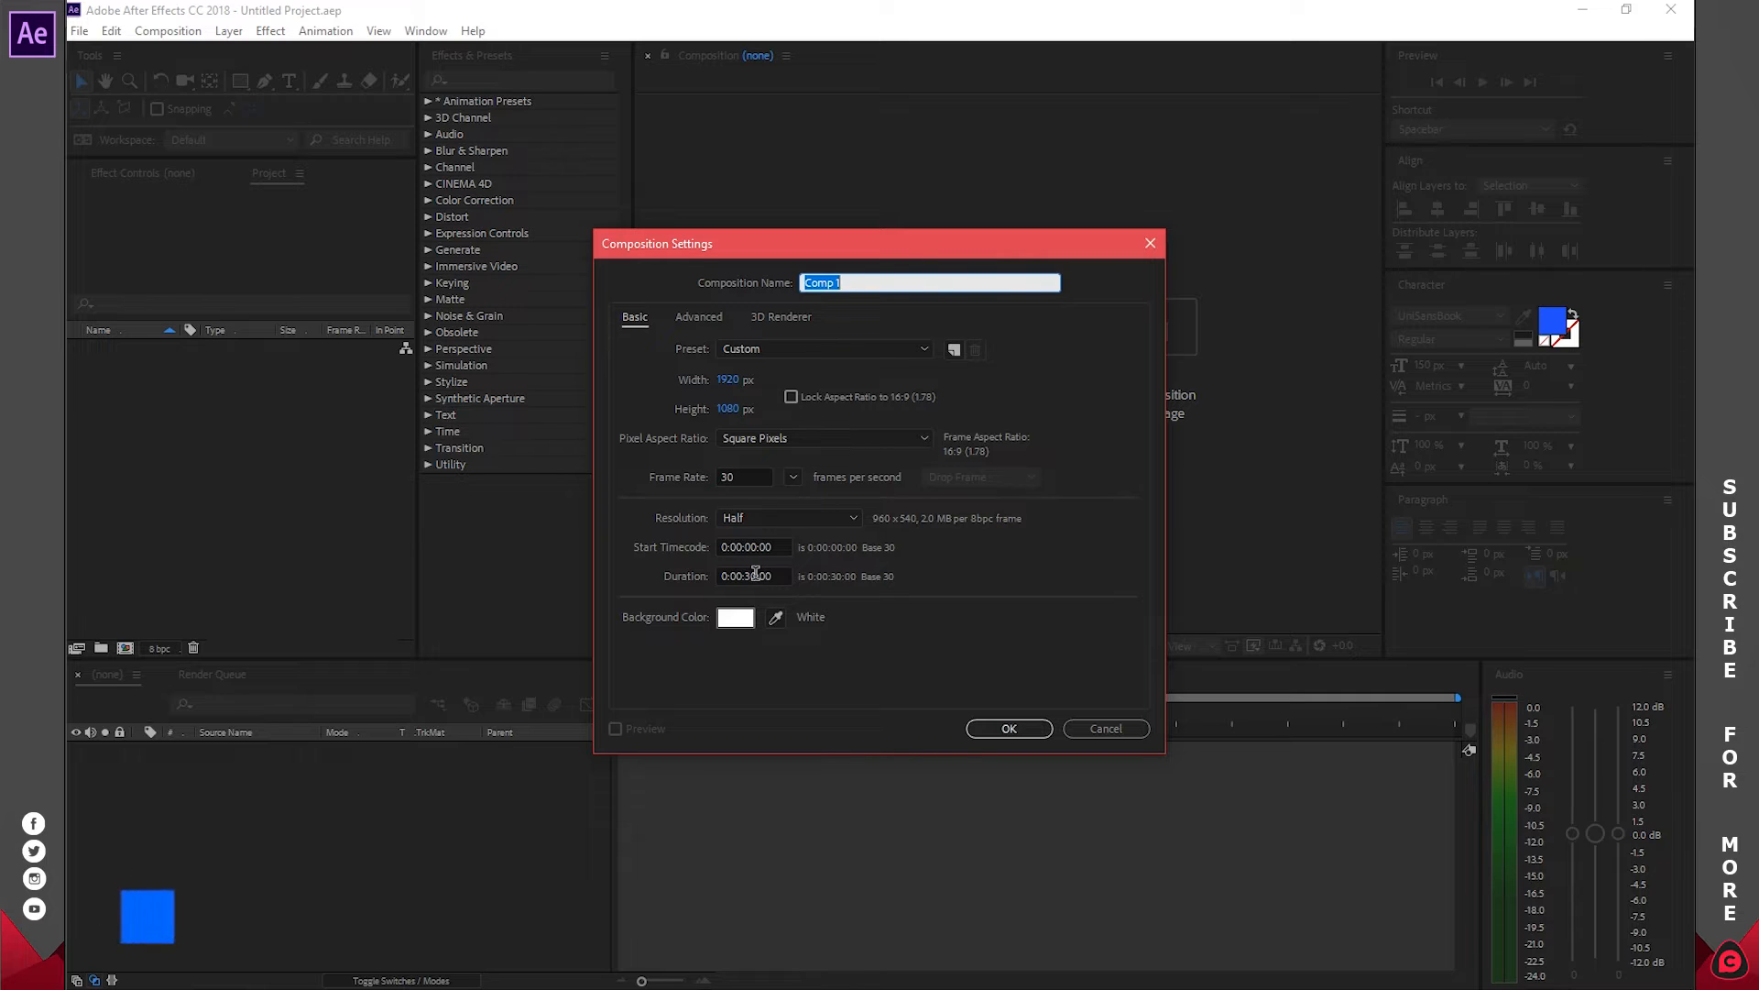
Create Comp 1 with a duration of 0:00:05:00
left_click(754, 575)
key("BackSpace")
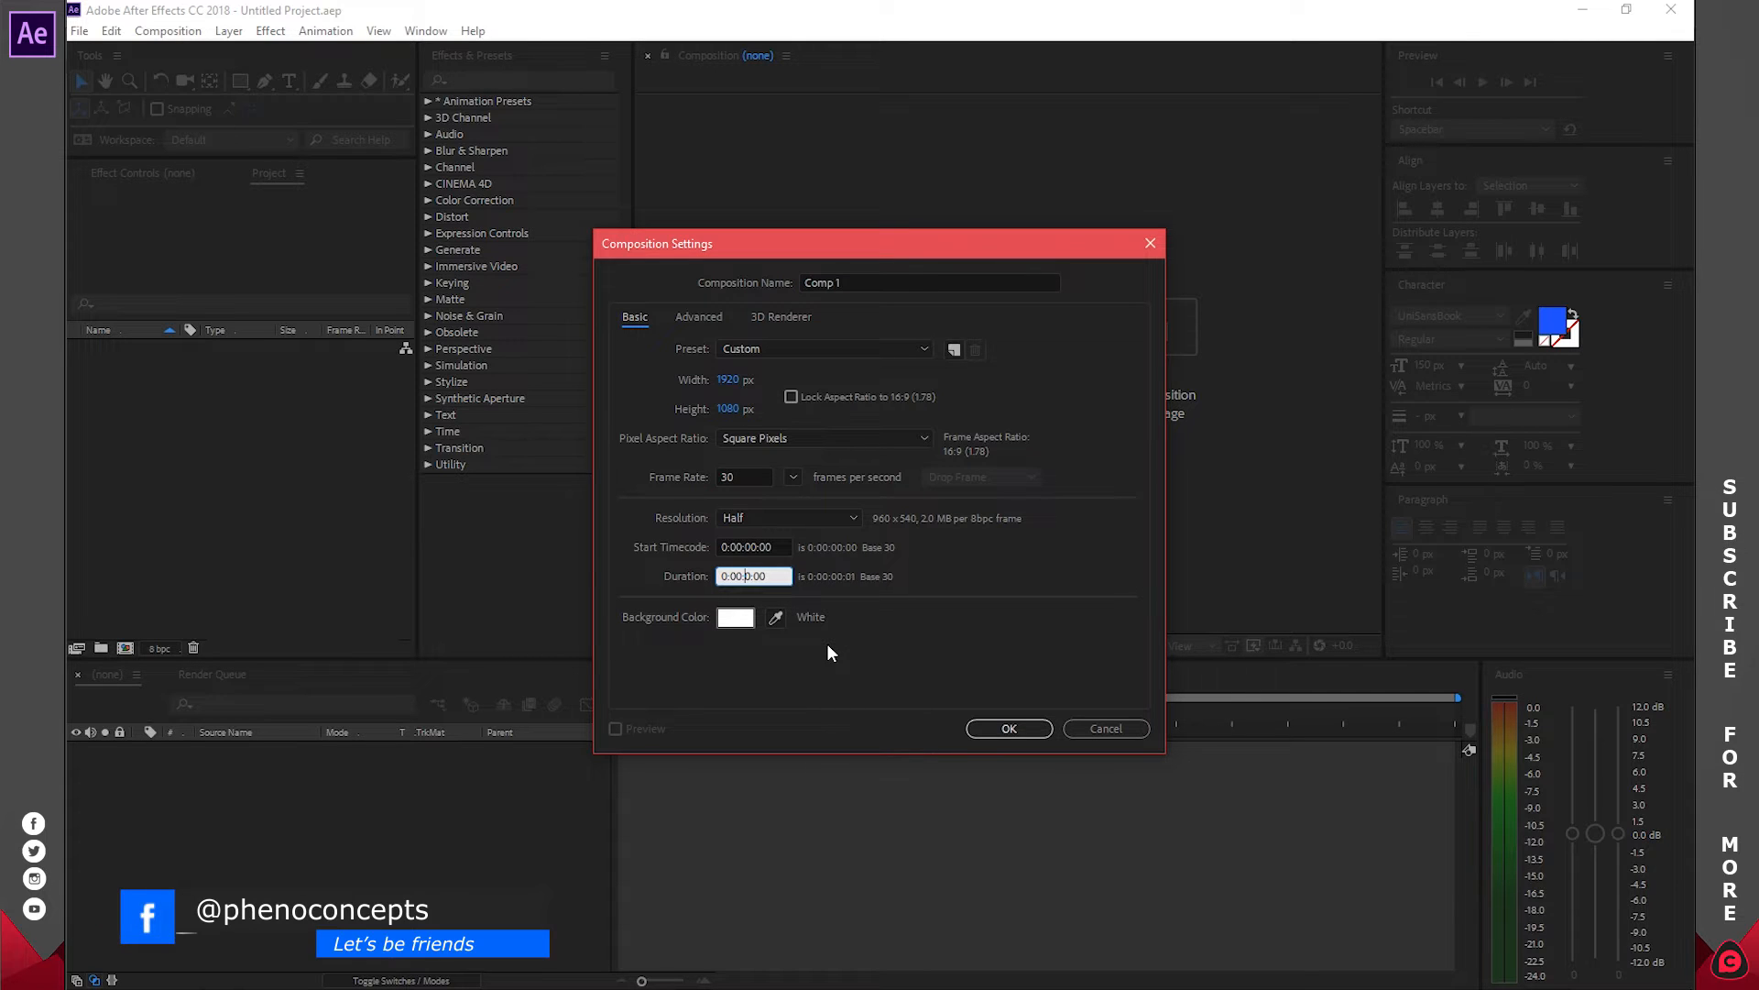
type("5")
left_click(1025, 726)
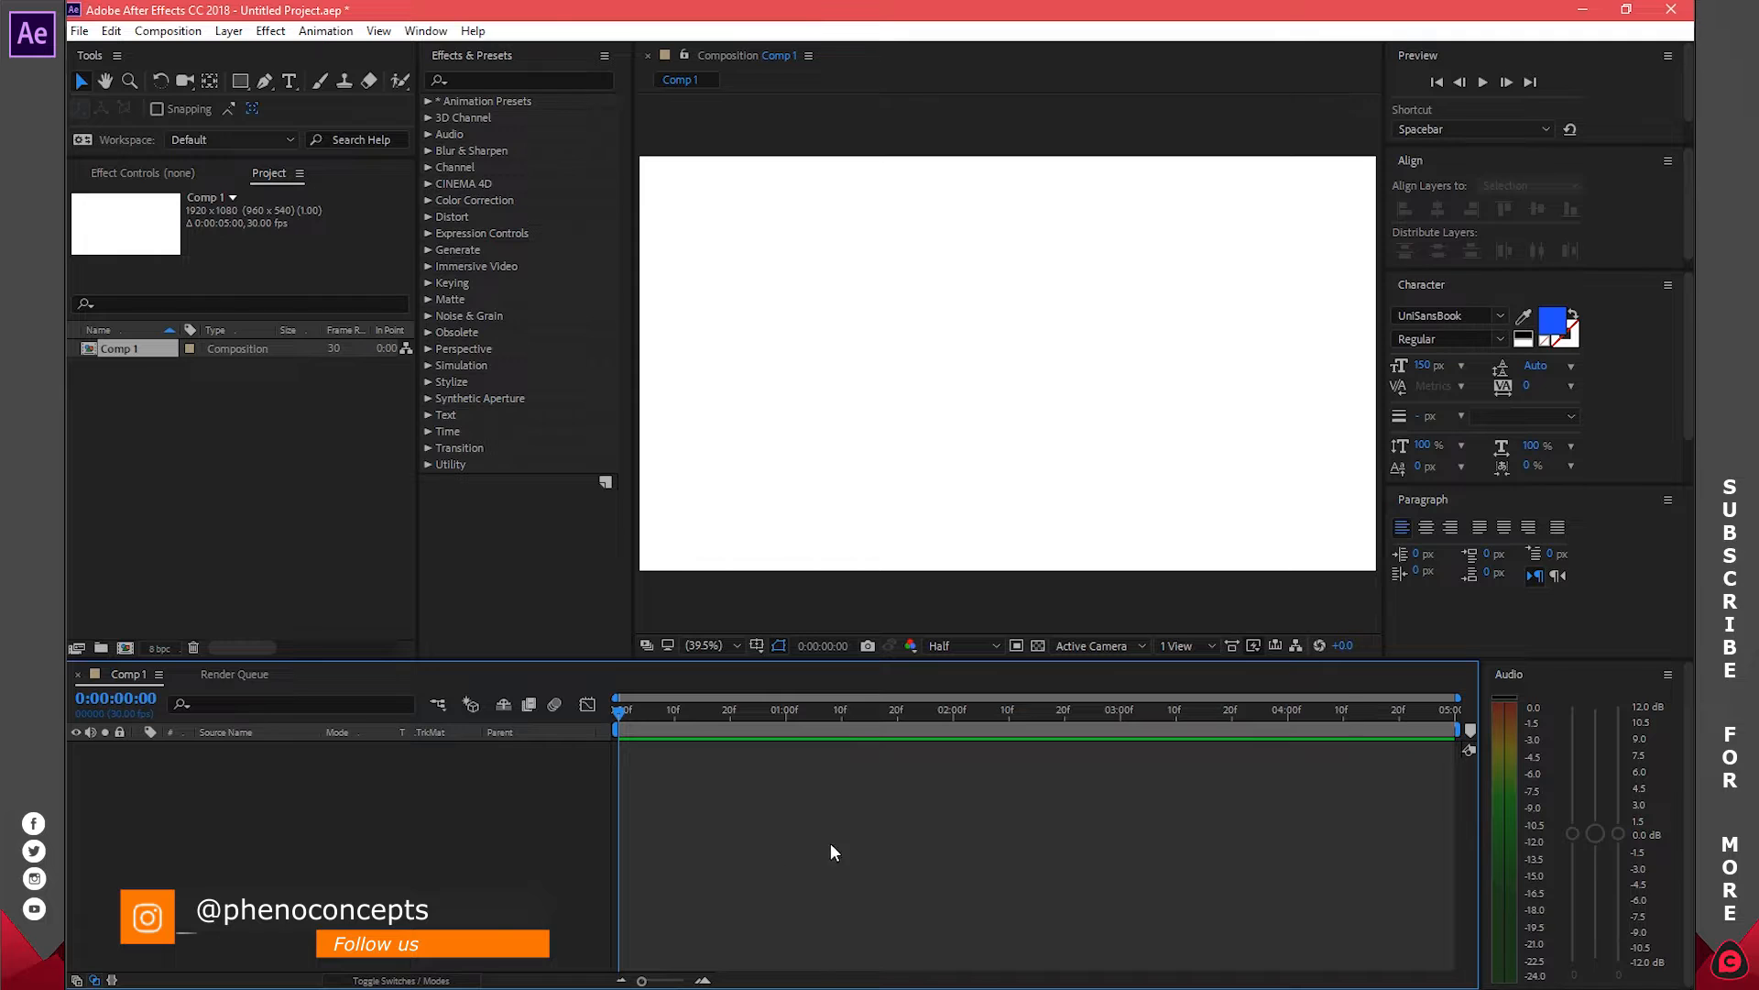
Add a full-frame 1920×1080 white solid layer named White Solid 1
right_click(452, 795)
mouse_move(495, 591)
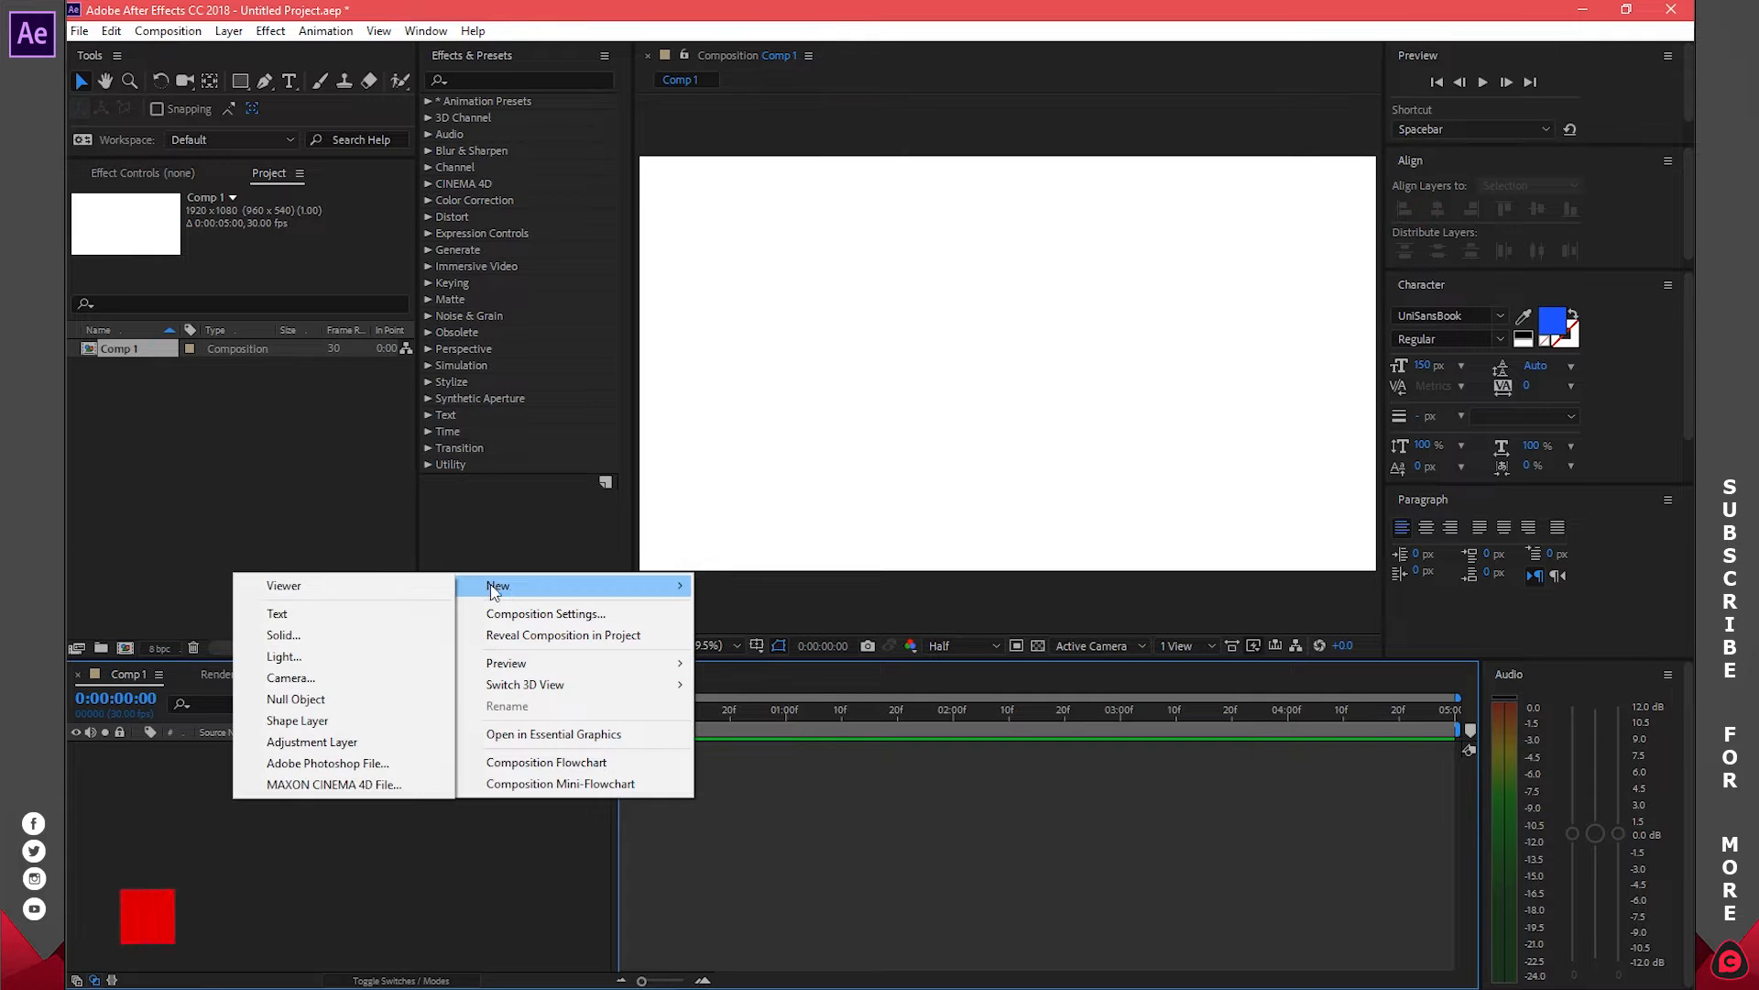
left_click(309, 635)
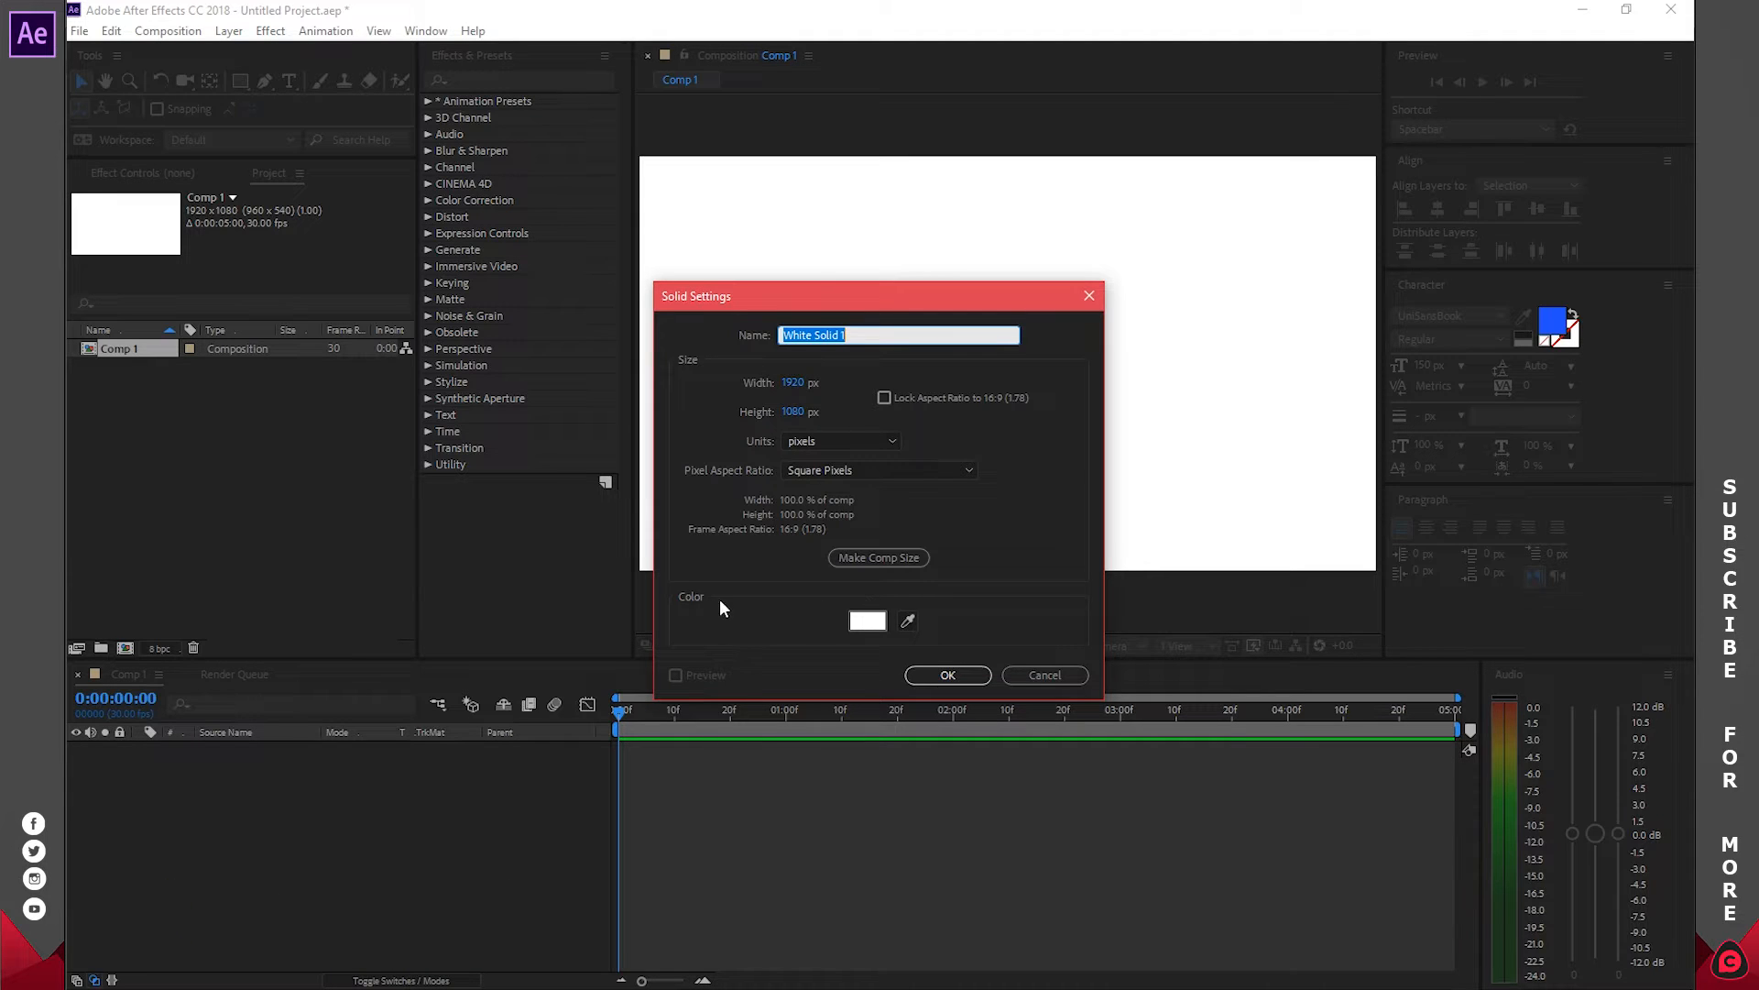
left_click(947, 675)
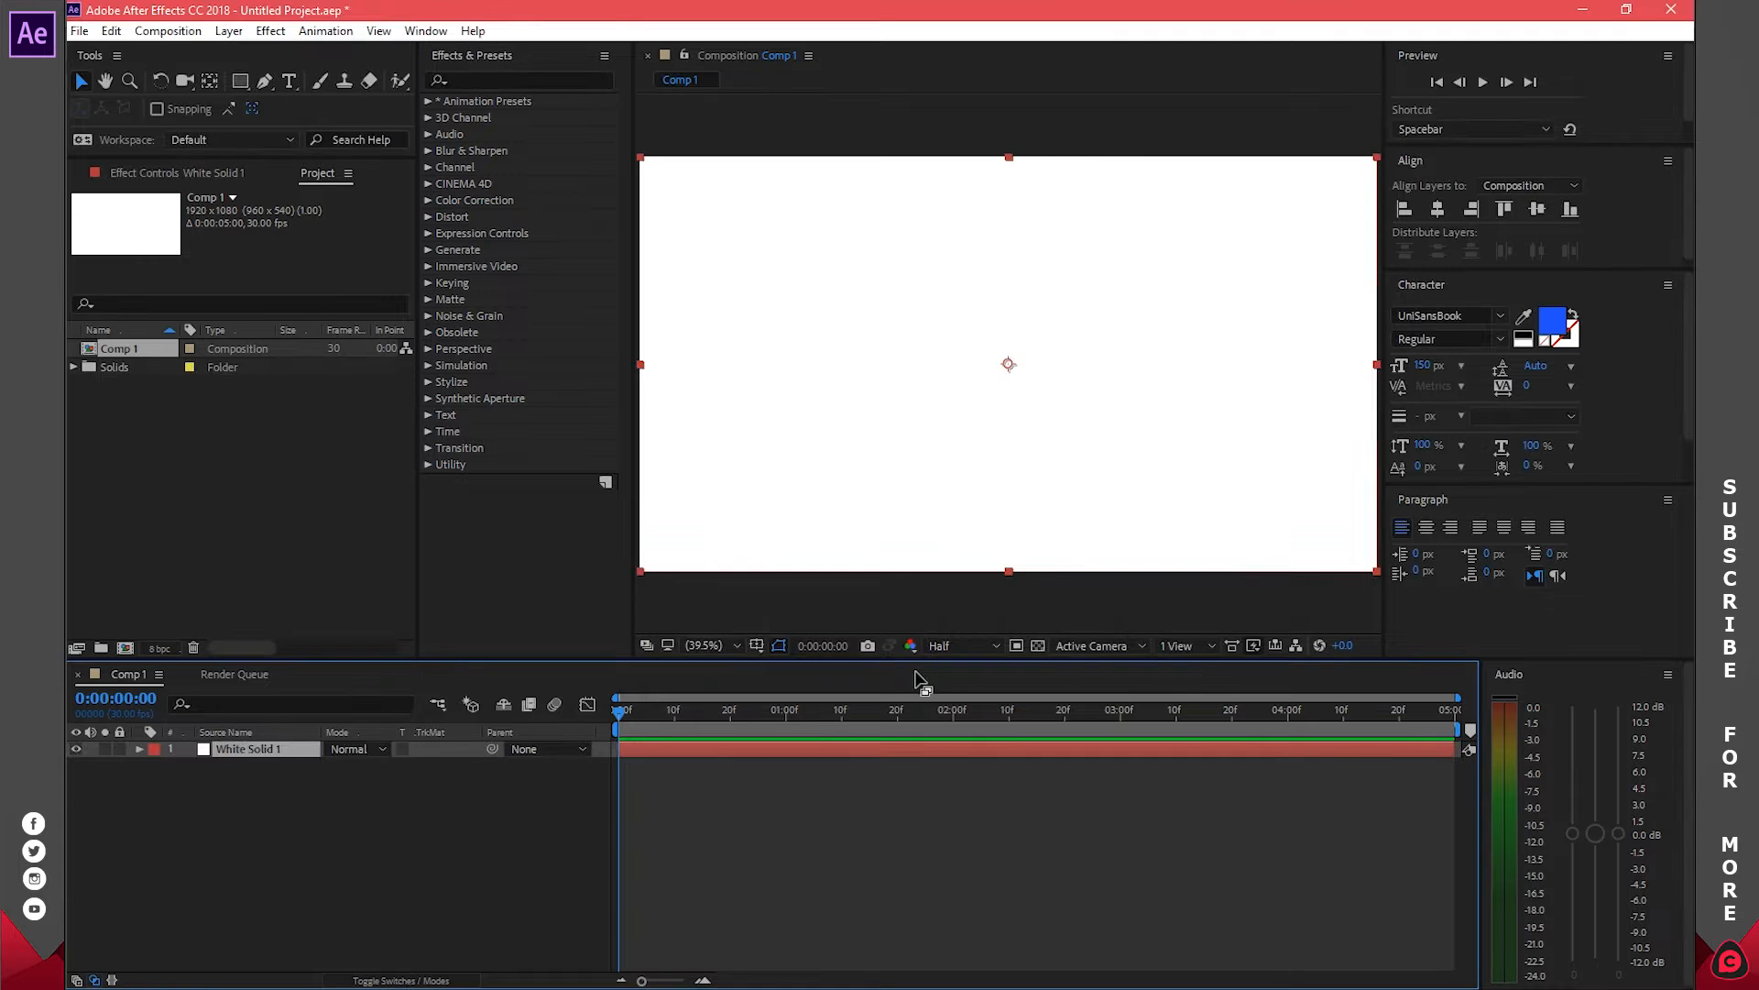
Apply a radial Gradient Ramp effect to White Solid 1
left_click(519, 80)
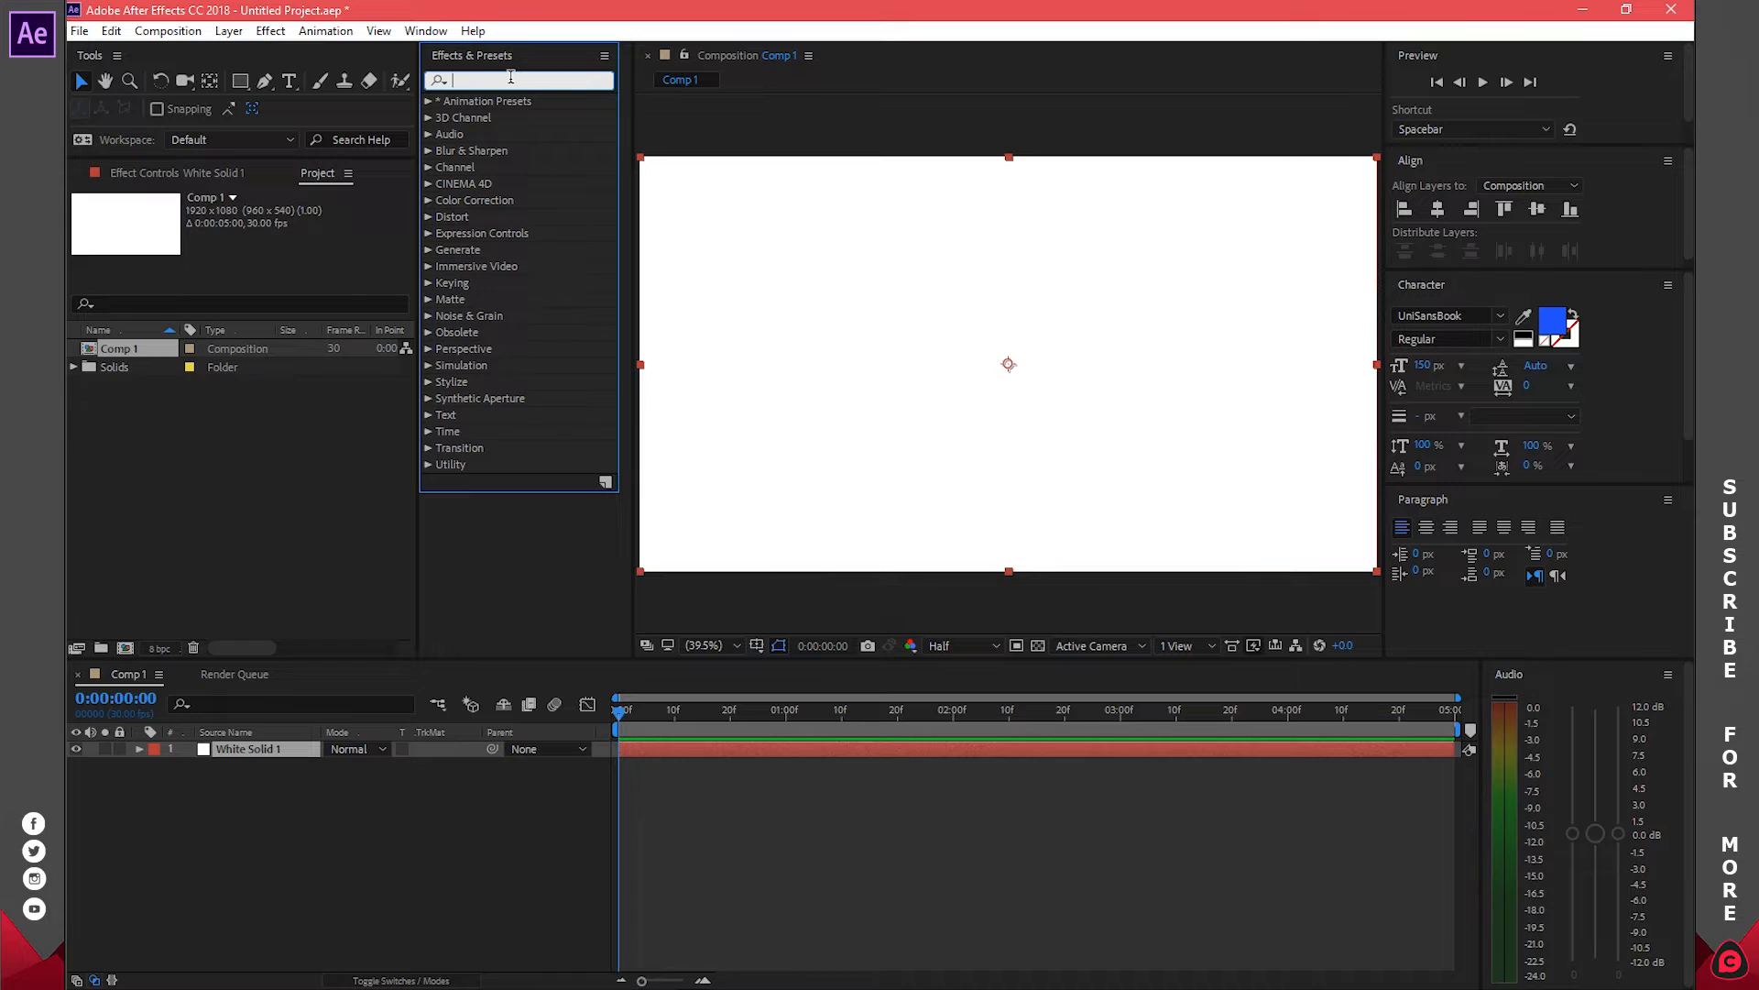
type("ramp")
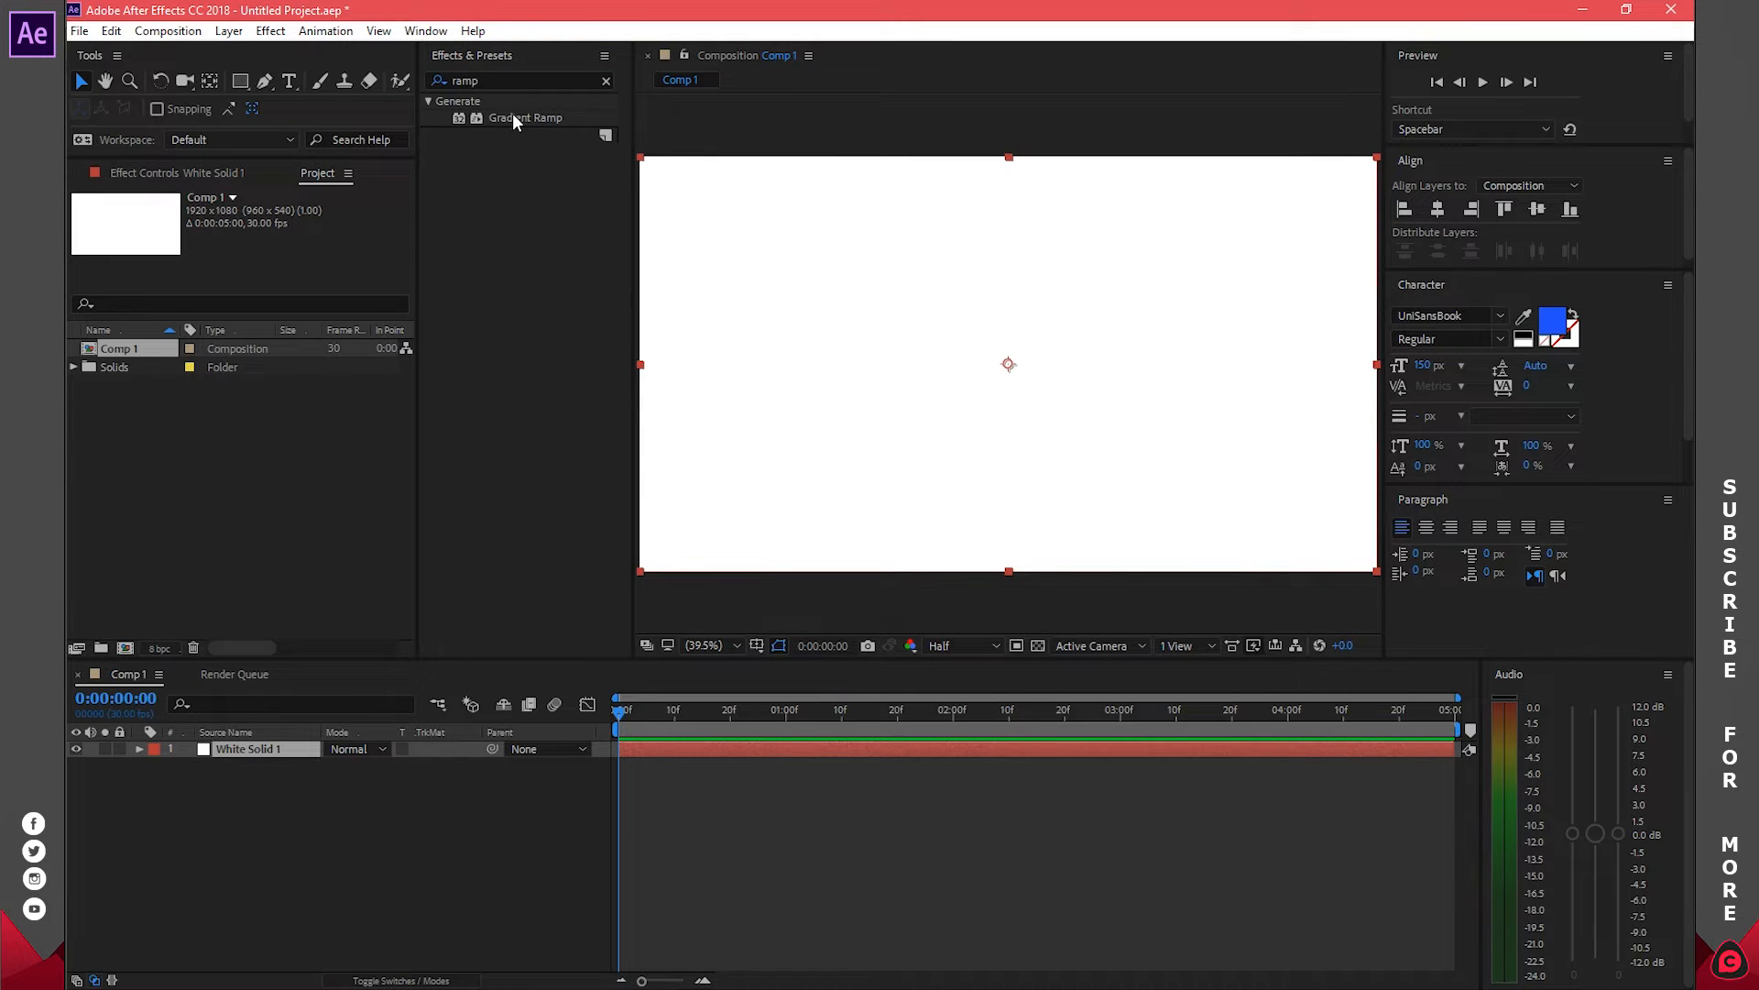
left_click_drag(511, 116, 689, 749)
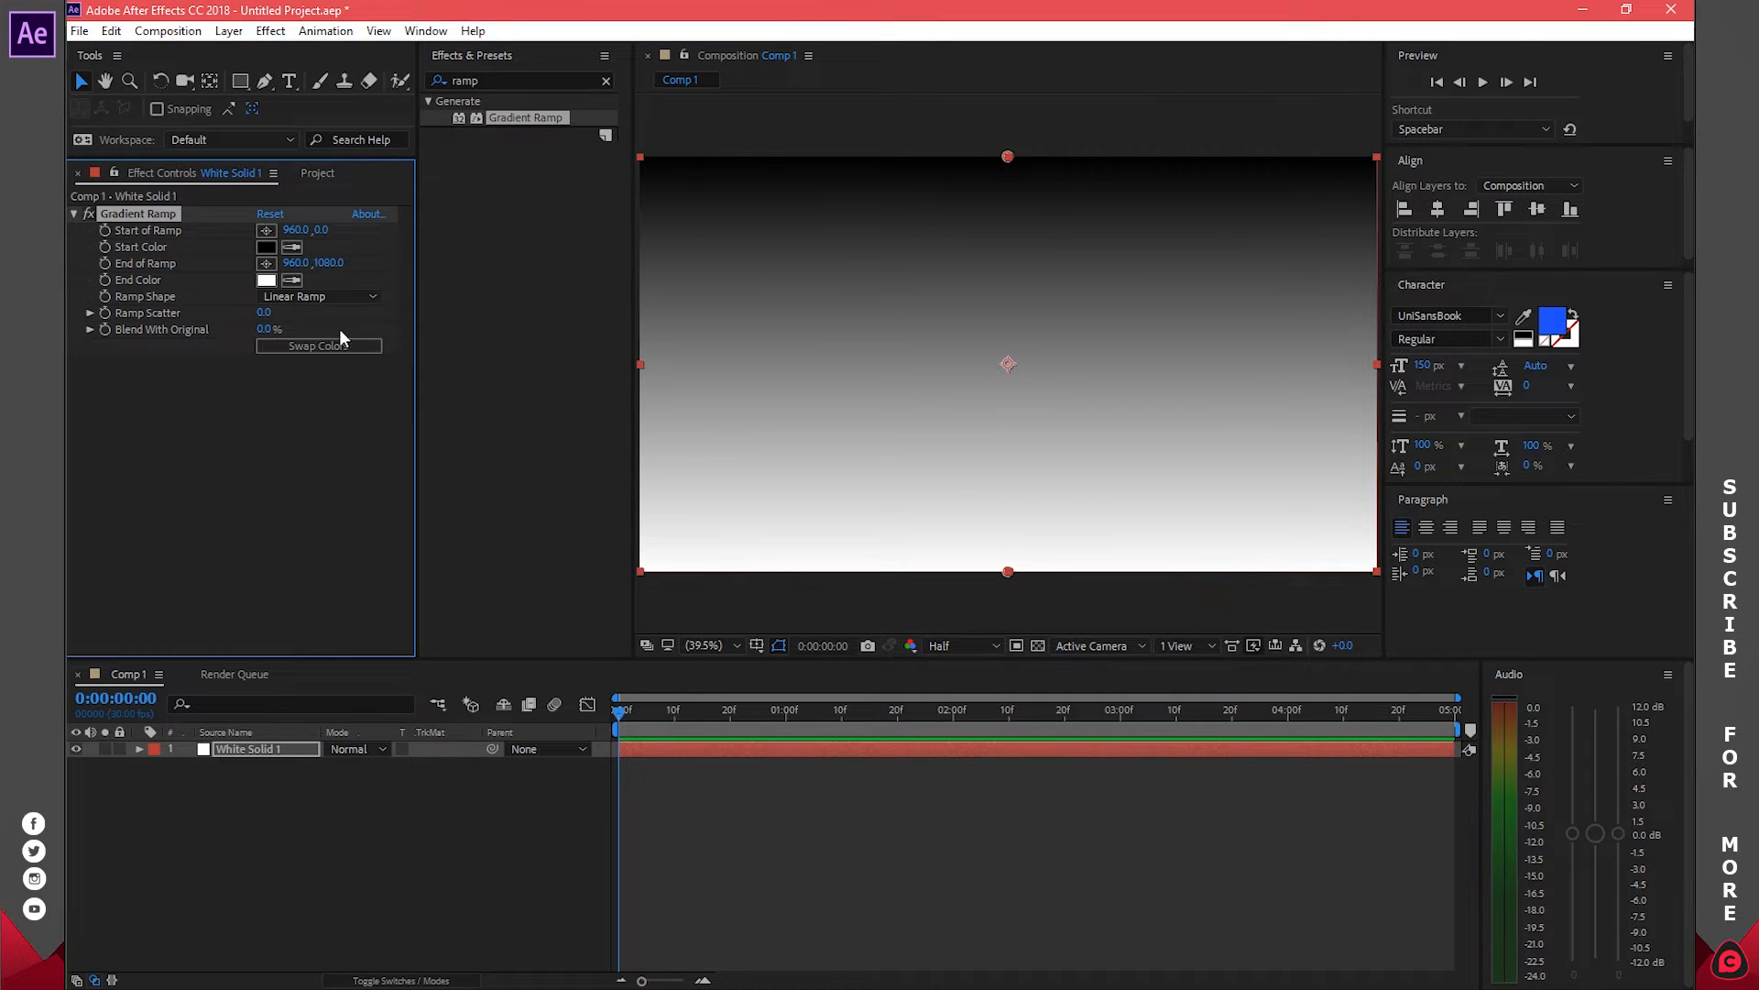
left_click(293, 297)
left_click(305, 339)
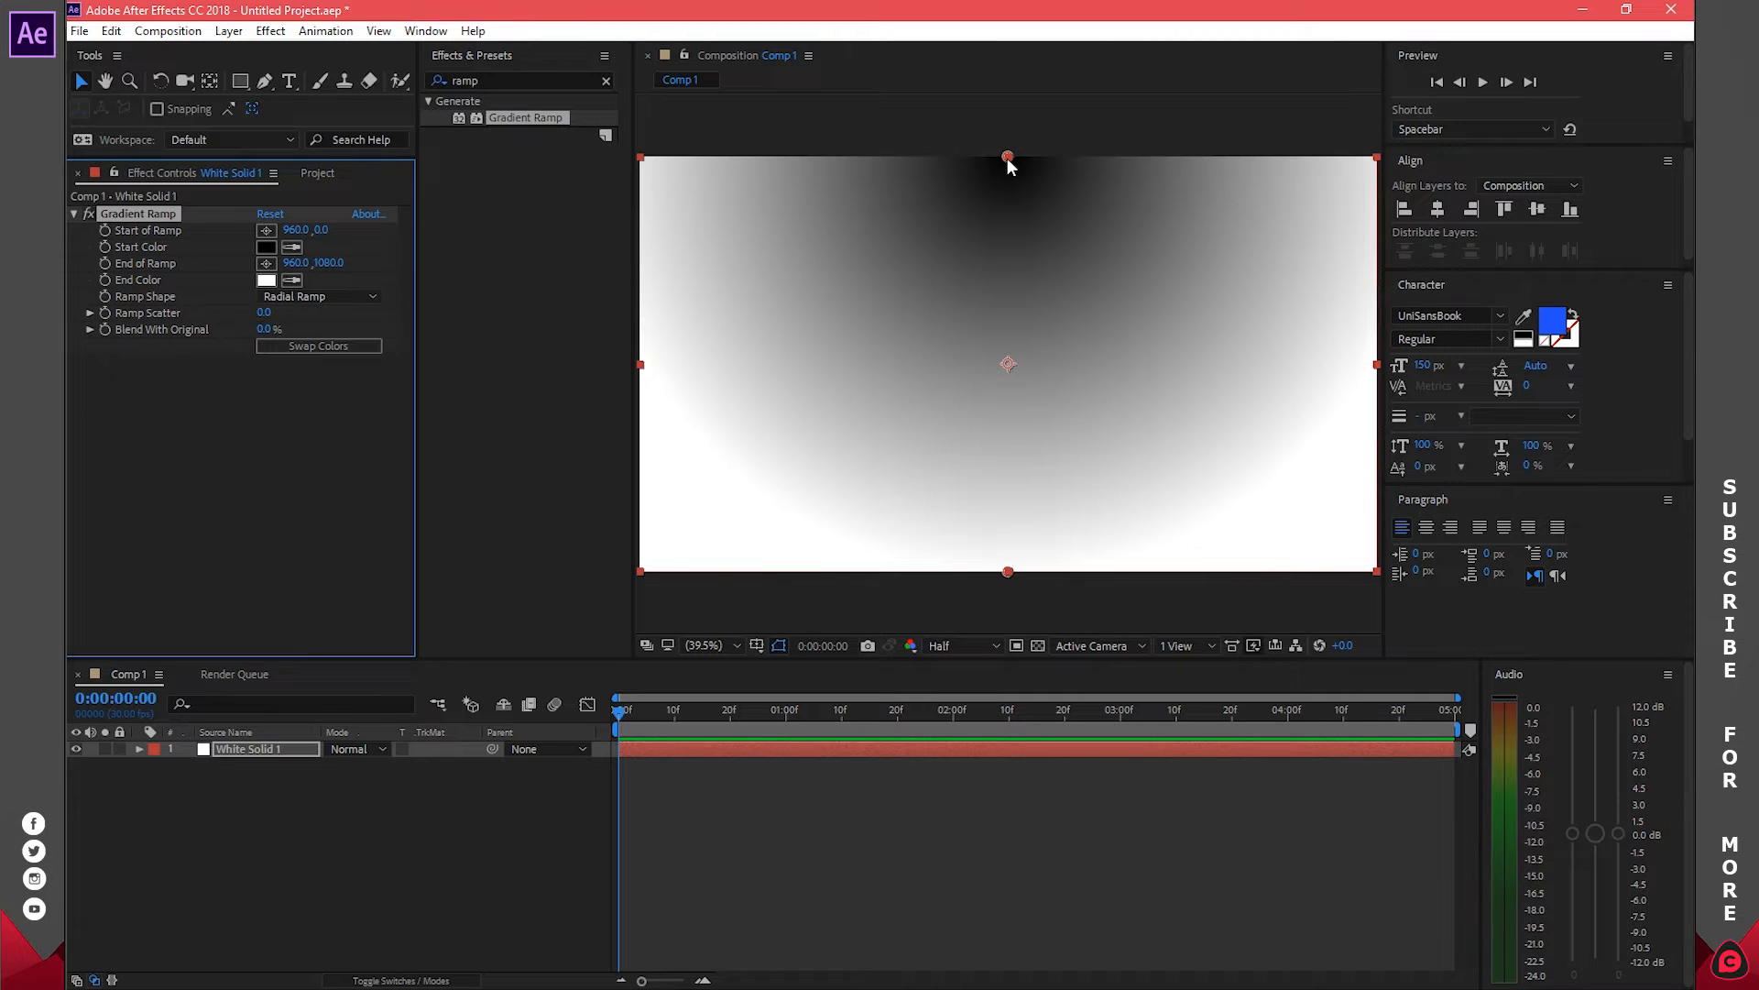
Centre the gradient start, swap colours, set a light grey end colour, and spread the end point outward
left_click_drag(1008, 160, 1006, 368)
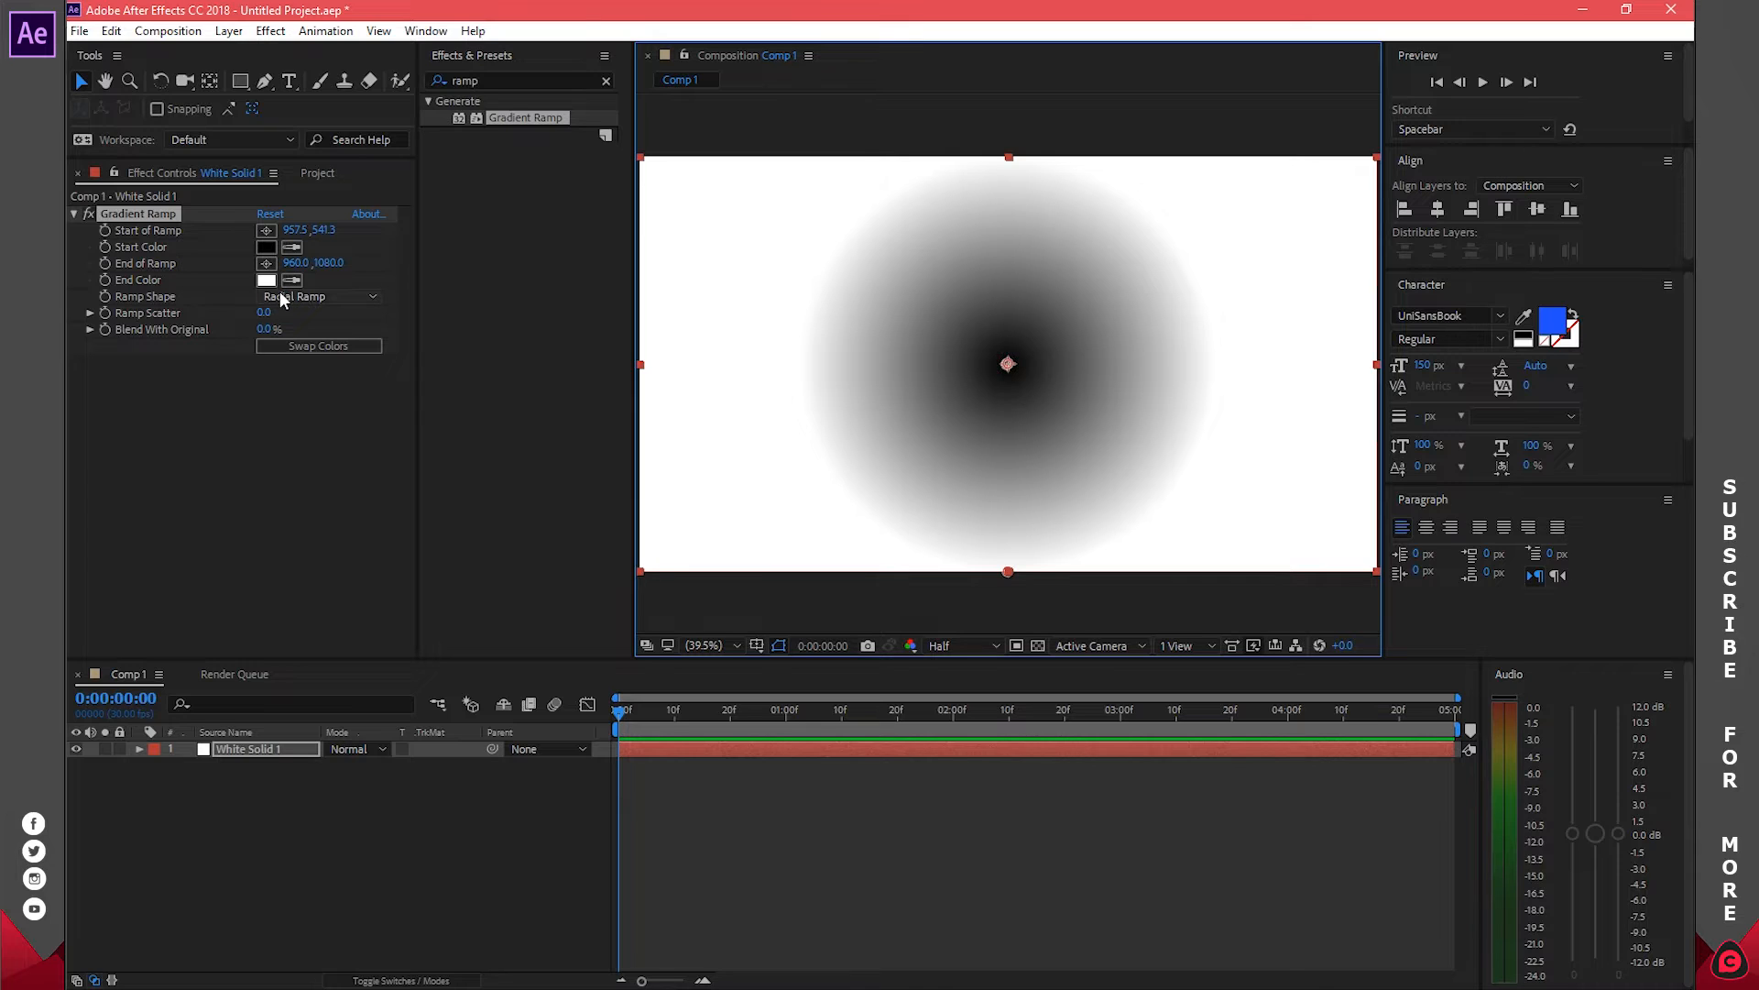
left_click(346, 348)
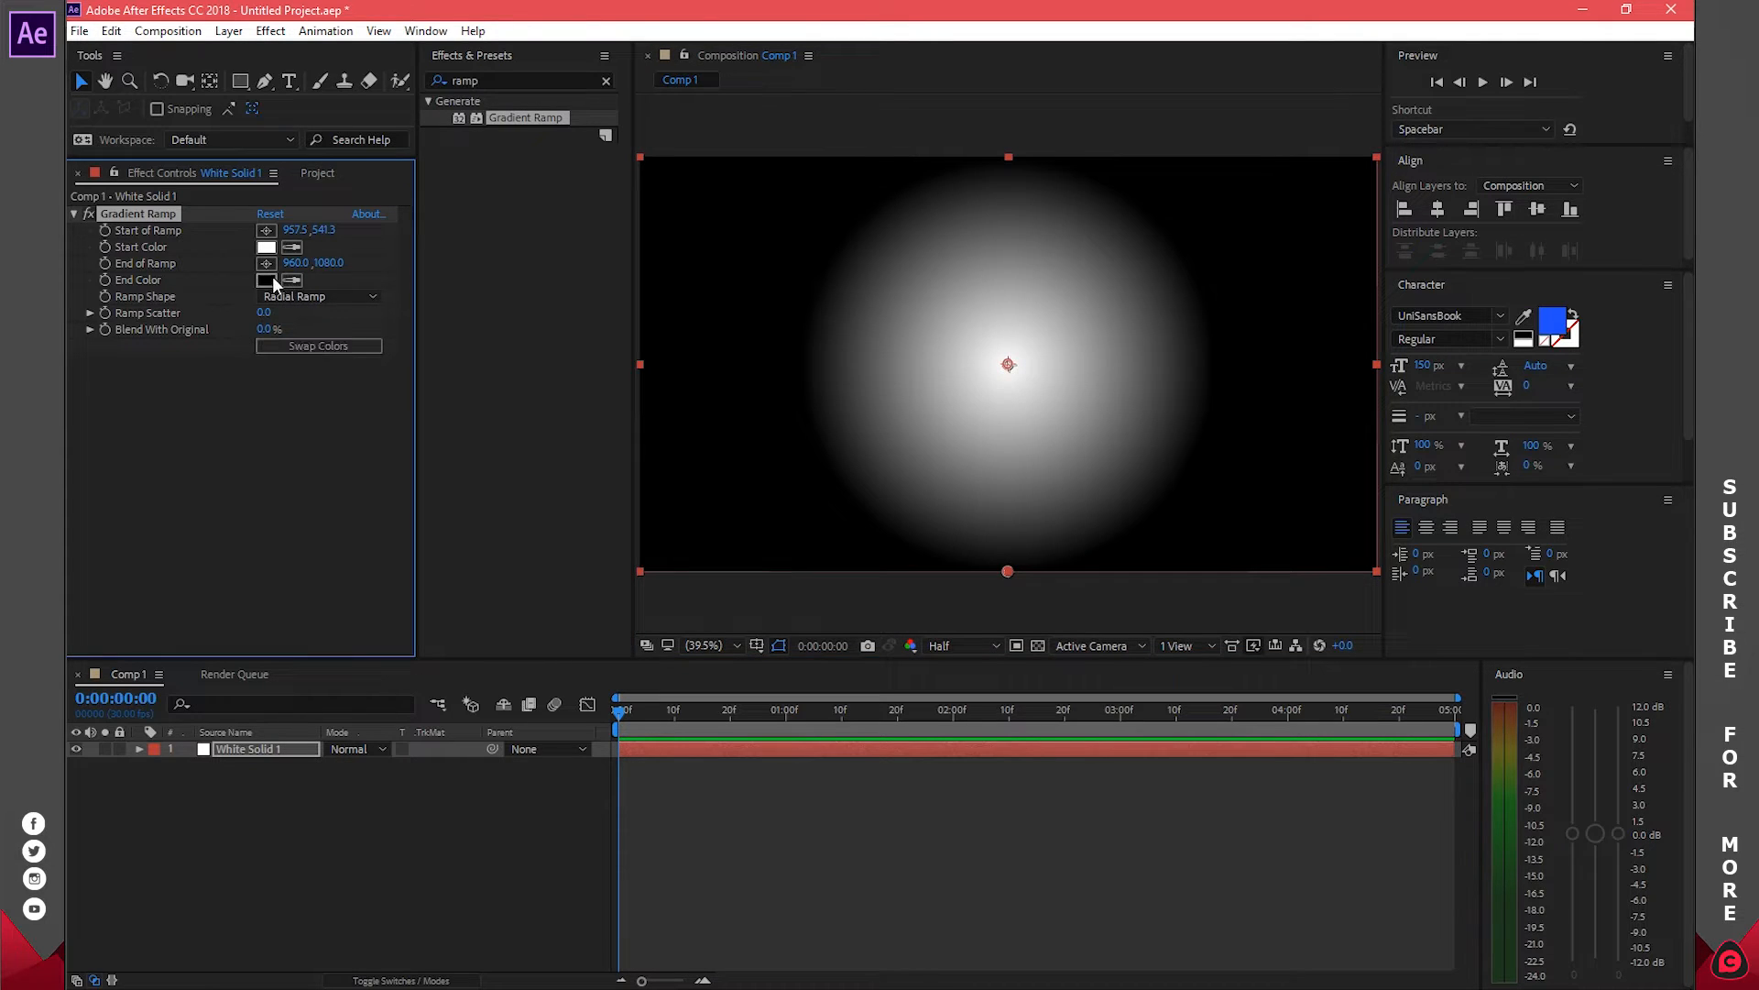
left_click(267, 281)
left_click_drag(1268, 218, 1117, 199)
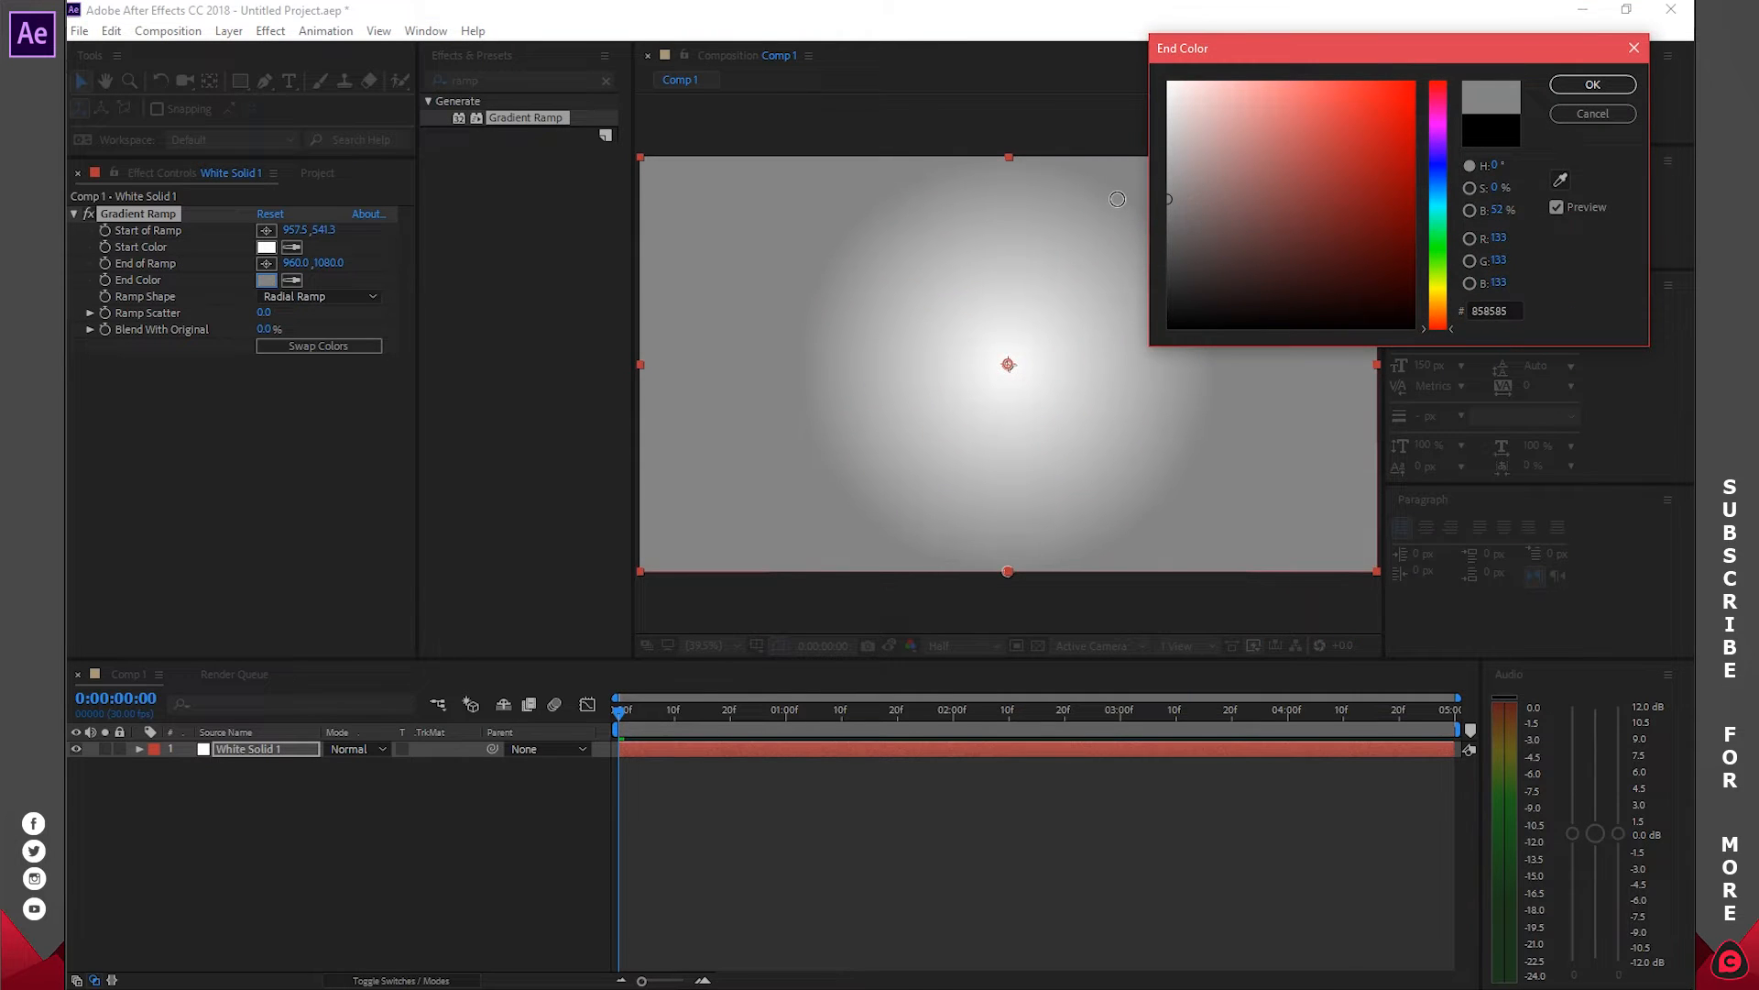
left_click(1593, 84)
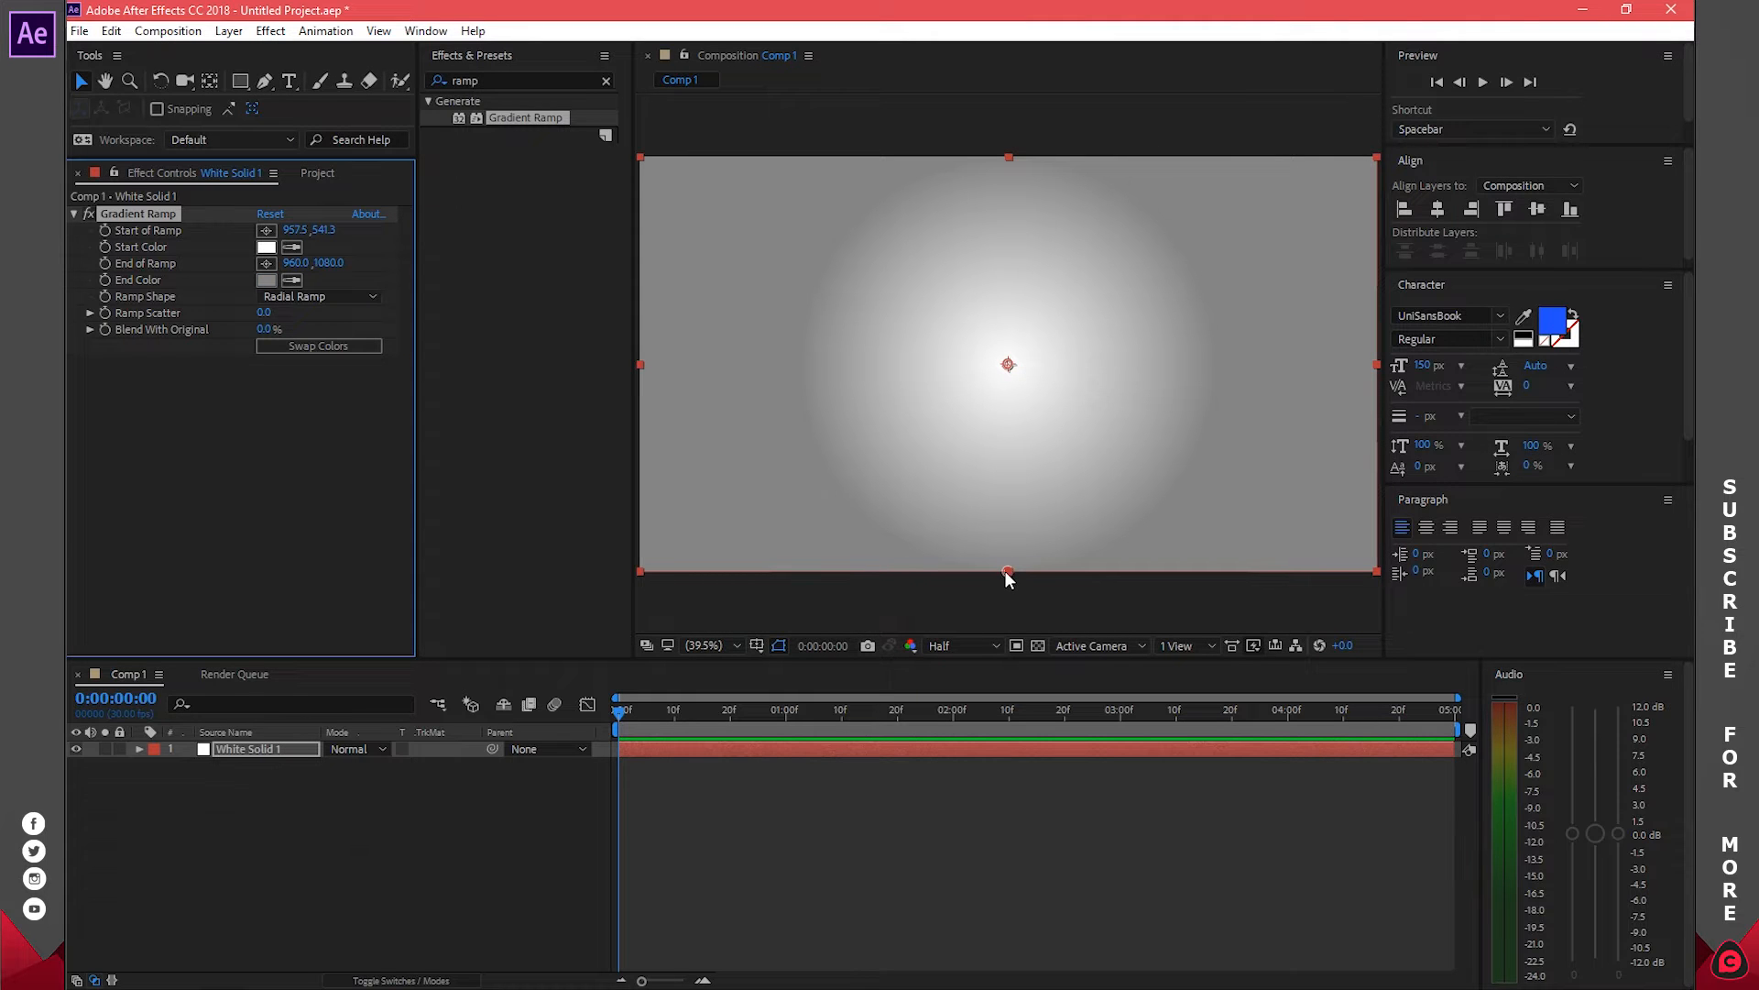
left_click_drag(1007, 573, 67, 575)
Deselect the background and bring up the folder holding the portrait photo
left_click(586, 828)
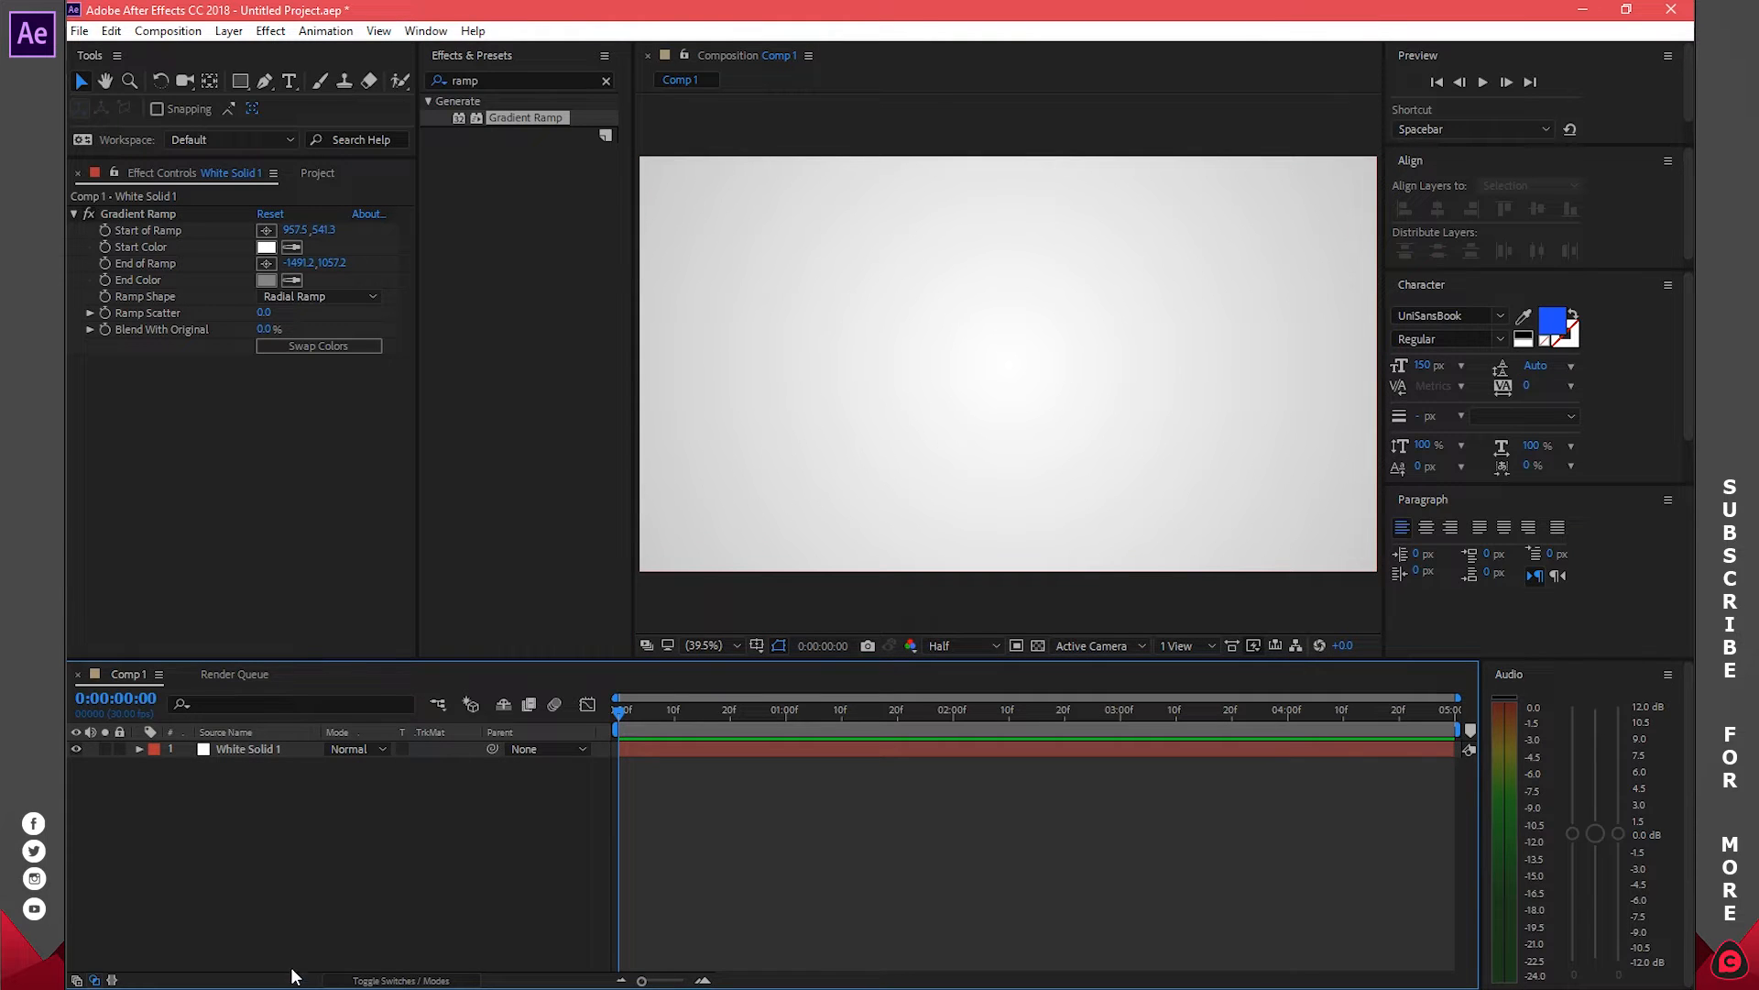
mouse_move(293, 986)
left_click(299, 921)
Place the portrait photo in Comp 1 and ready the Ellipse Tool with a 5 px stroke
left_click_drag(281, 129, 441, 796)
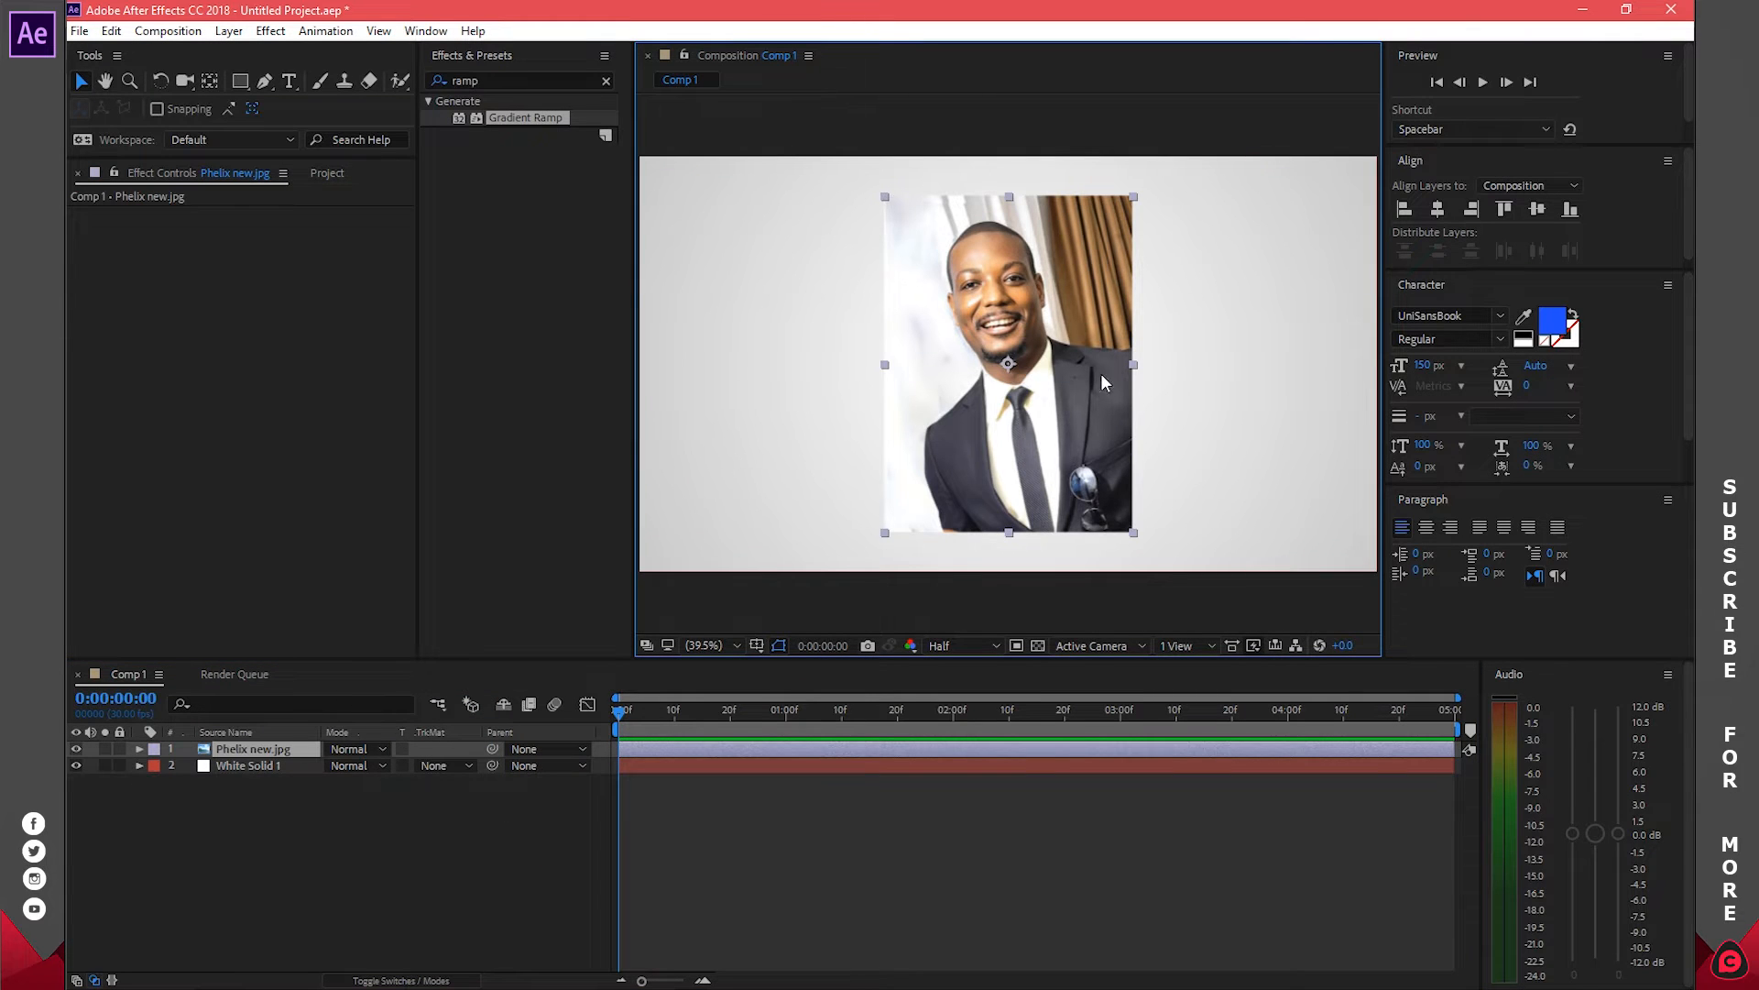
left_click(845, 821)
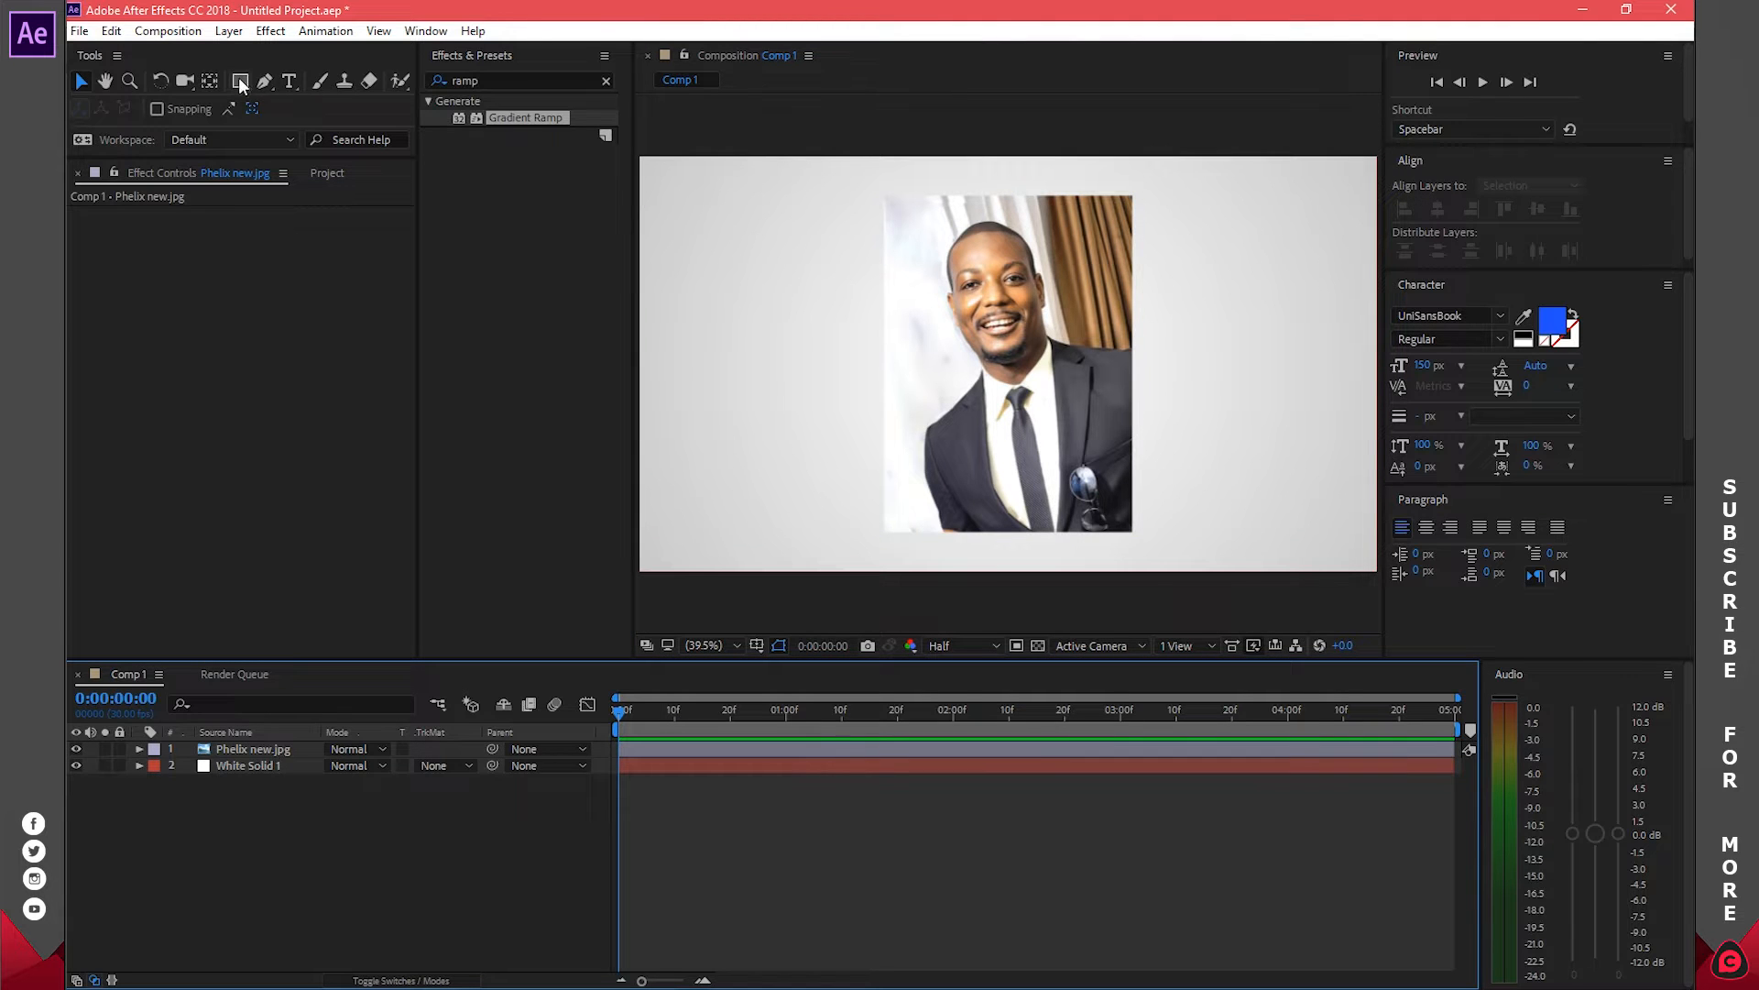
left_click_drag(242, 85, 318, 118)
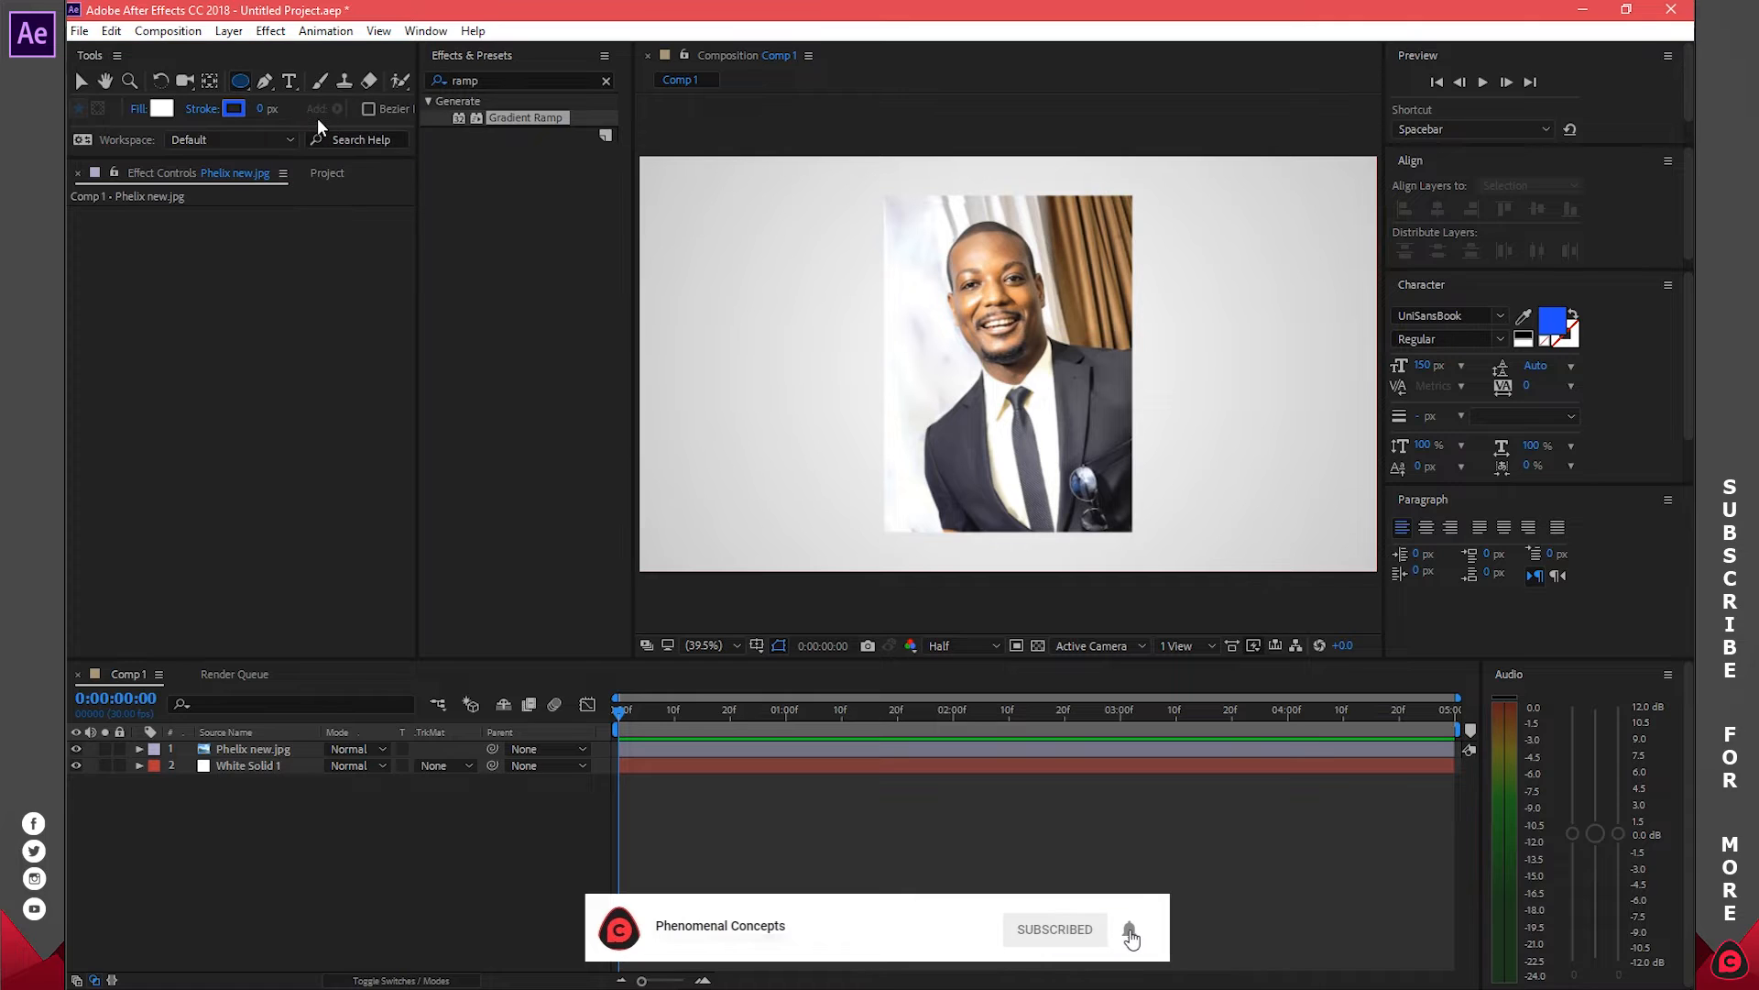
left_click(262, 109)
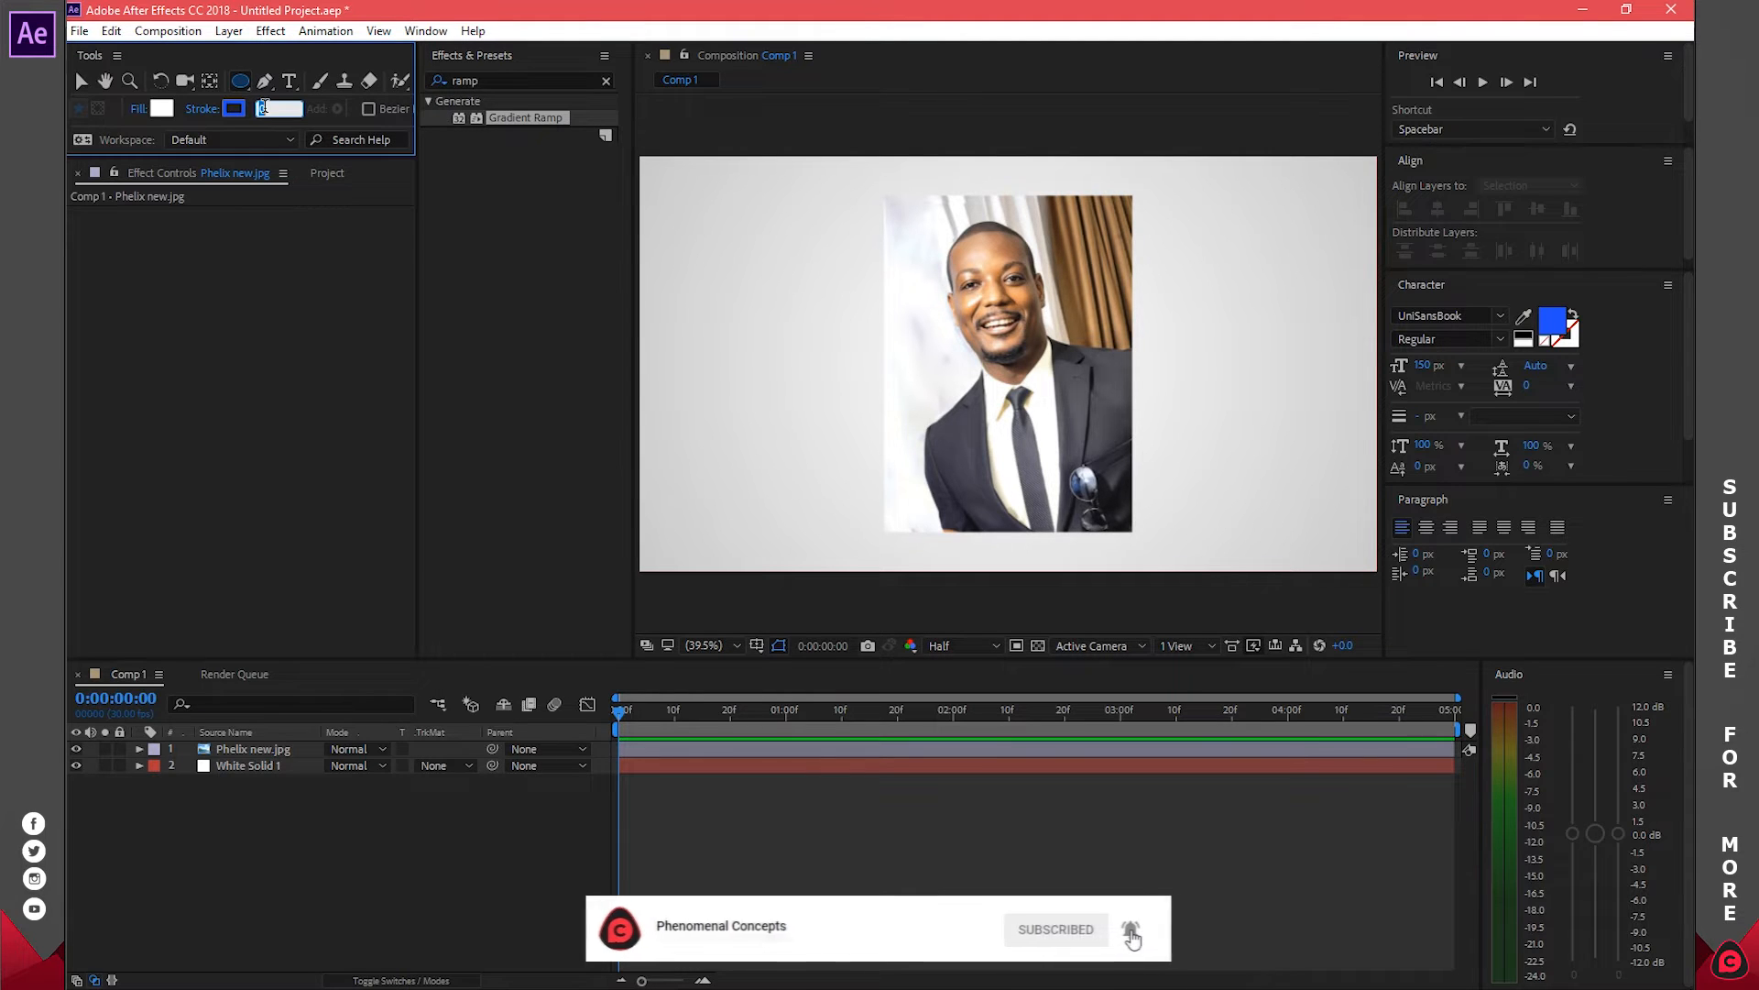
type("5")
key("Return")
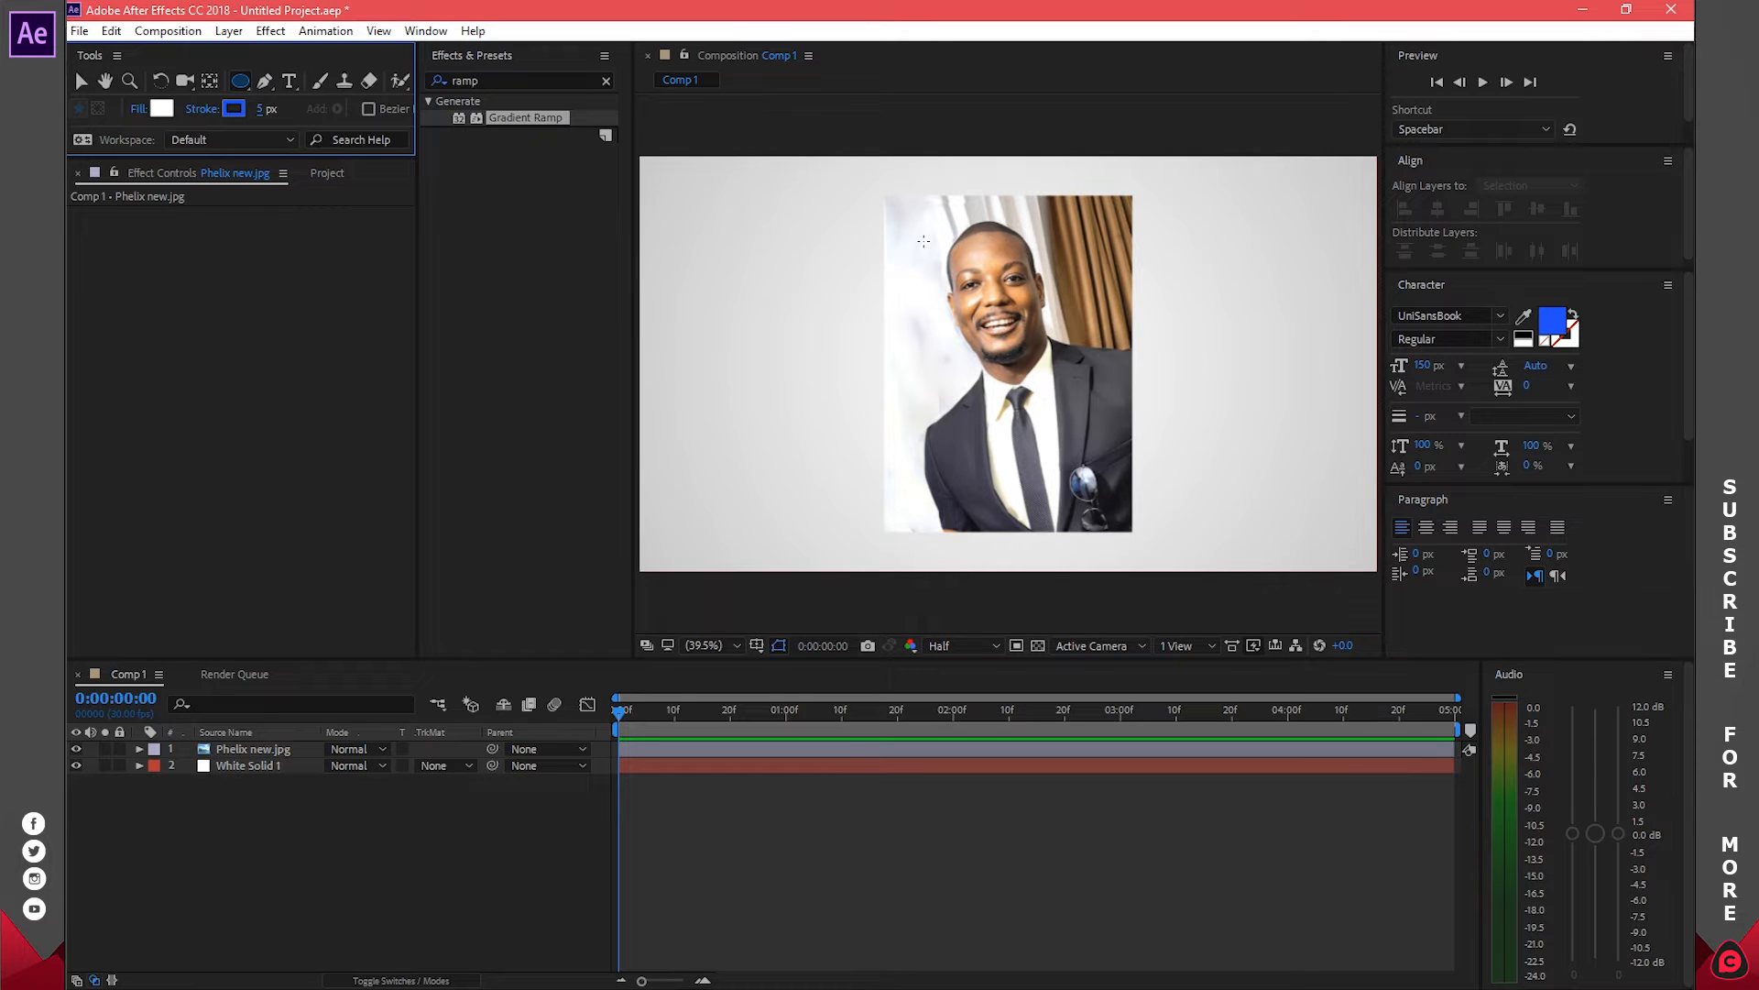
Draw a circle over the portrait, reposition it and centre it using the Align panel
left_click_drag(922, 239, 1126, 444)
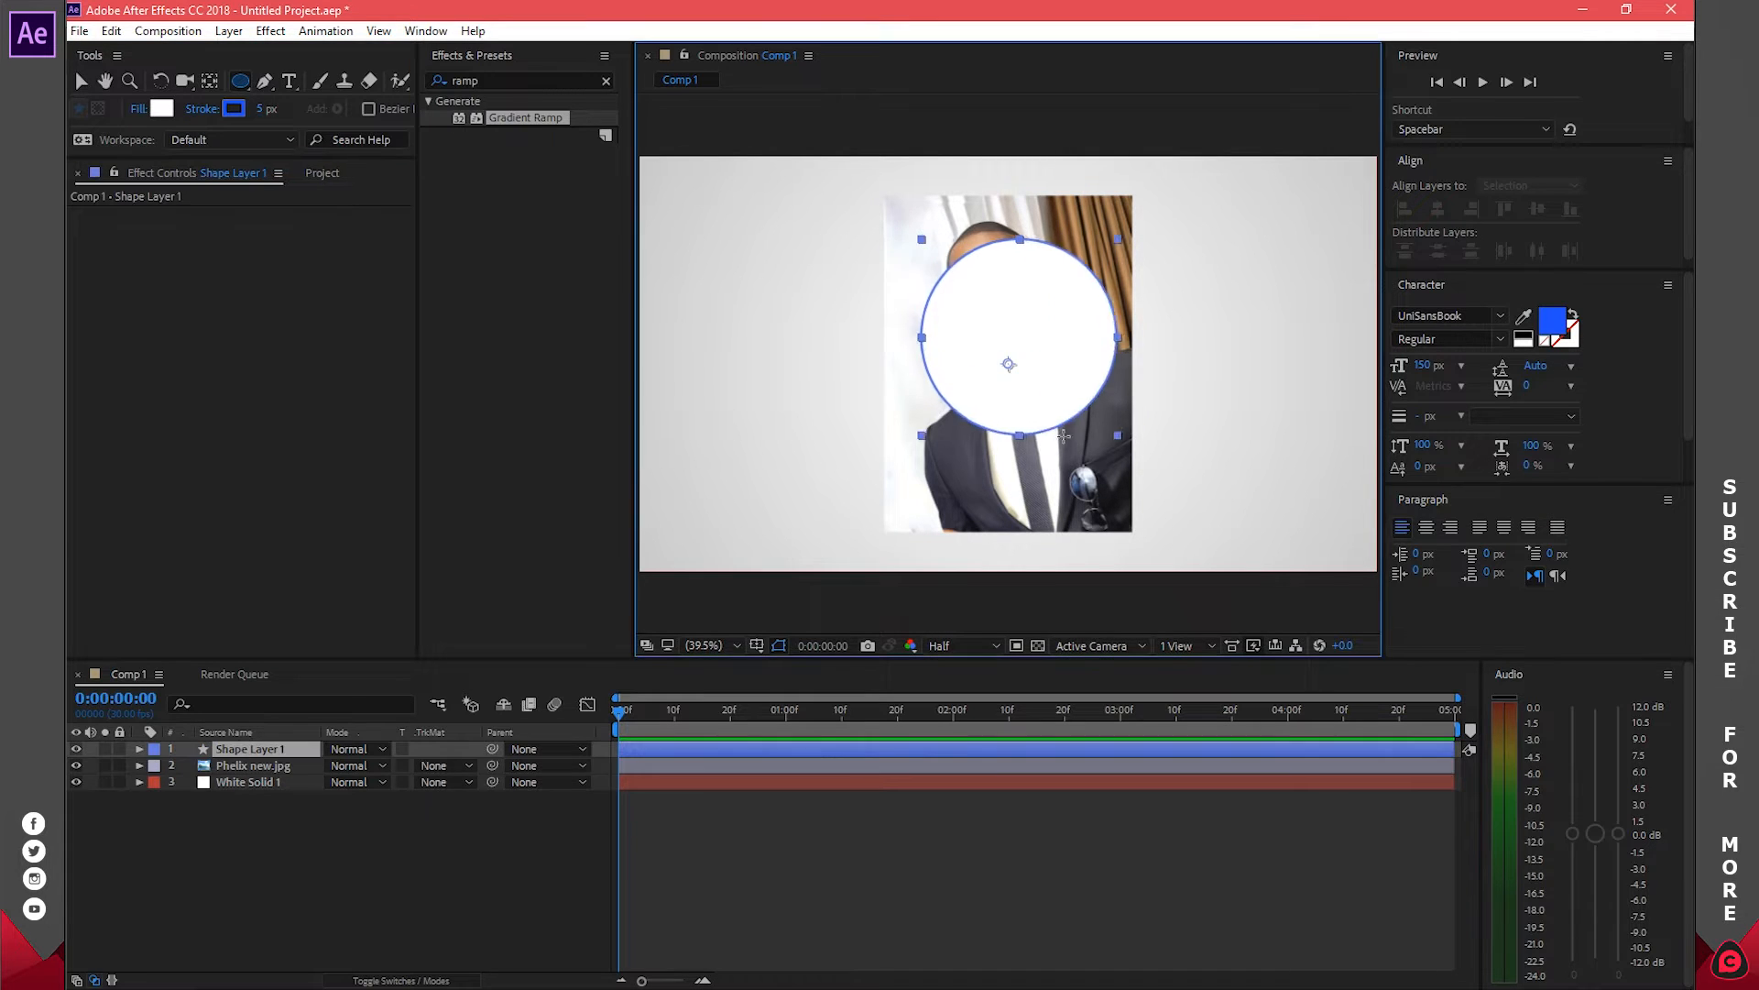
left_click(80, 81)
left_click_drag(1075, 312, 1063, 342)
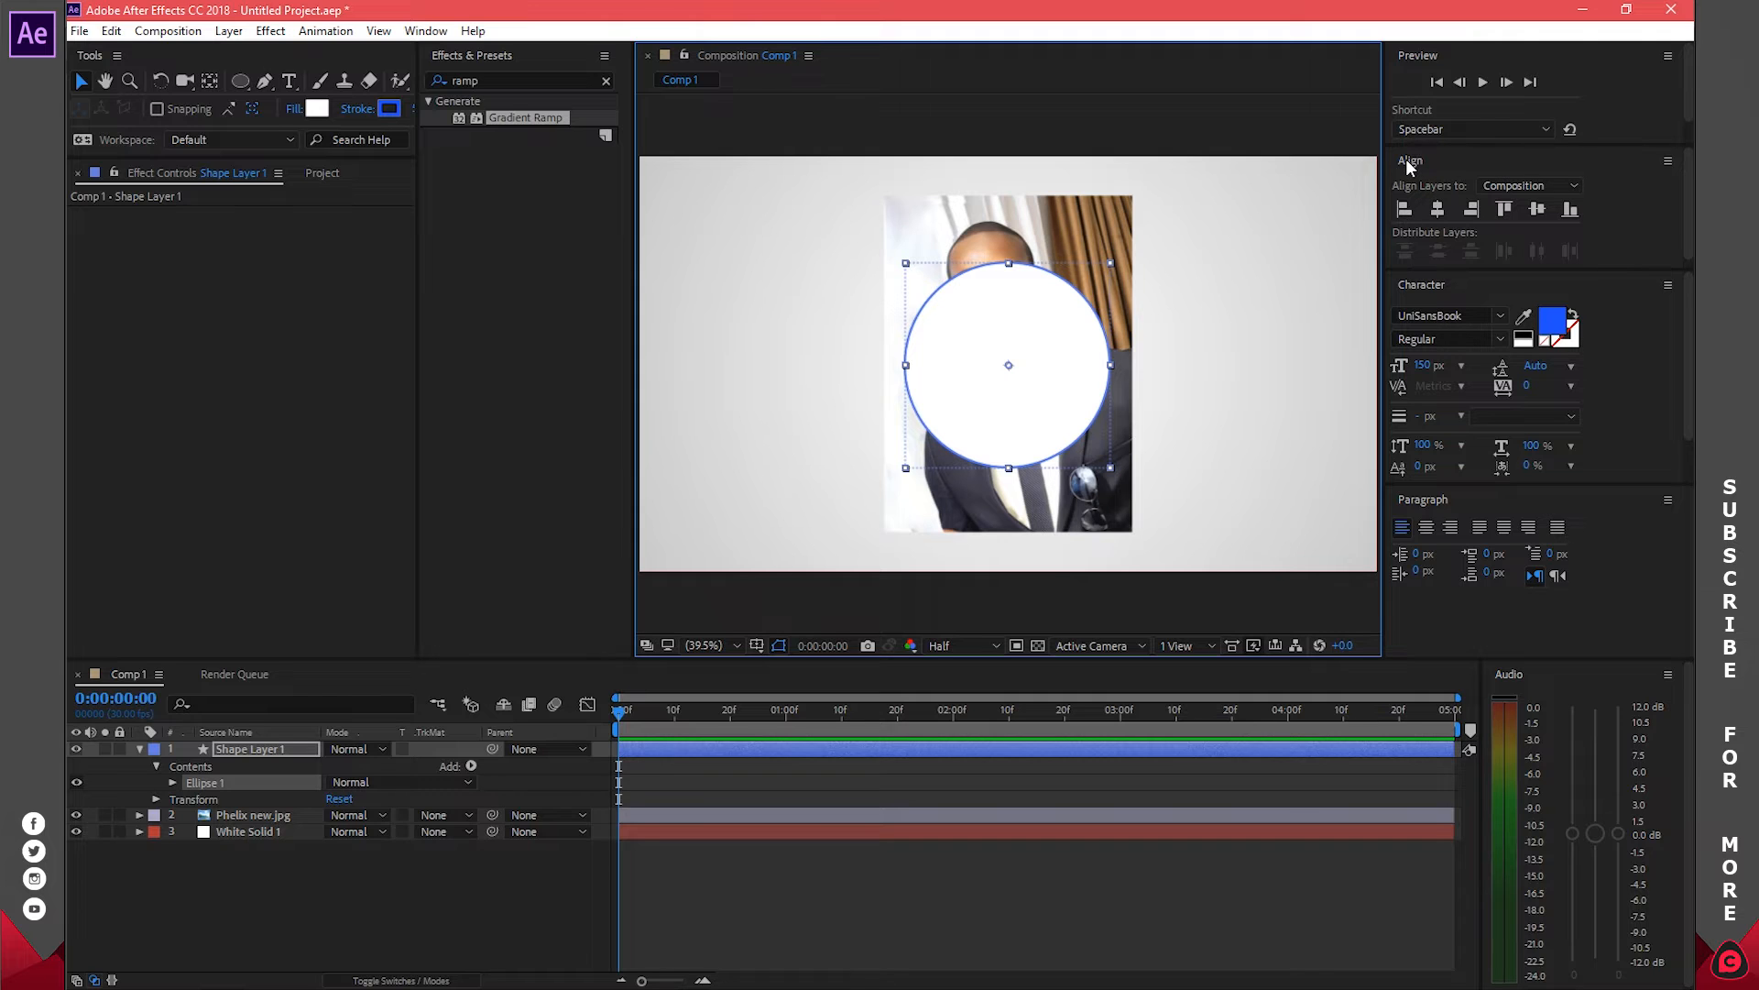
left_click(426, 32)
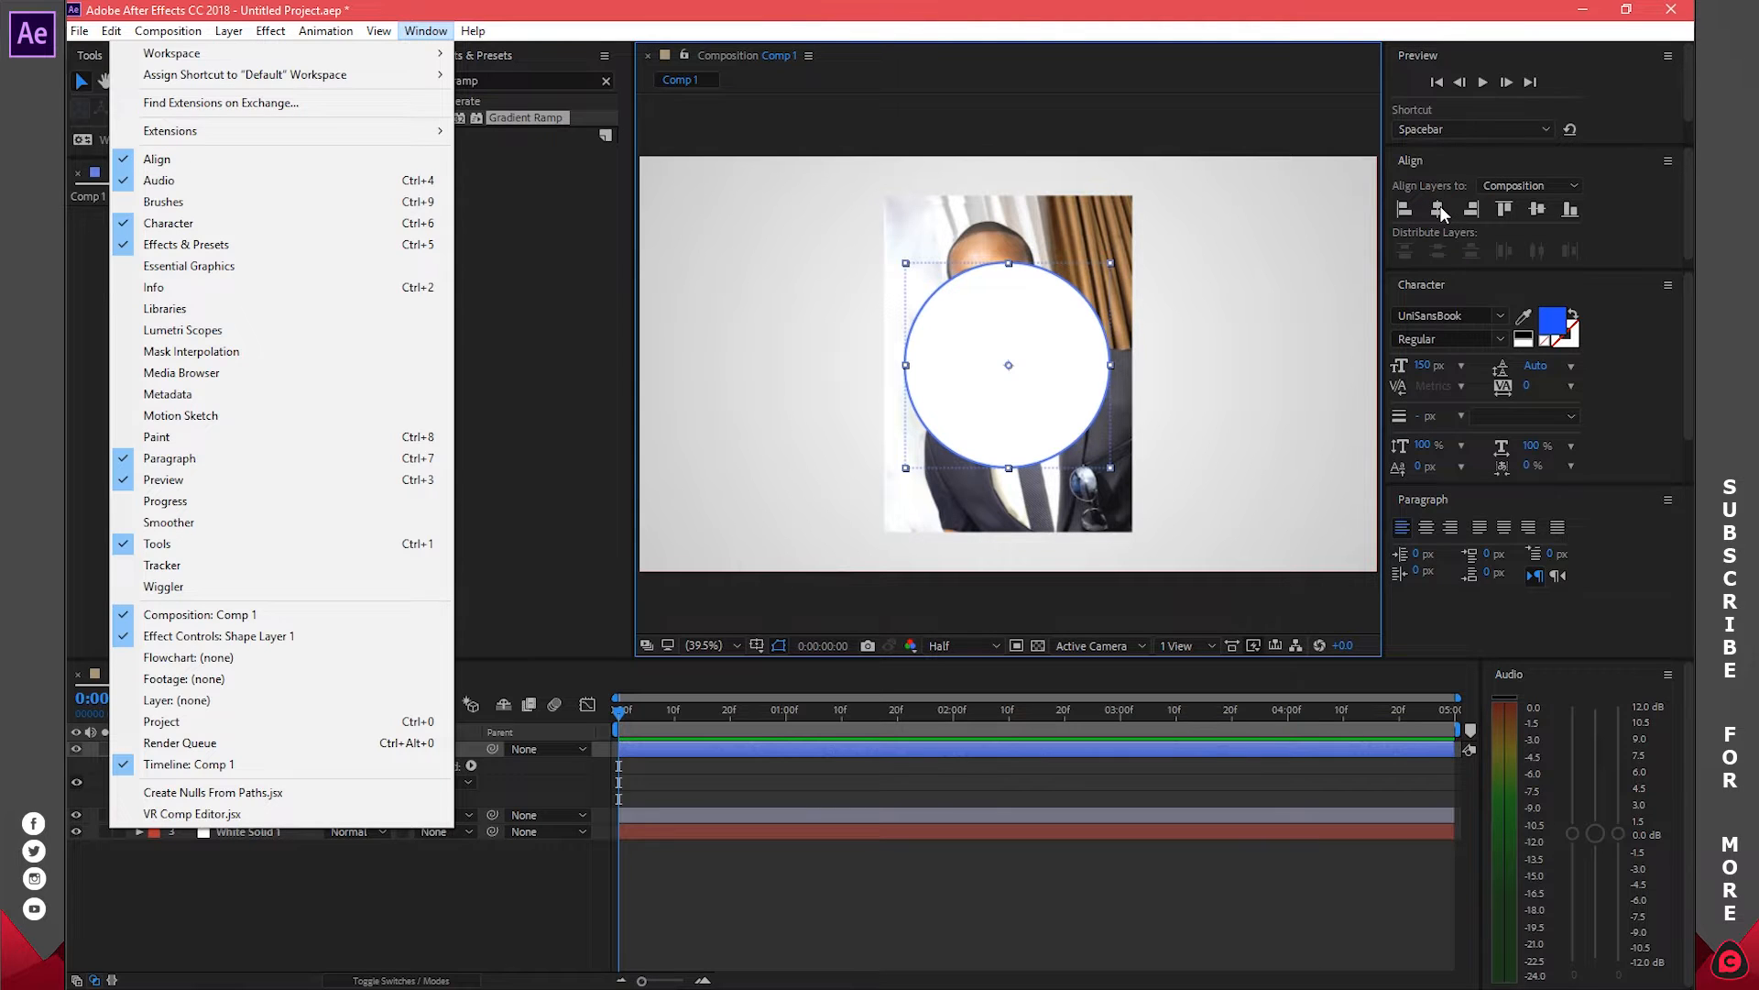
left_click(1442, 212)
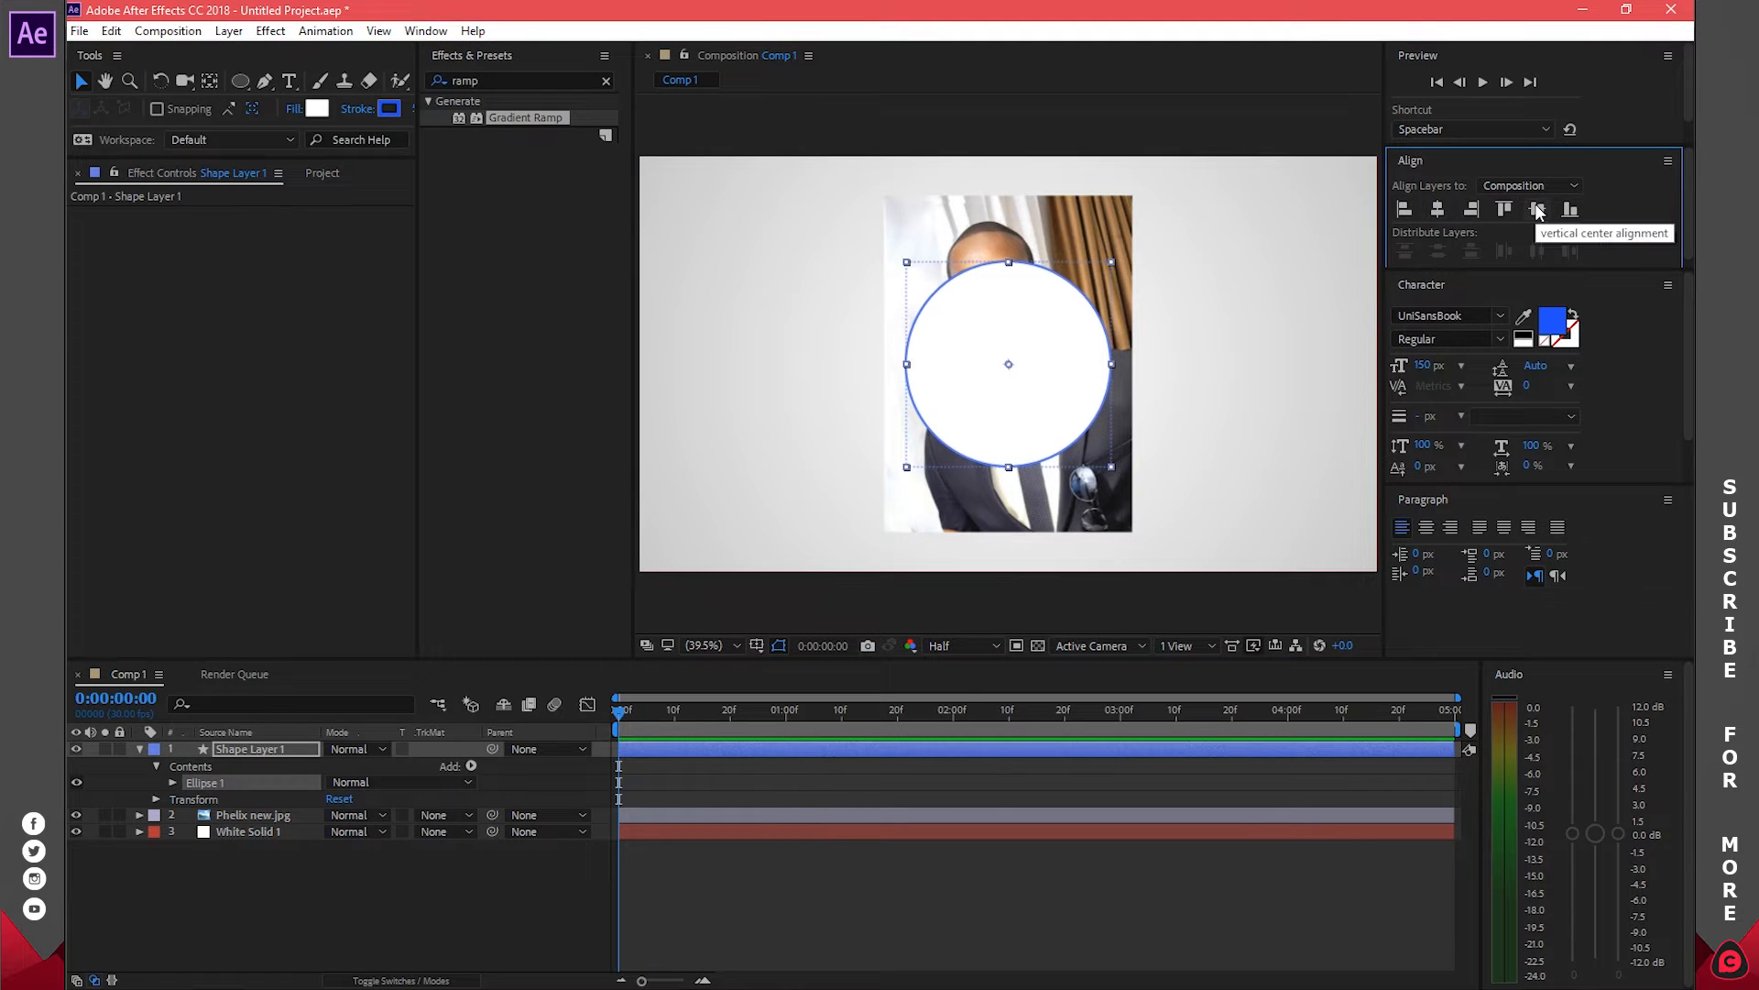
left_click(363, 863)
key("u")
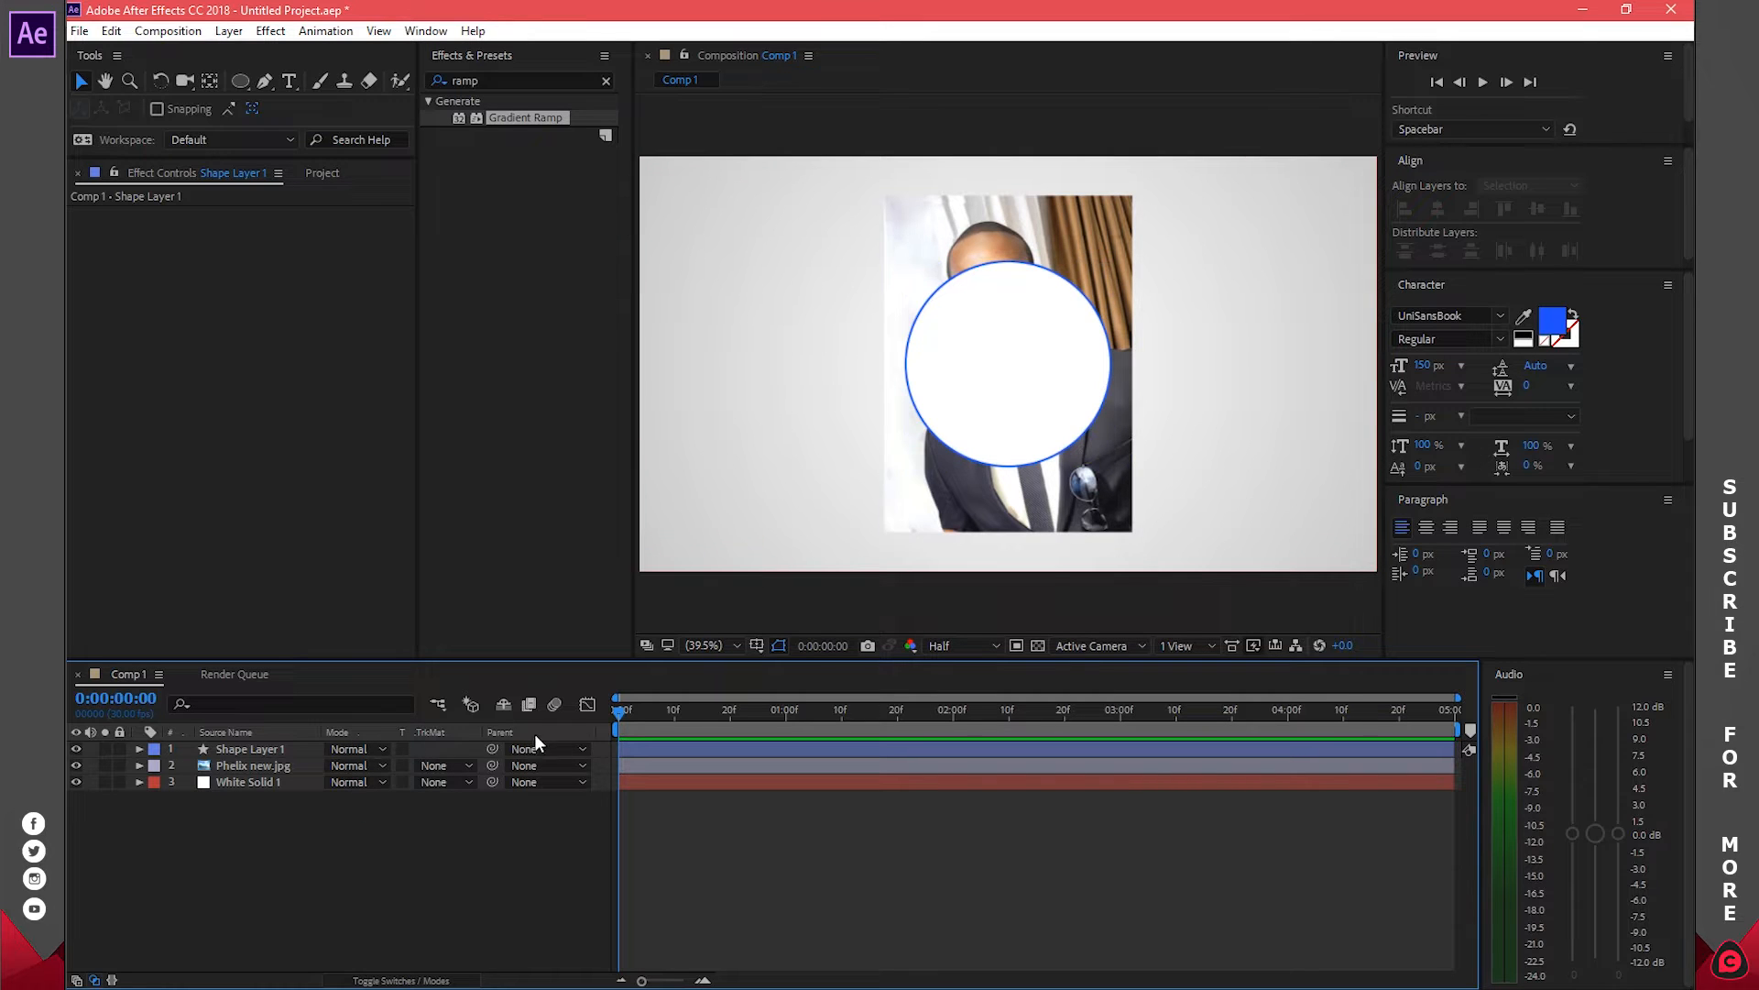
Show the Track Matte column in the timeline
left_click(398, 980)
left_click(398, 980)
left_click(398, 982)
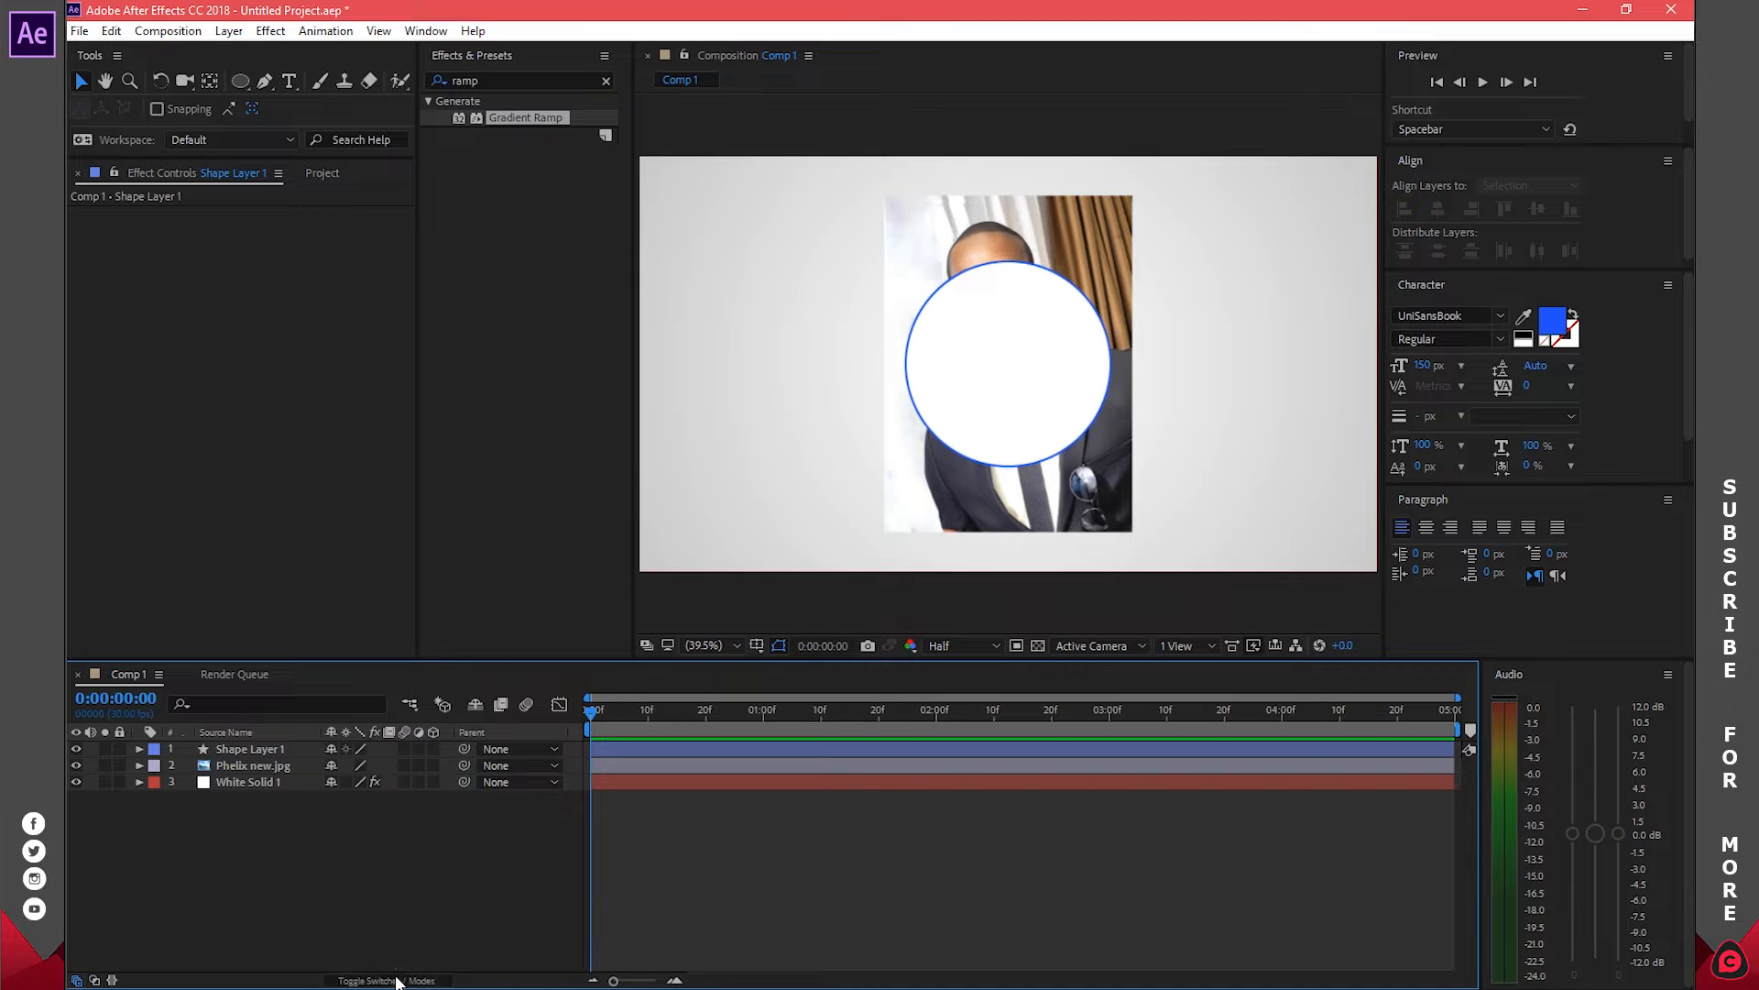
left_click(396, 981)
right_click(431, 731)
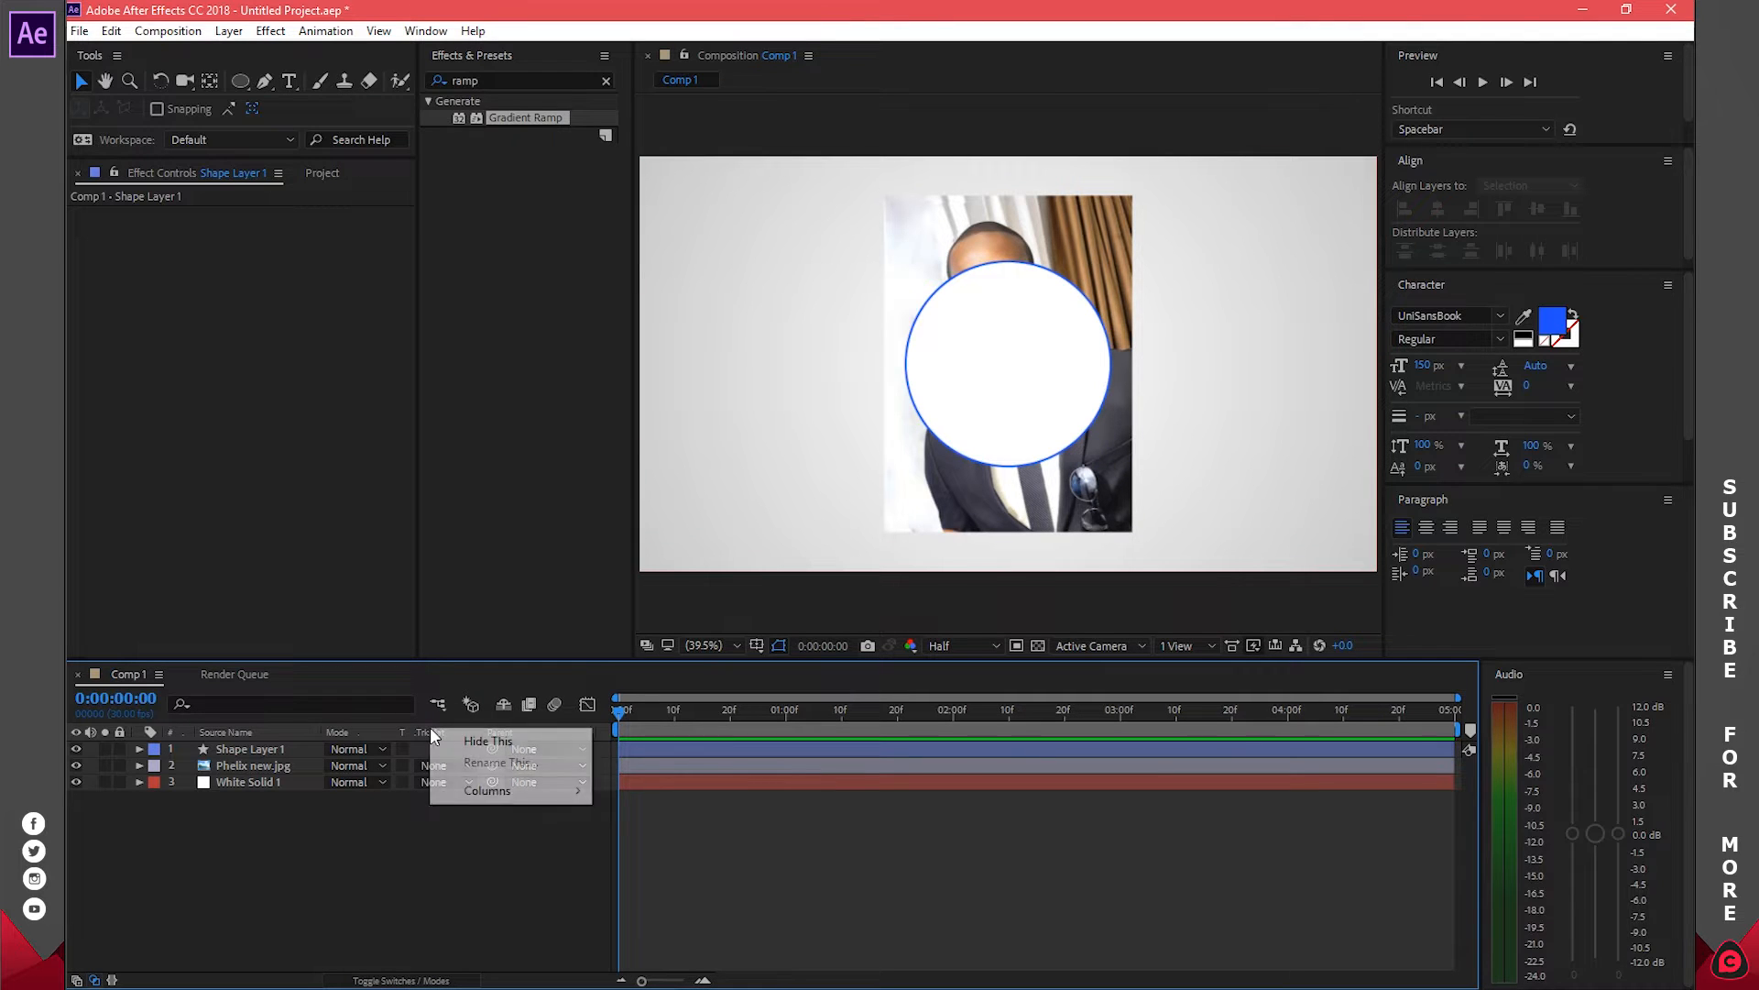
mouse_move(488, 791)
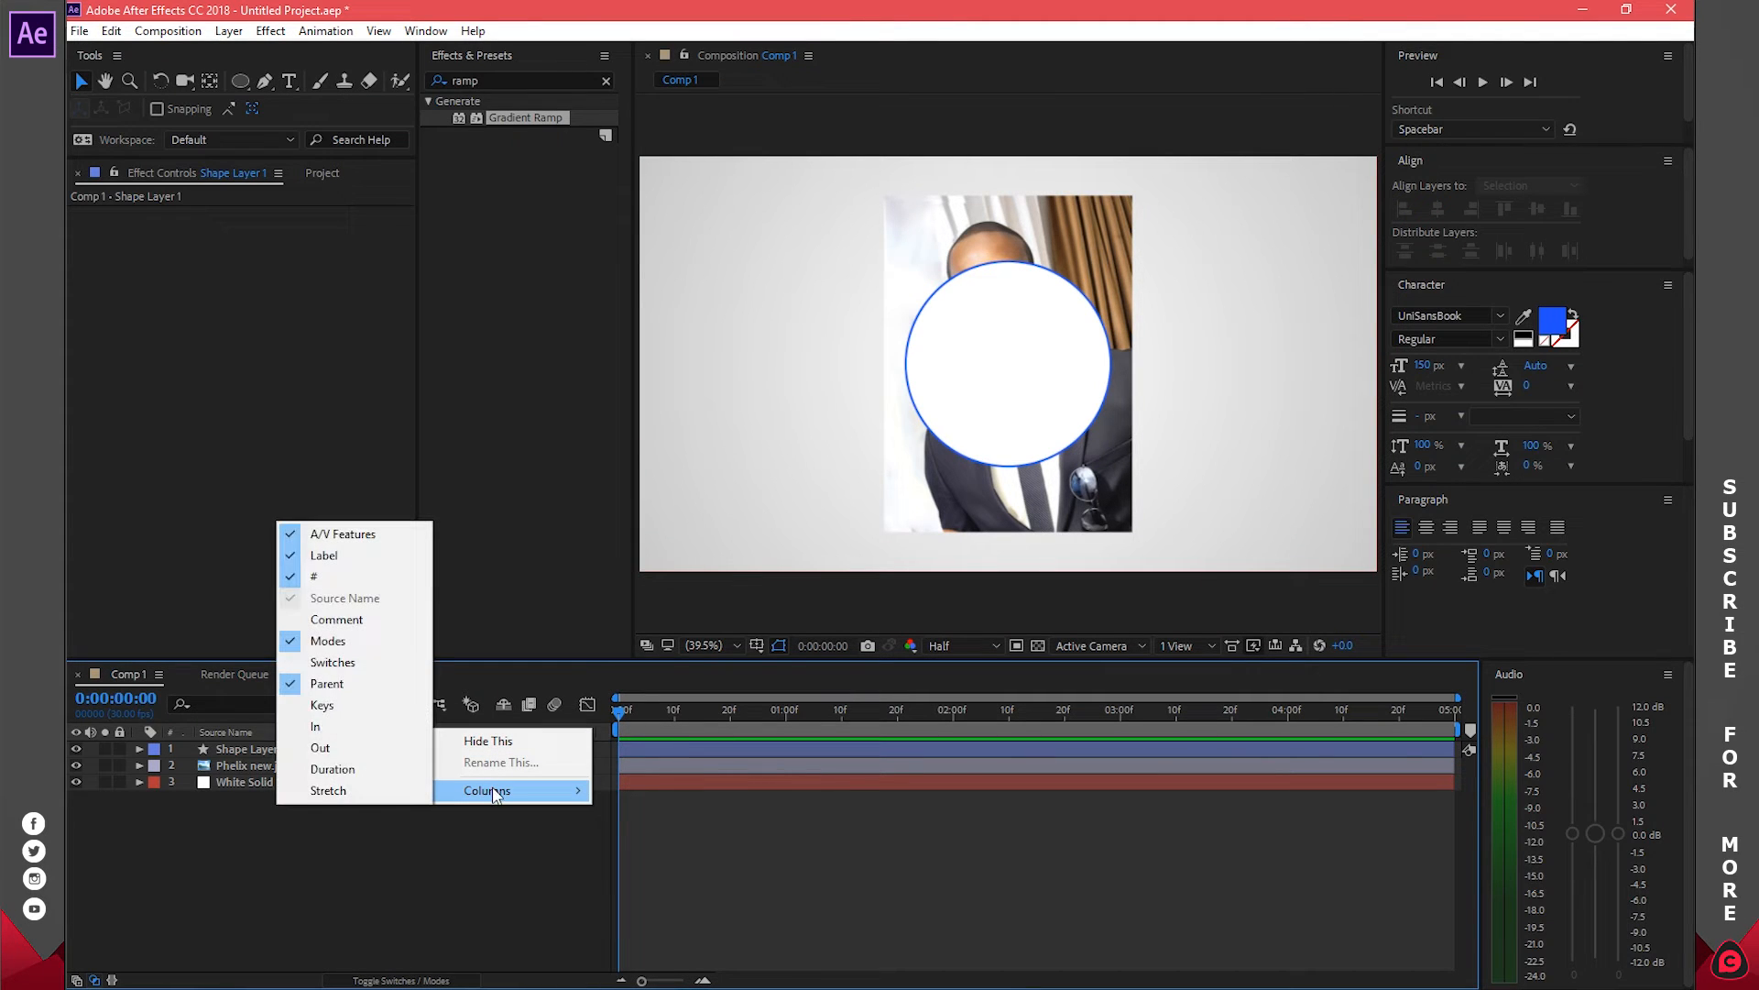
left_click(365, 845)
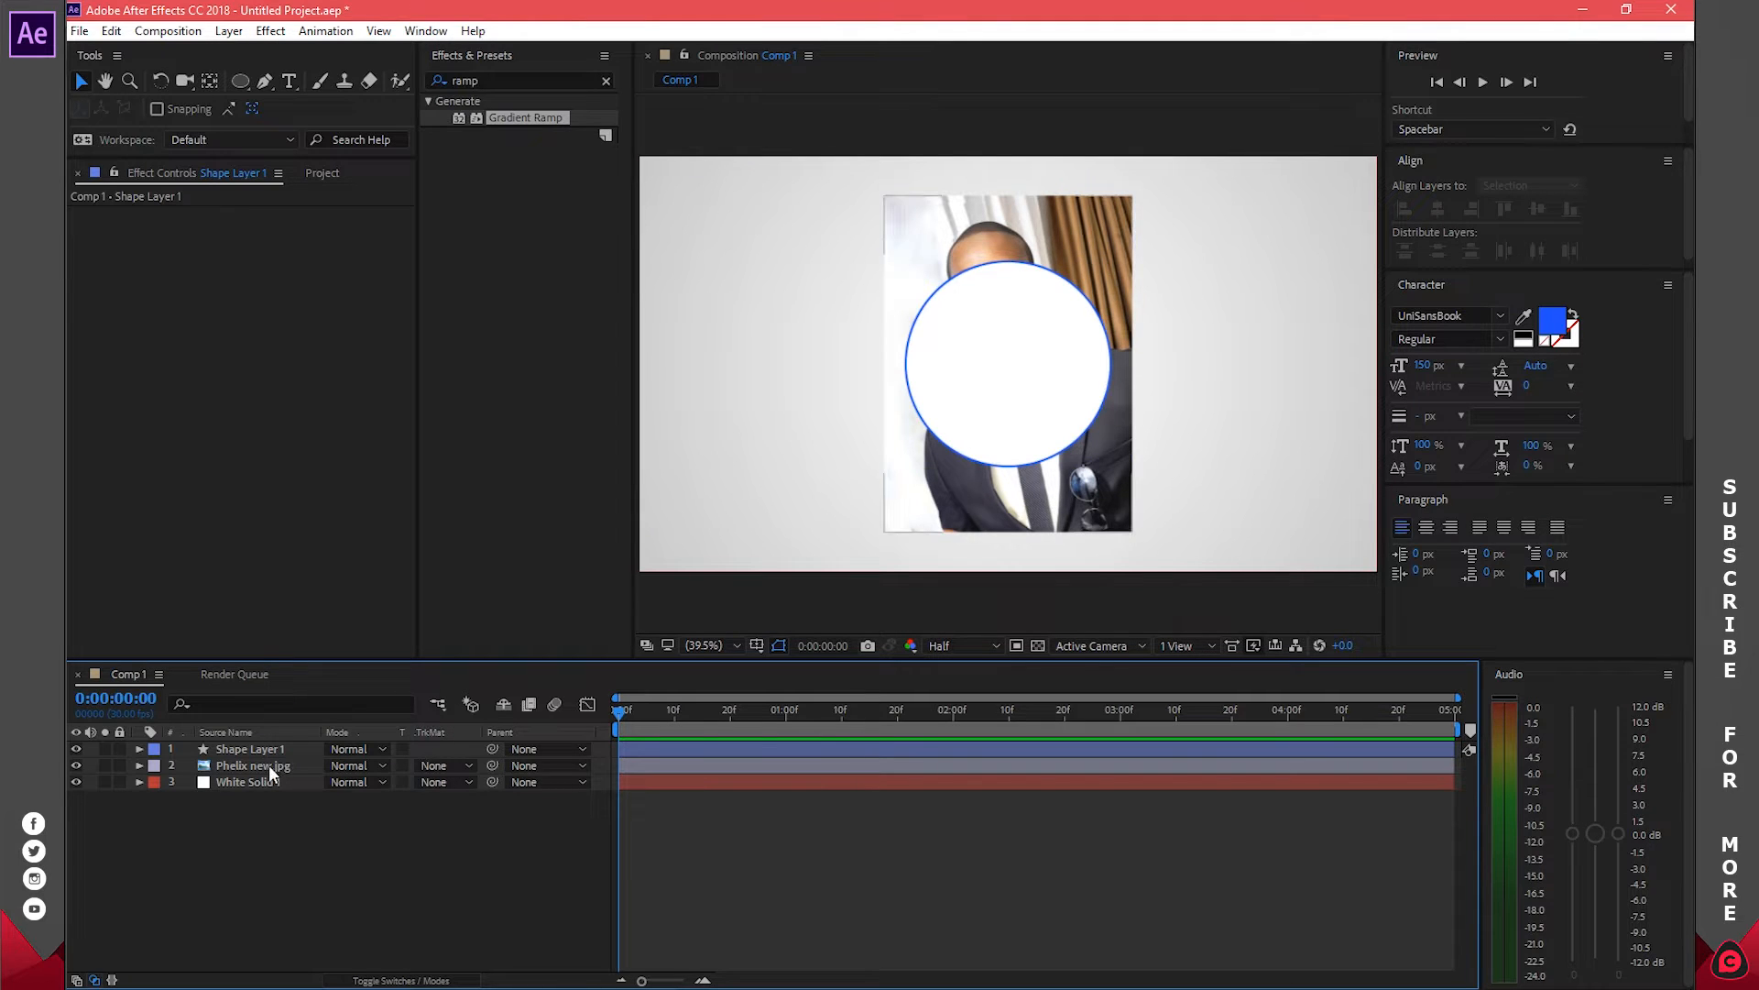
Set the portrait photo's Track Matte to Alpha Matte from Shape Layer 1
left_click(198, 768)
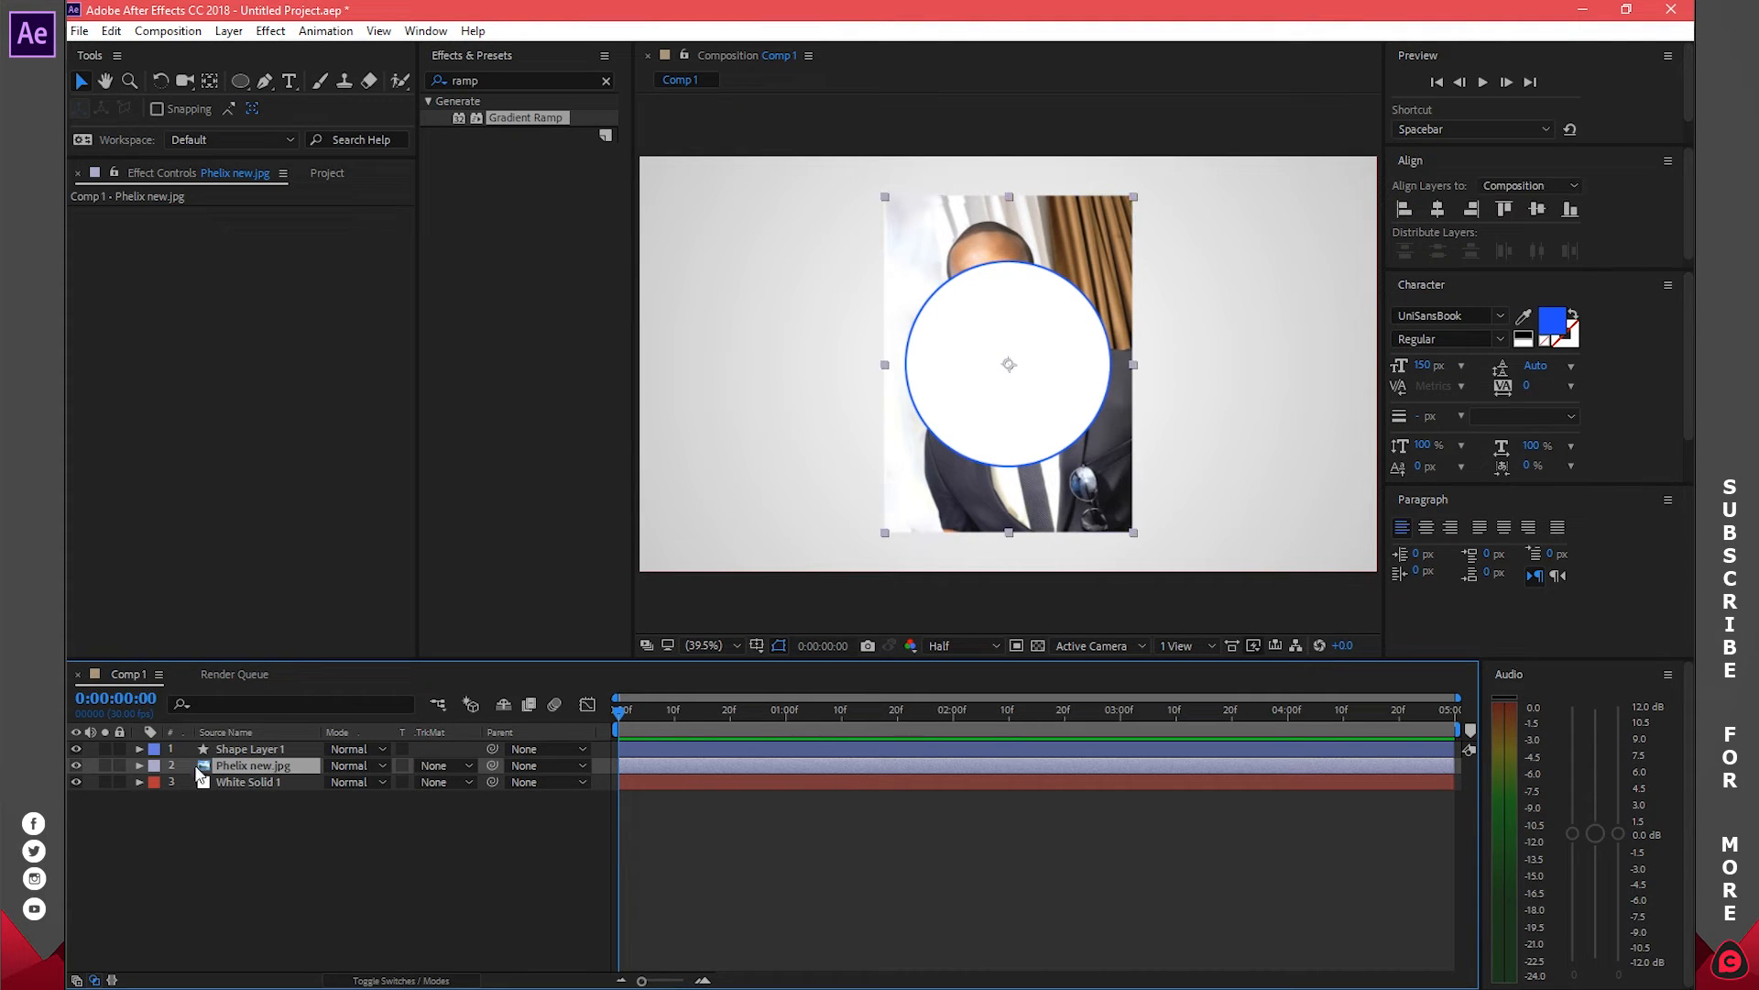
left_click(441, 765)
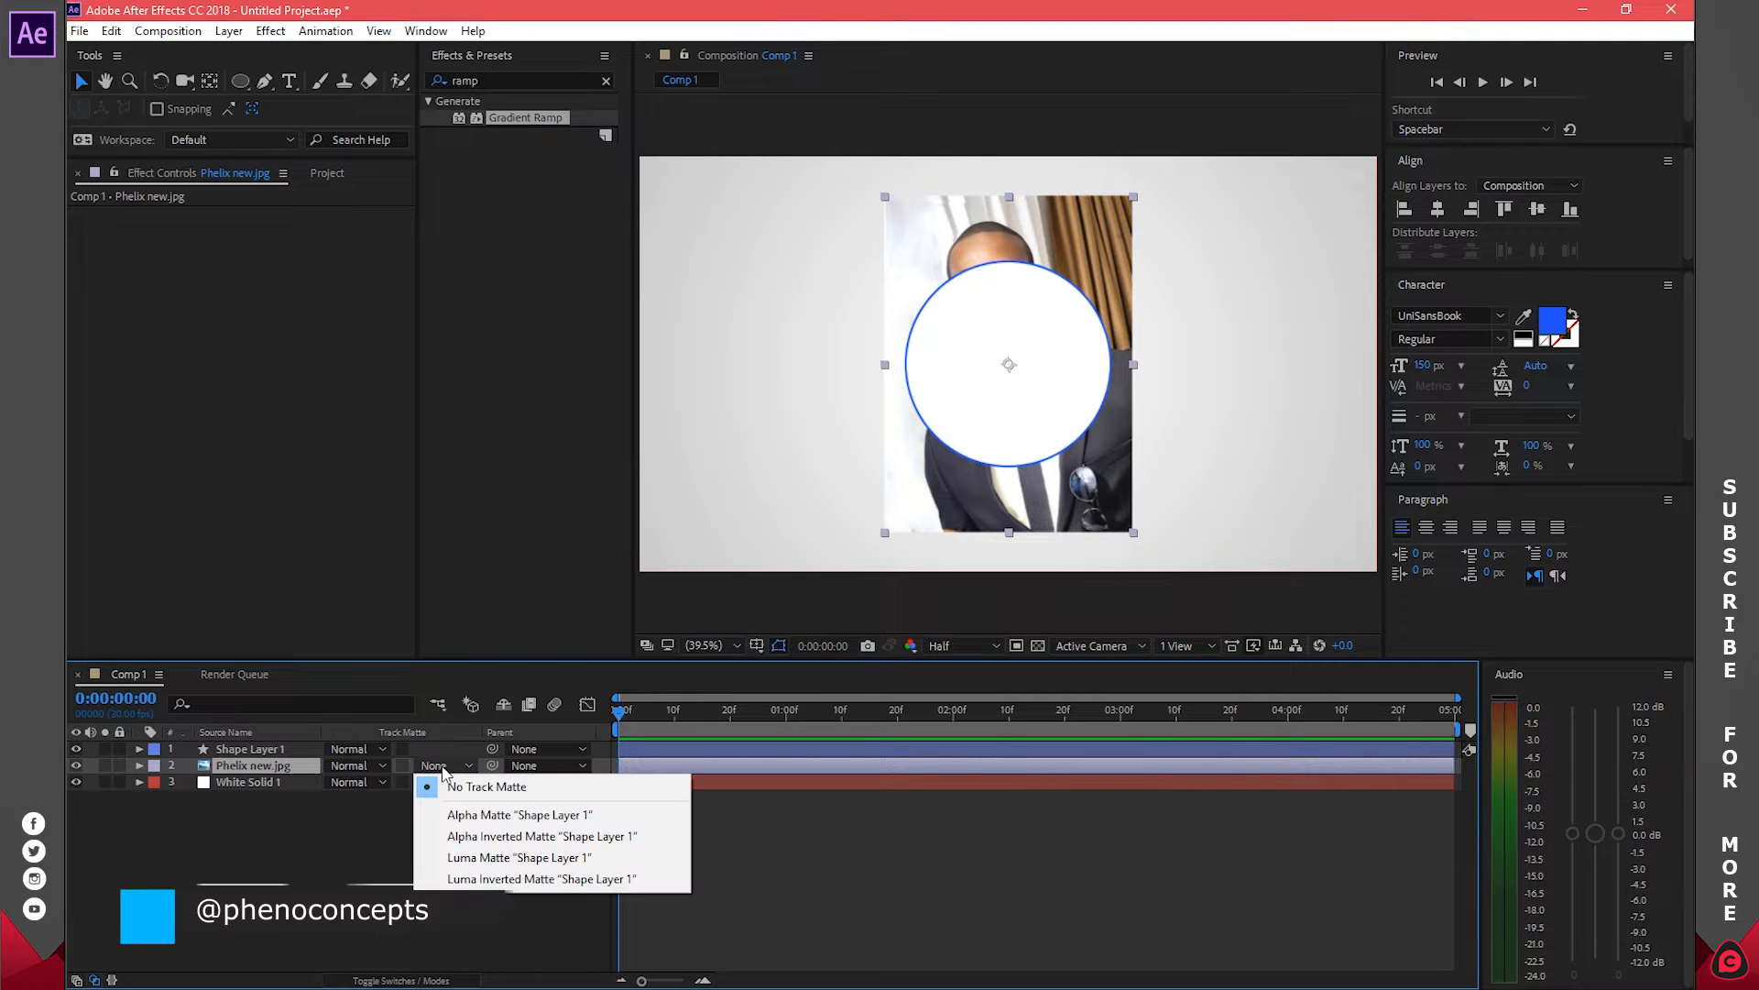
left_click(566, 815)
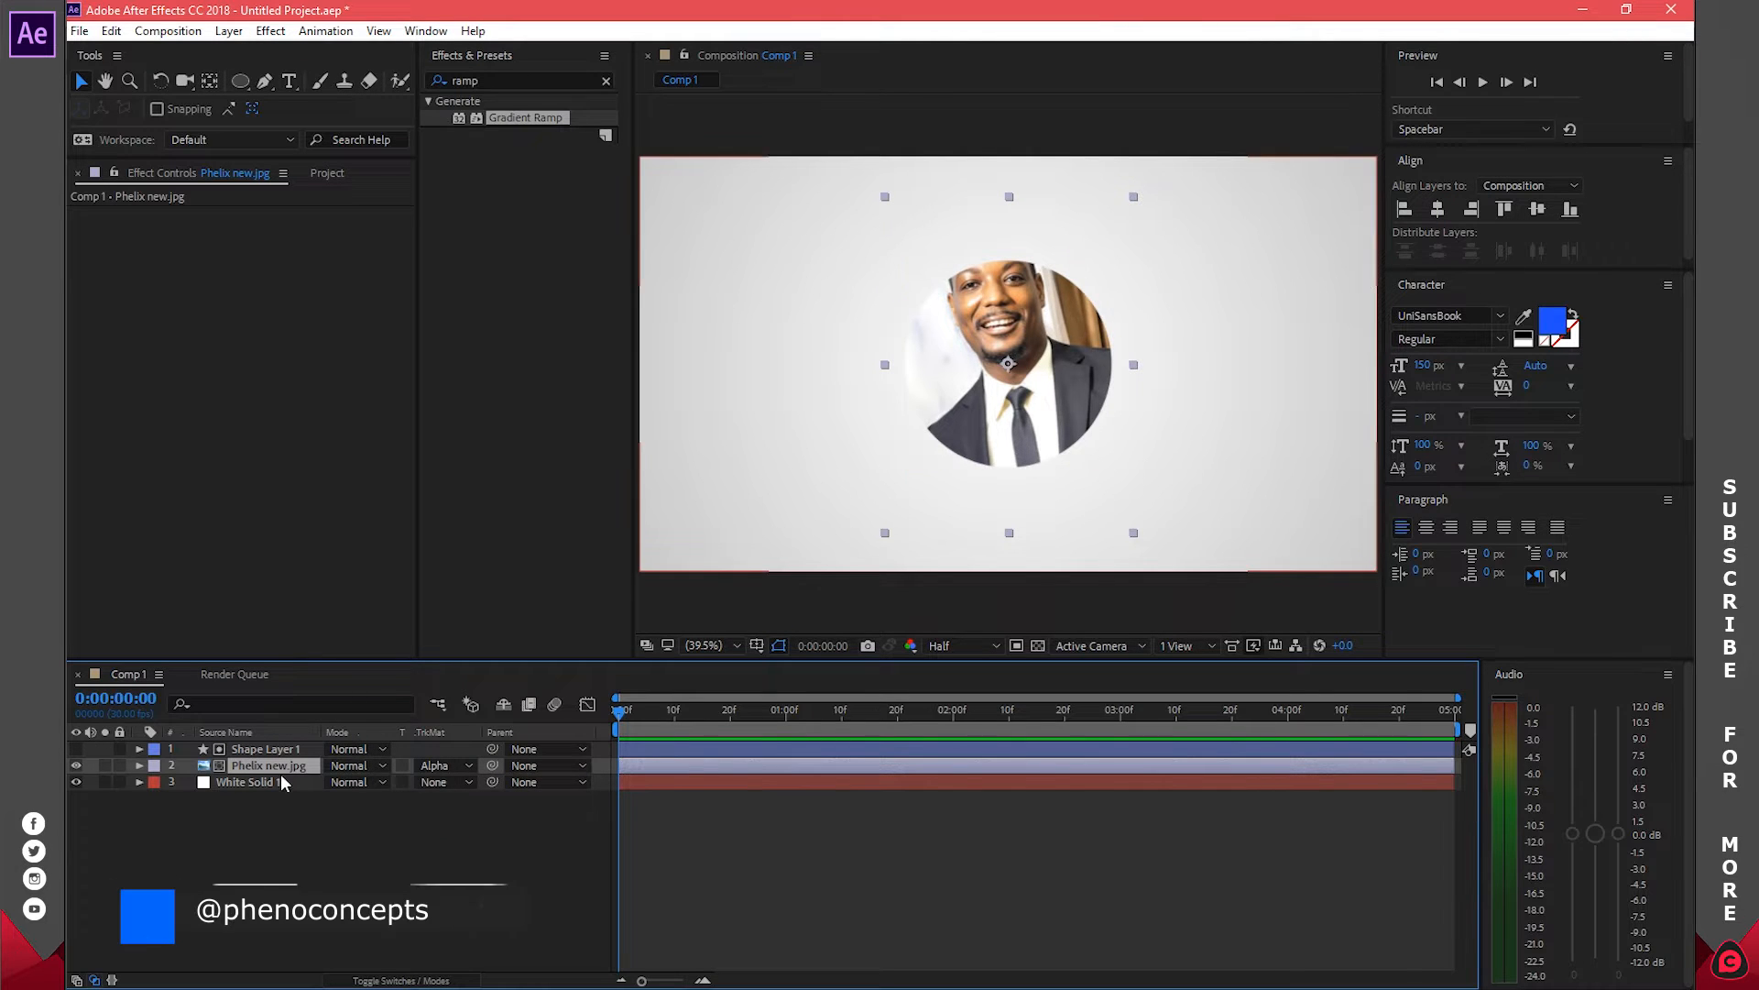
Move the portrait photo down to position 960, 638 and scale it to 88%
key("p")
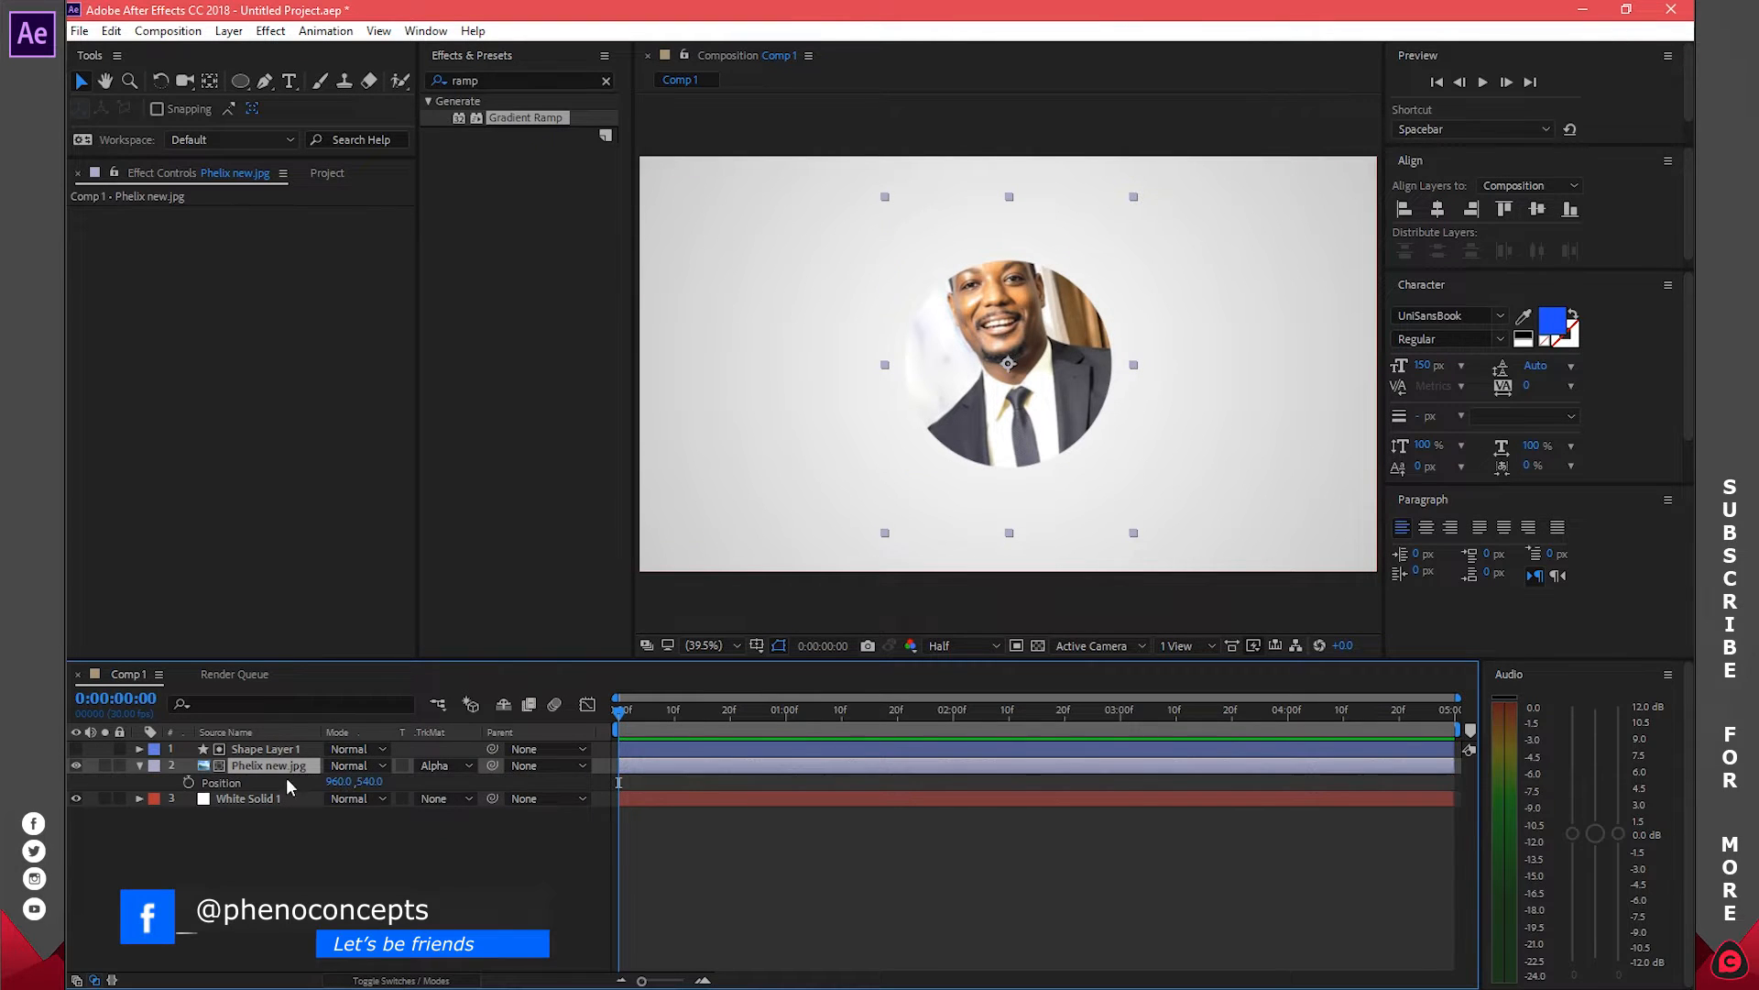
left_click_drag(368, 781, 468, 778)
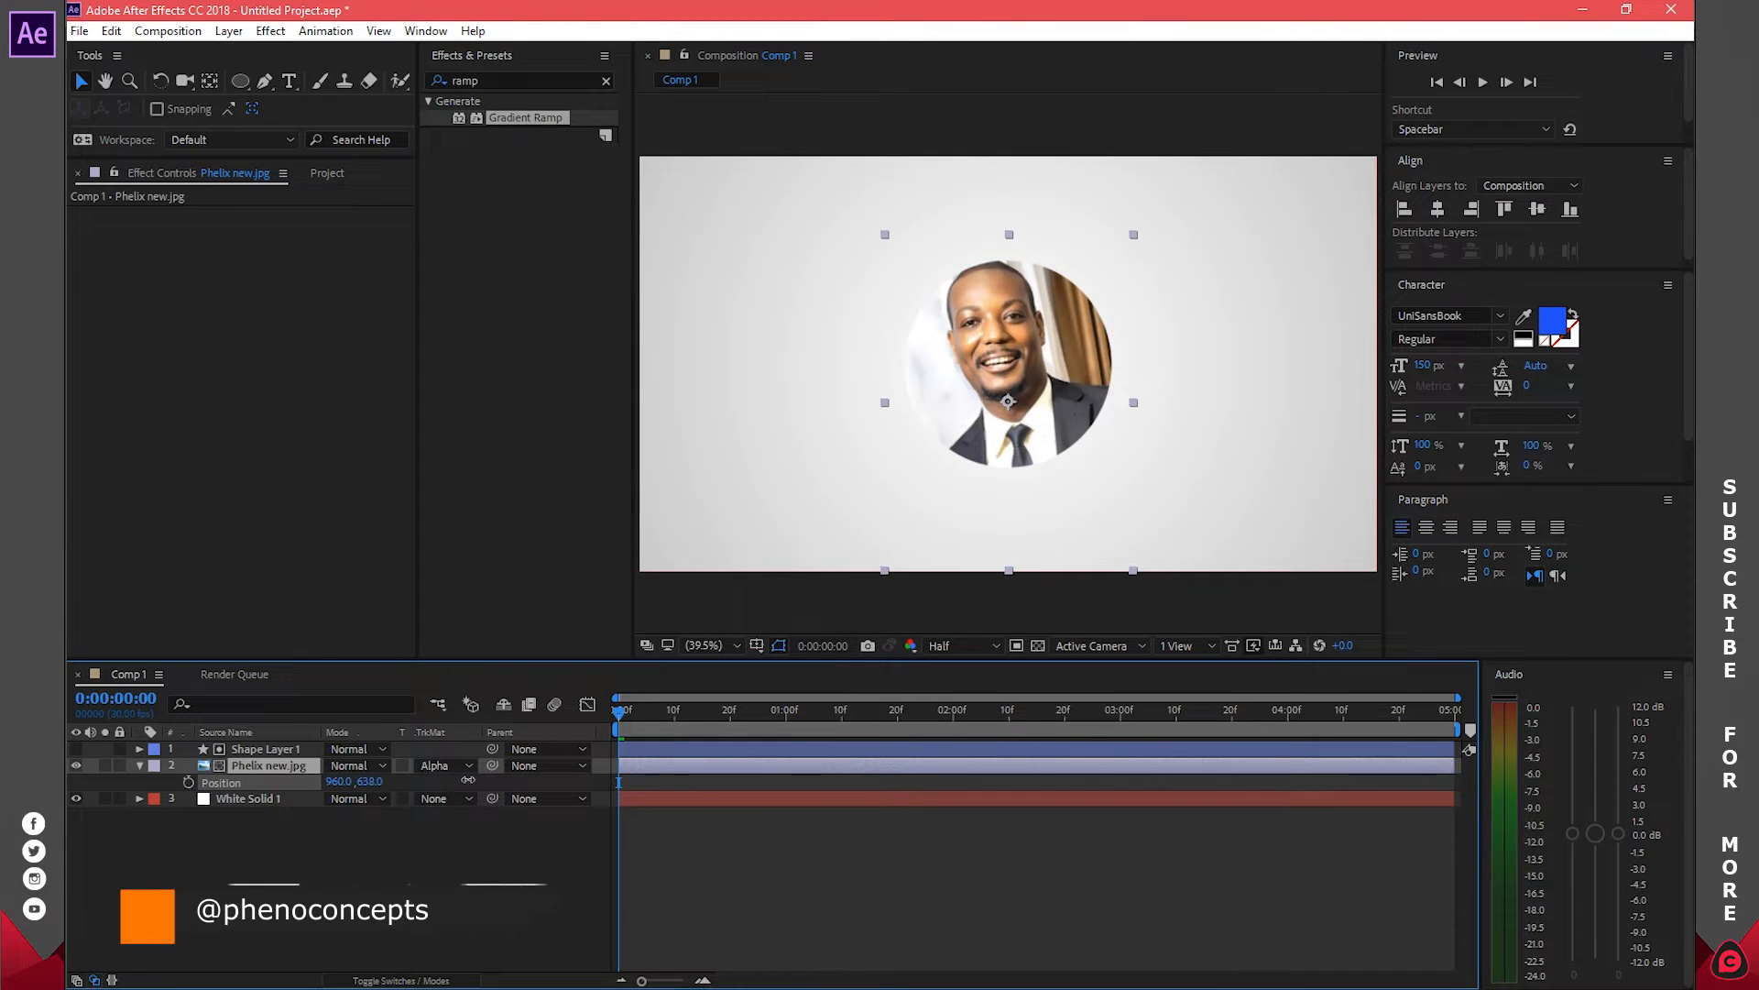
key("s")
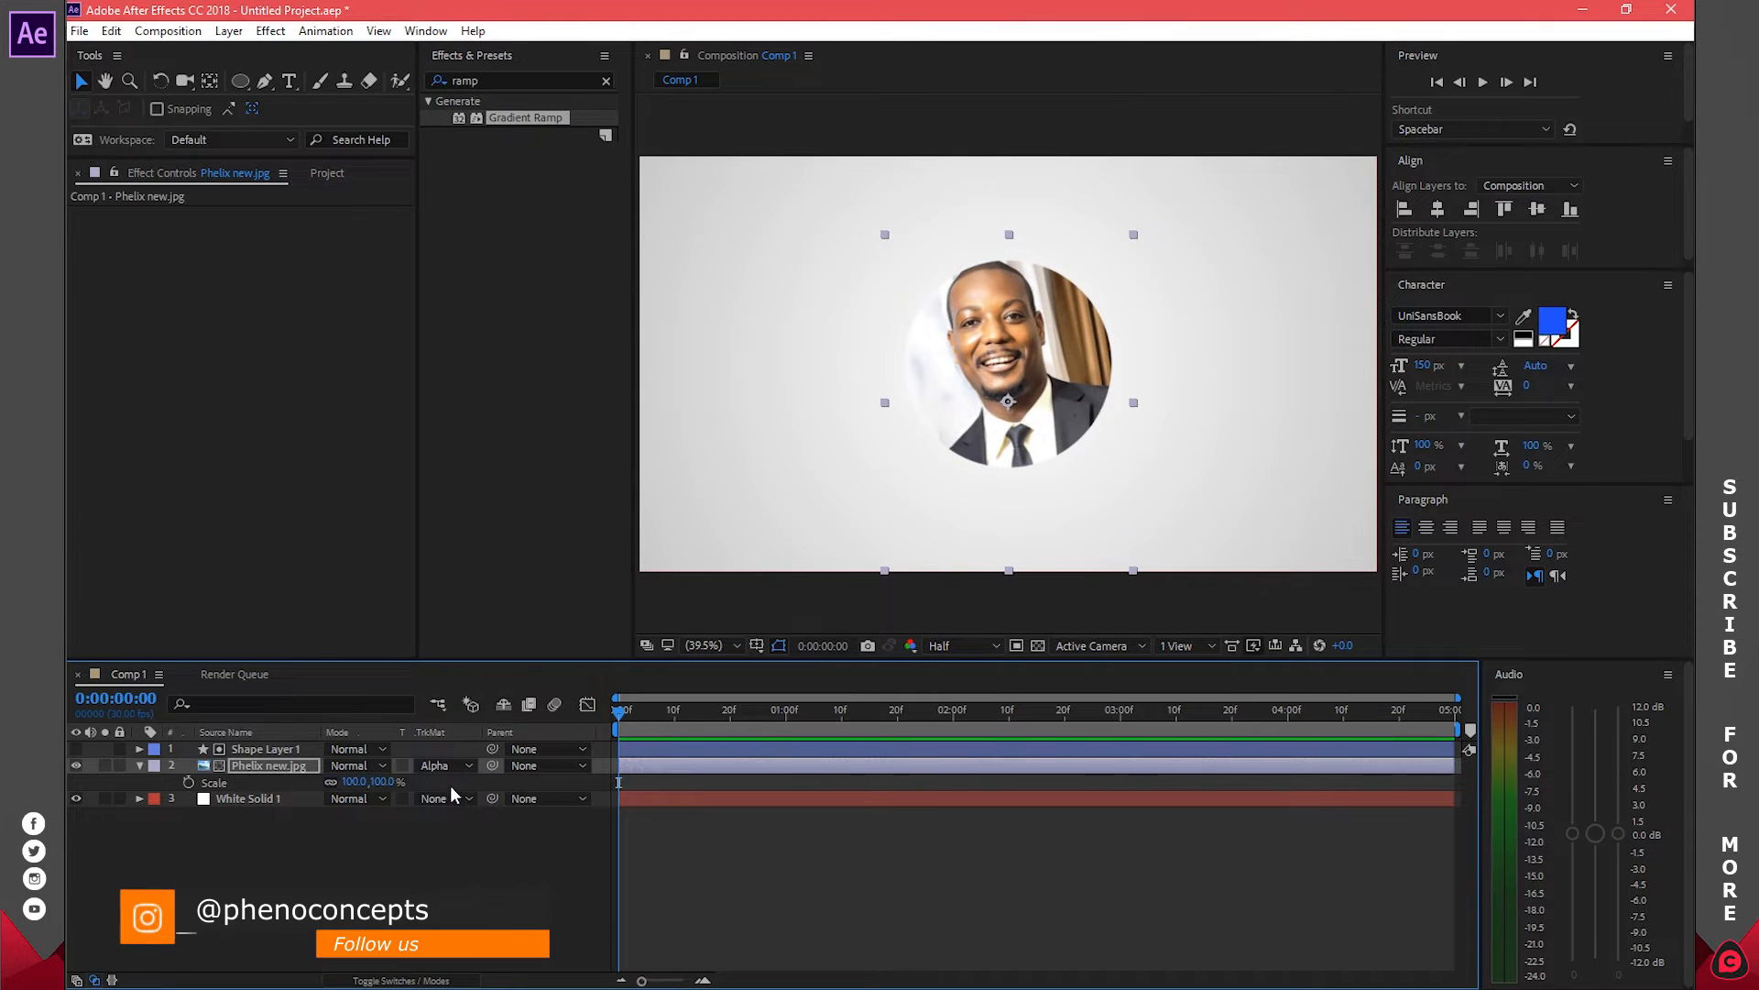
left_click(382, 782)
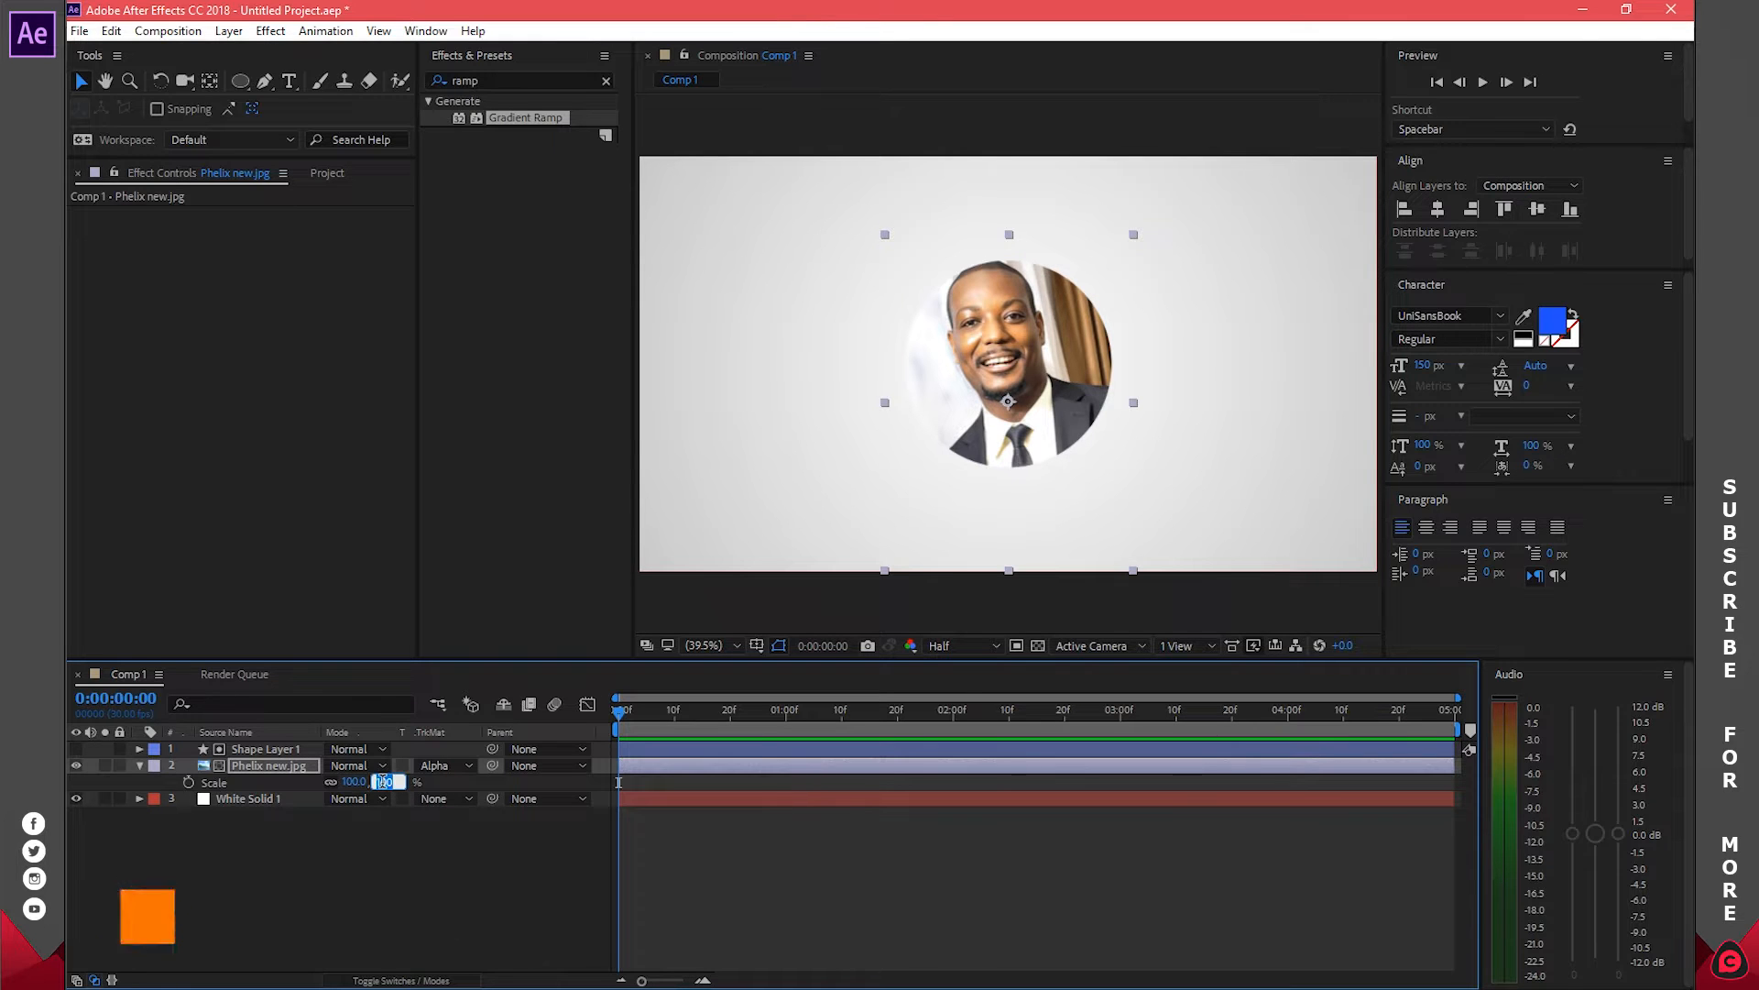
type("88")
key("Return")
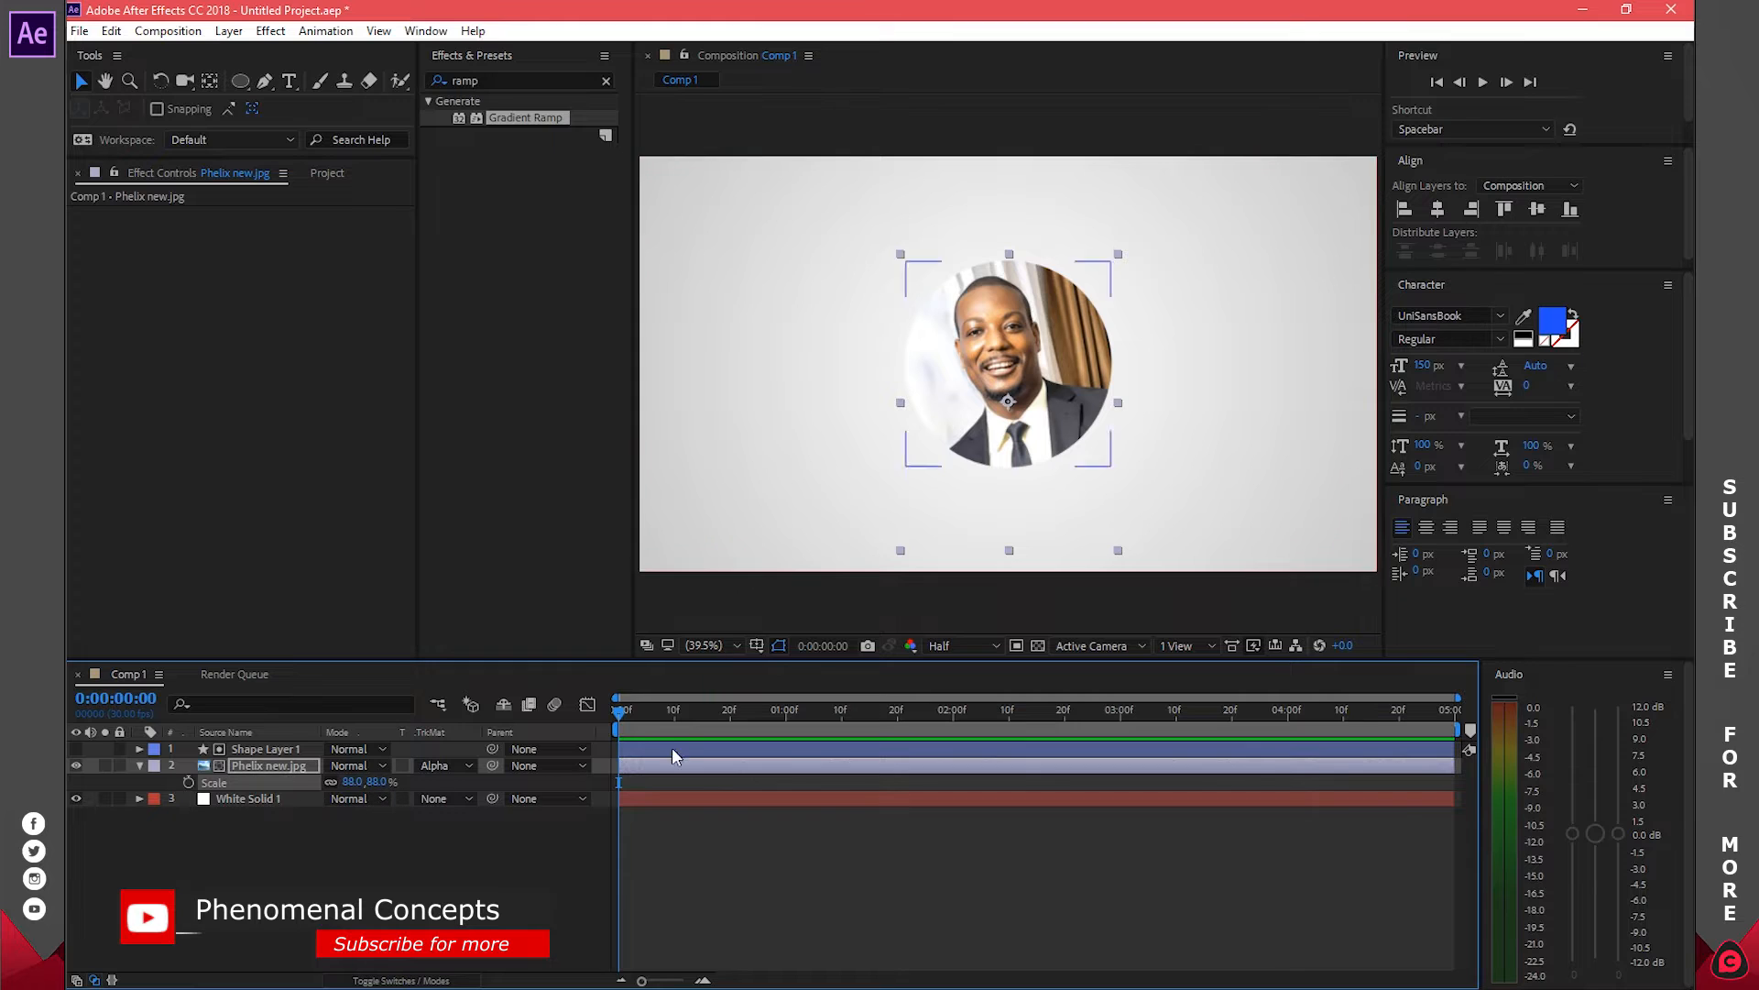
left_click(434, 832)
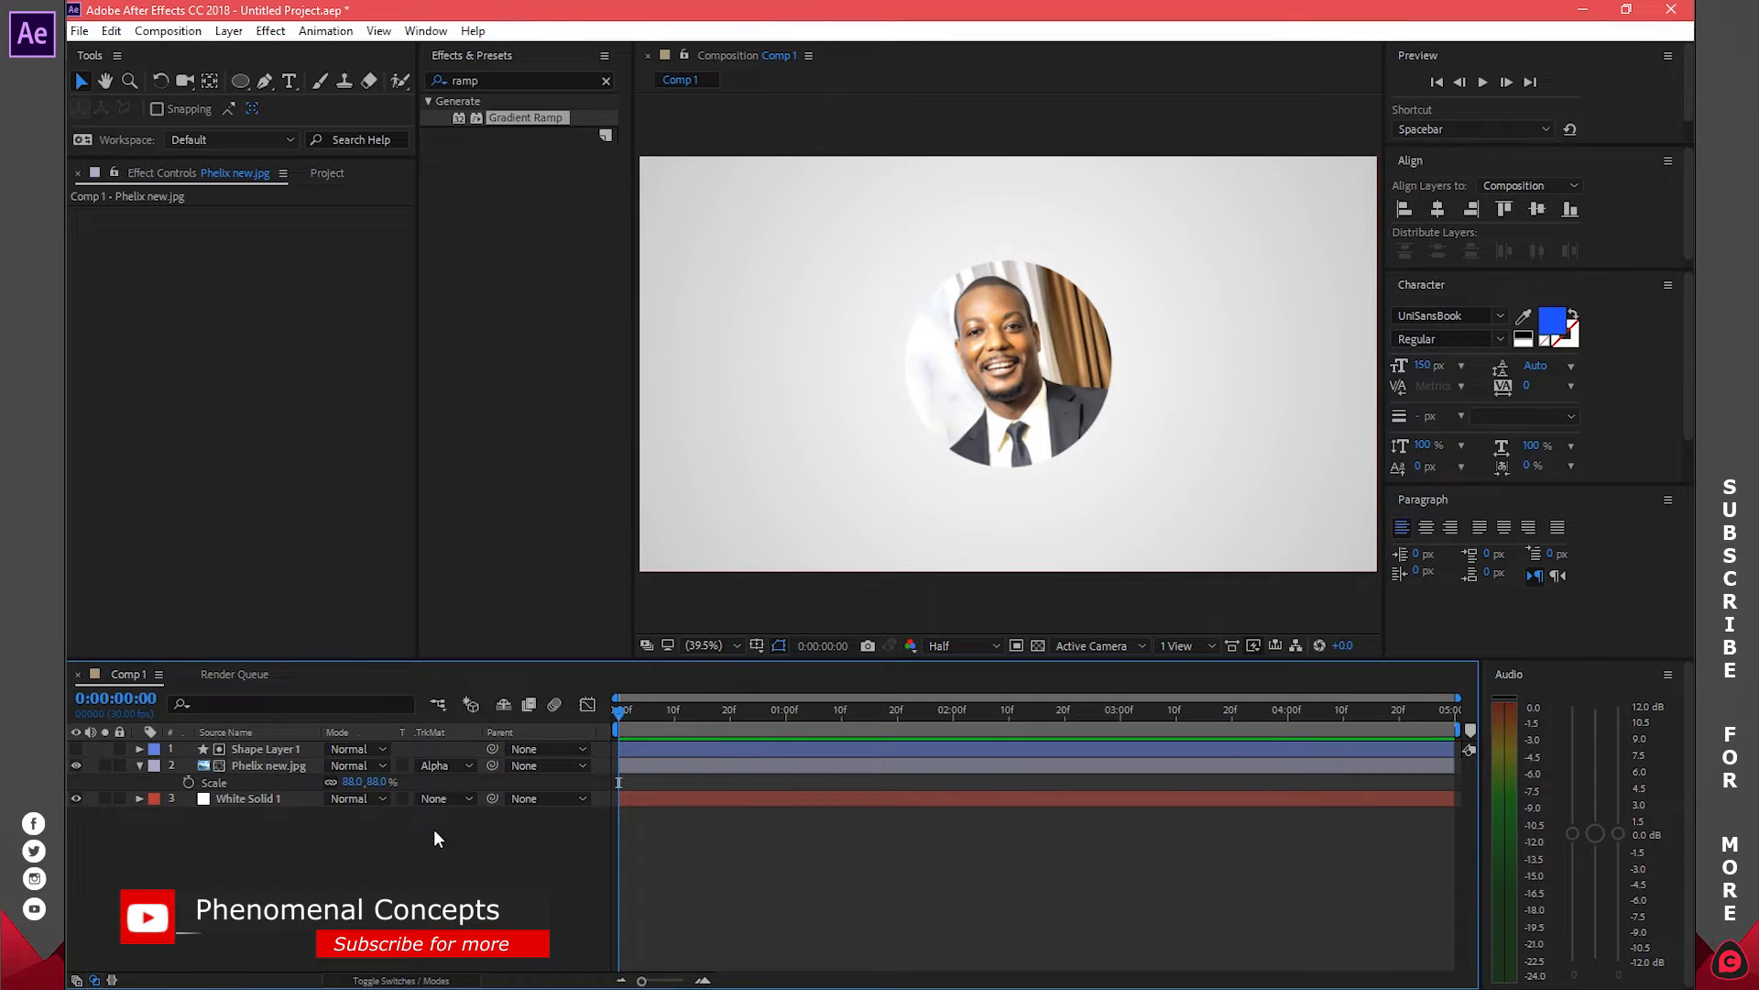
left_click(141, 765)
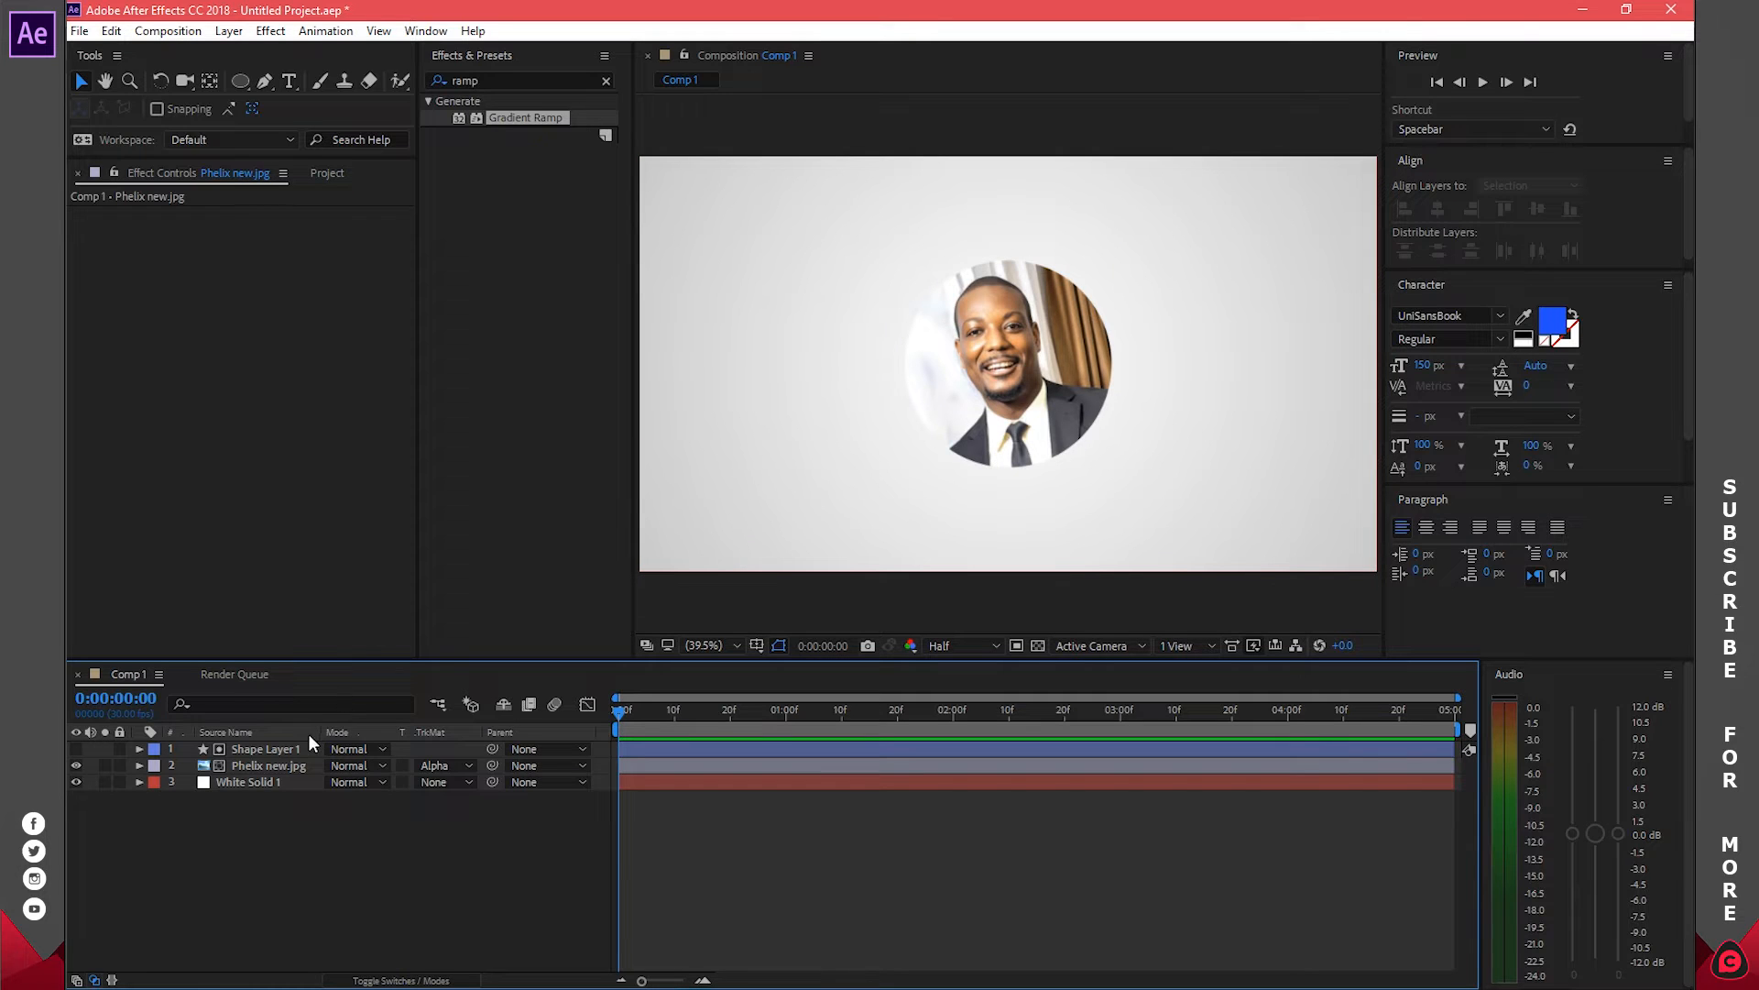
Duplicate Shape Layer 1 into a visible Shape Layer 2
left_click(273, 746)
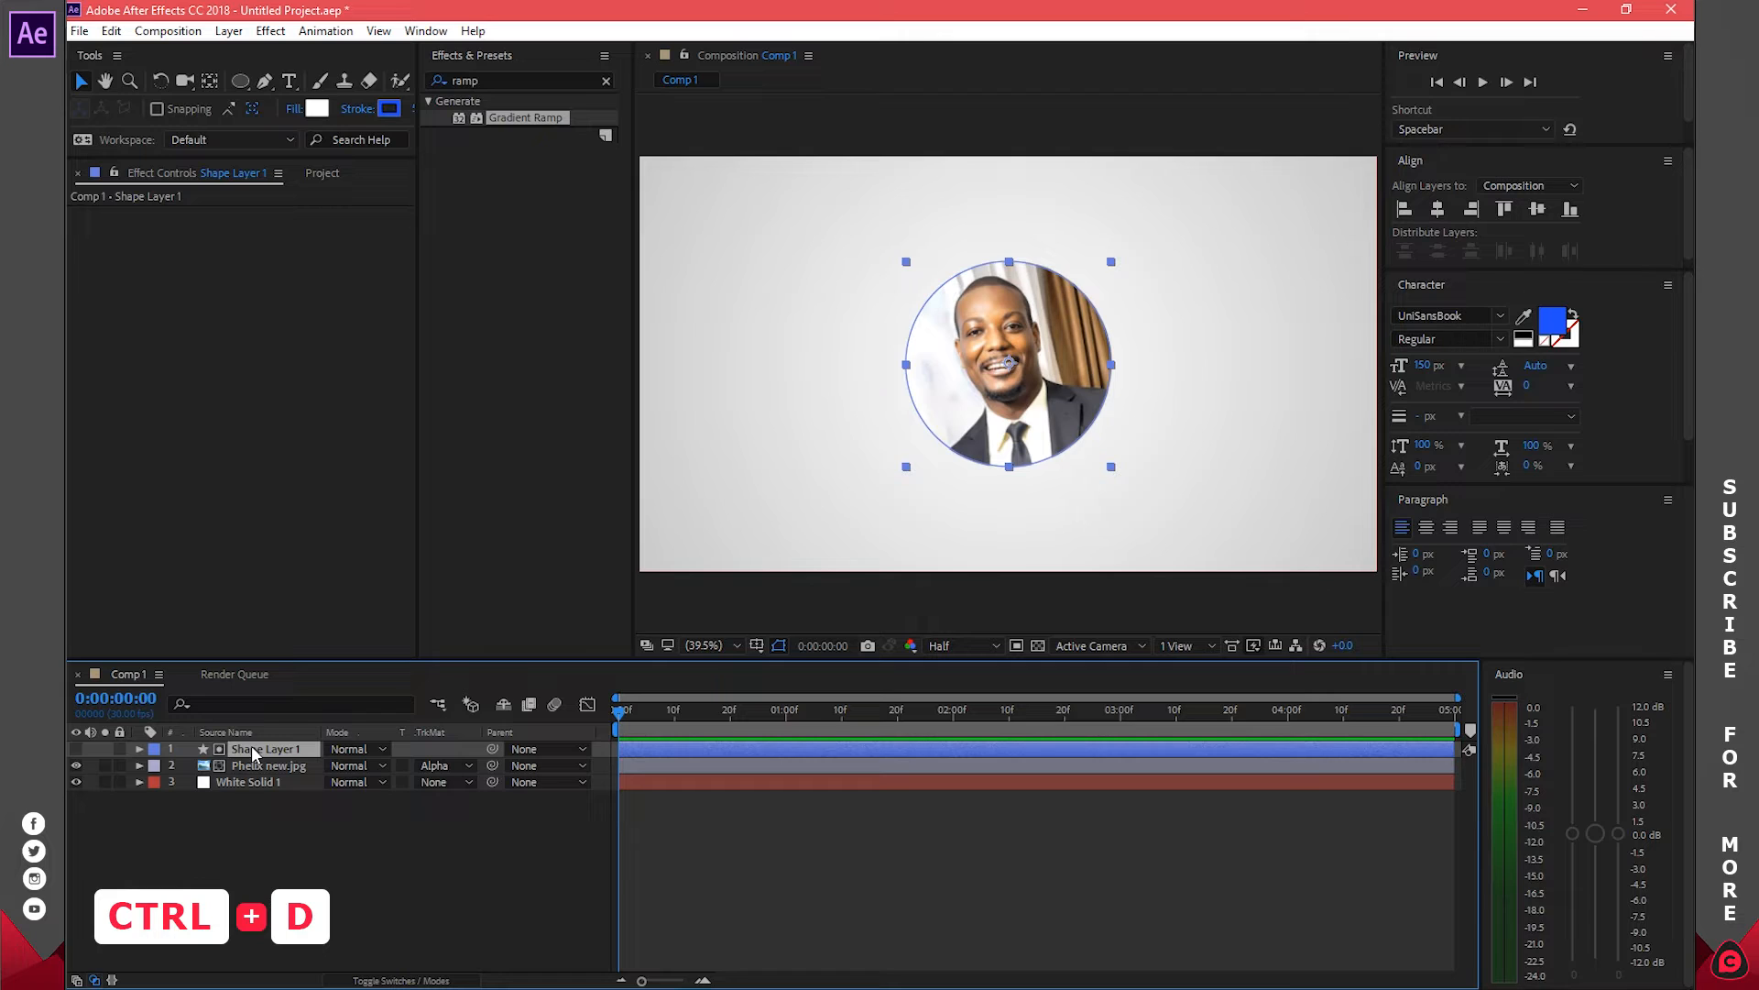
key("ctrl+d")
left_click(76, 749)
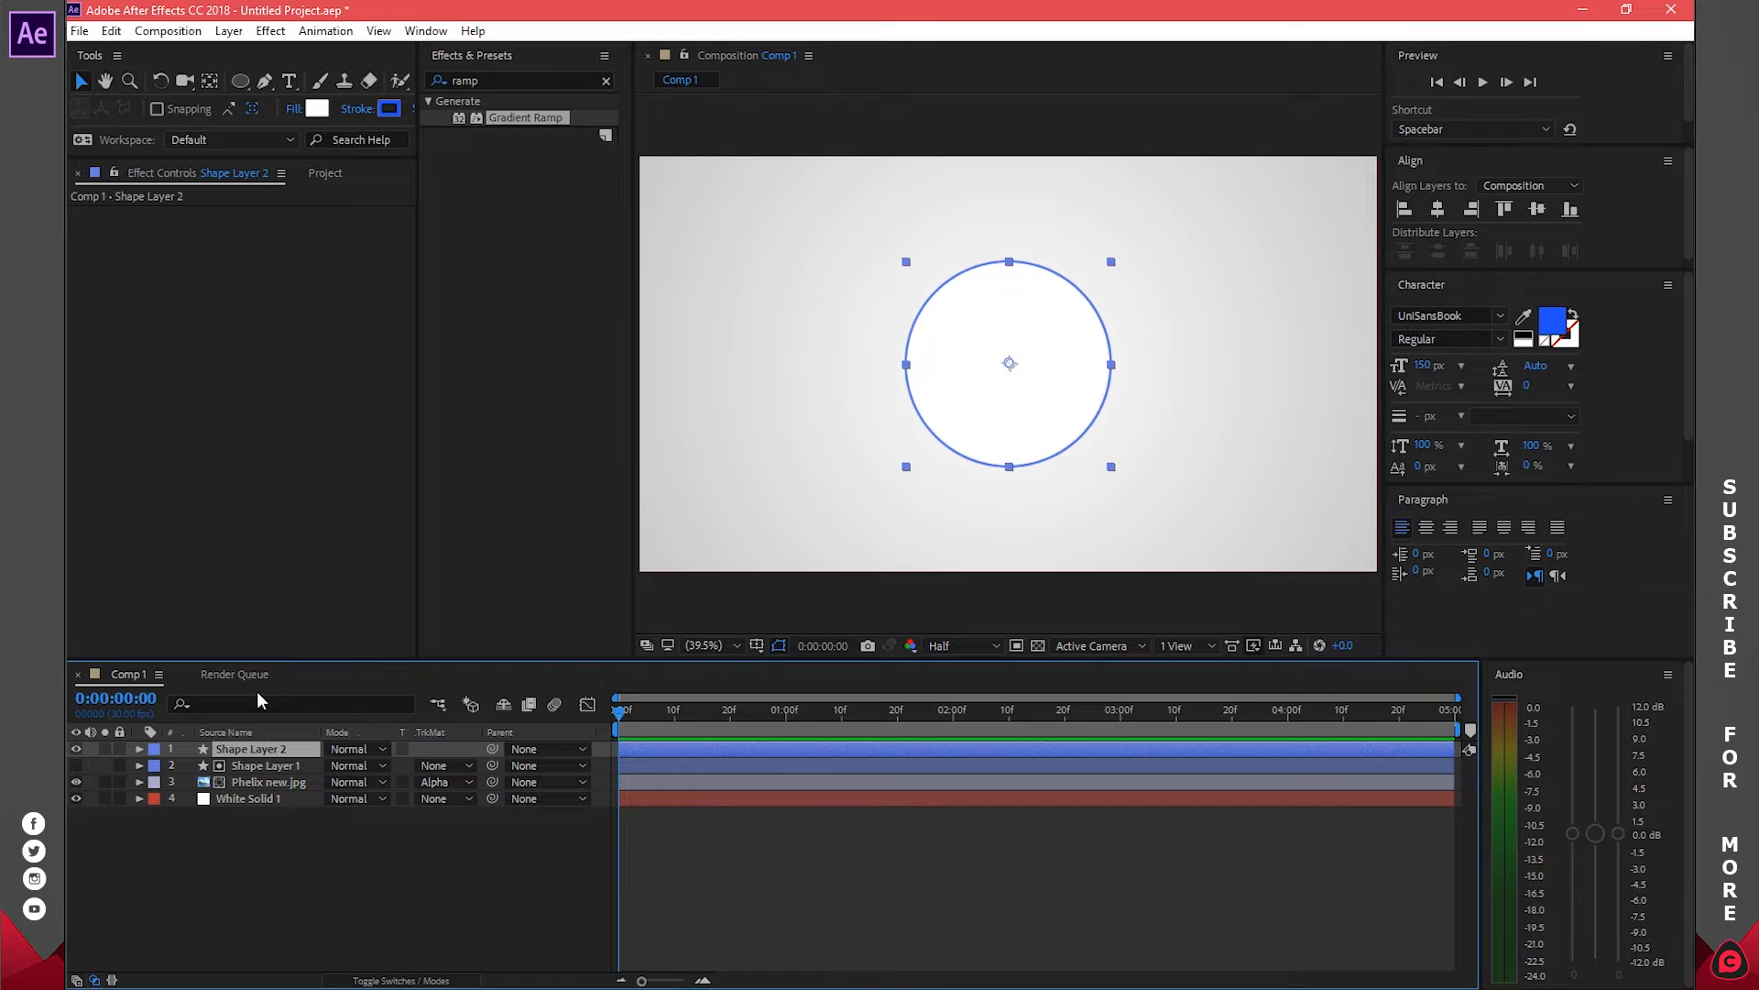
left_click(76, 748)
left_click(76, 747)
Set Shape Layer 2's Fill 1 opacity to 0% so only the blue ring shows
left_click(140, 749)
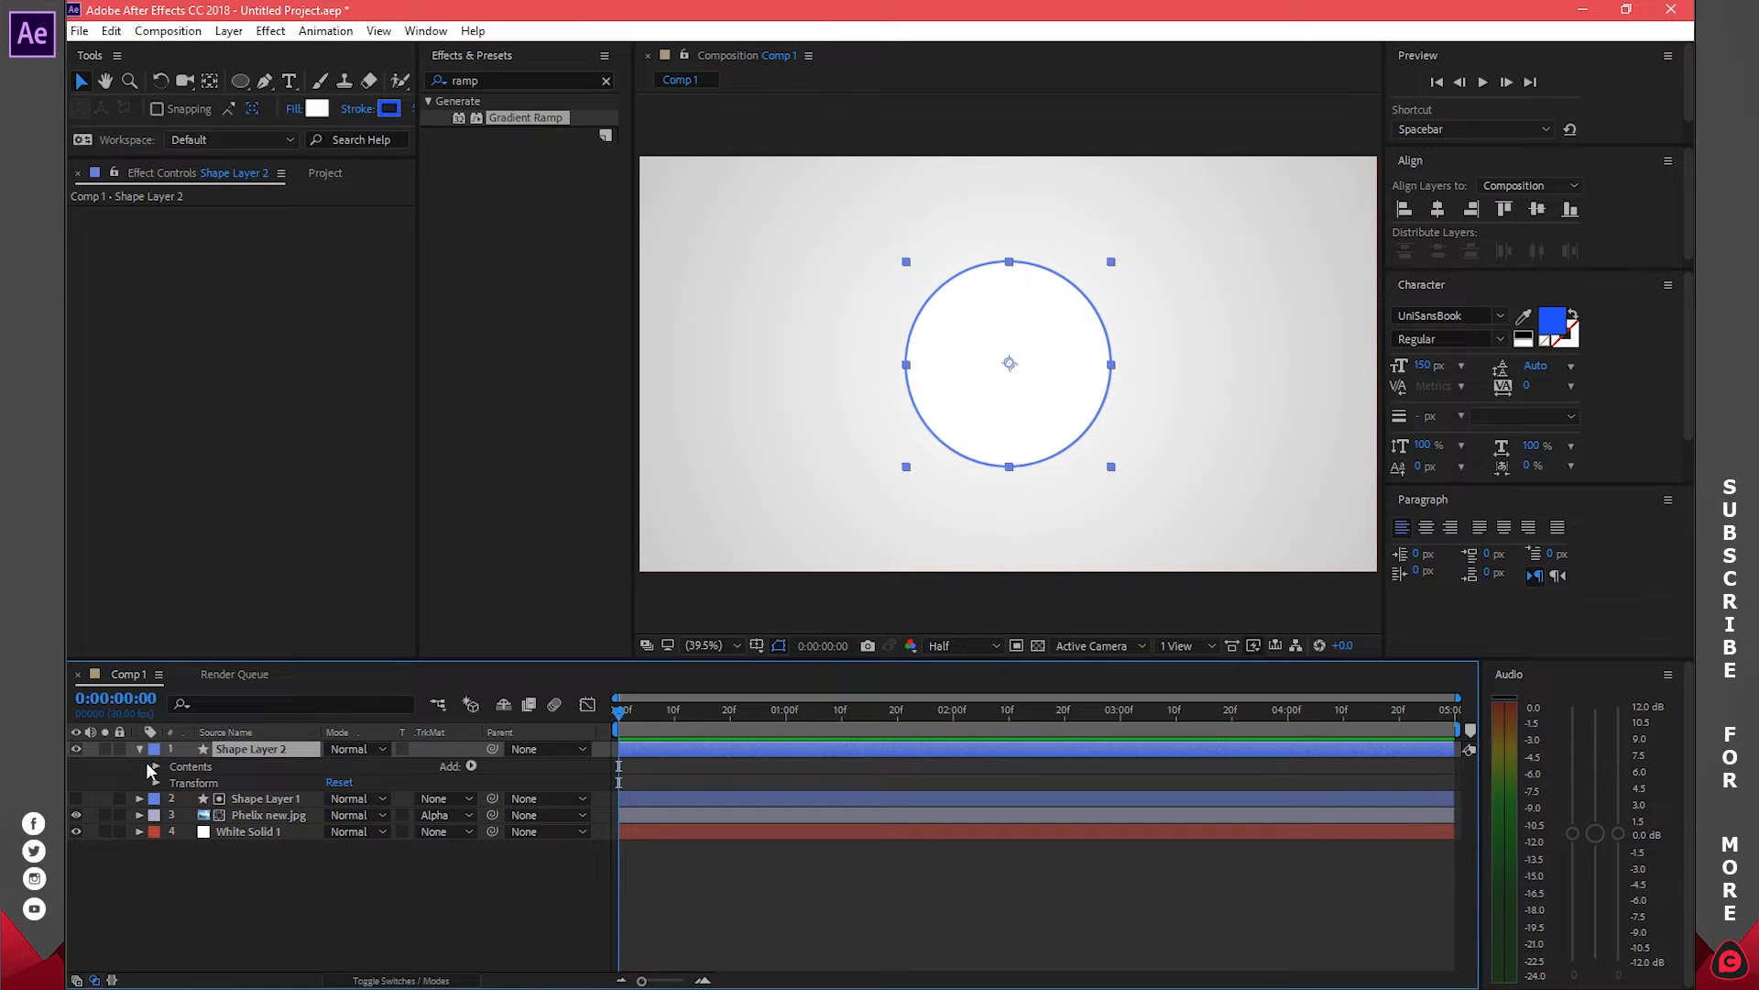
left_click(156, 767)
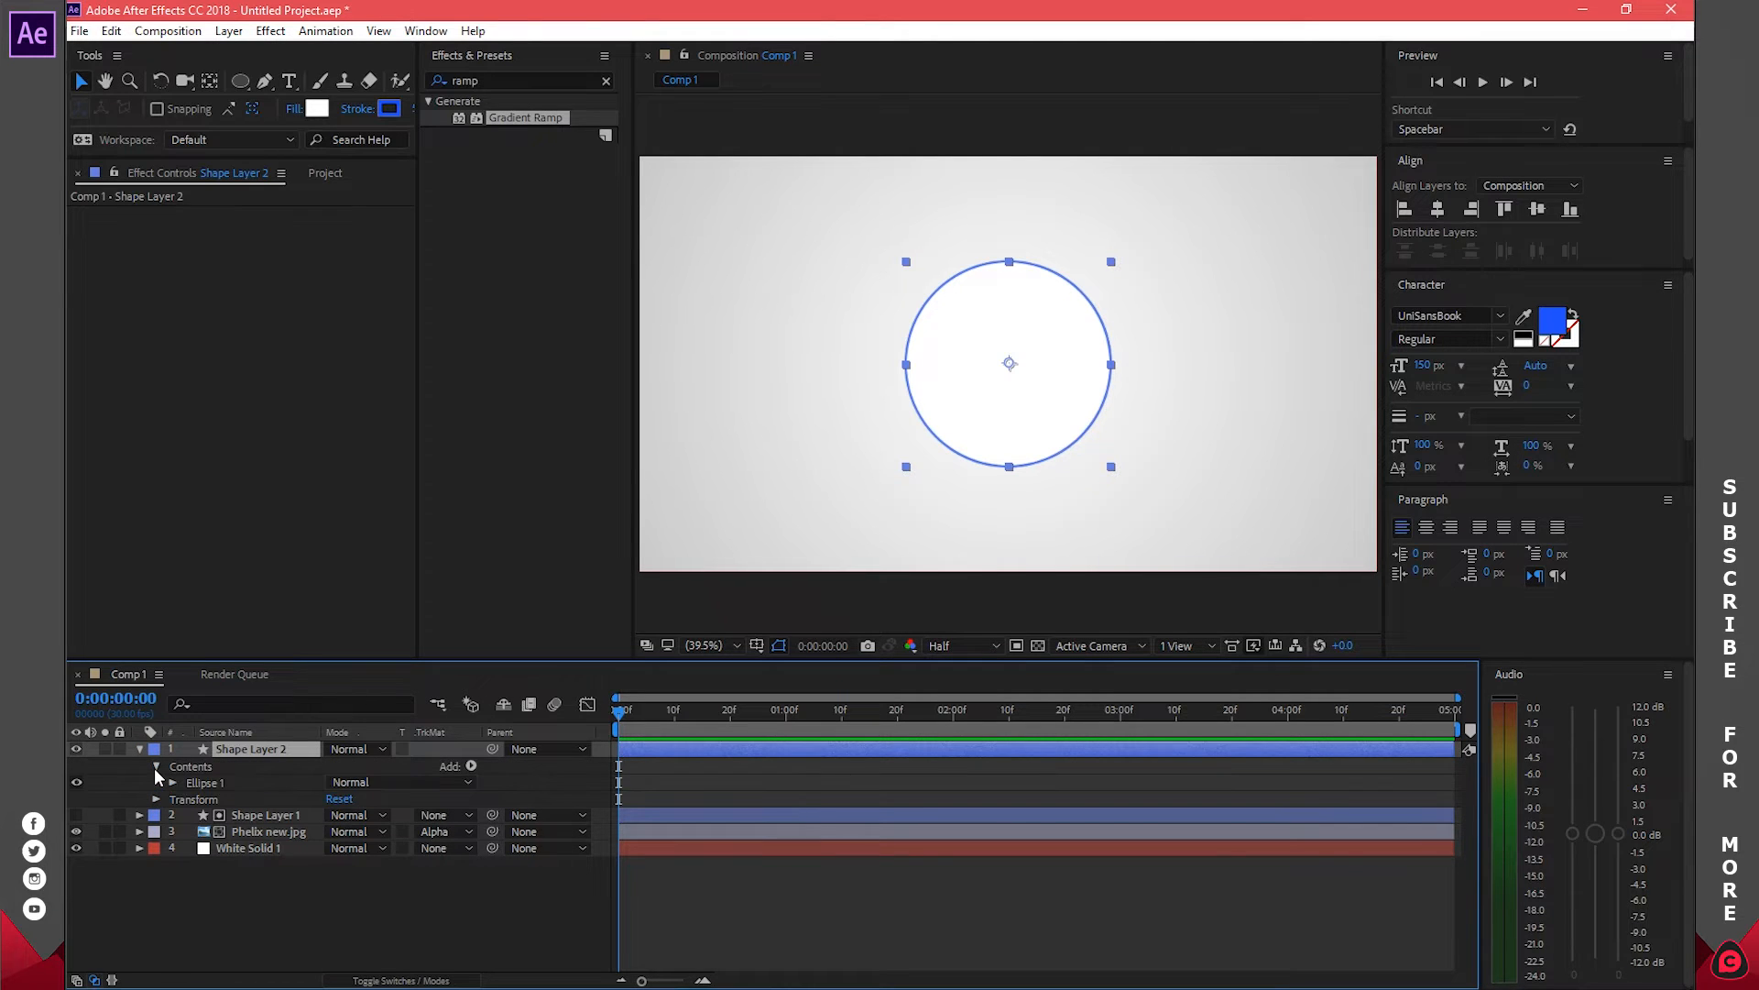
left_click(172, 783)
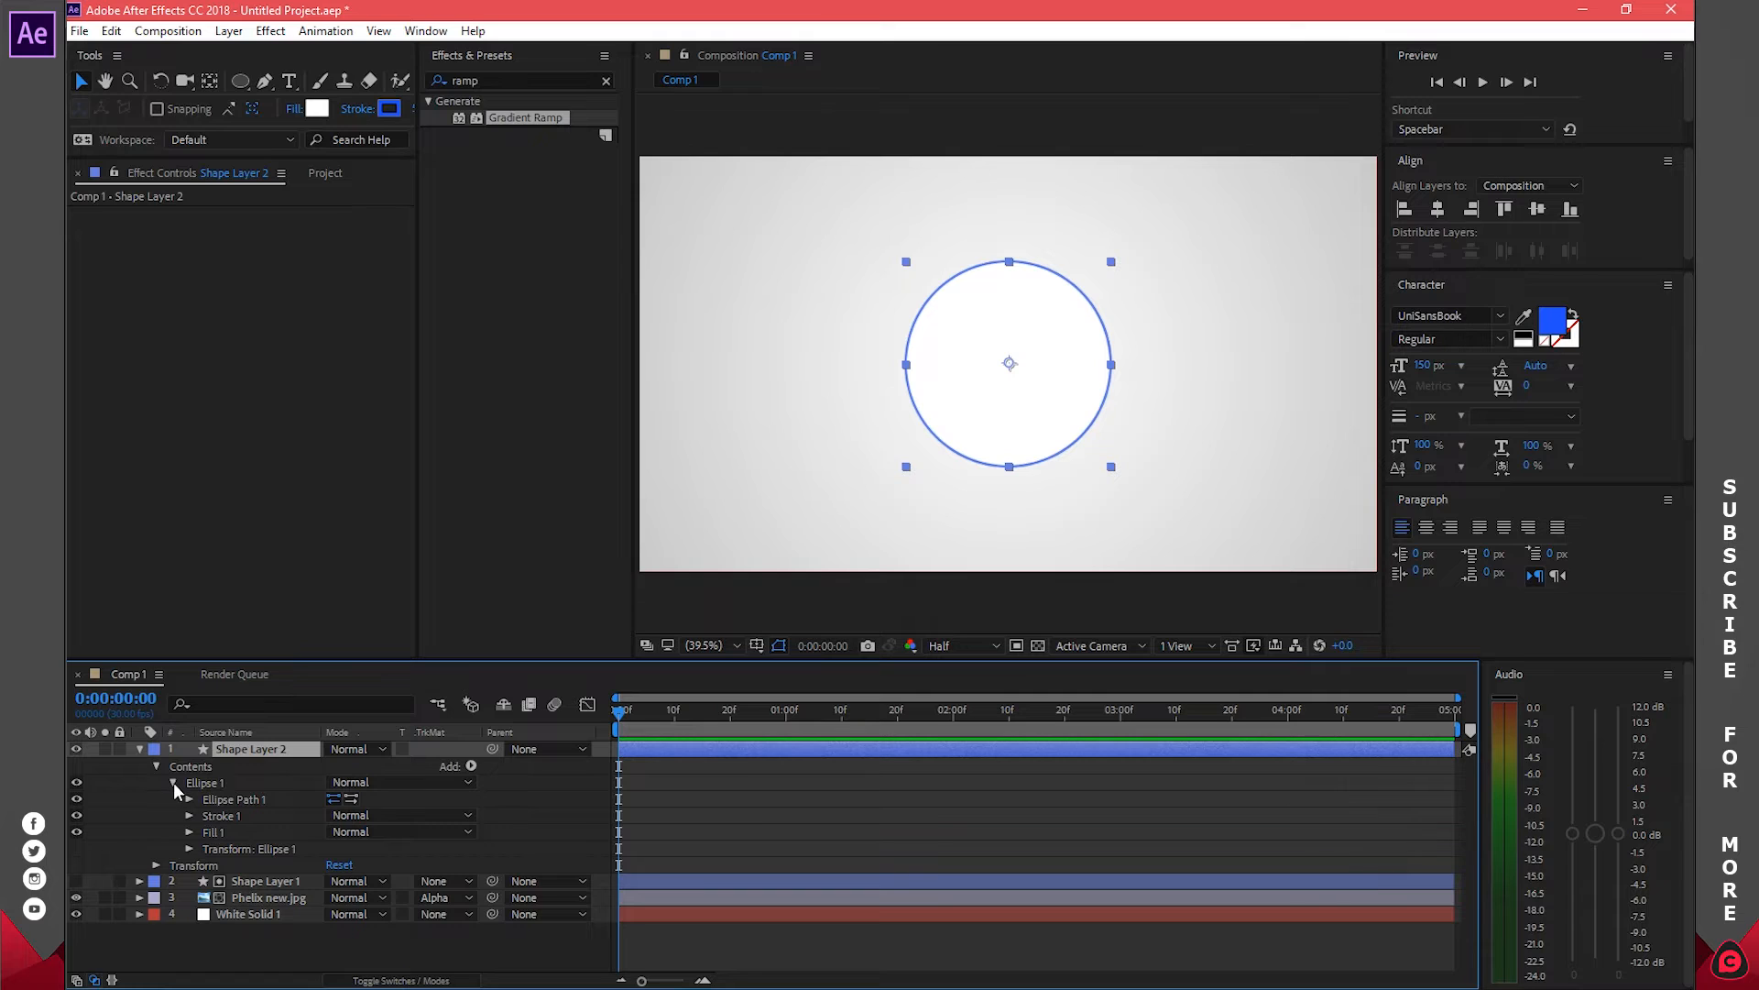
left_click(190, 832)
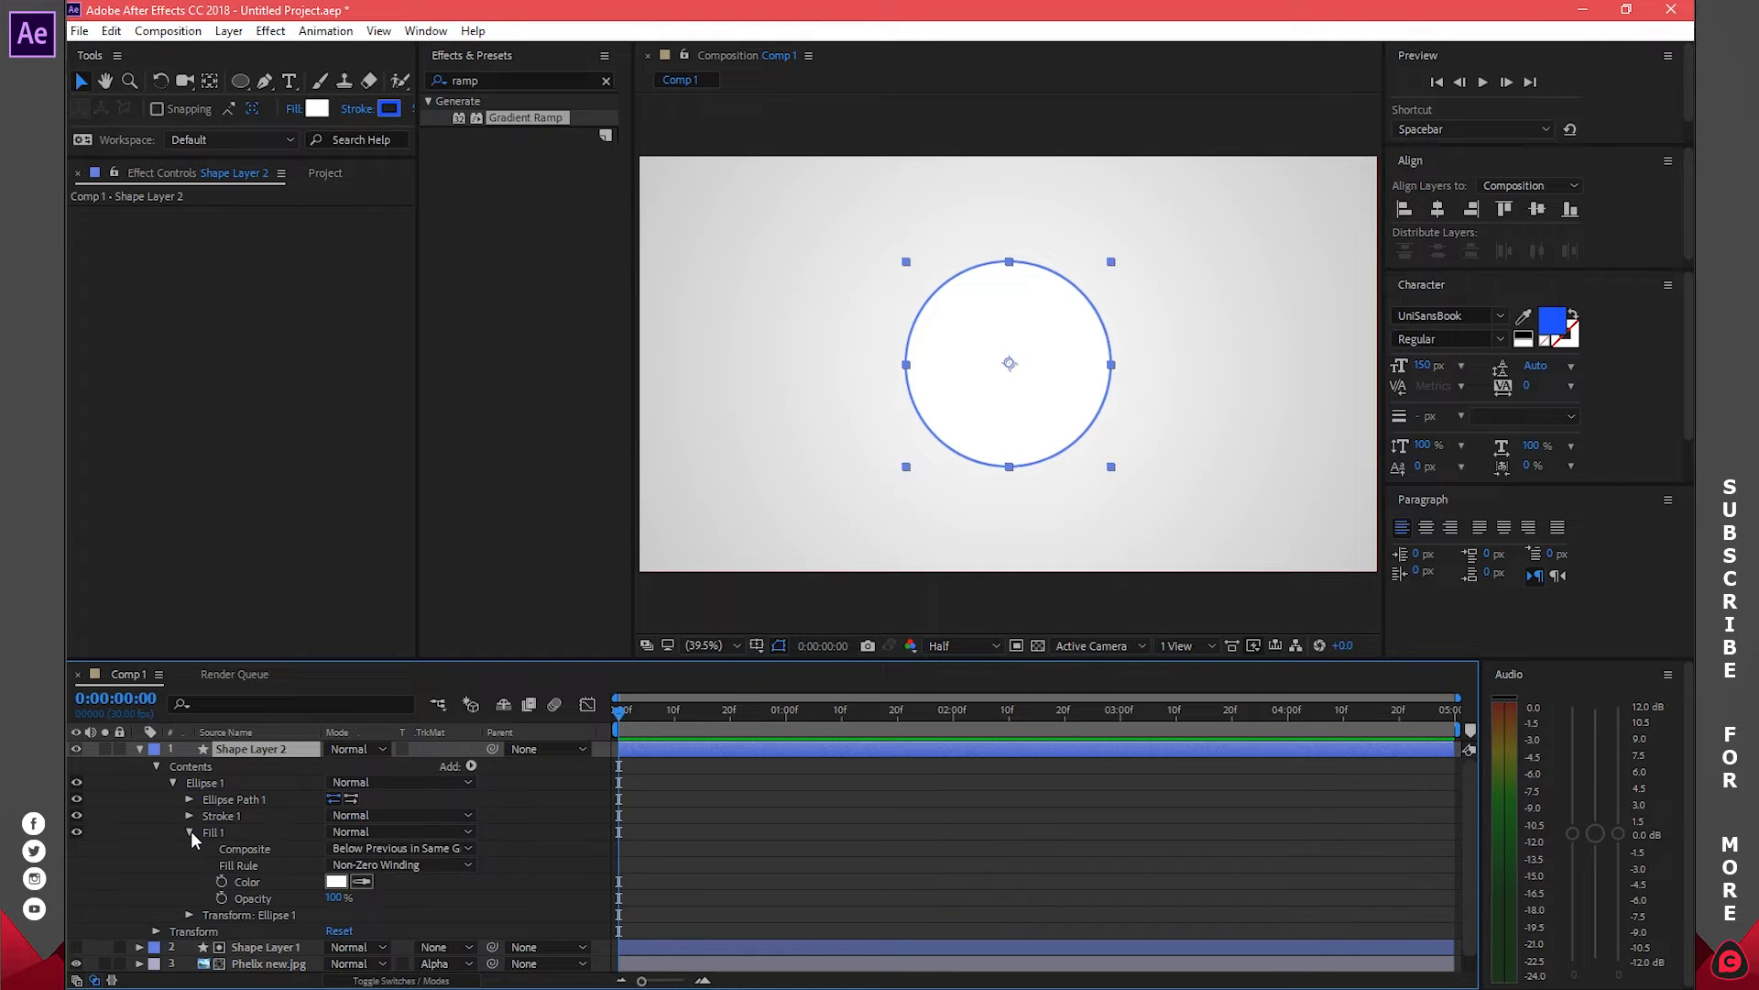
left_click(336, 899)
type("0")
key("Return")
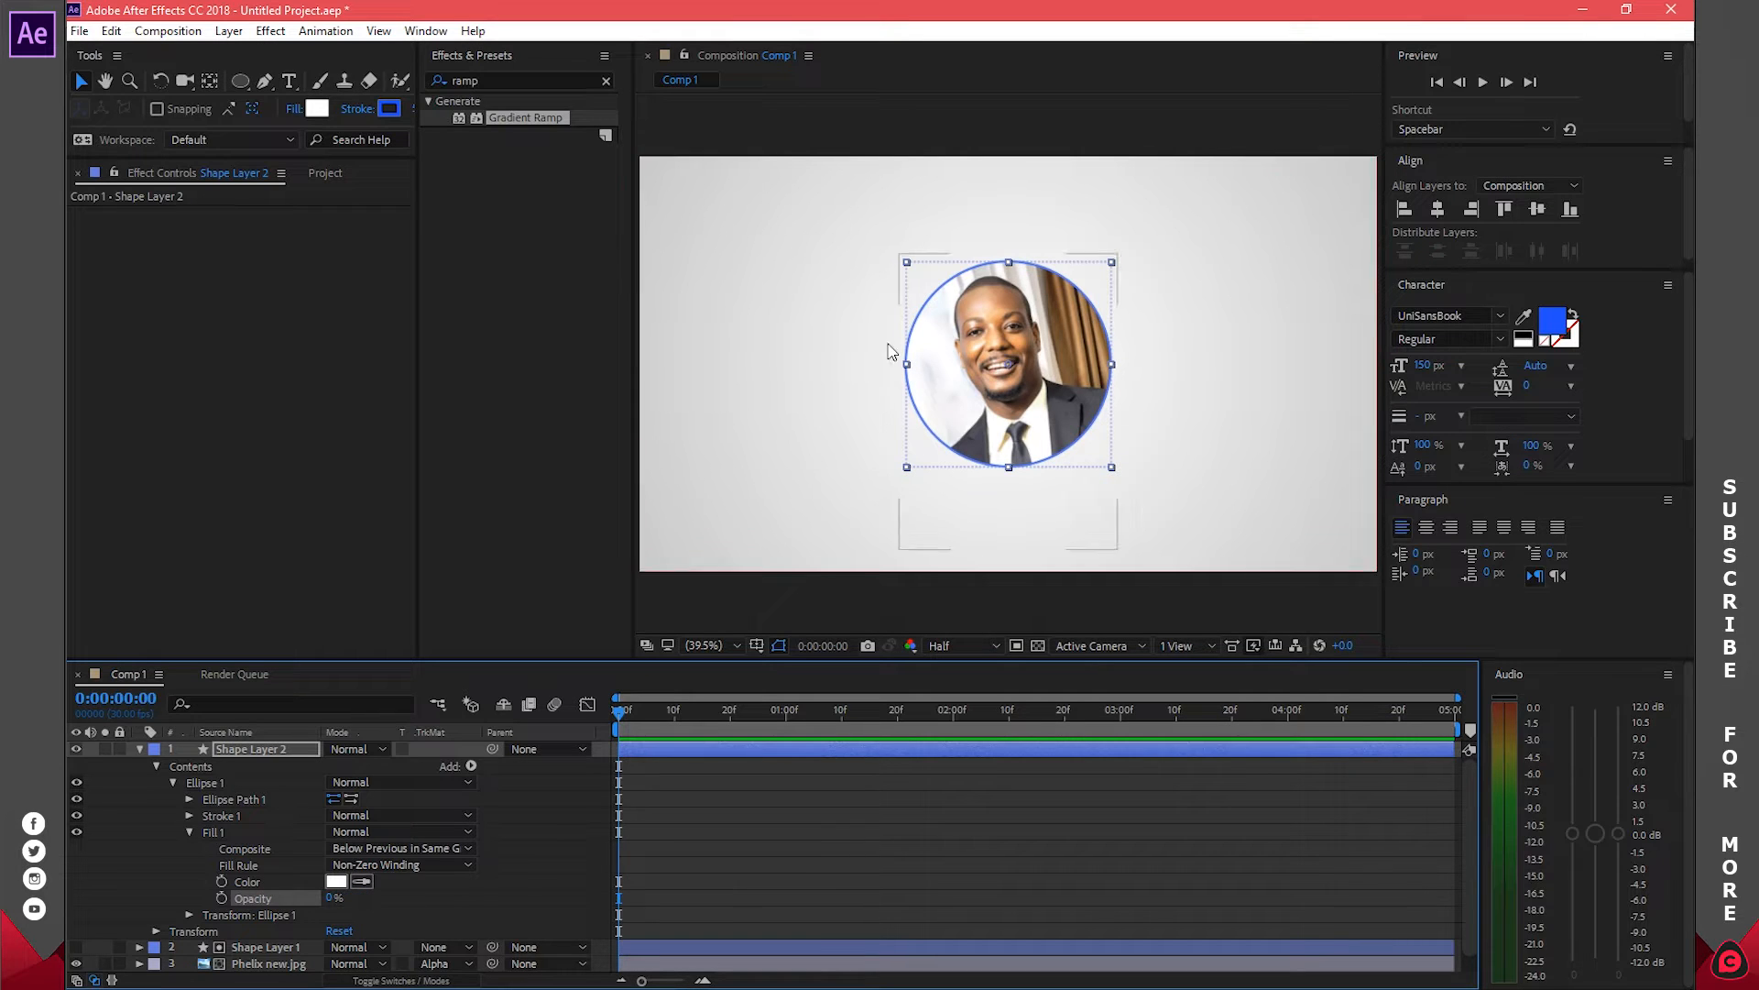
left_click(139, 749)
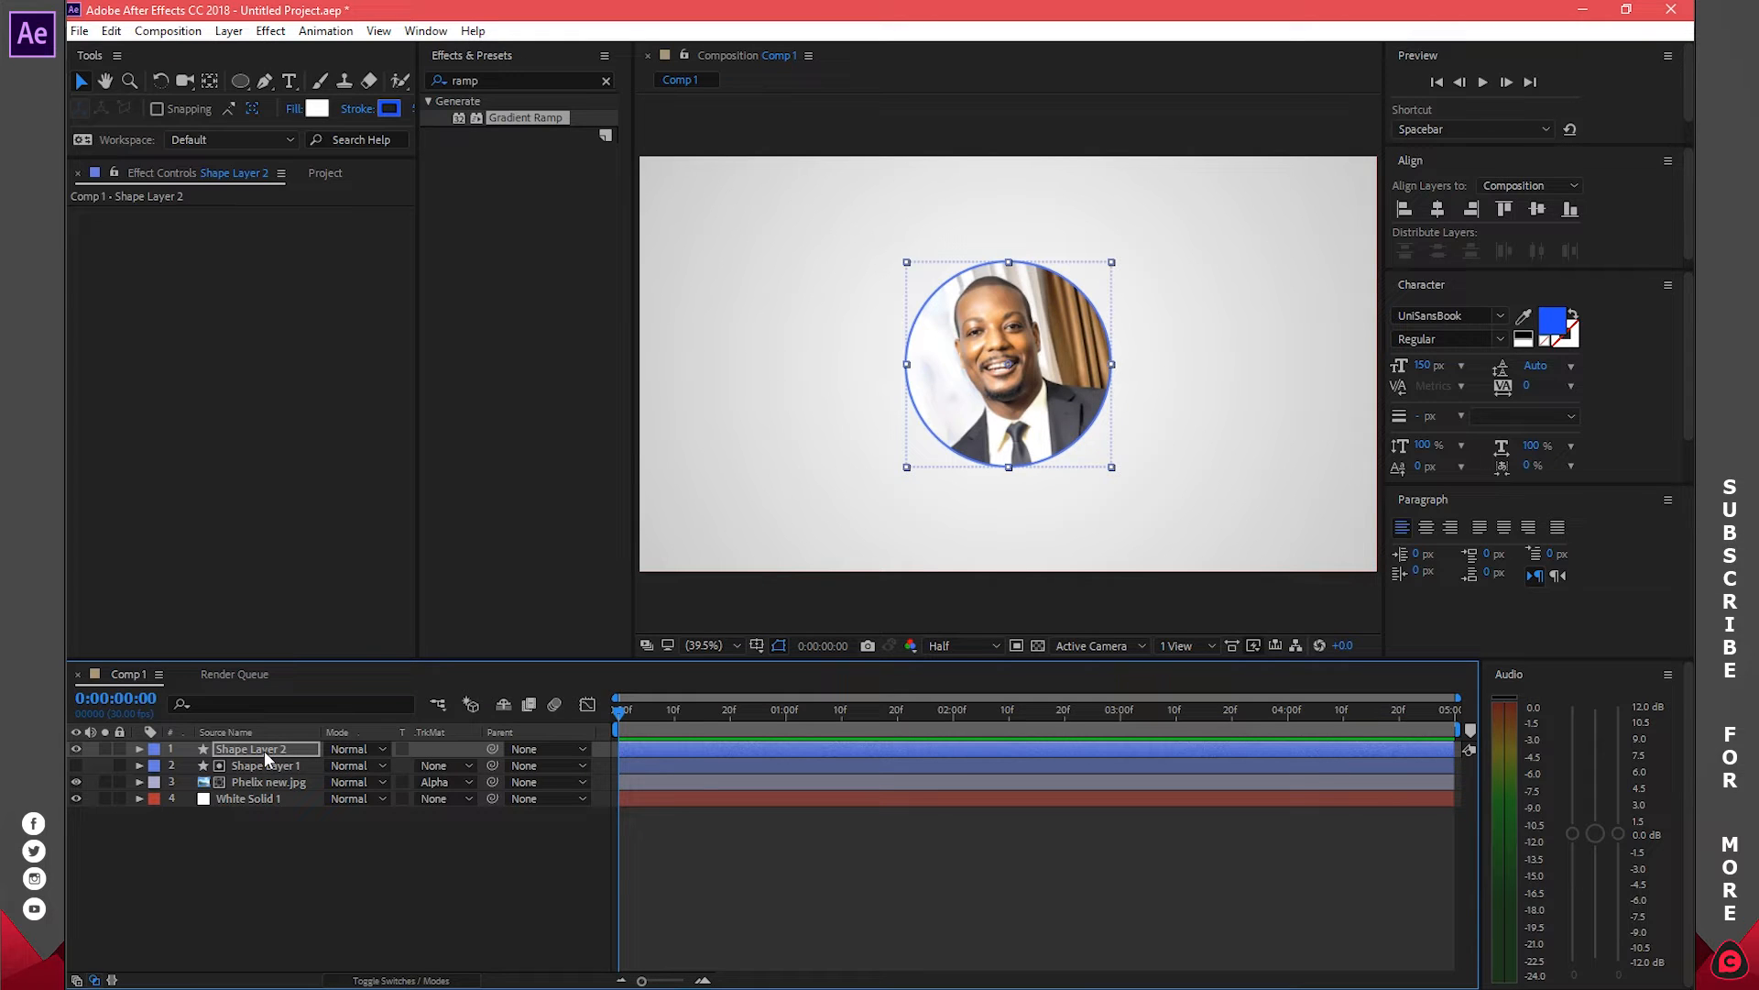
Duplicate the ring into Shape Layer 3 and scale it to 105%
key("ctrl+d")
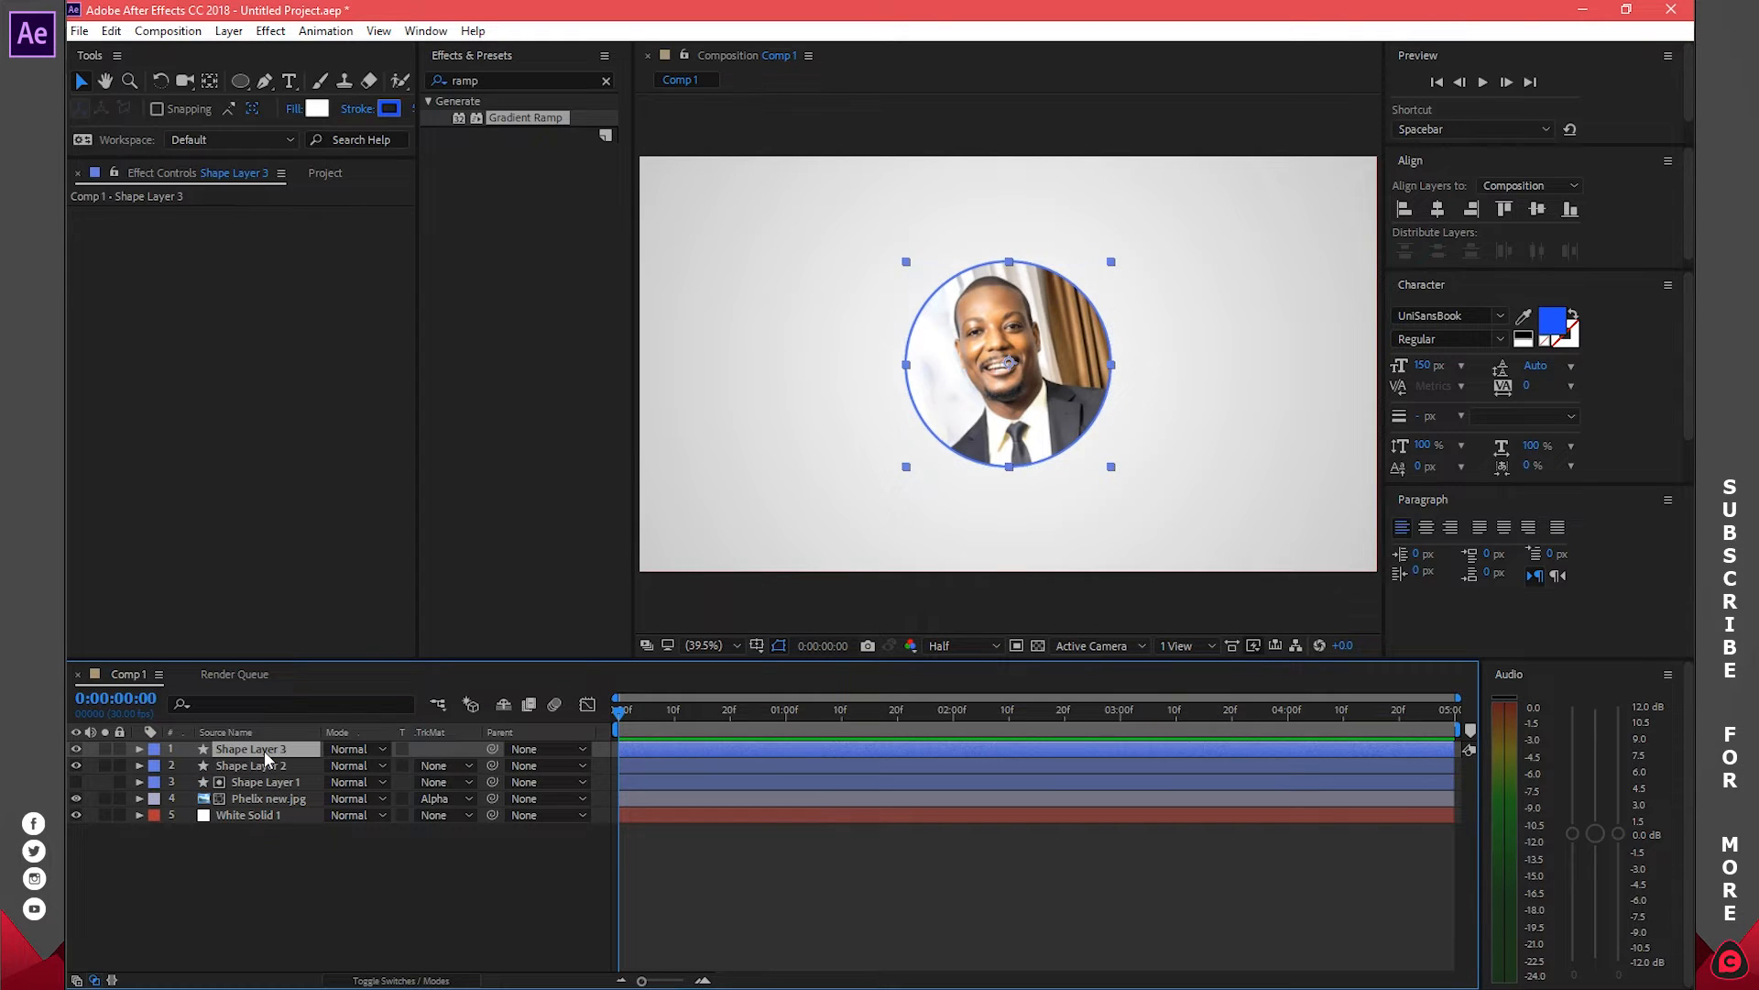
key("s")
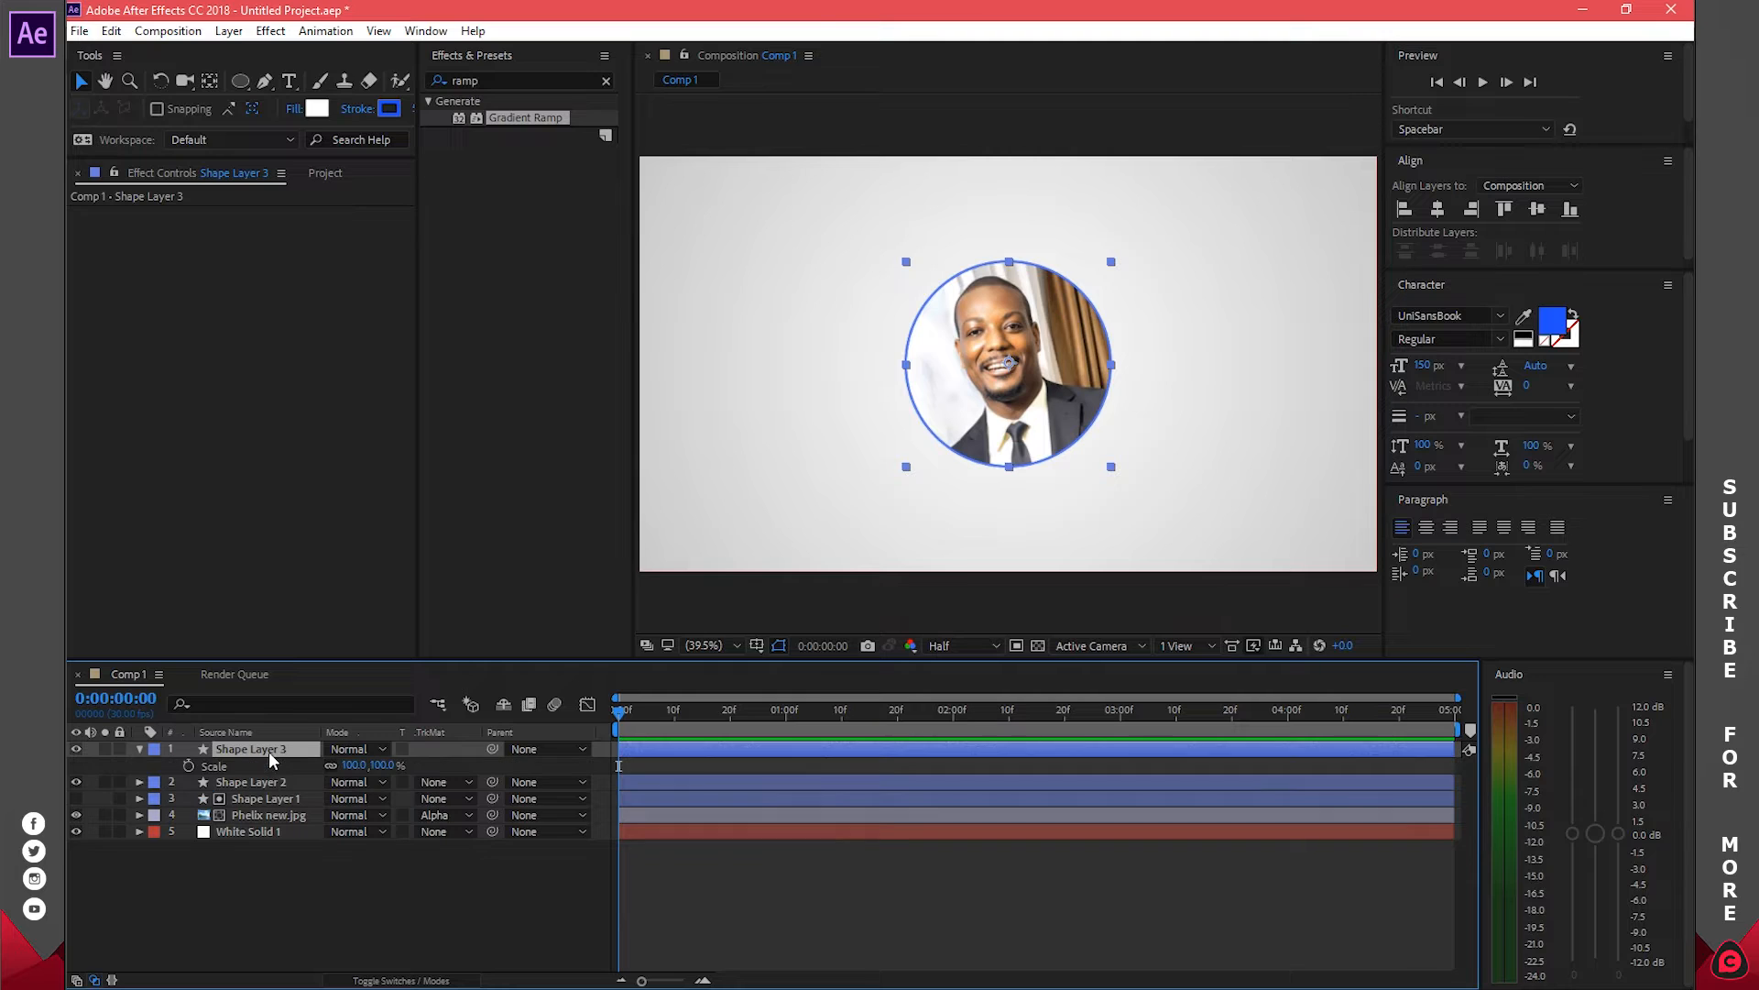
left_click_drag(348, 773, 355, 770)
left_click(355, 766)
type("110")
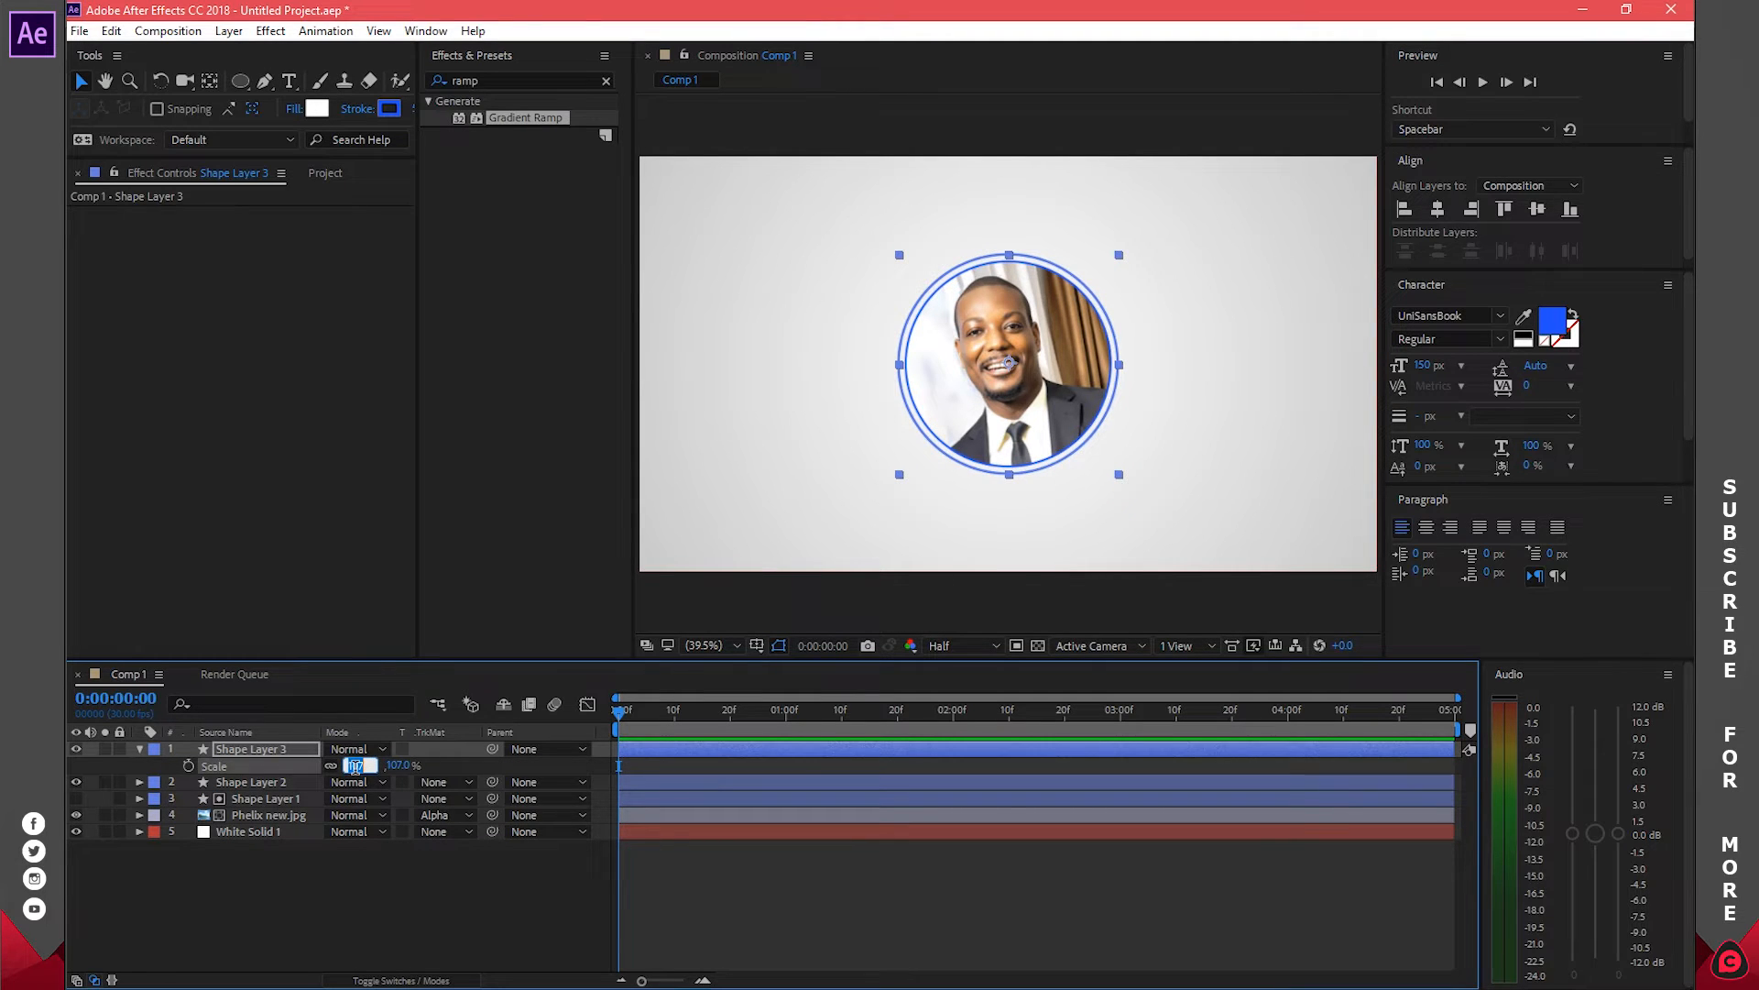
key("Return")
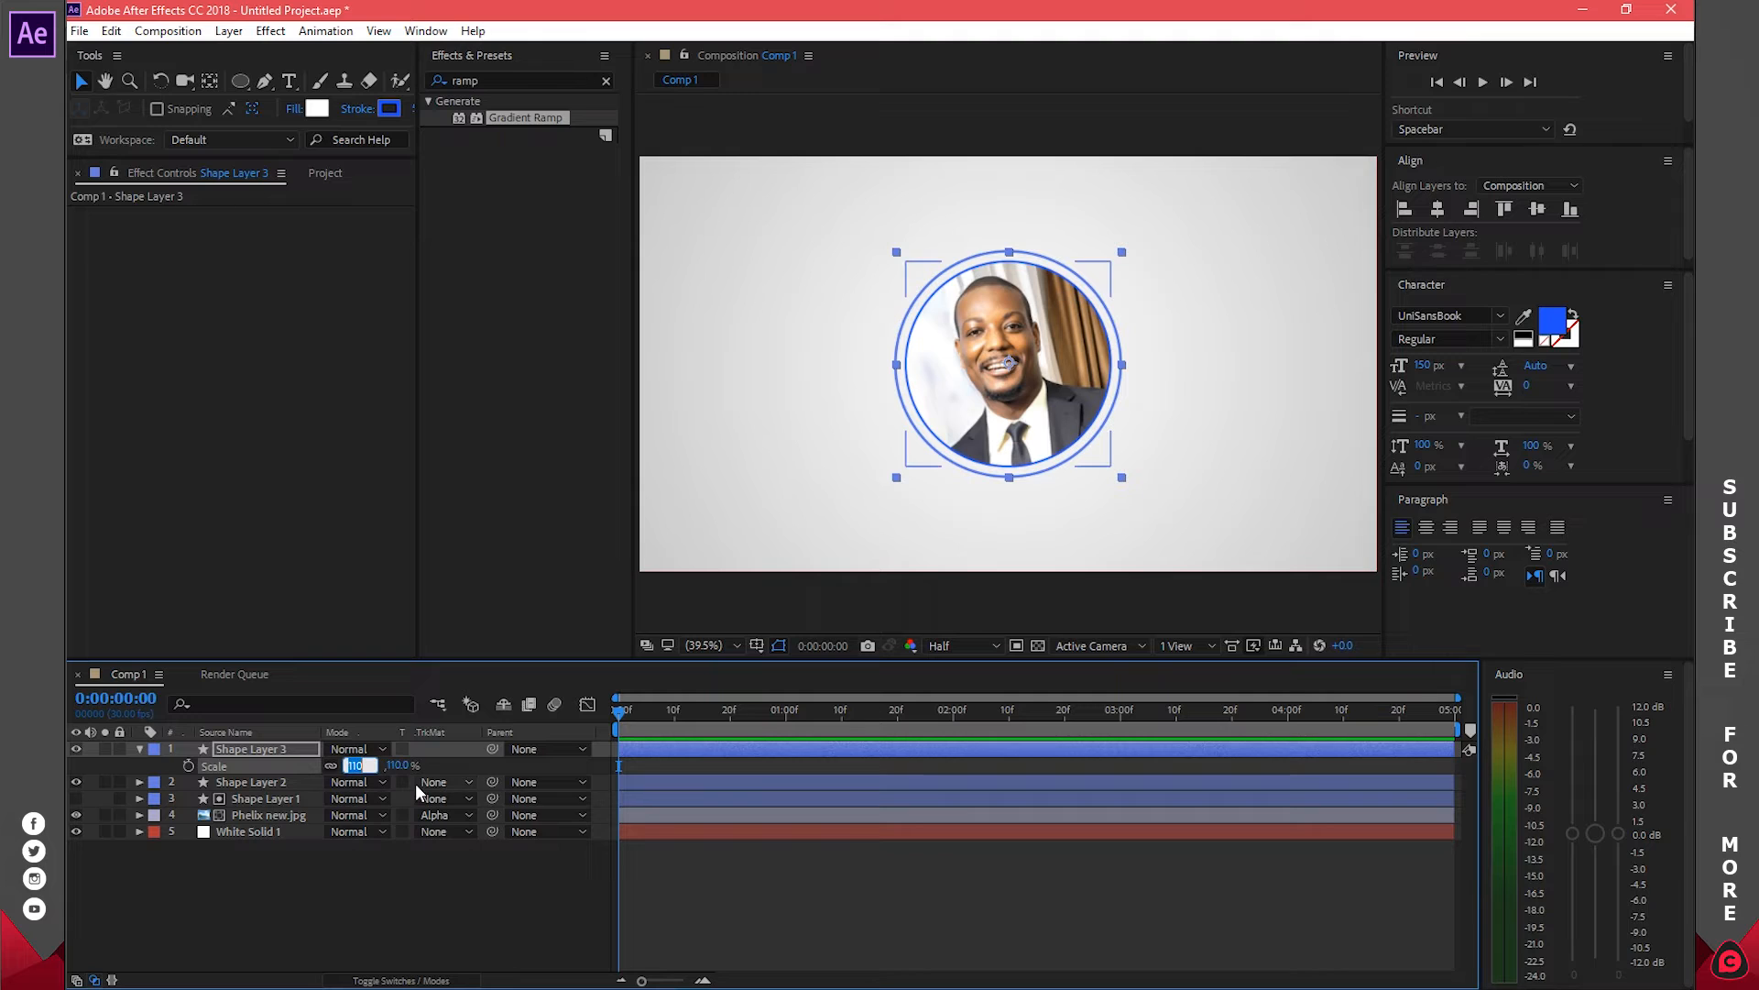
type("1")
key("Return")
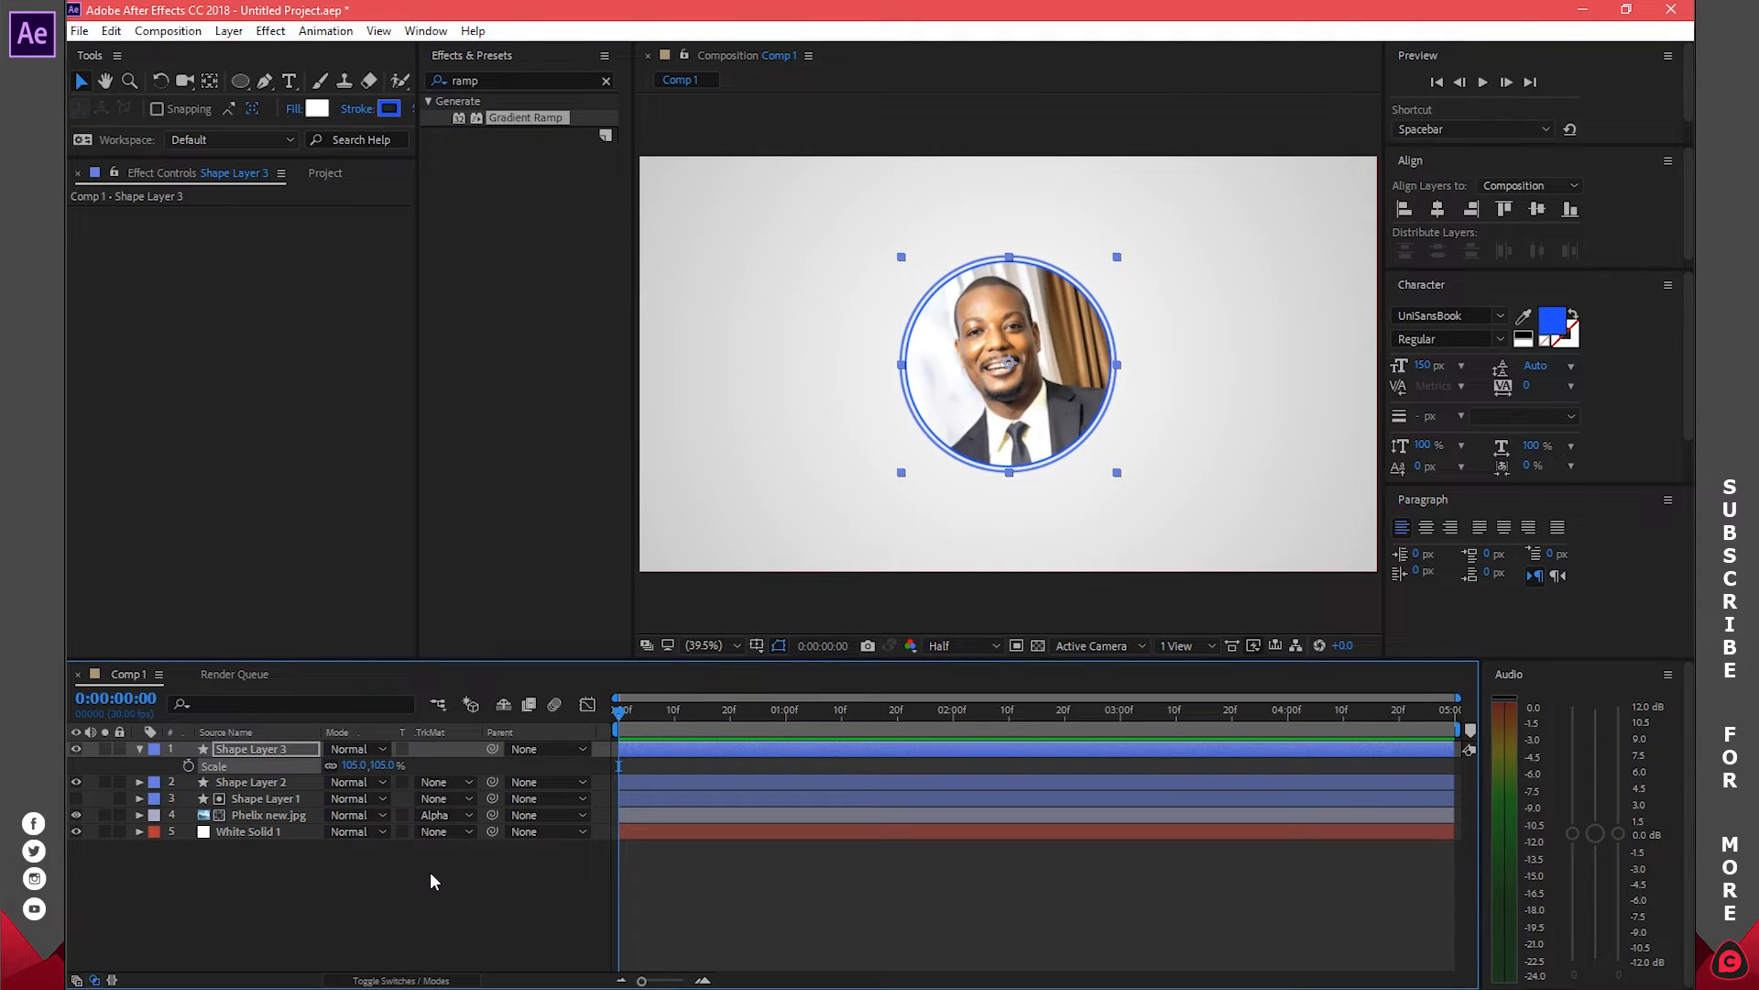
Reselect Shape Layer 3 and expand its properties with transform settings collapsed
left_click(431, 872)
left_click(139, 749)
left_click(272, 747)
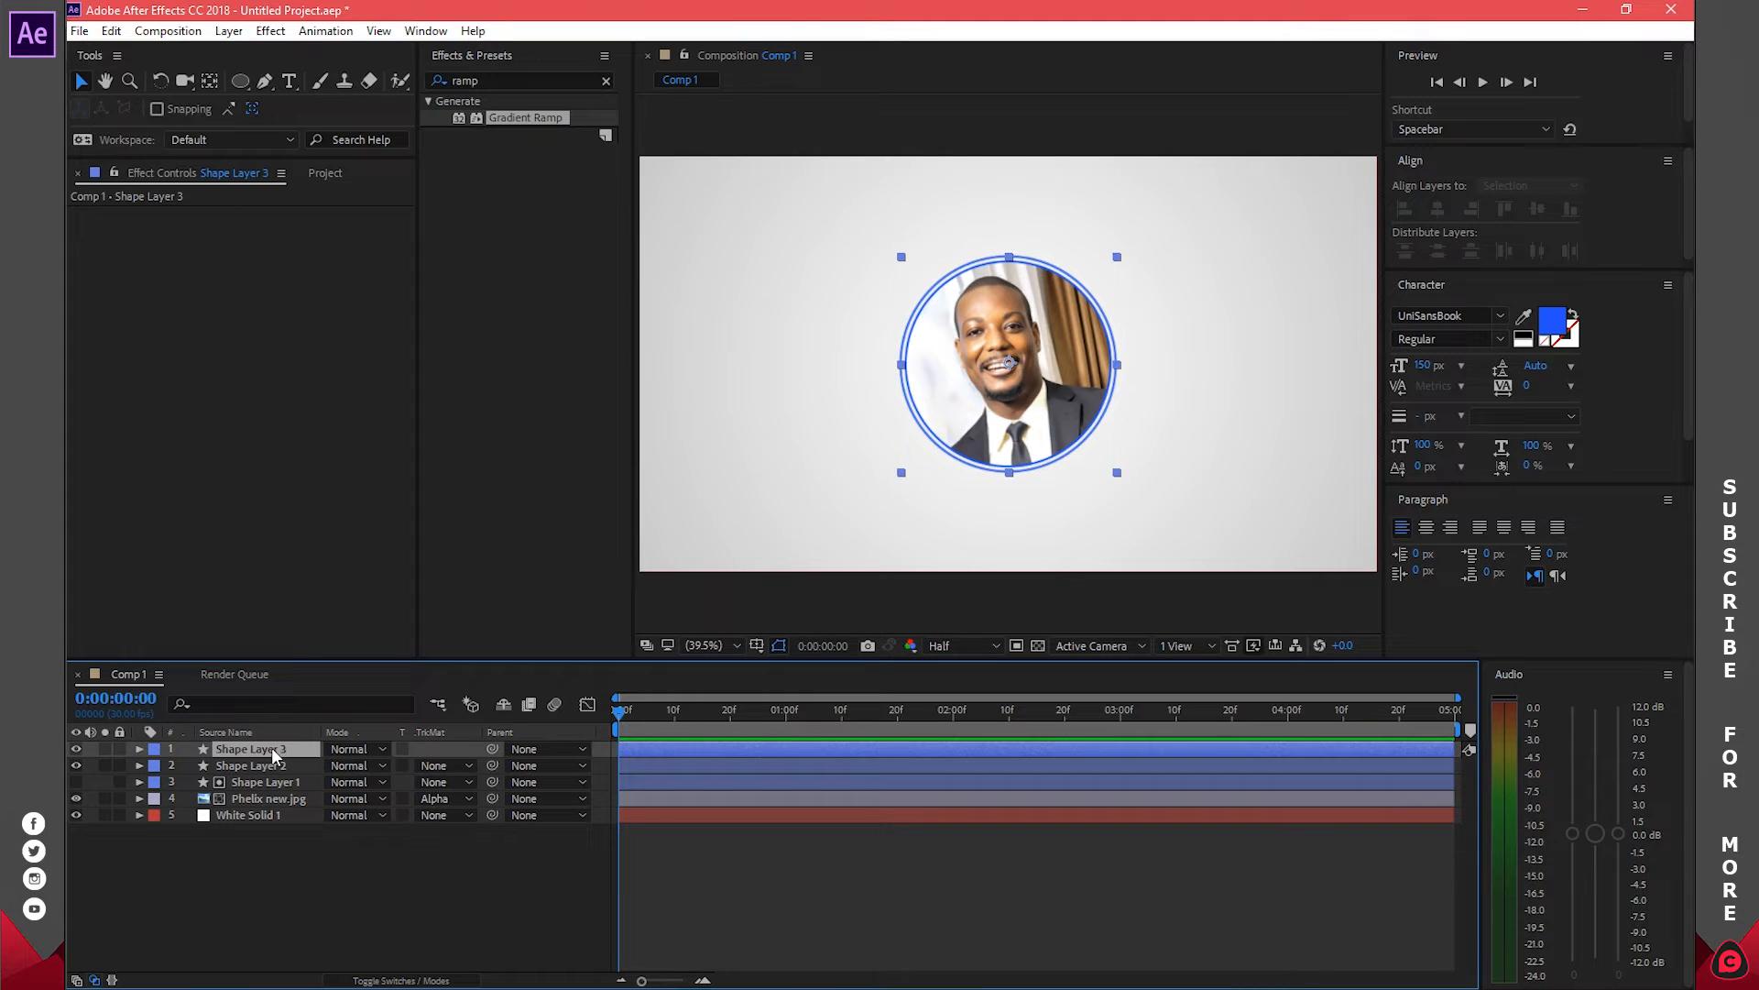
left_click(141, 748)
left_click(156, 783)
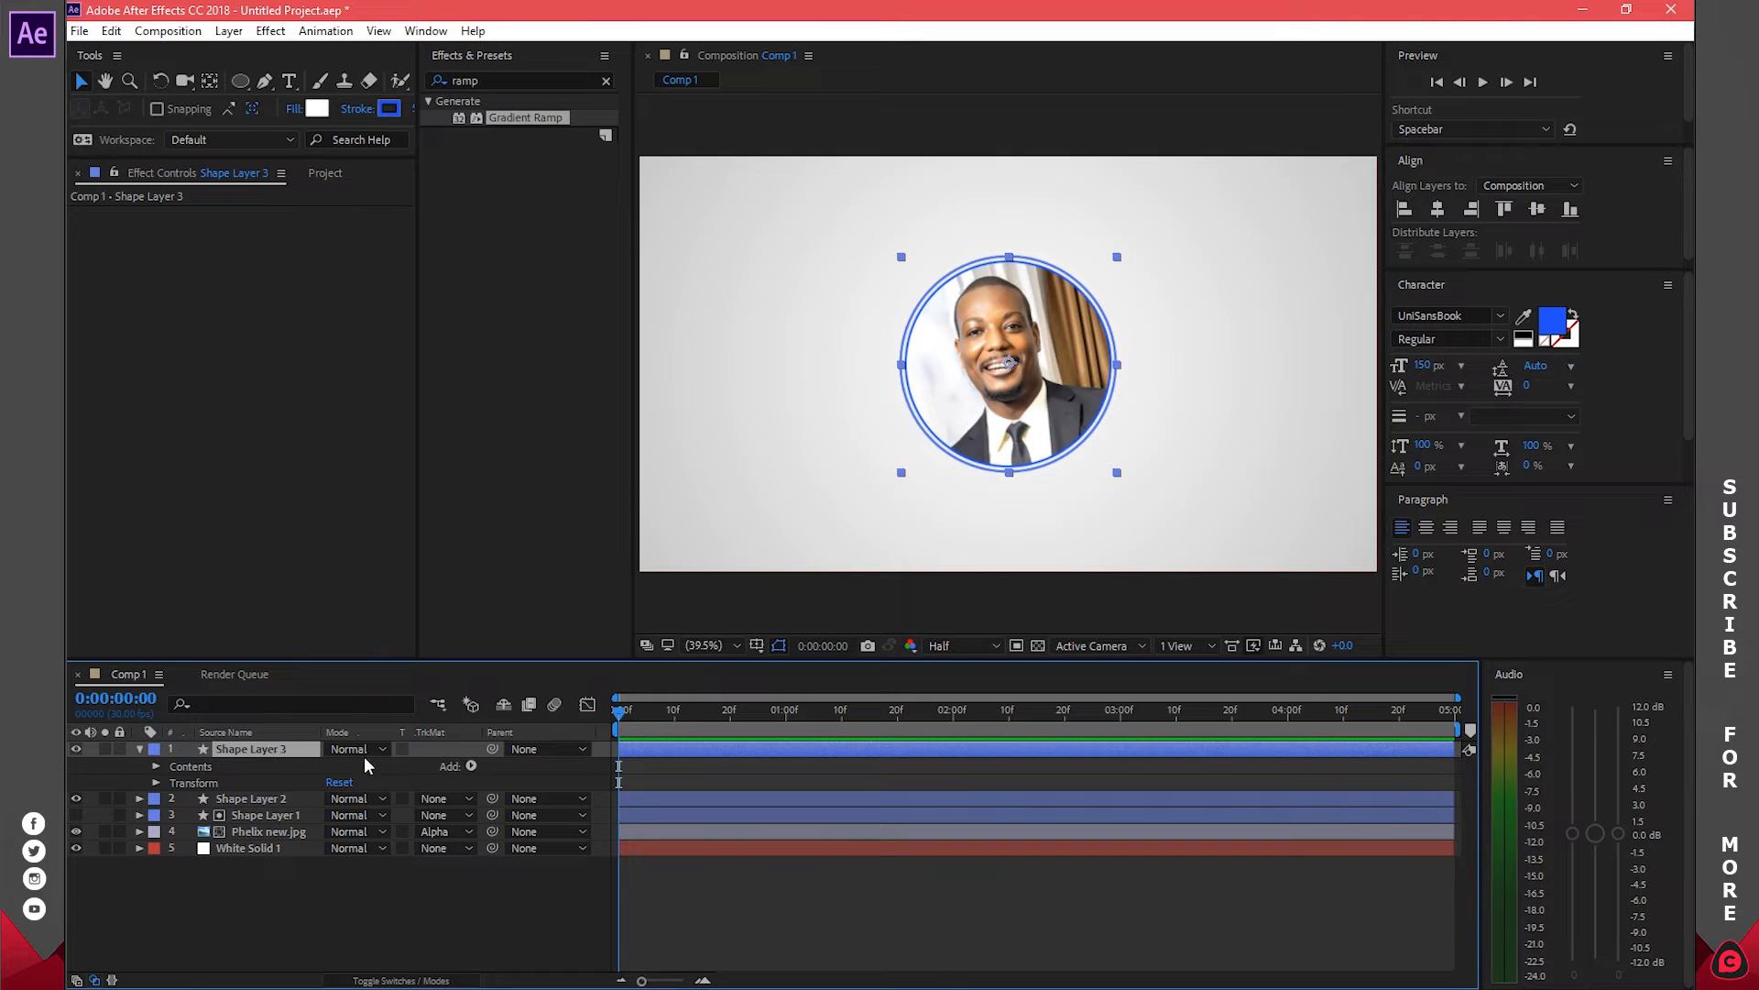
Add Trim Paths to Shape Layer 3 and expand its settings
left_click(471, 766)
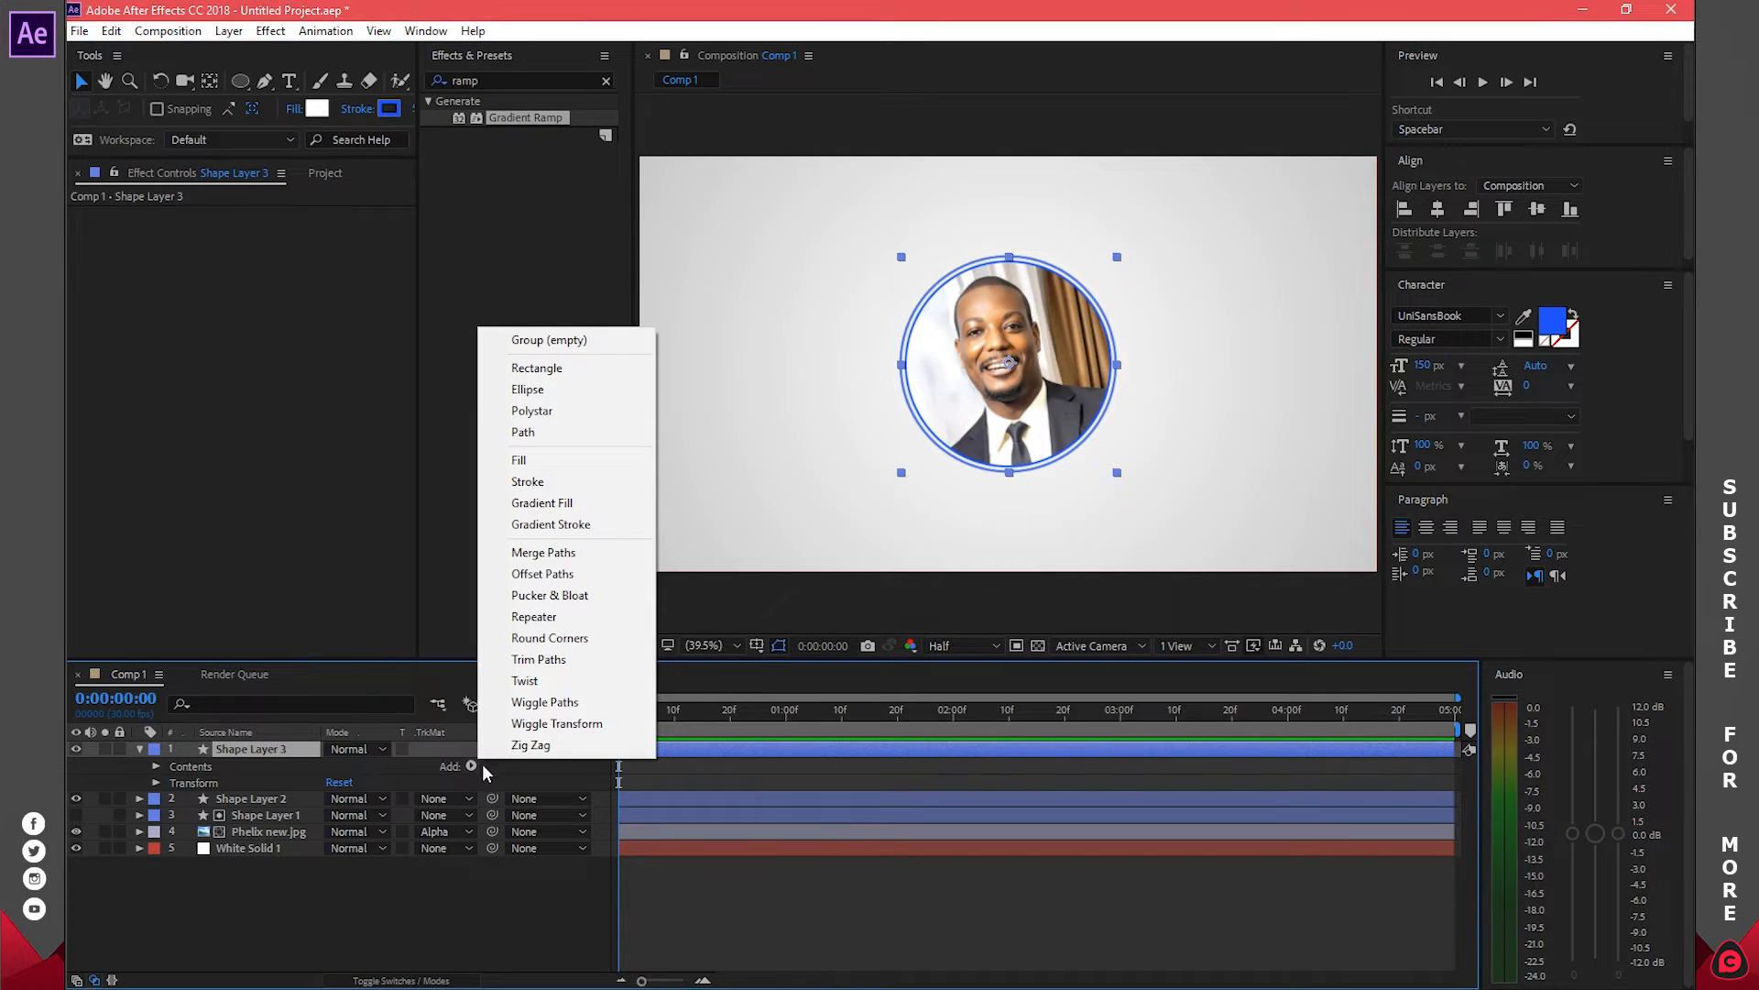
left_click(550, 658)
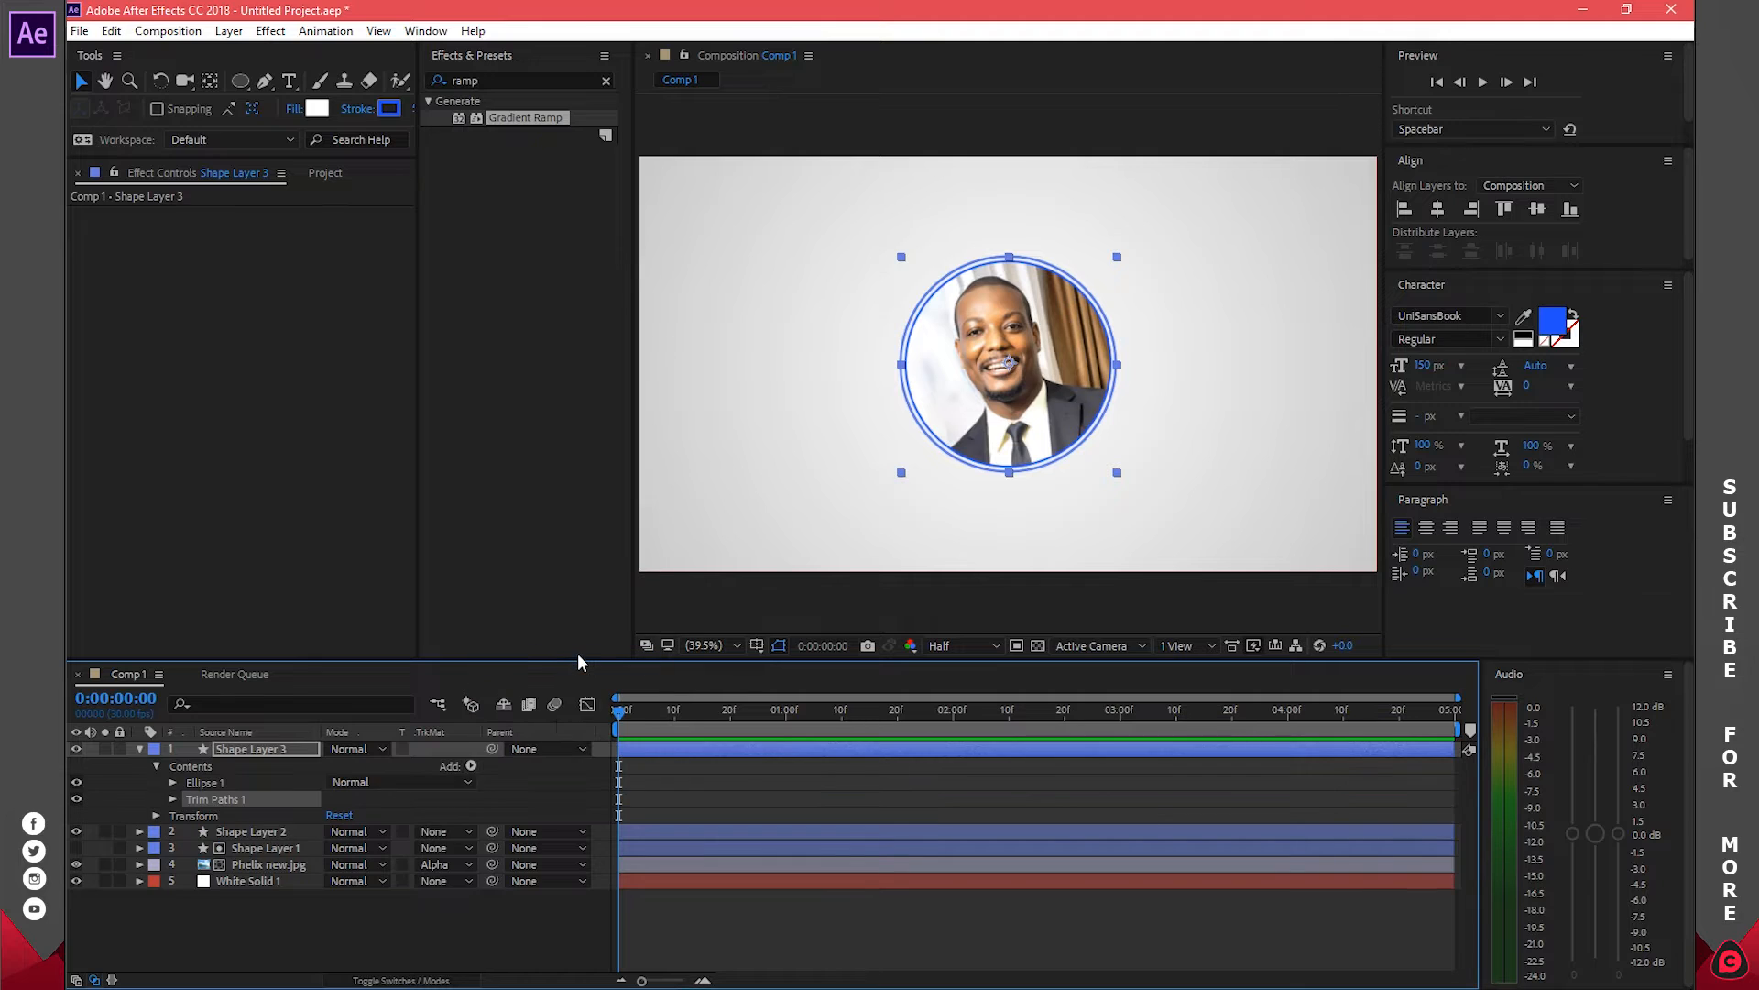
left_click(173, 799)
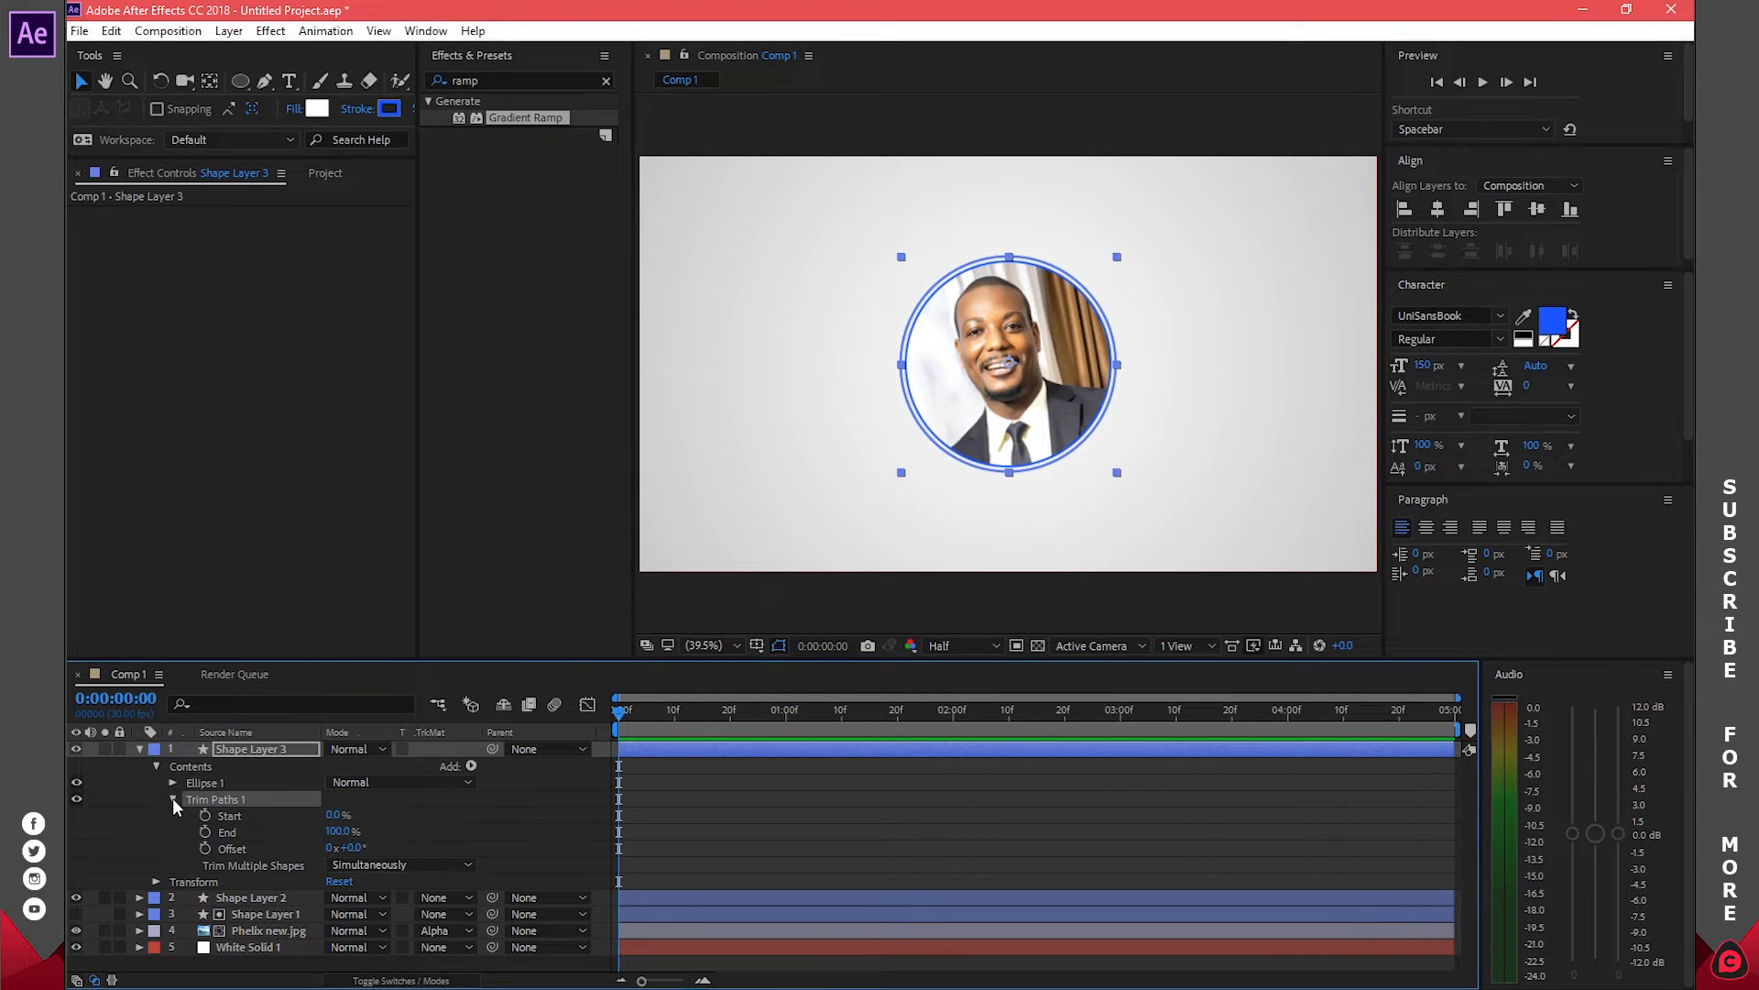
Keyframe trim Start at 100% at one second with easy ease
left_click_drag(619, 709, 787, 727)
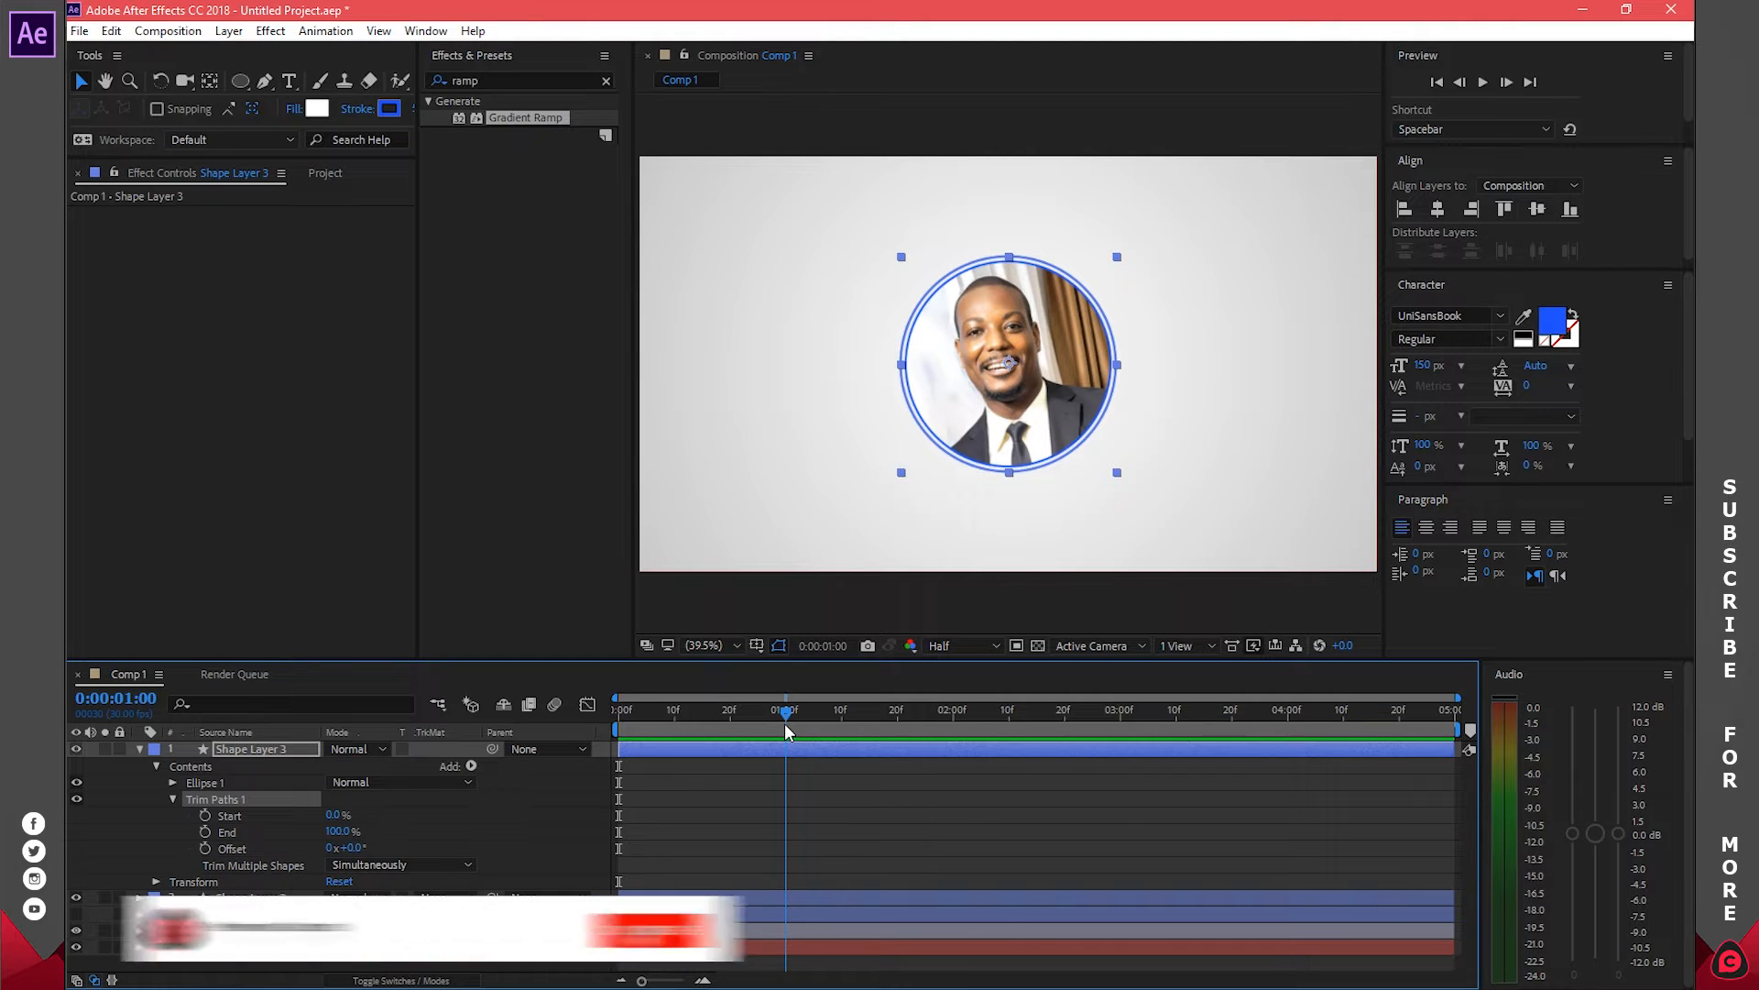
left_click(206, 814)
left_click_drag(333, 817, 516, 813)
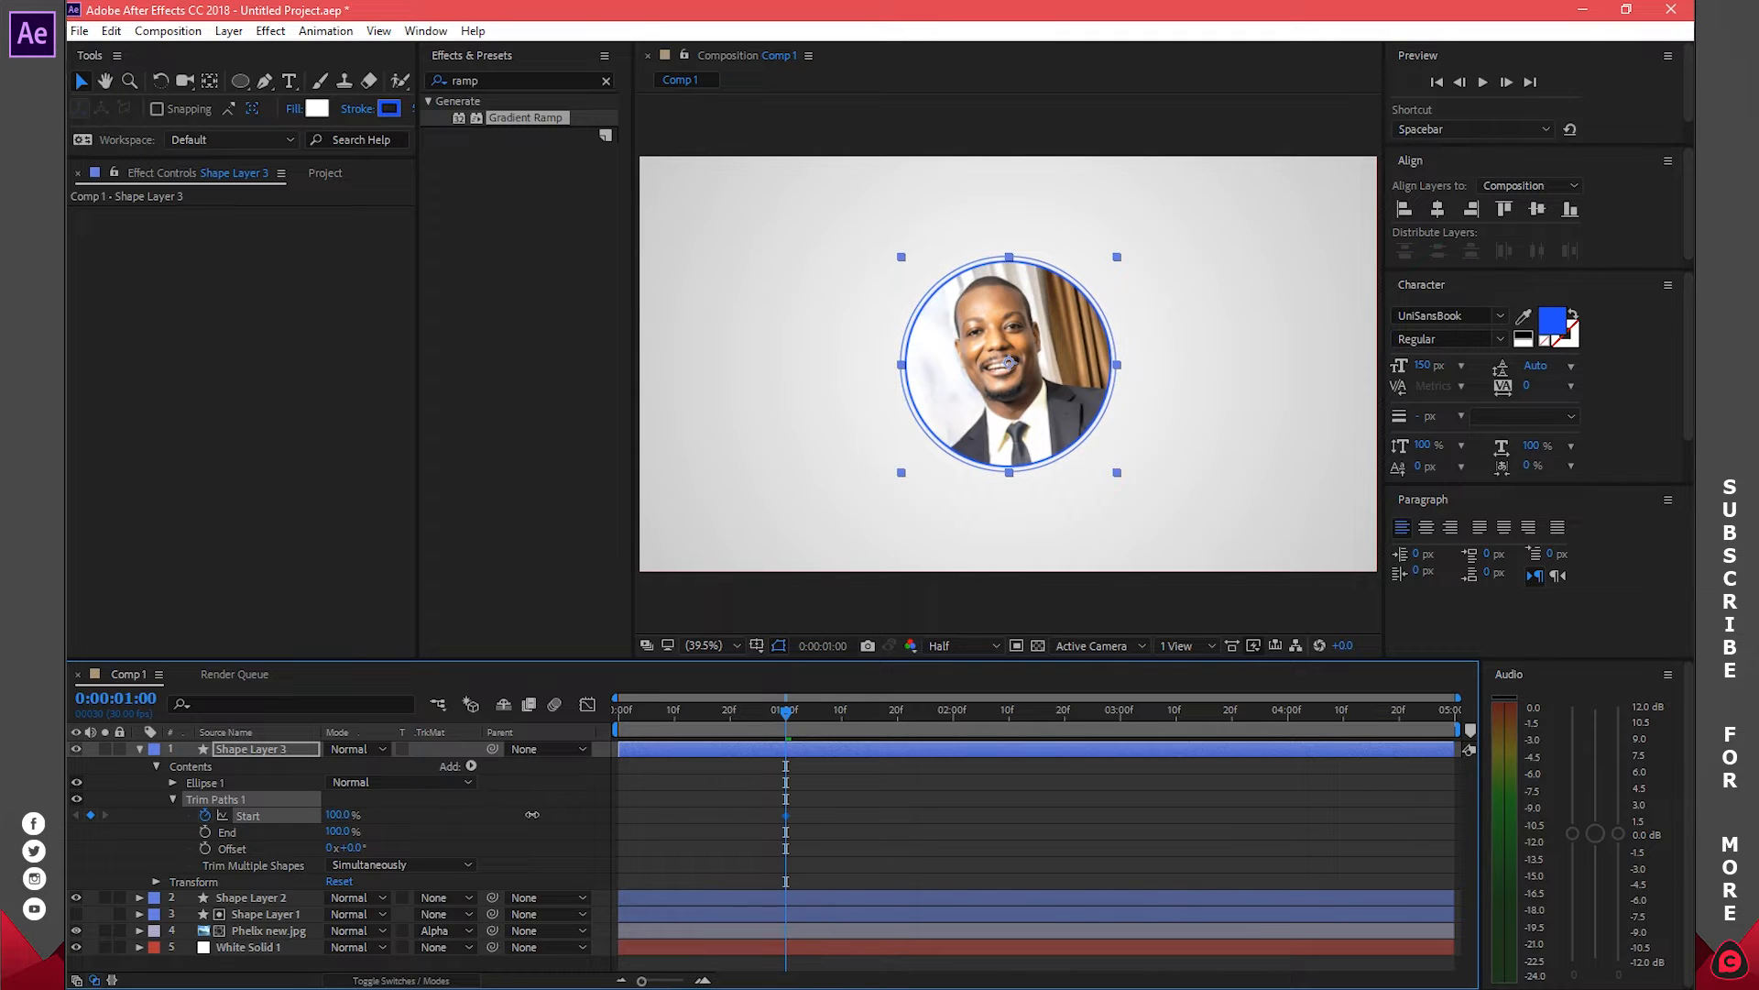
right_click(784, 814)
mouse_move(878, 812)
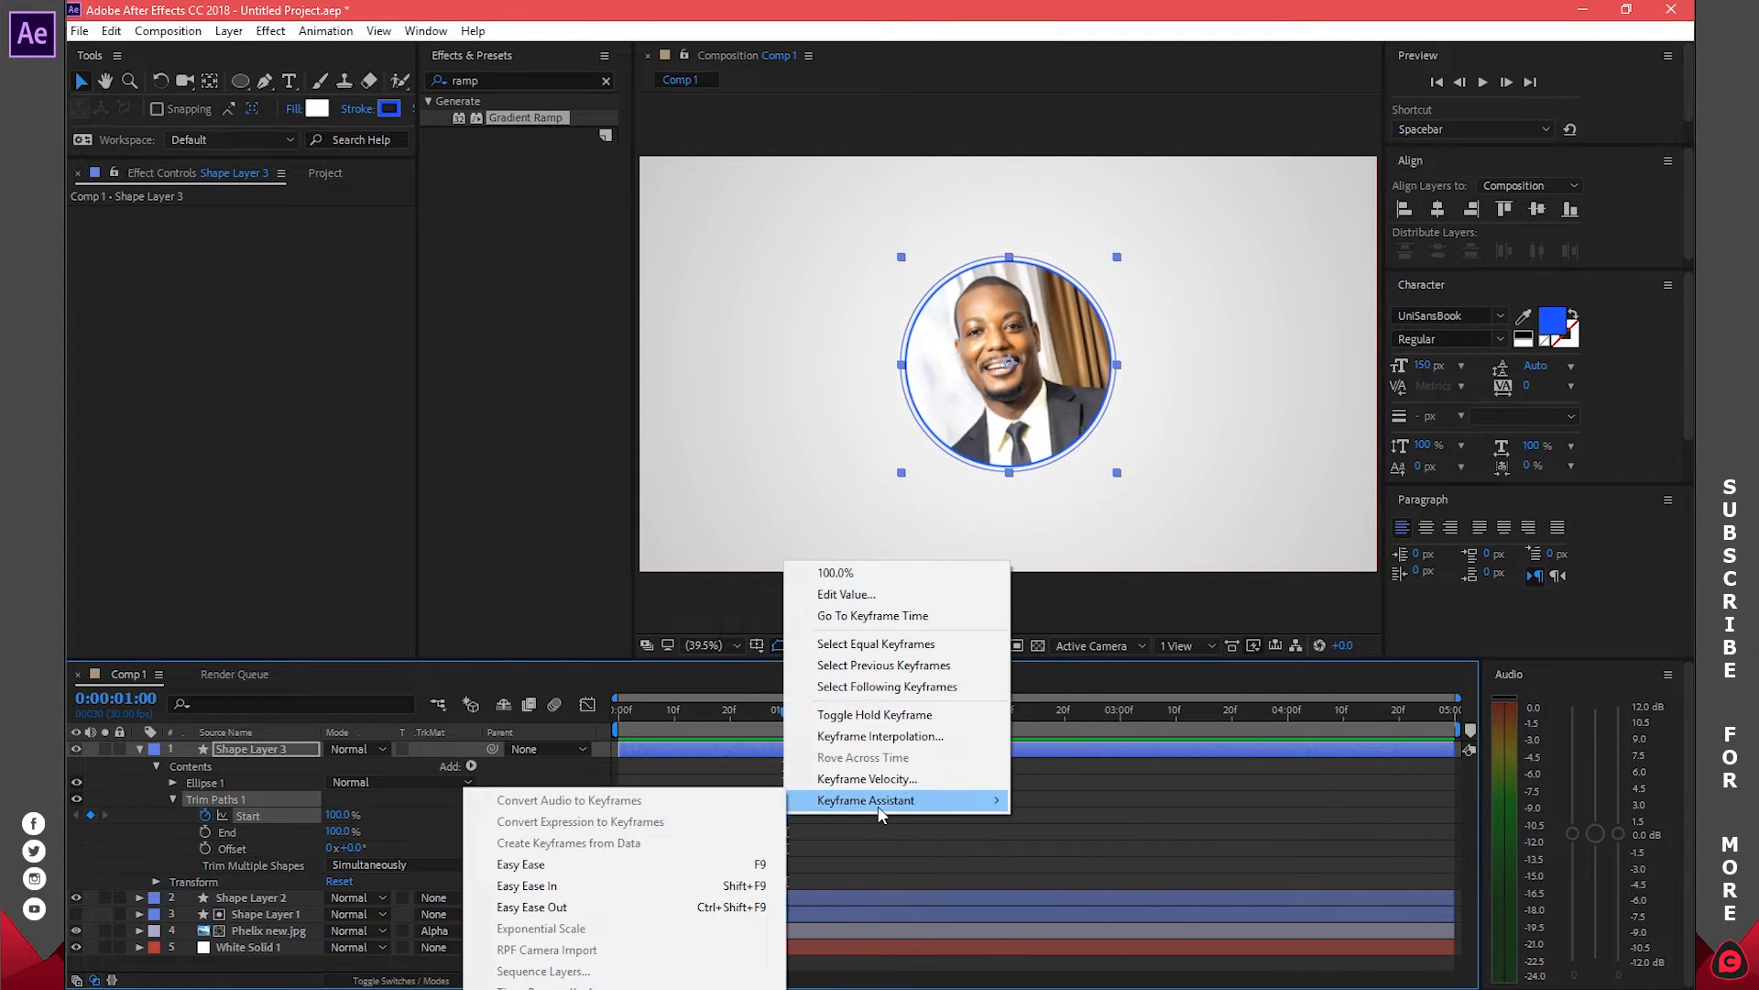
left_click(724, 865)
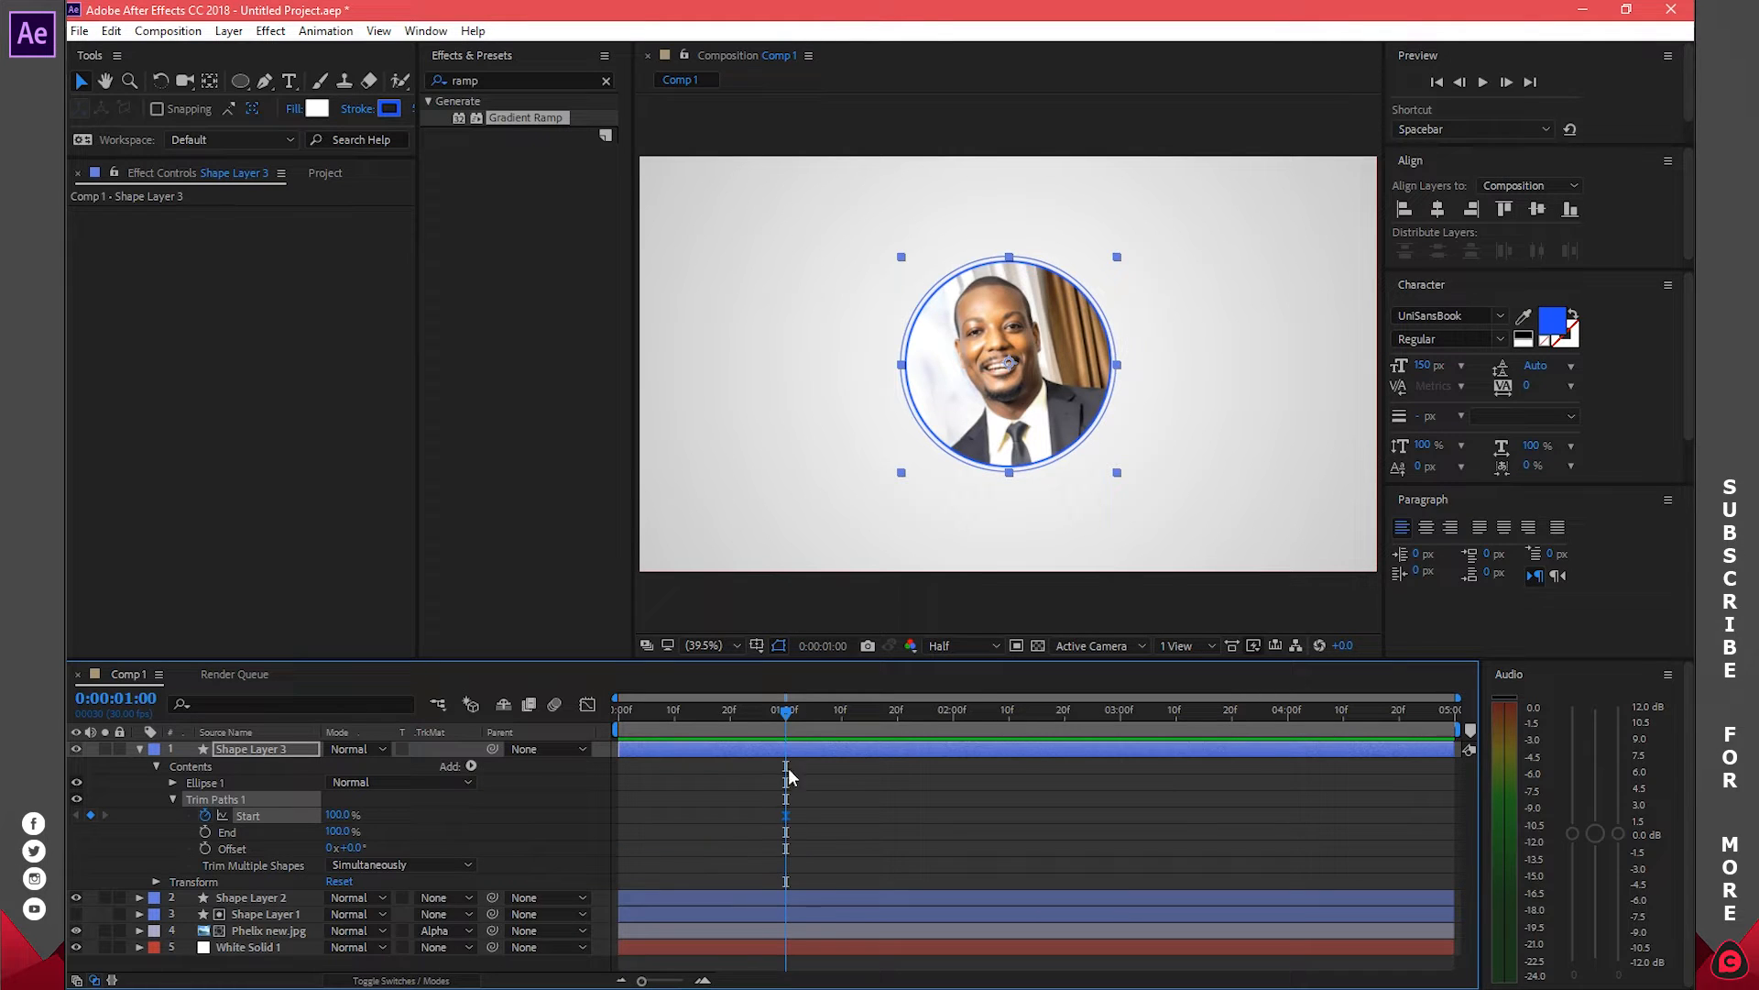
Keyframe trim Start at 0% at frame 0 and preview the ring drawing on
left_click_drag(786, 711, 591, 720)
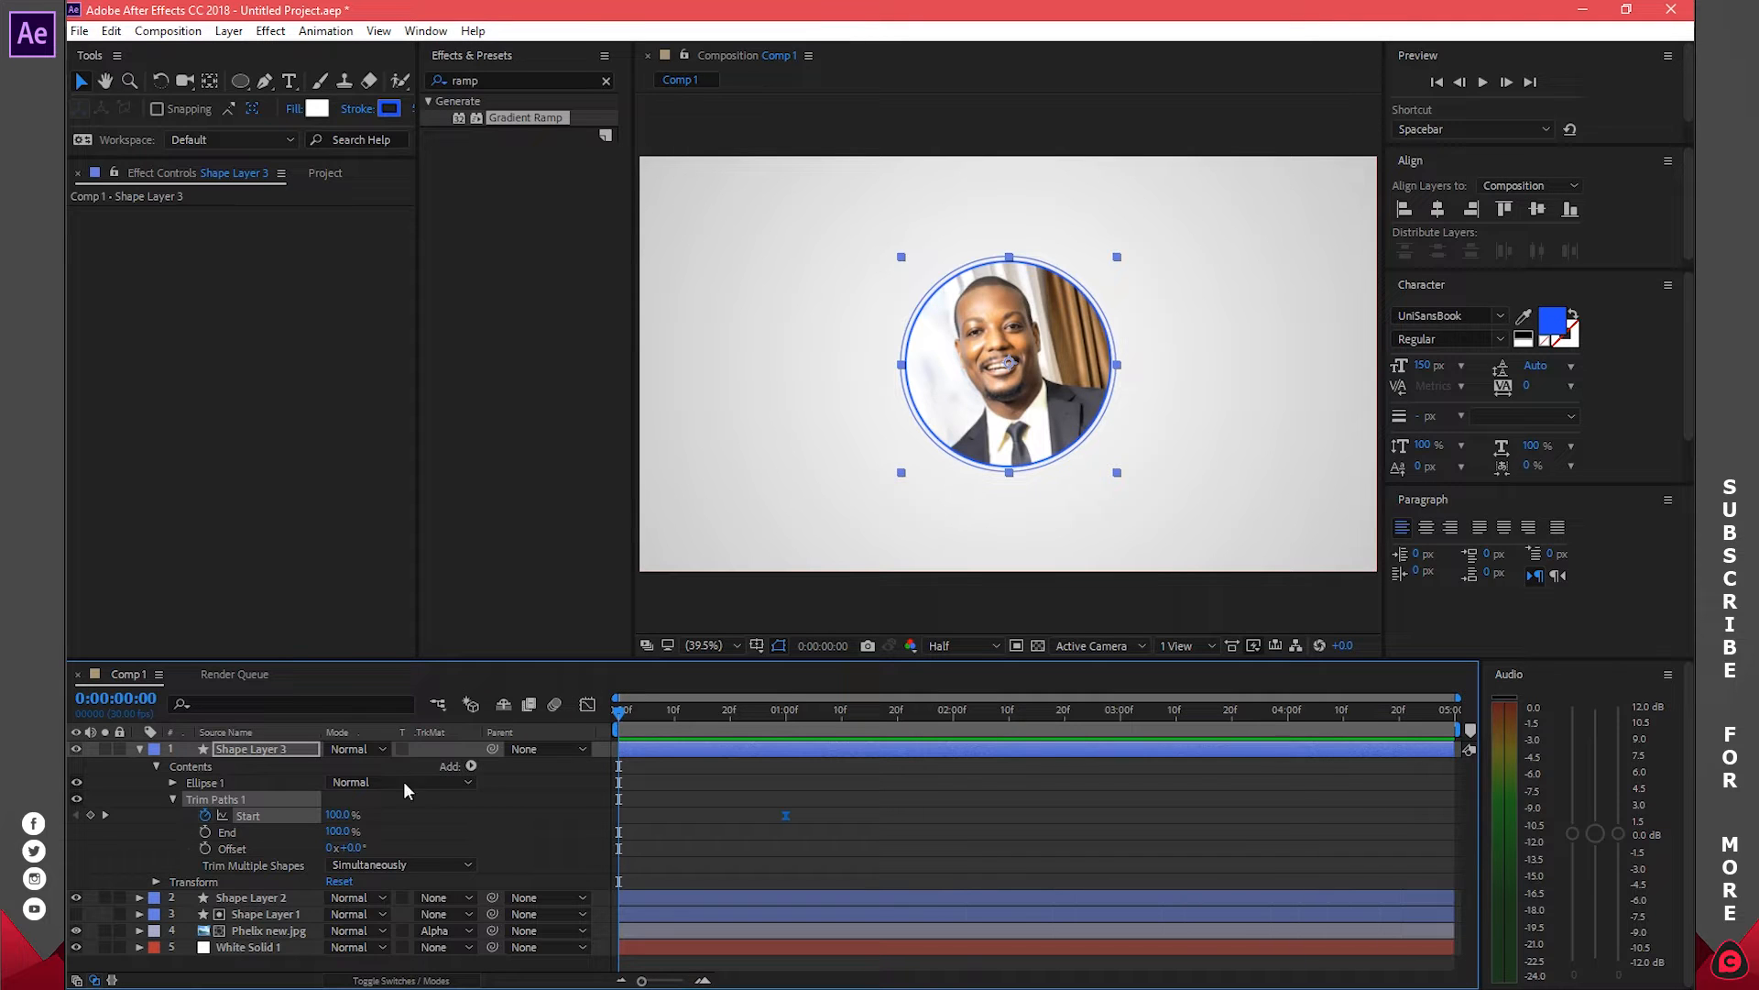
left_click(337, 816)
left_click(513, 810)
left_click_drag(619, 715, 788, 717)
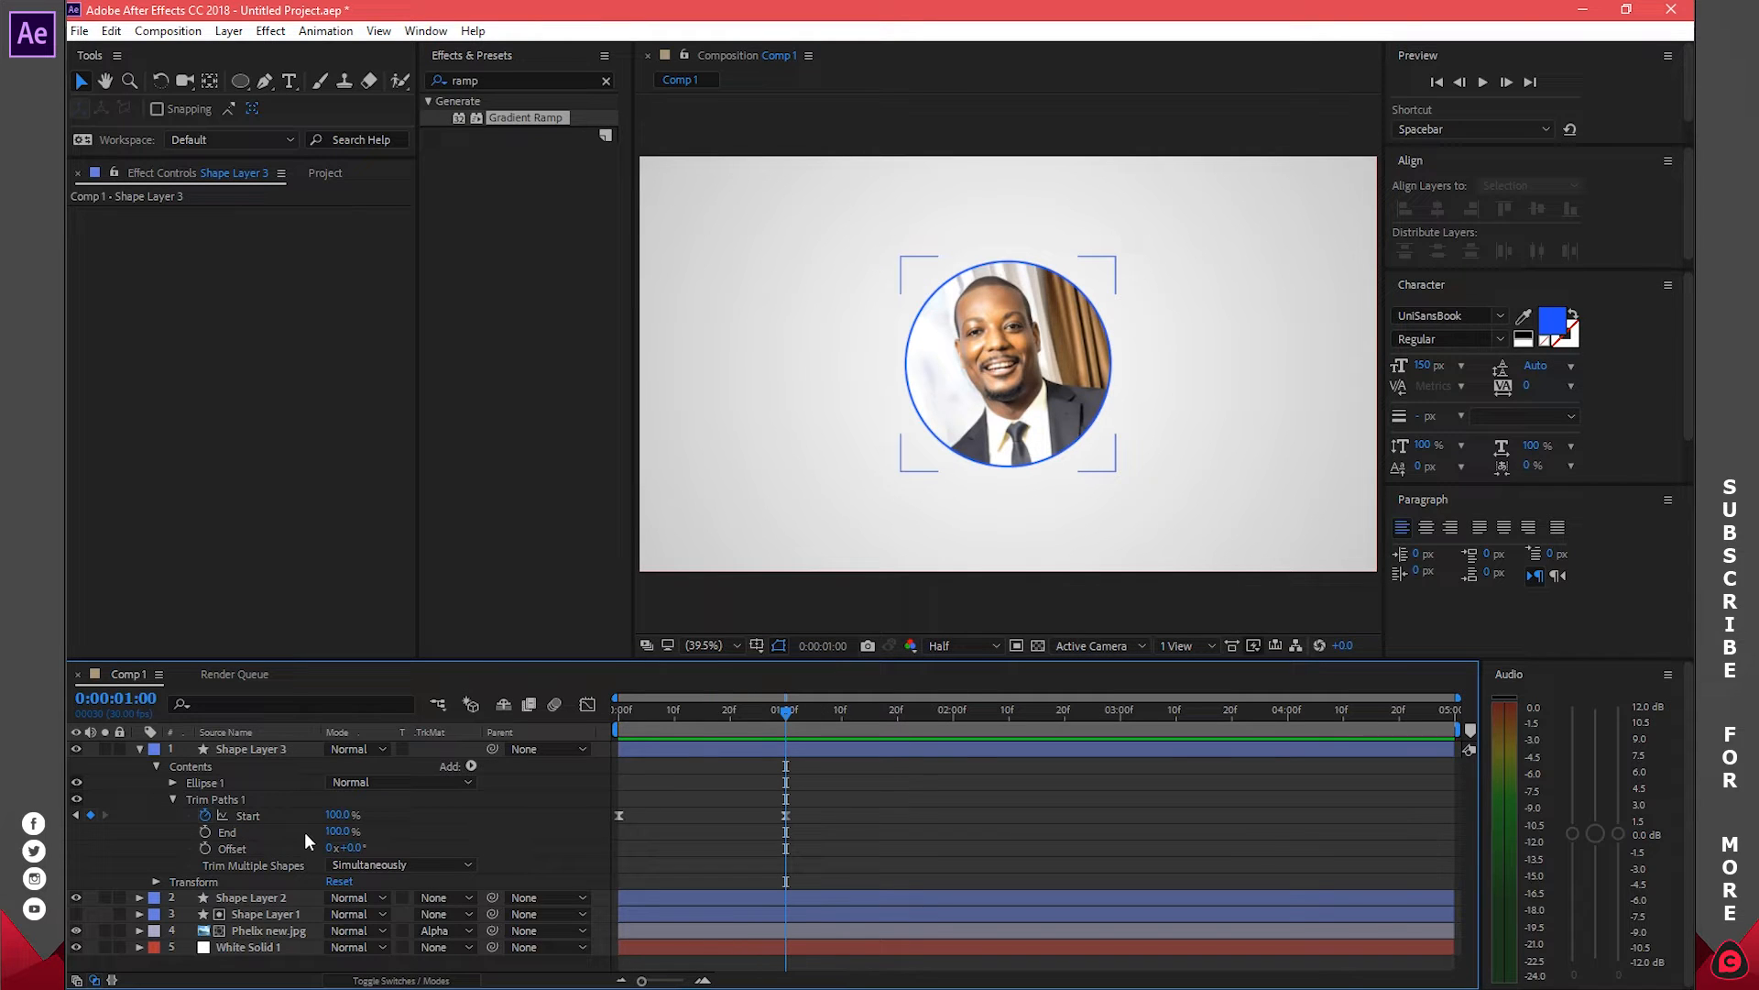
left_click(142, 749)
left_click(469, 838)
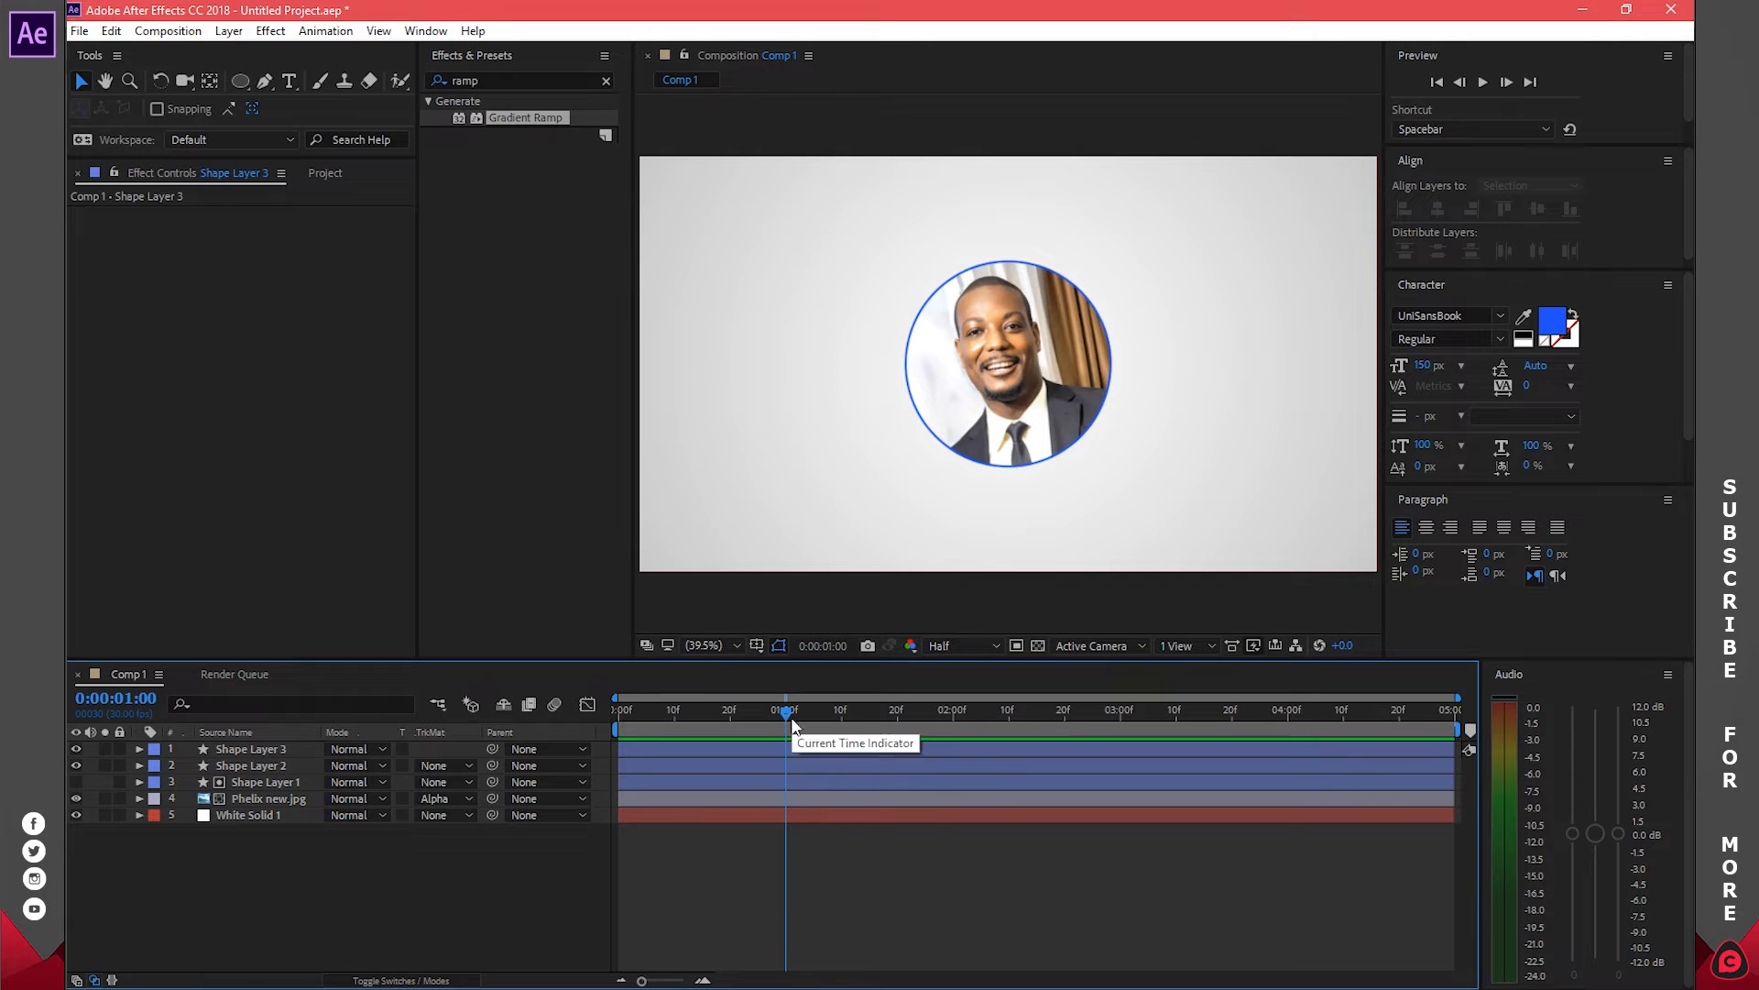
Set Scale keyframes at one second on the photo and all three ring layers
left_click(745, 749)
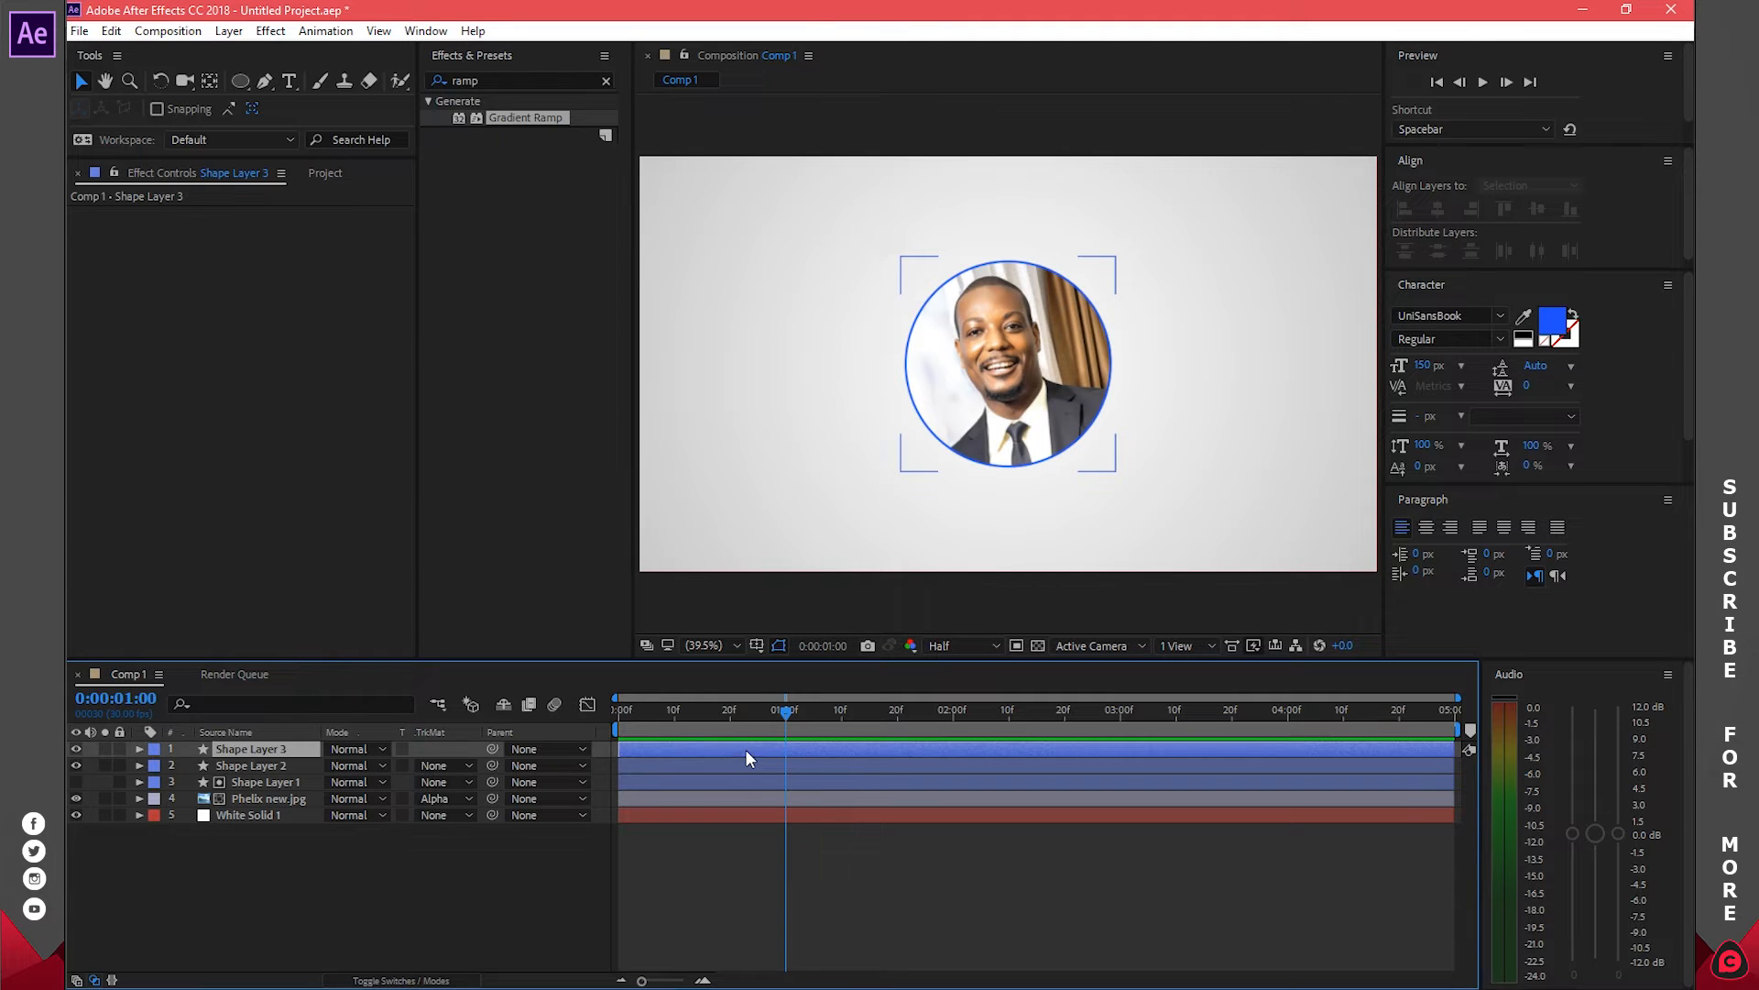
left_click(734, 796, "shift")
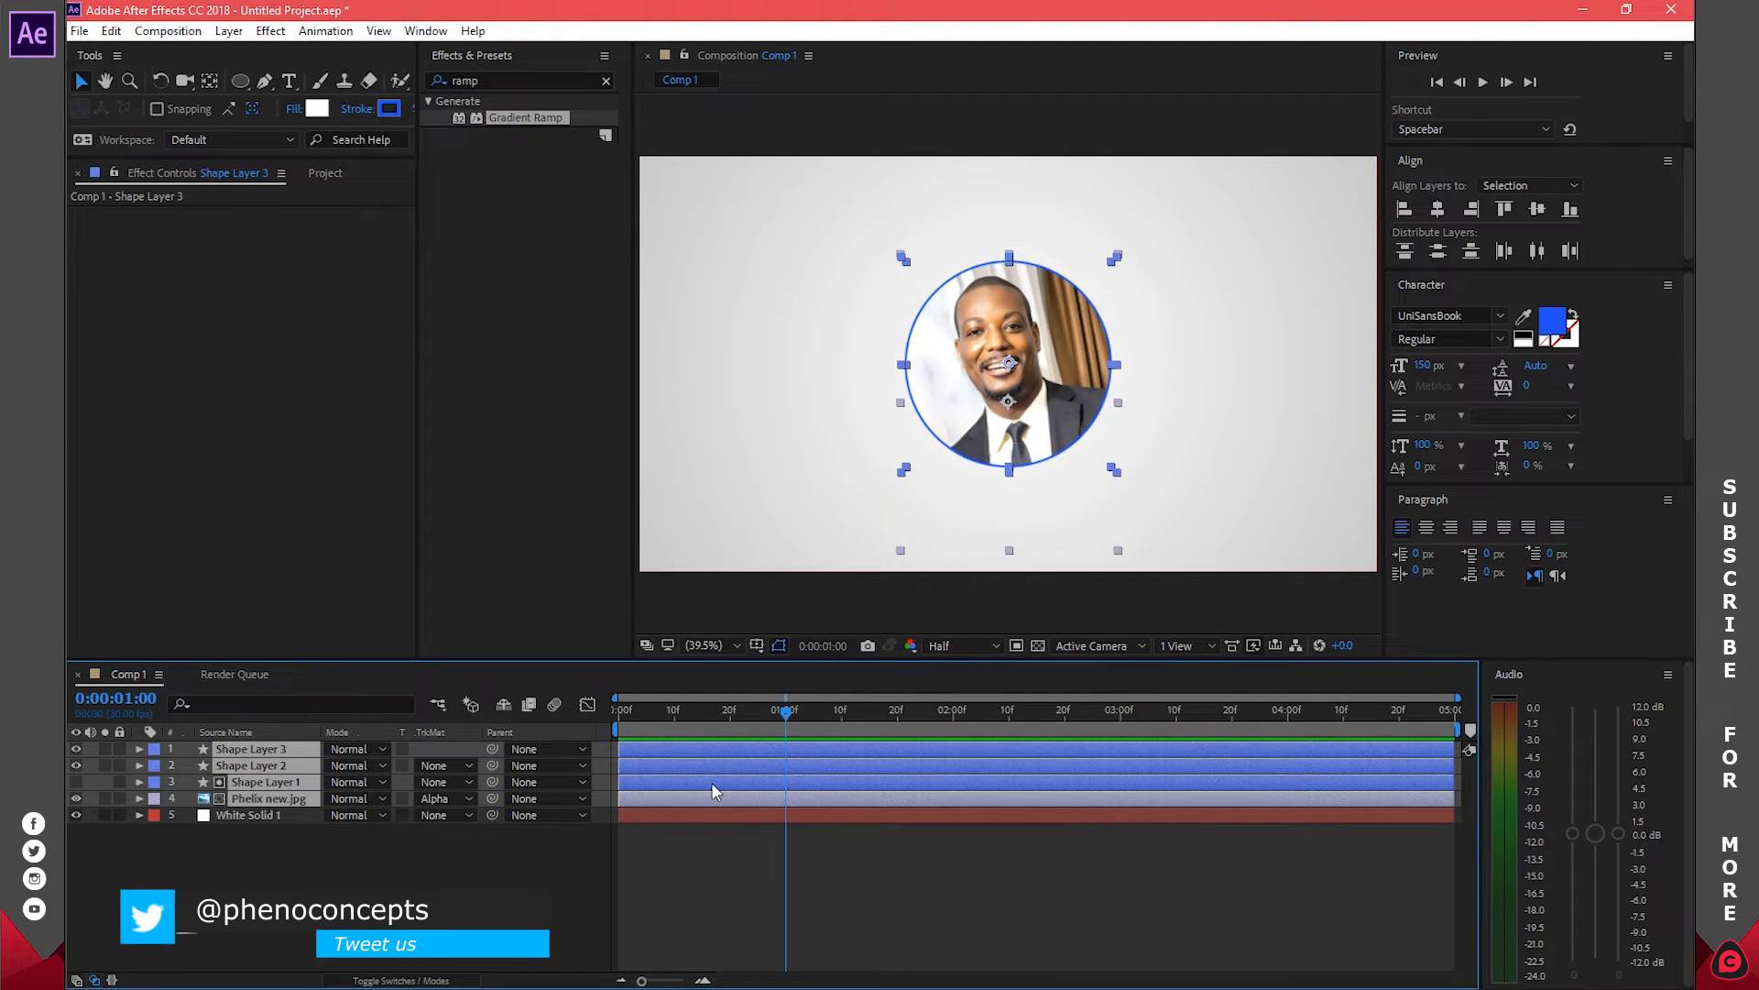
key("s")
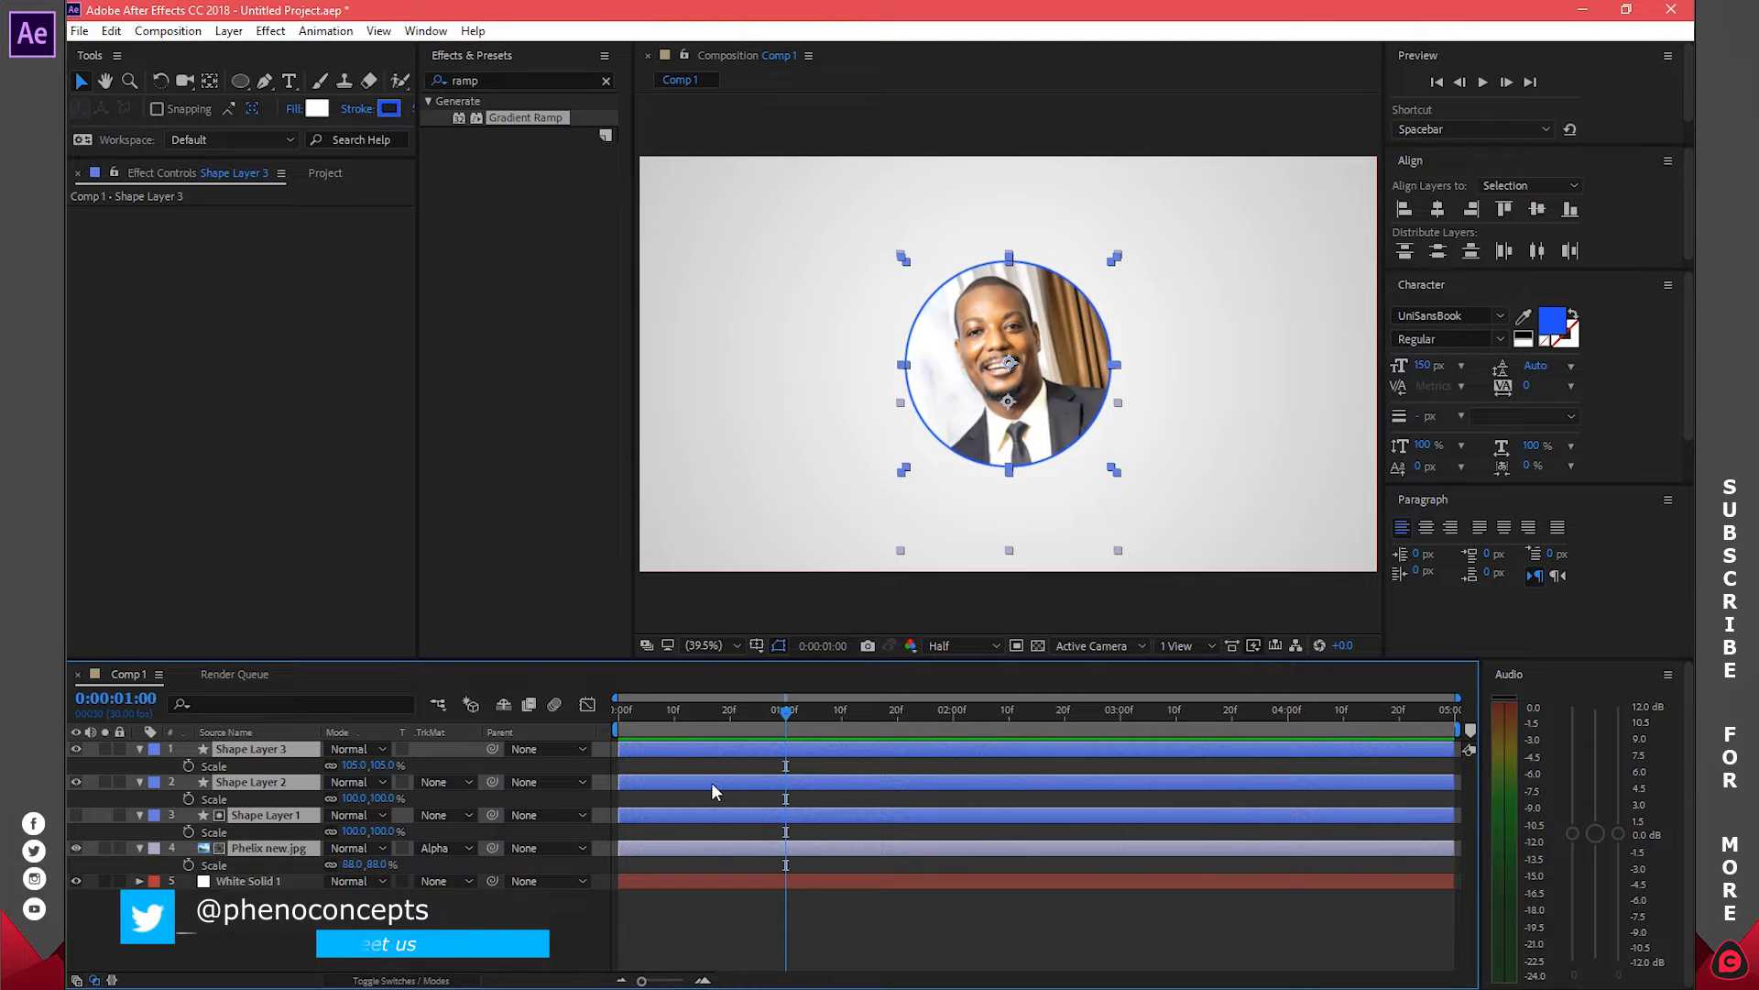
left_click(189, 765)
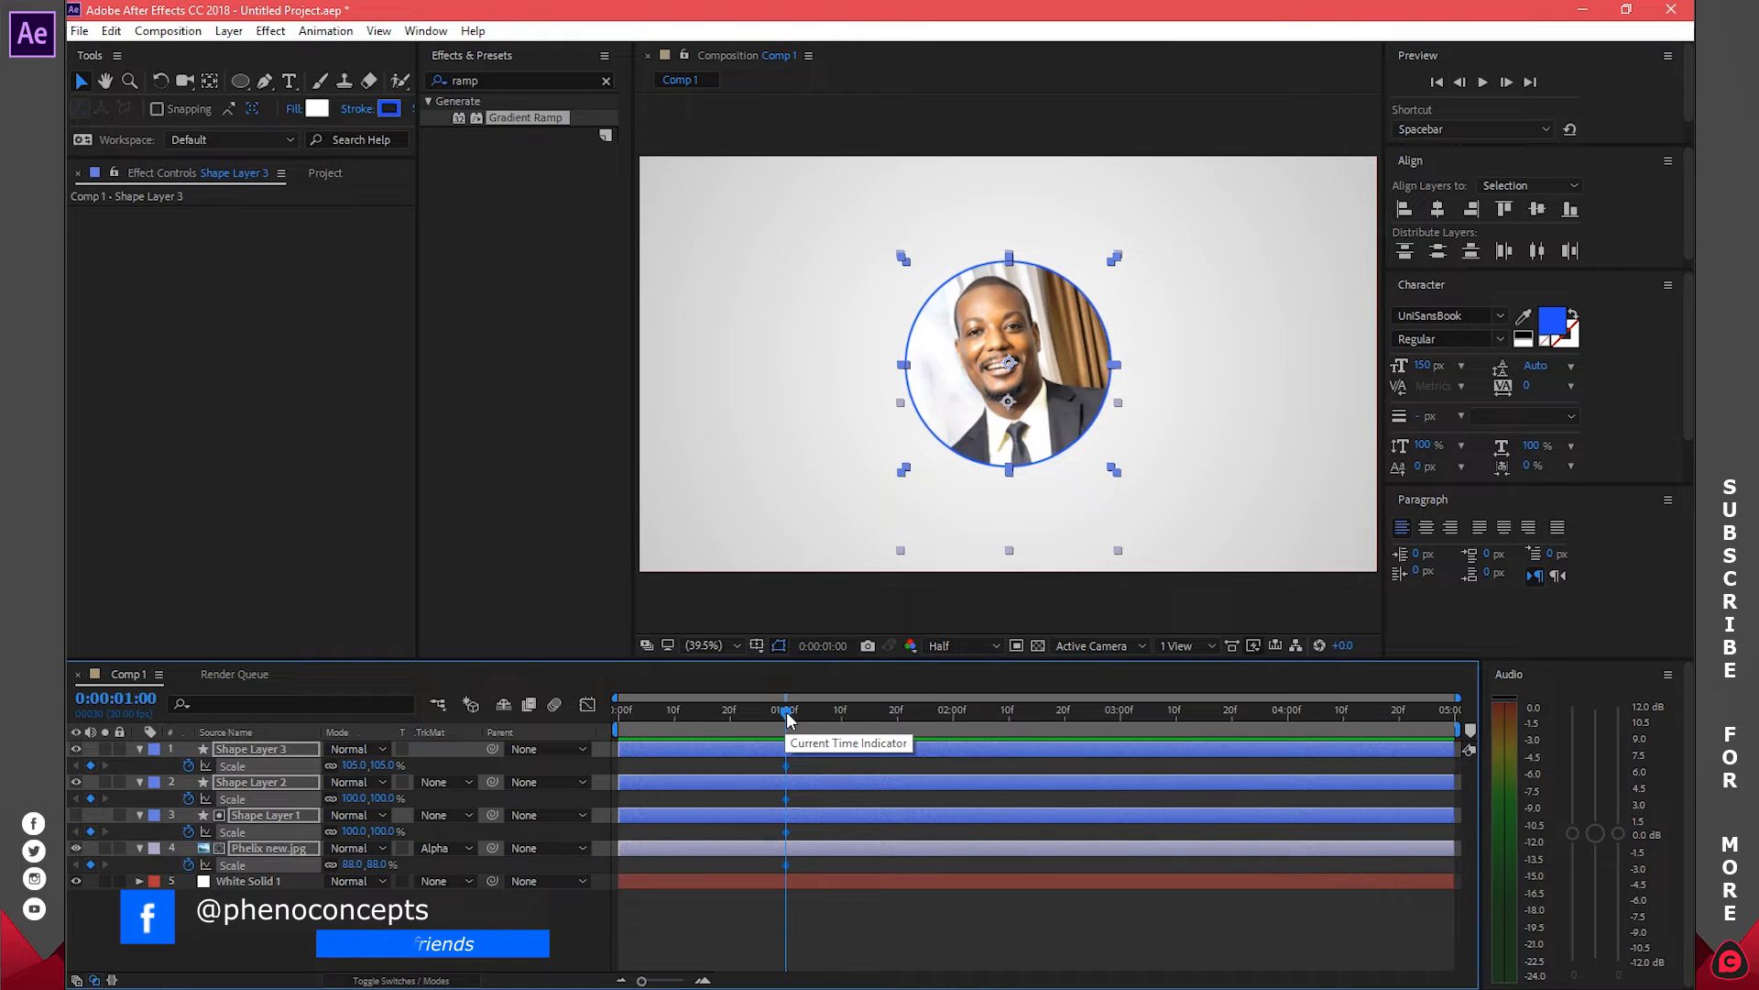
Set their Scale to 0 at frame 0 and preview the scale-up
left_click_drag(790, 726, 608, 711)
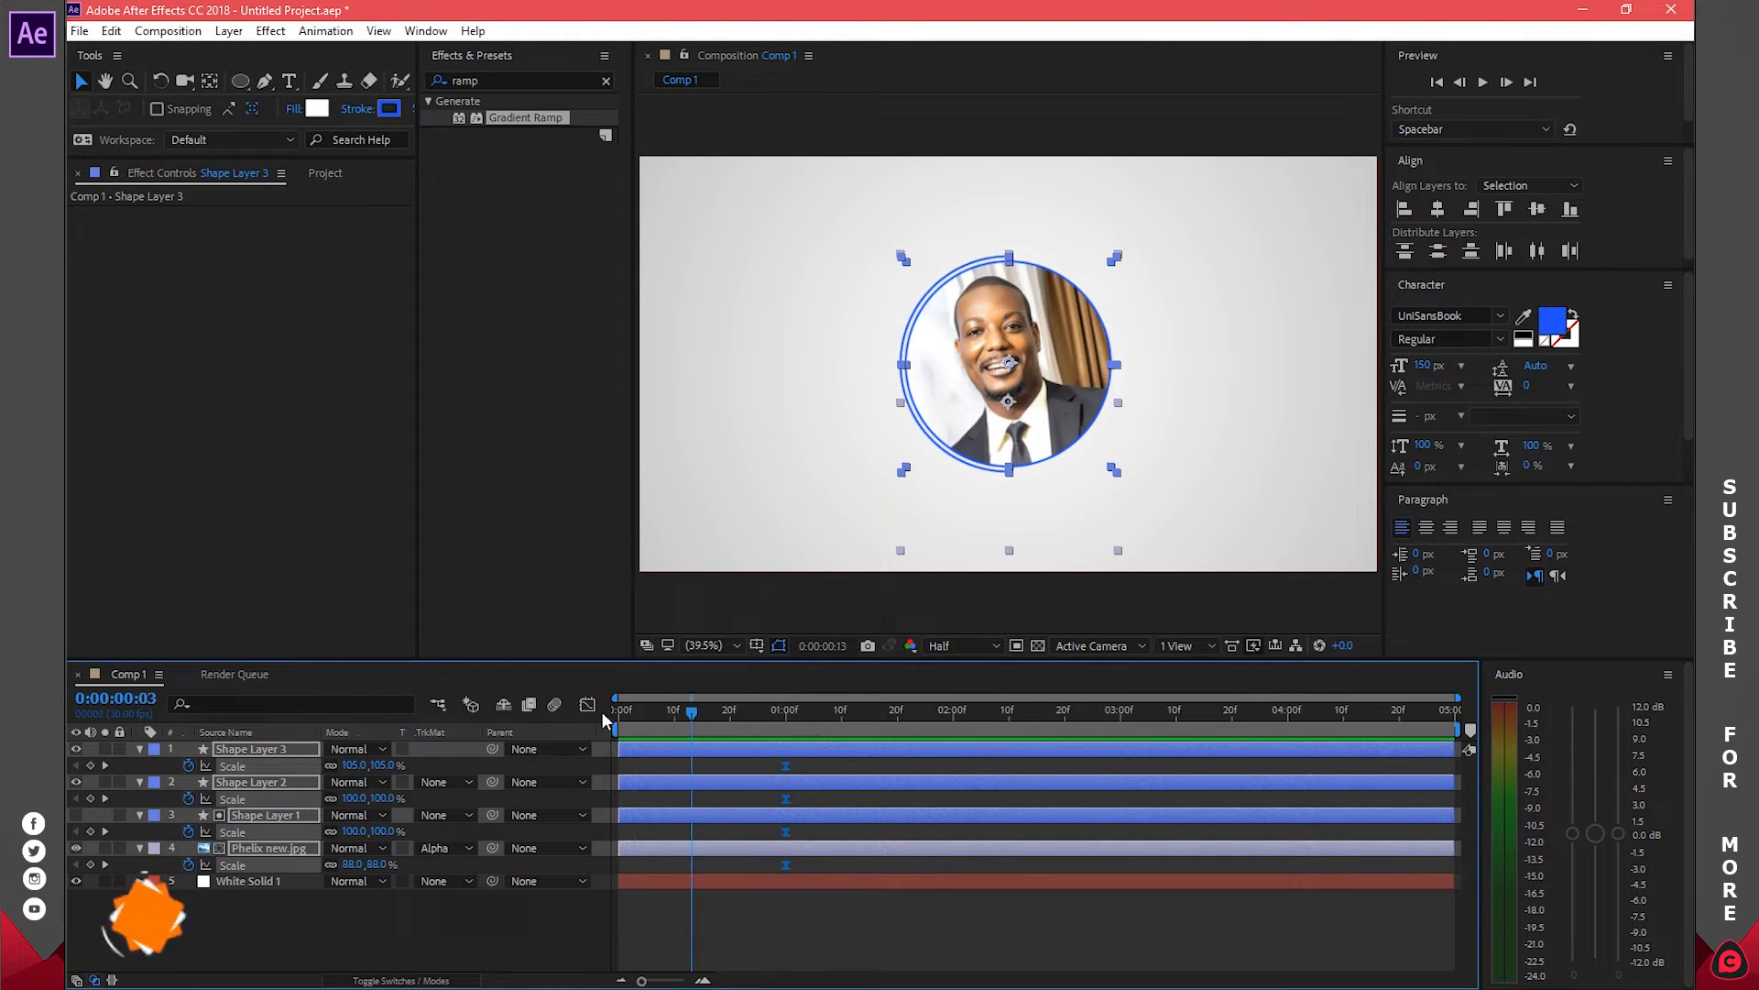
left_click(350, 762)
type("0")
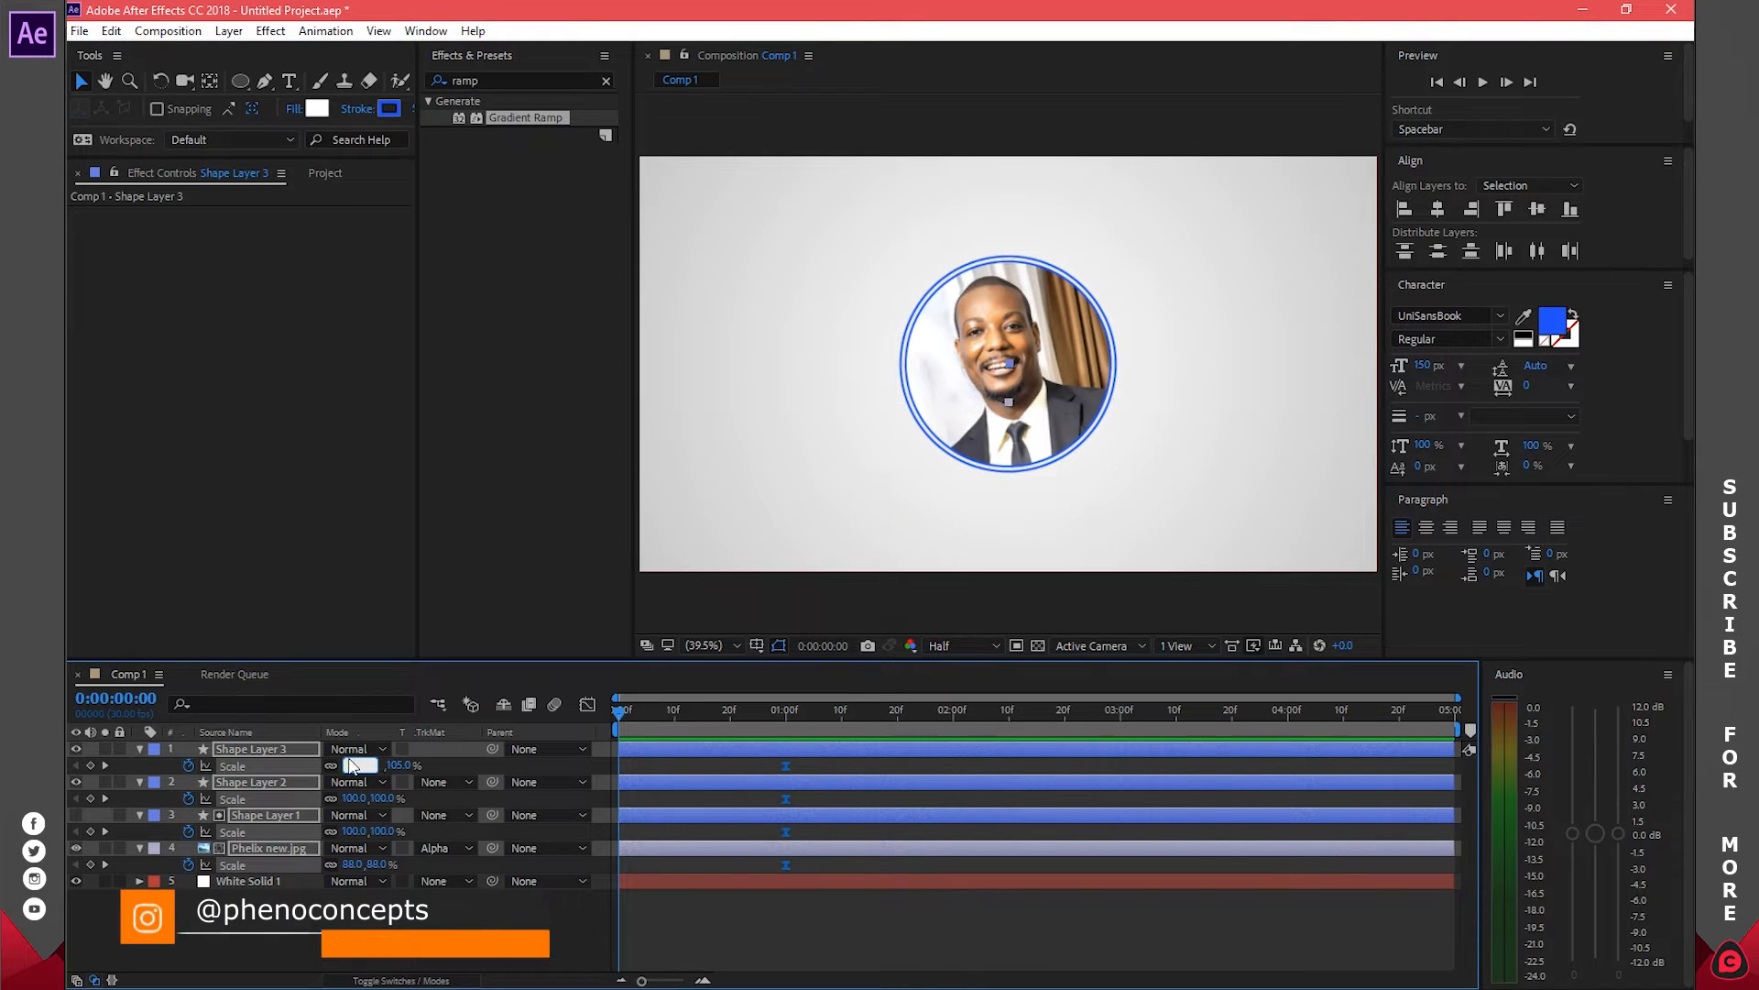
key("Return")
left_click(449, 767)
left_click_drag(620, 713, 784, 719)
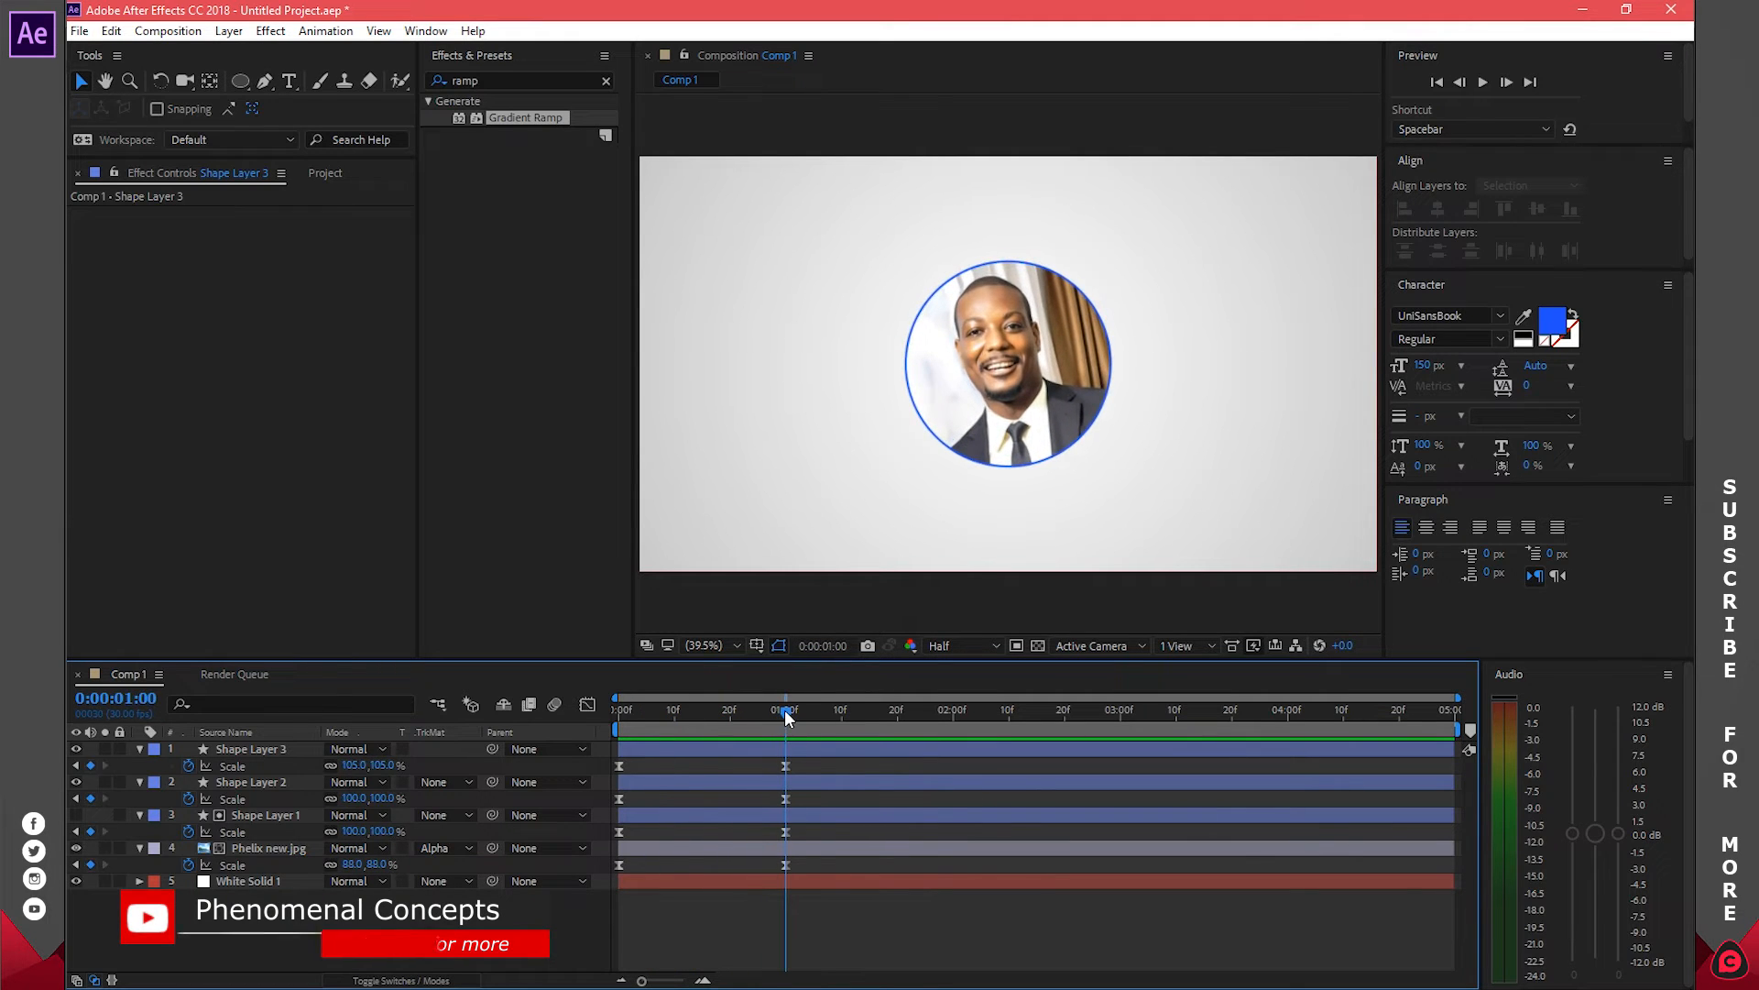
left_click(744, 751)
left_click(628, 711)
left_click_drag(629, 711, 785, 711)
Duplicate Shape Layer 3 and slide the copy to start at one second
left_click(744, 743)
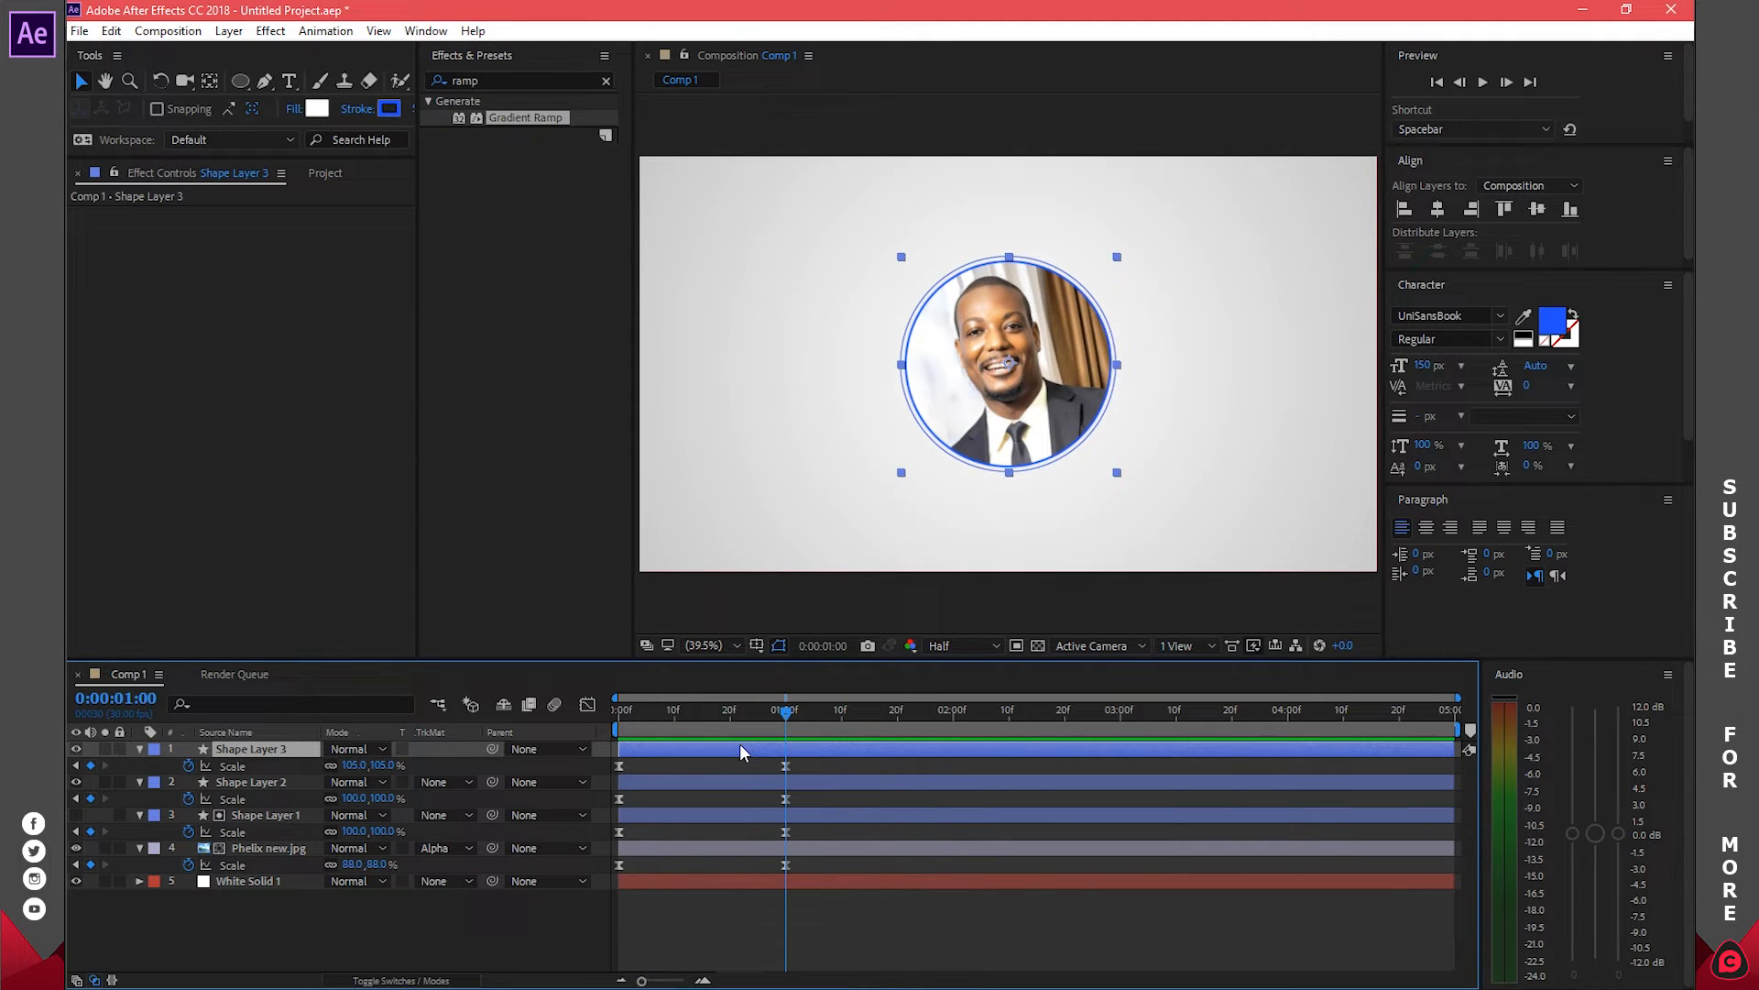
key("ctrl+d")
left_click_drag(646, 748, 805, 744)
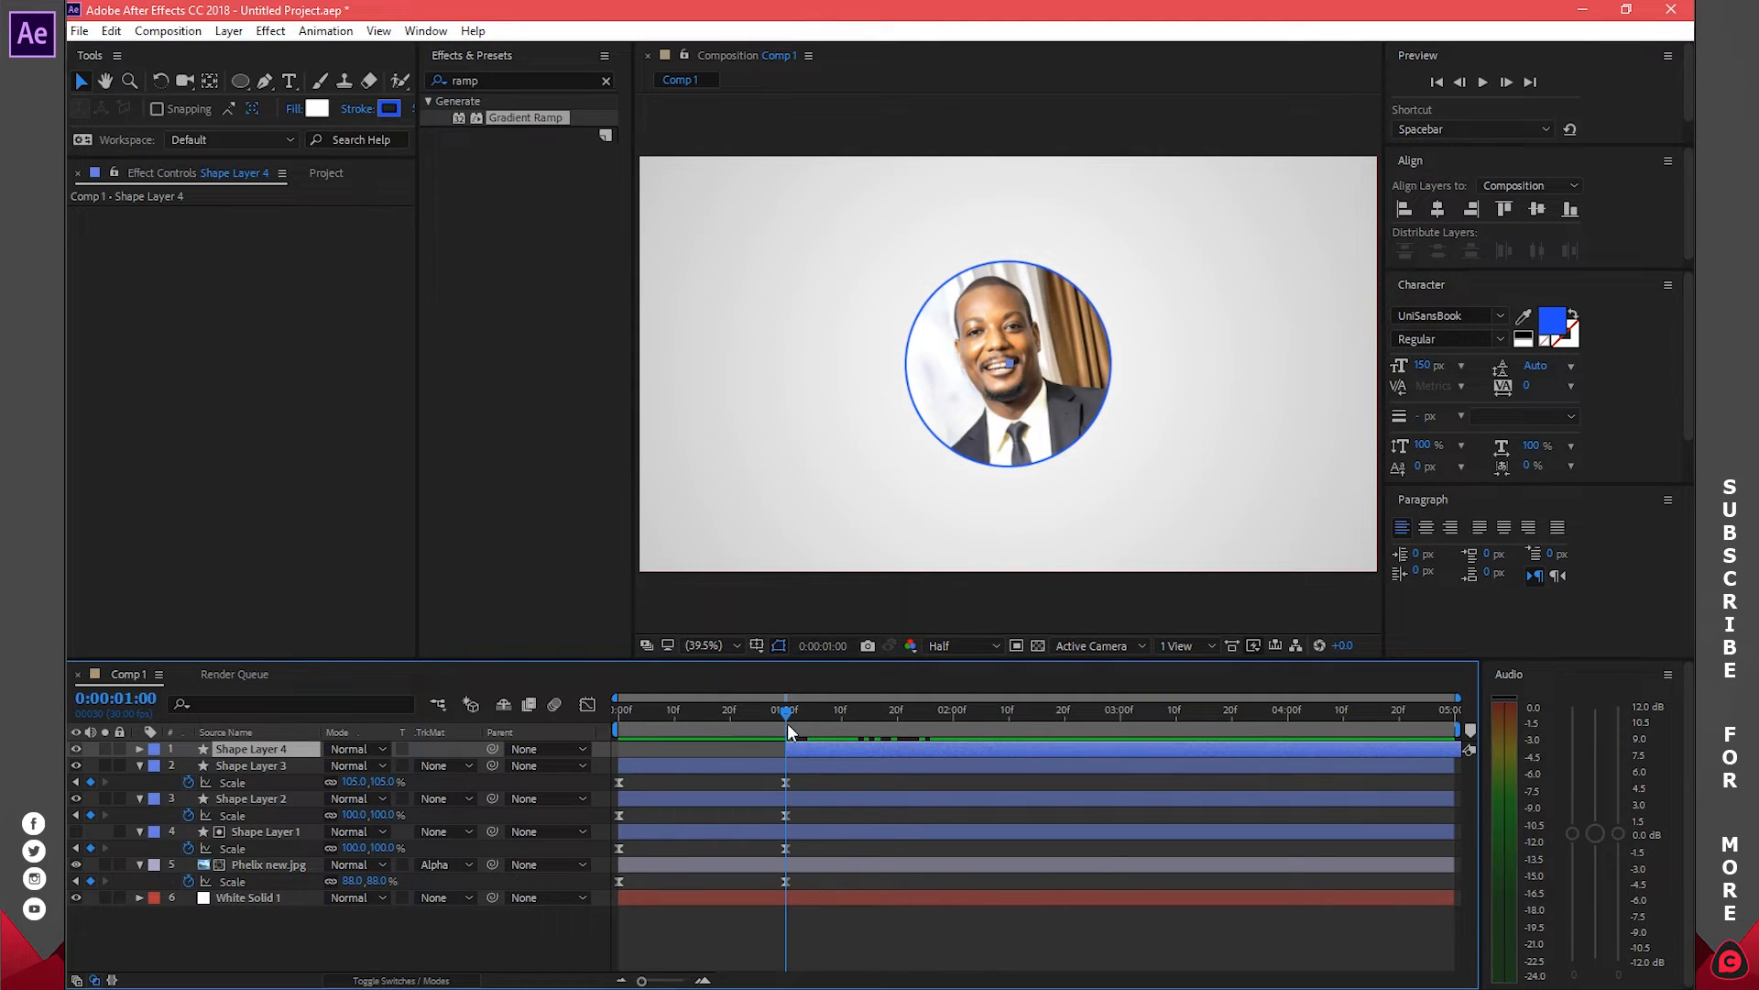
Check Shape Layer 4's copied ring, then collapse the Scale property on all six layers and deselect
key("s")
mouse_move(786, 711)
left_mouse_down()
mouse_move(609, 711)
mouse_move(954, 712)
left_mouse_up()
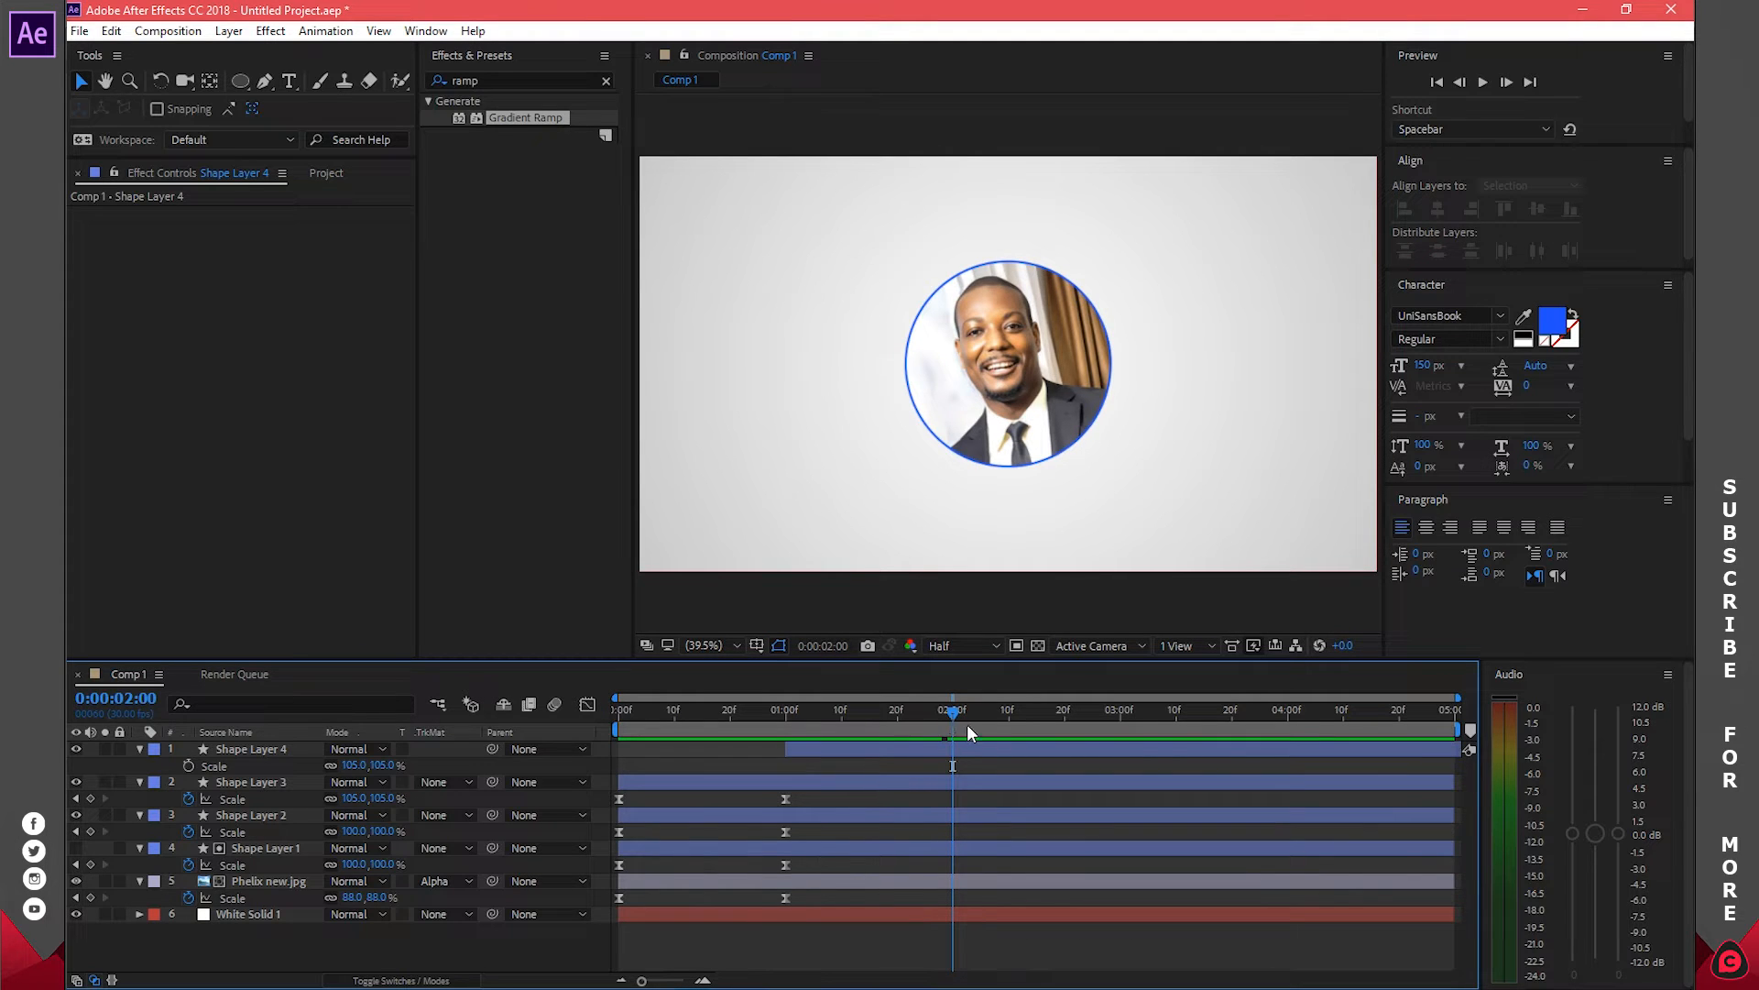
left_click(921, 845)
left_click(915, 881)
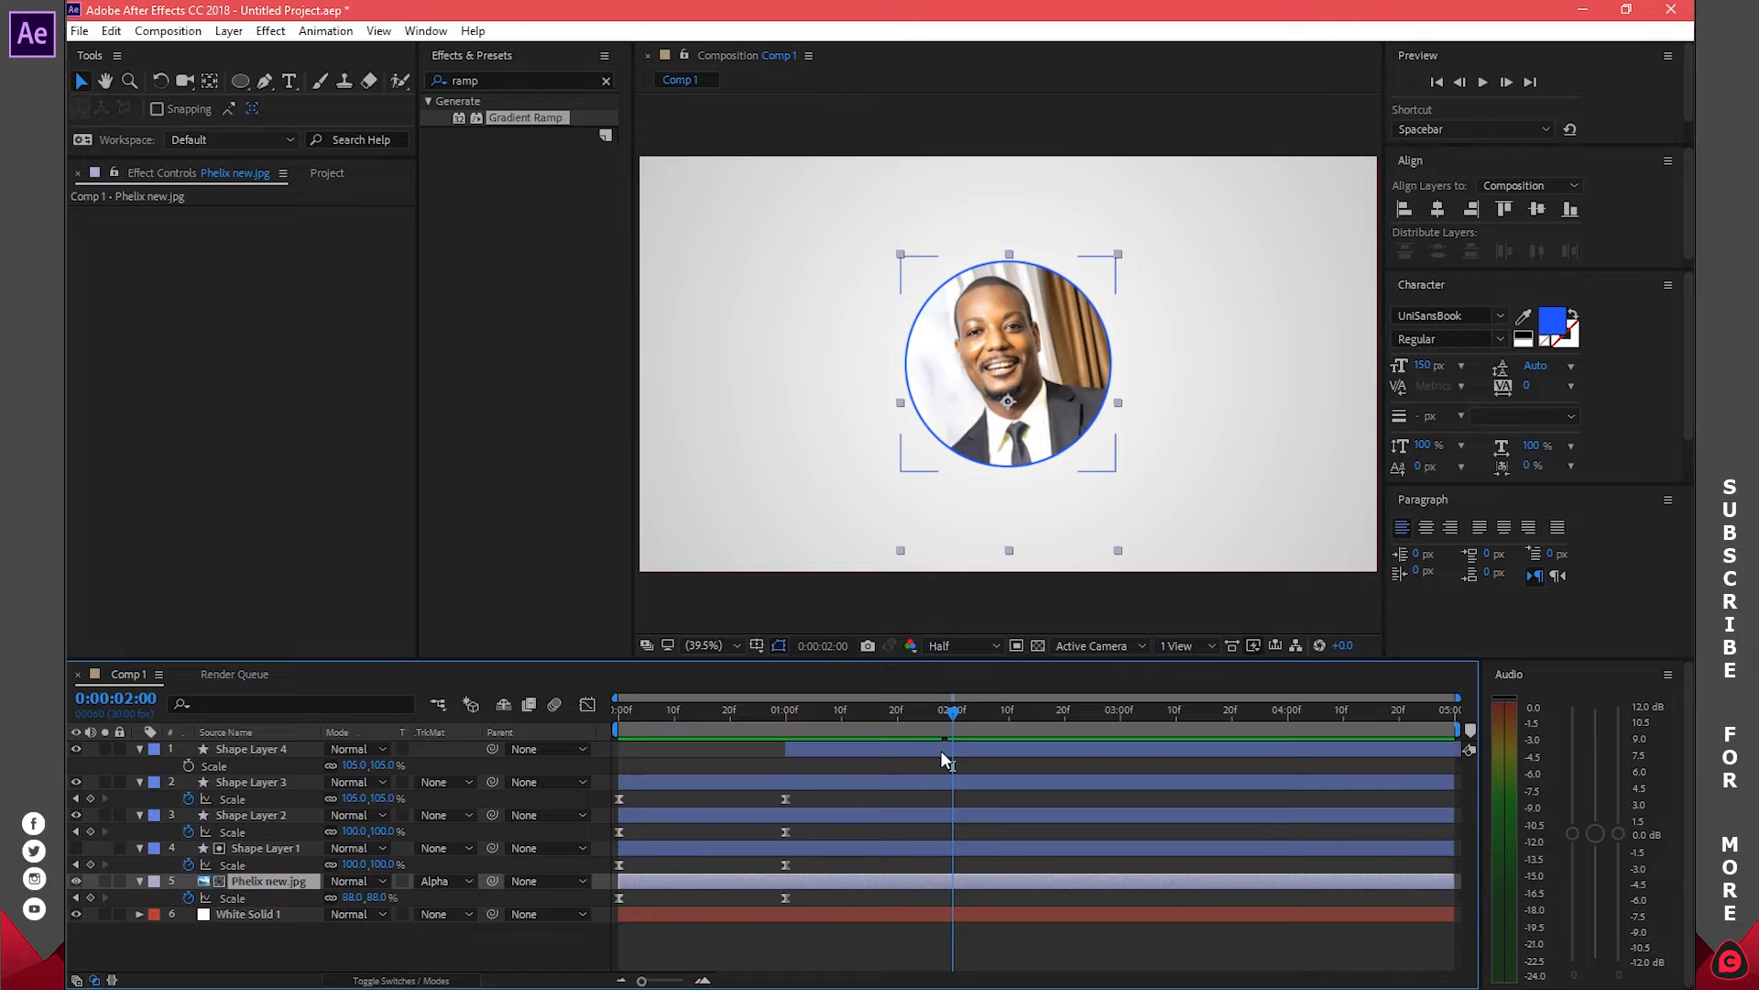
key("ctrl+a")
key("u")
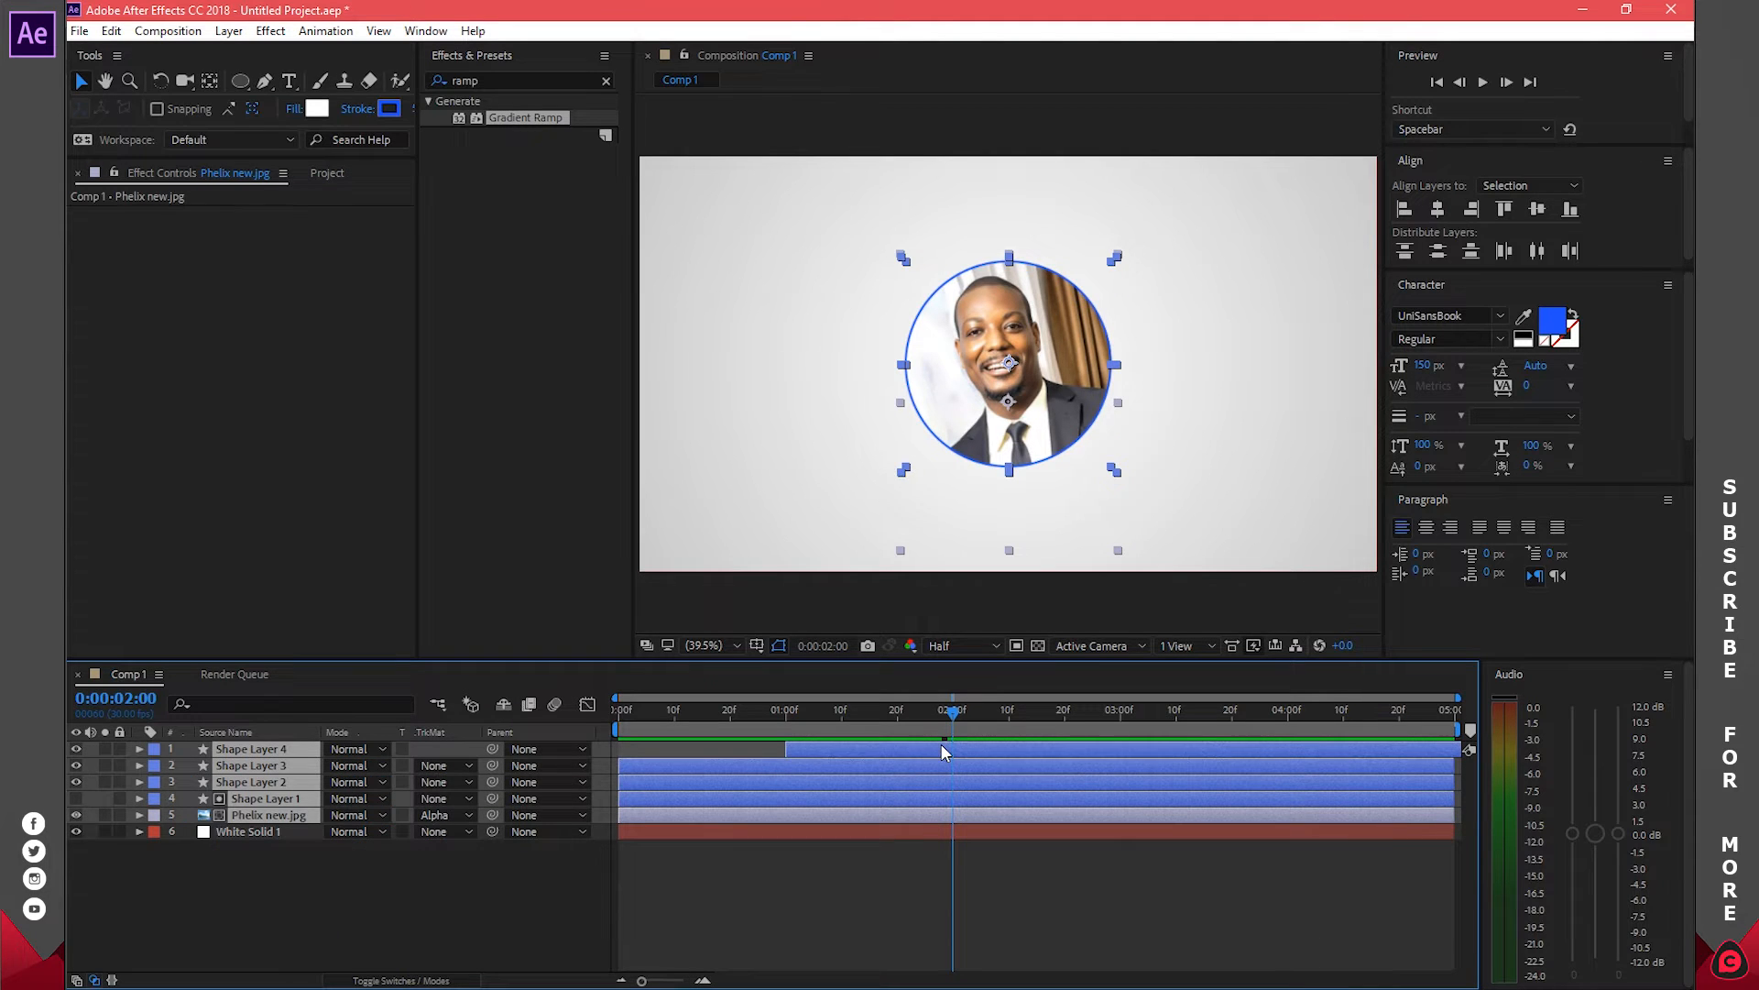
left_click(907, 866)
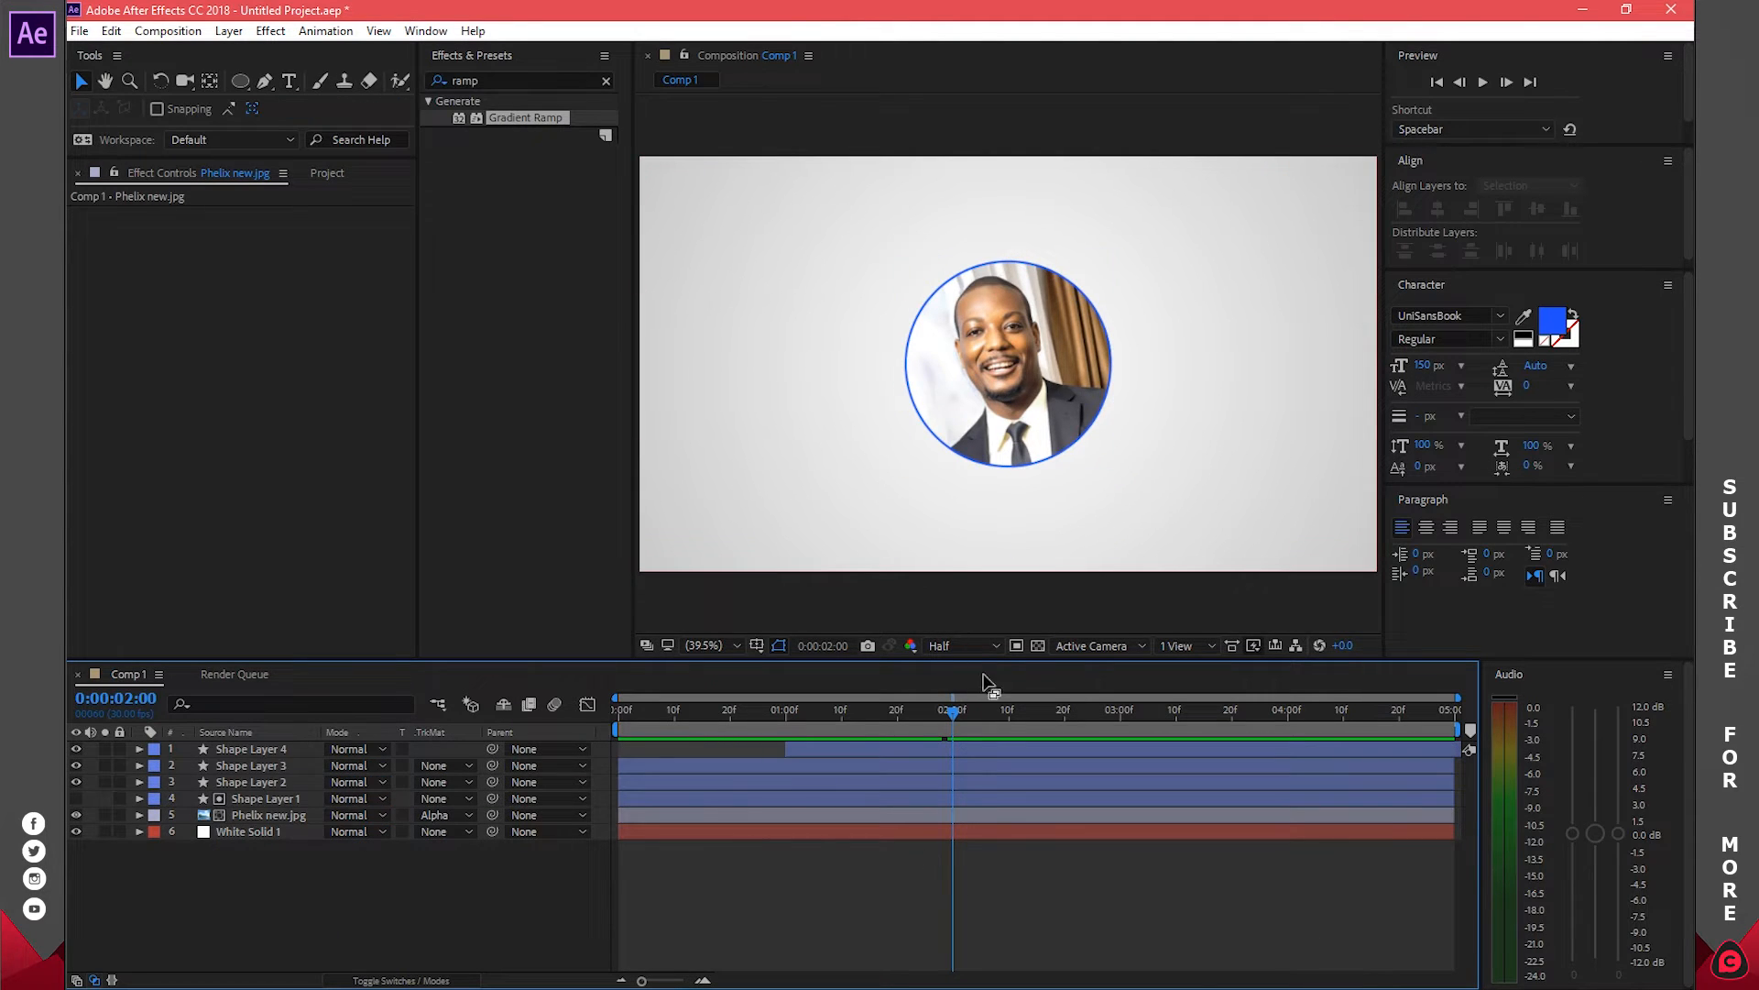
left_click(289, 82)
left_click(983, 518)
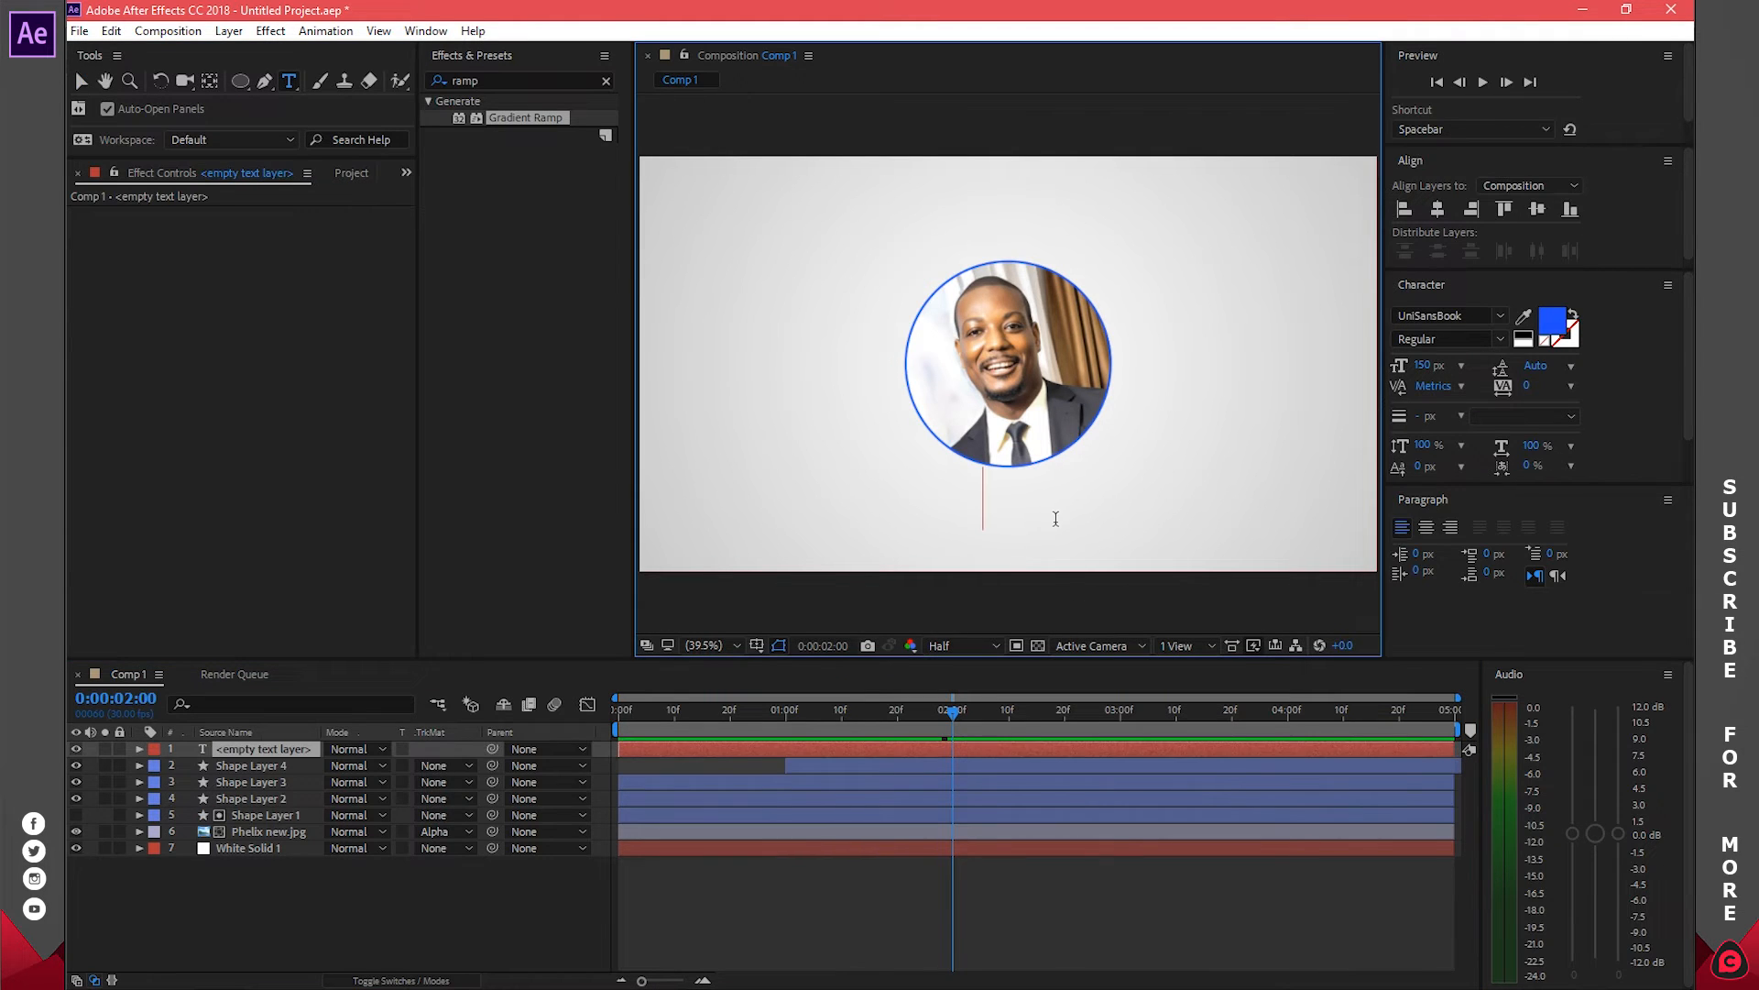
key("ctrl+a")
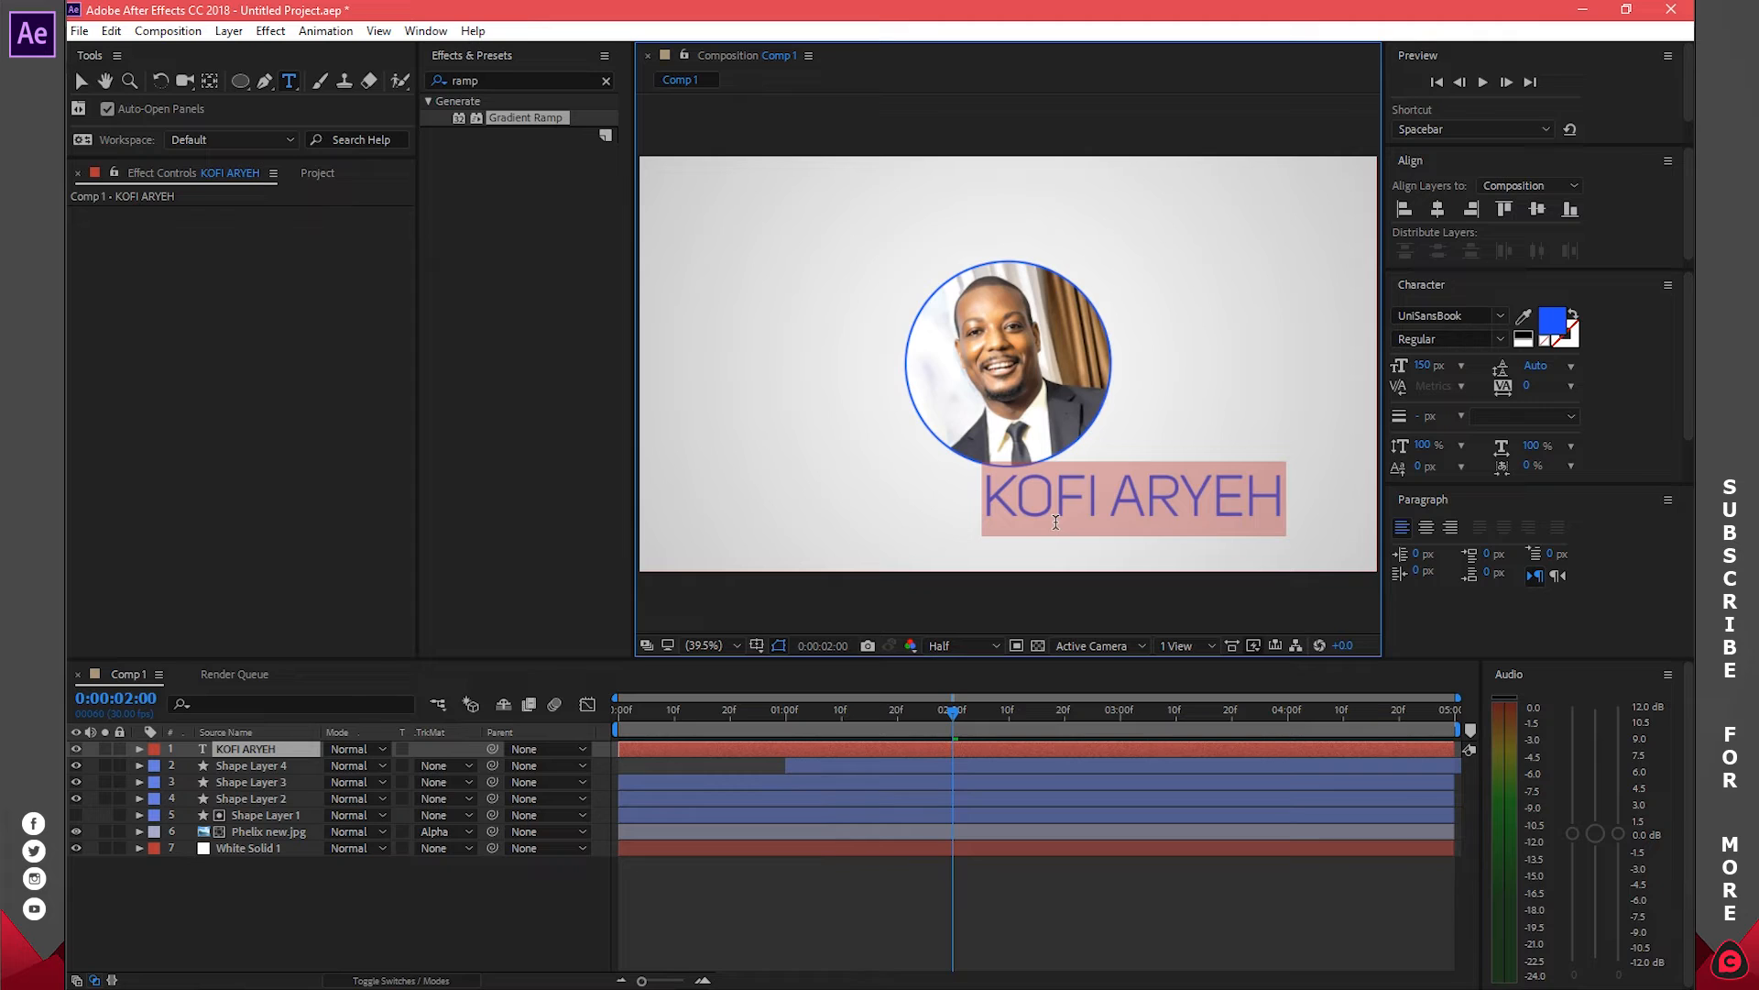
Centre the name horizontally and vertically in the composition and adjust its anchor point
left_click(1435, 213)
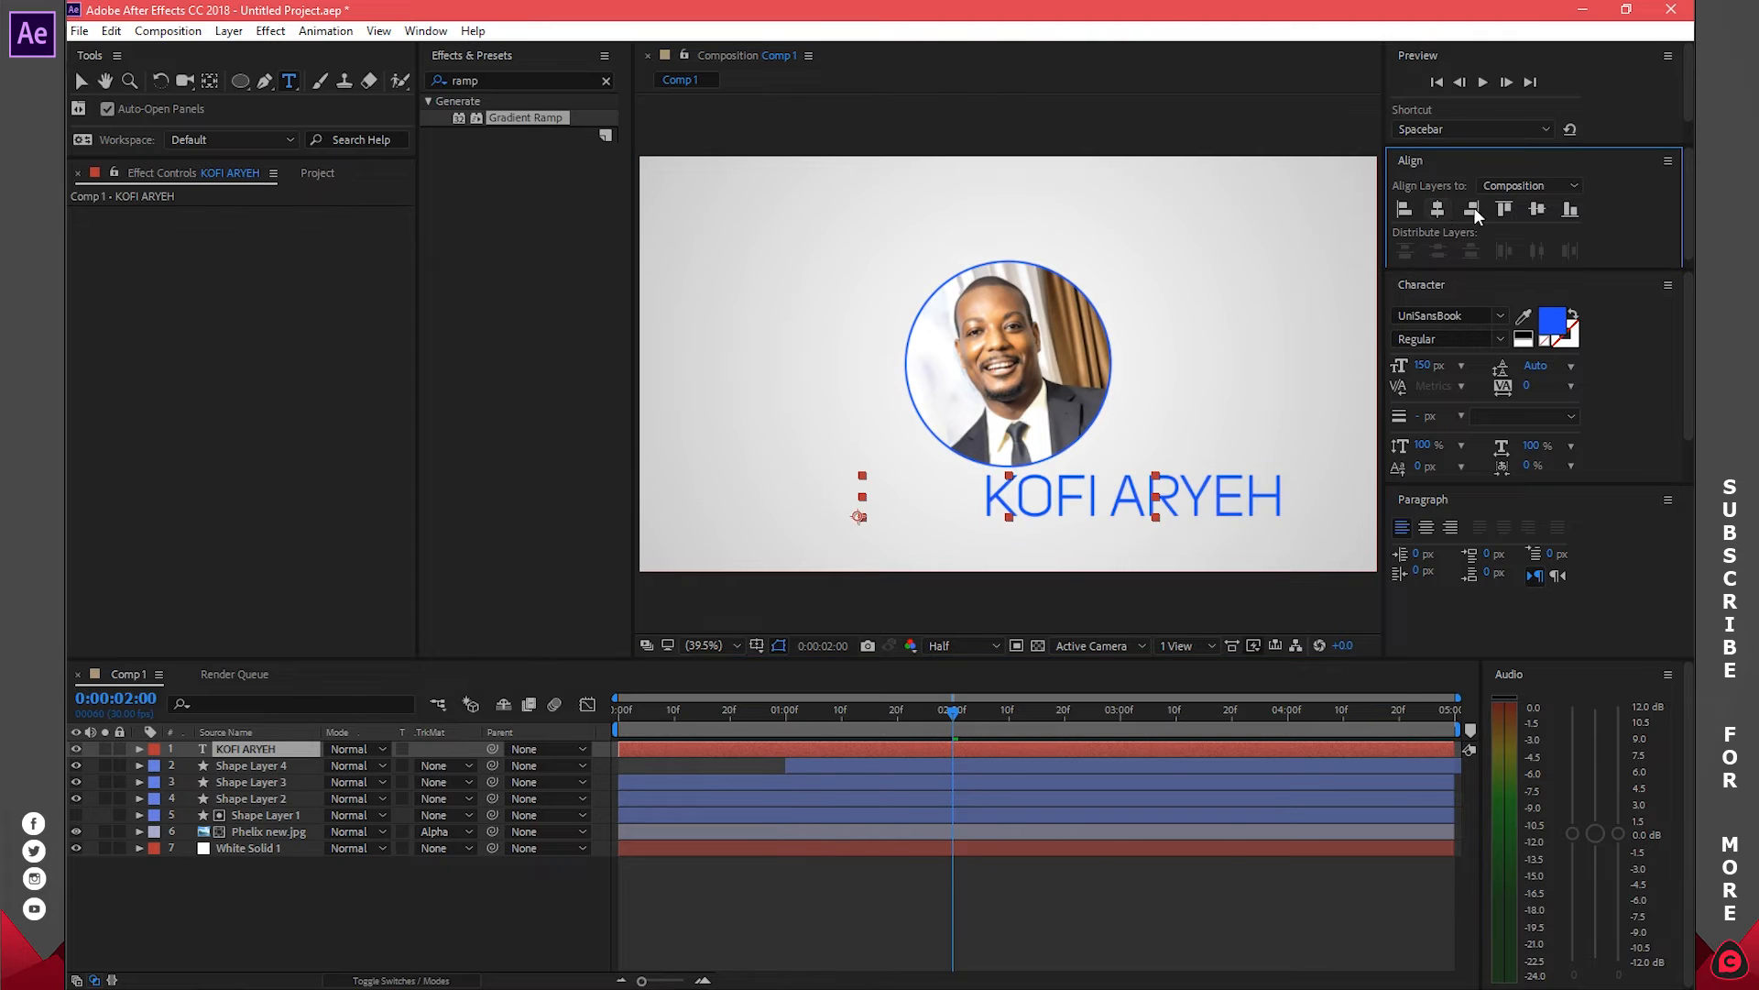
left_click(1543, 208)
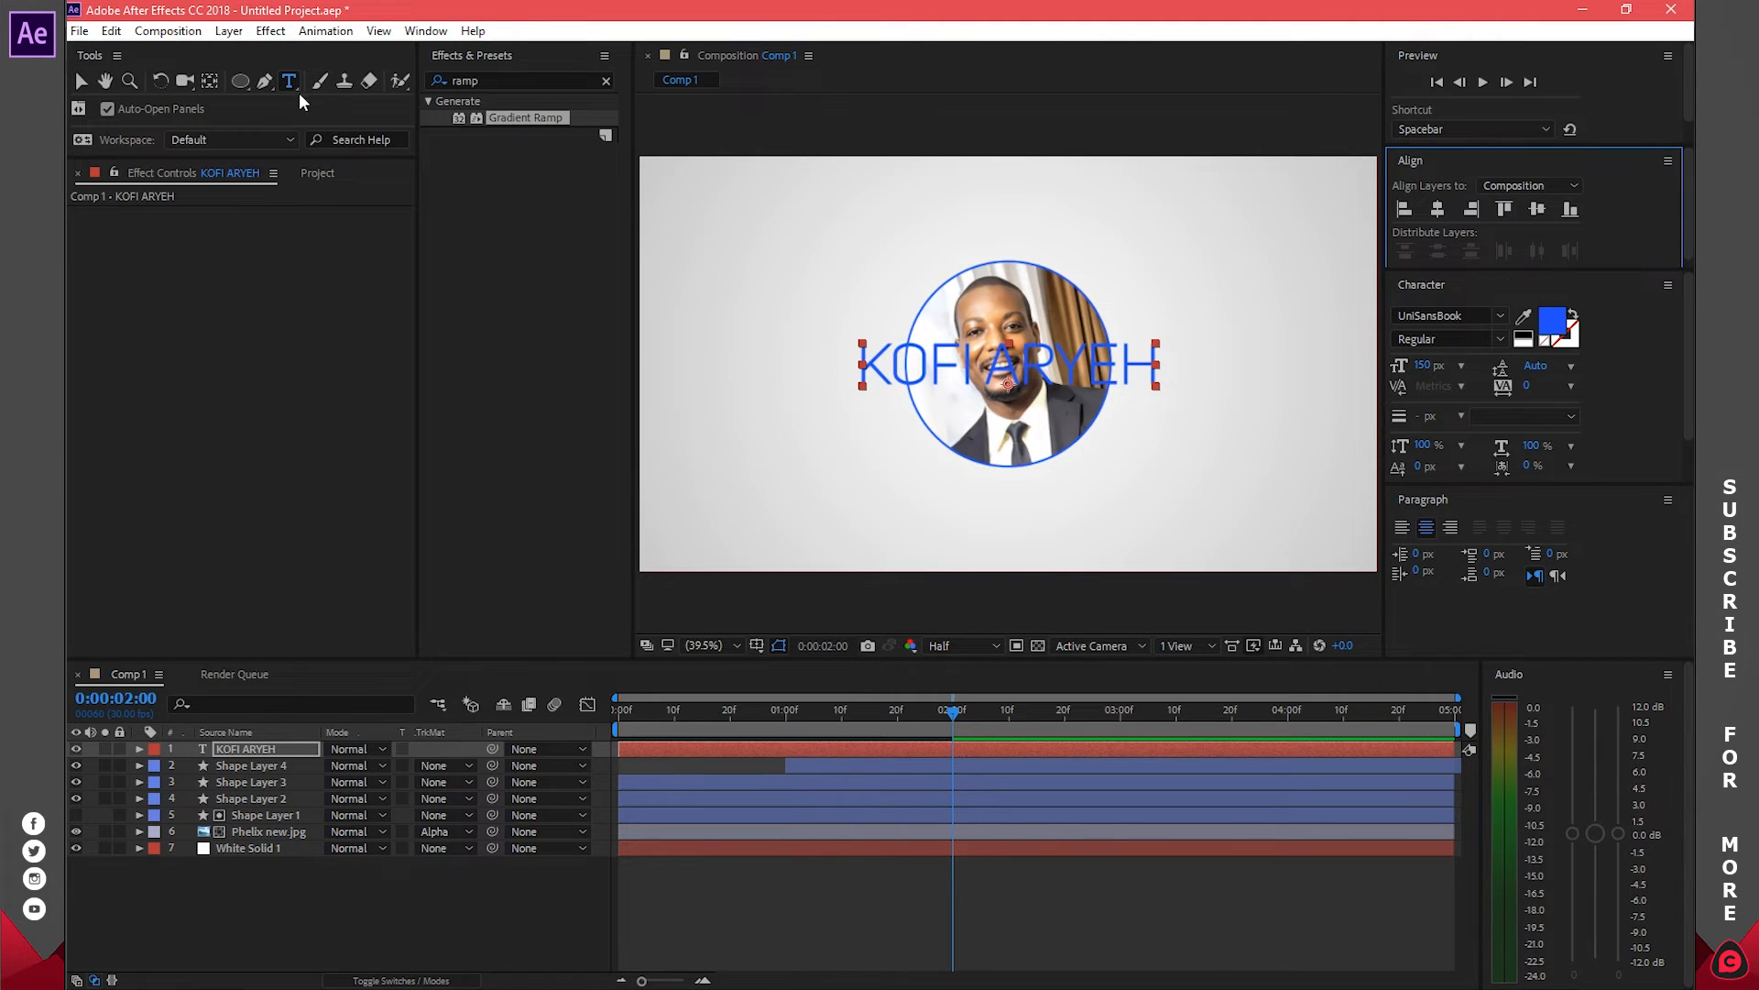
left_click(211, 82)
mouse_move(1008, 385)
left_mouse_down()
mouse_move(1041, 369)
mouse_move(1015, 361)
left_mouse_up()
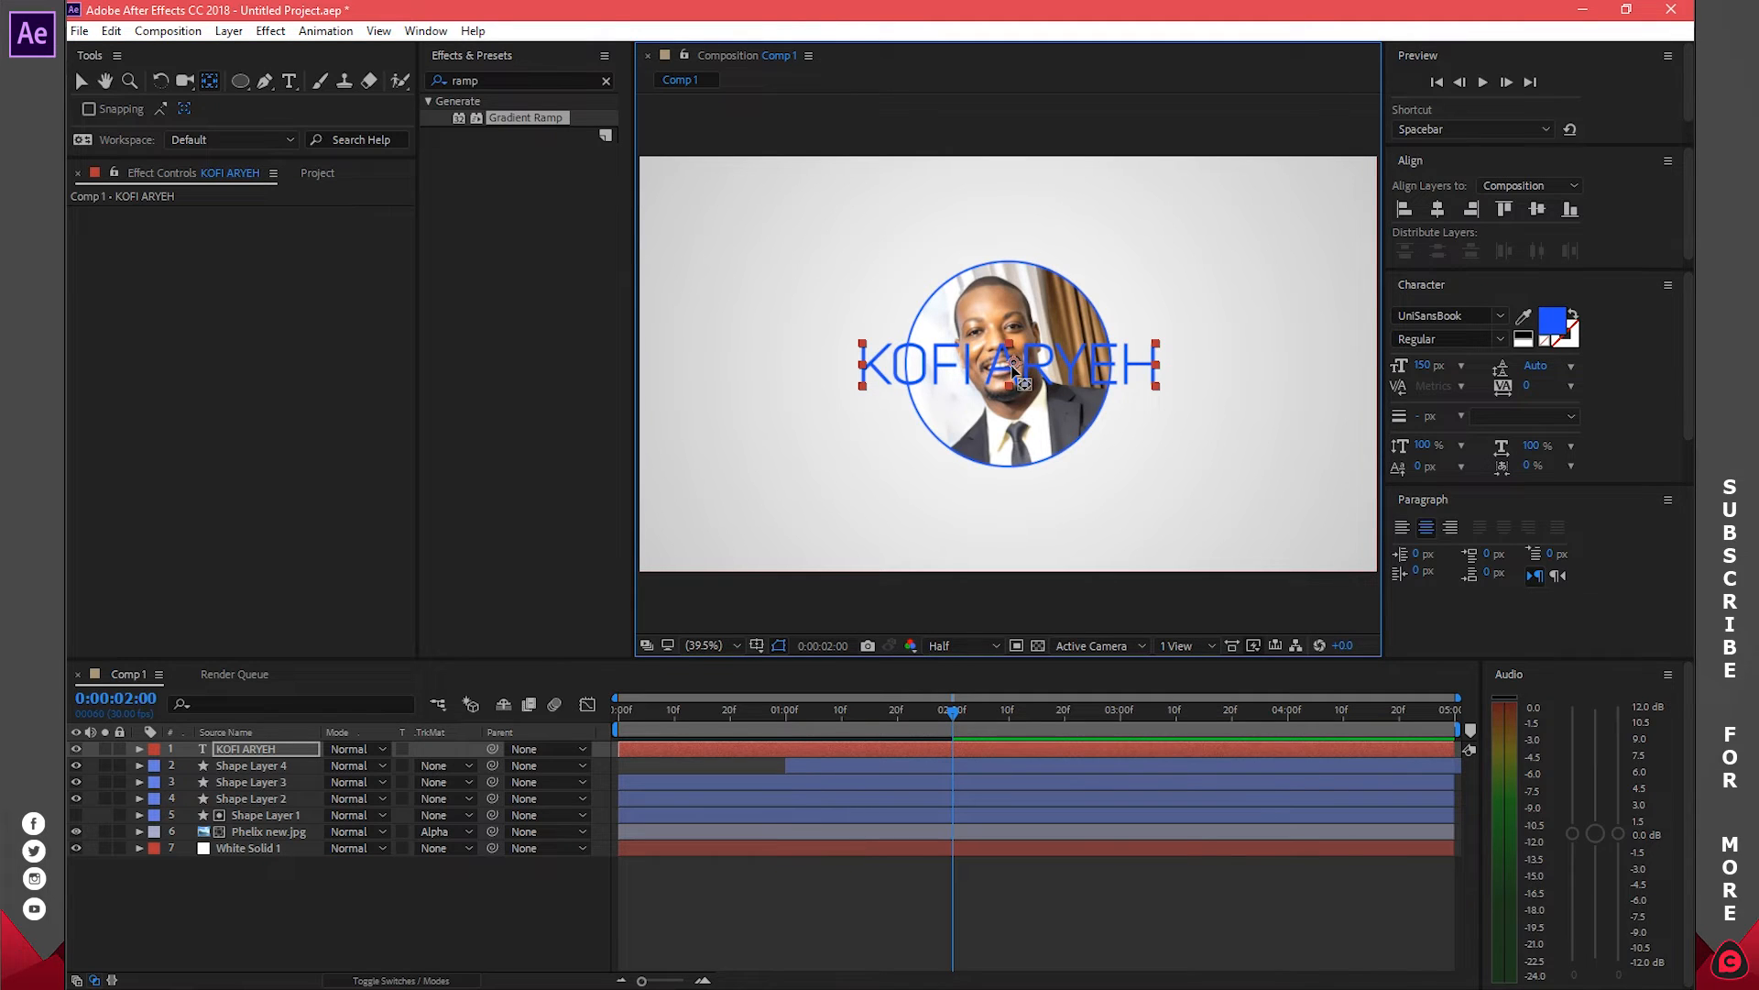
left_click(211, 82)
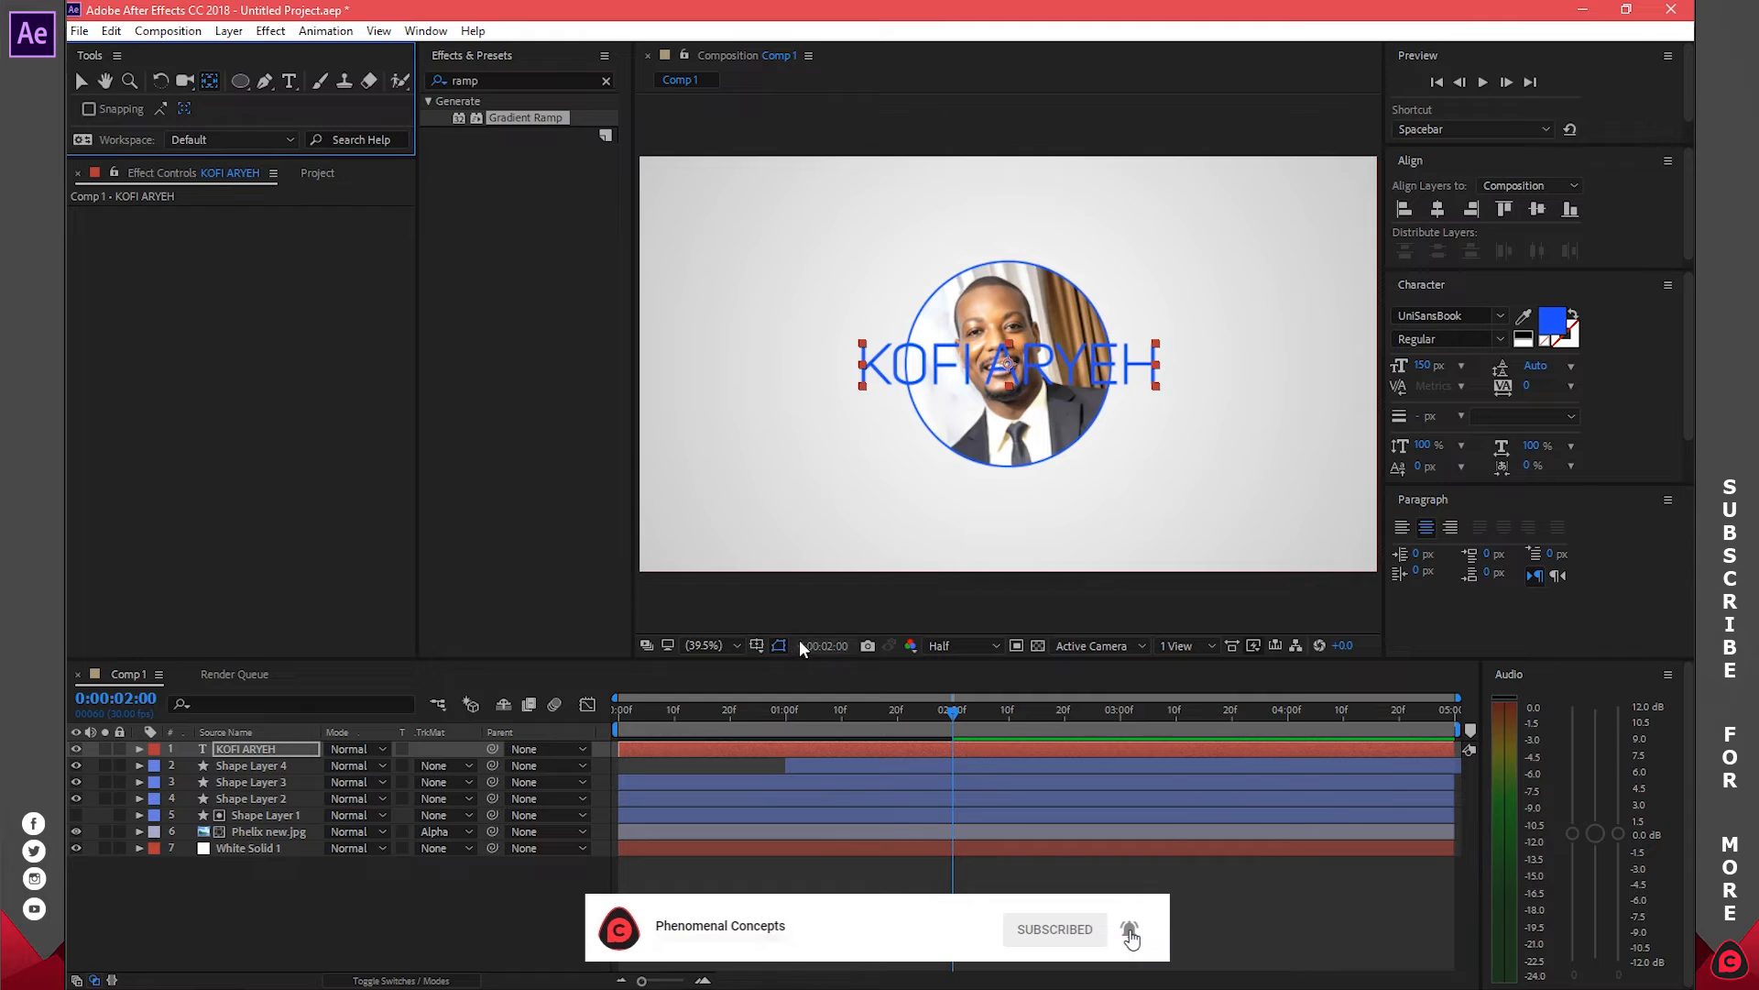
double_click(1026, 366)
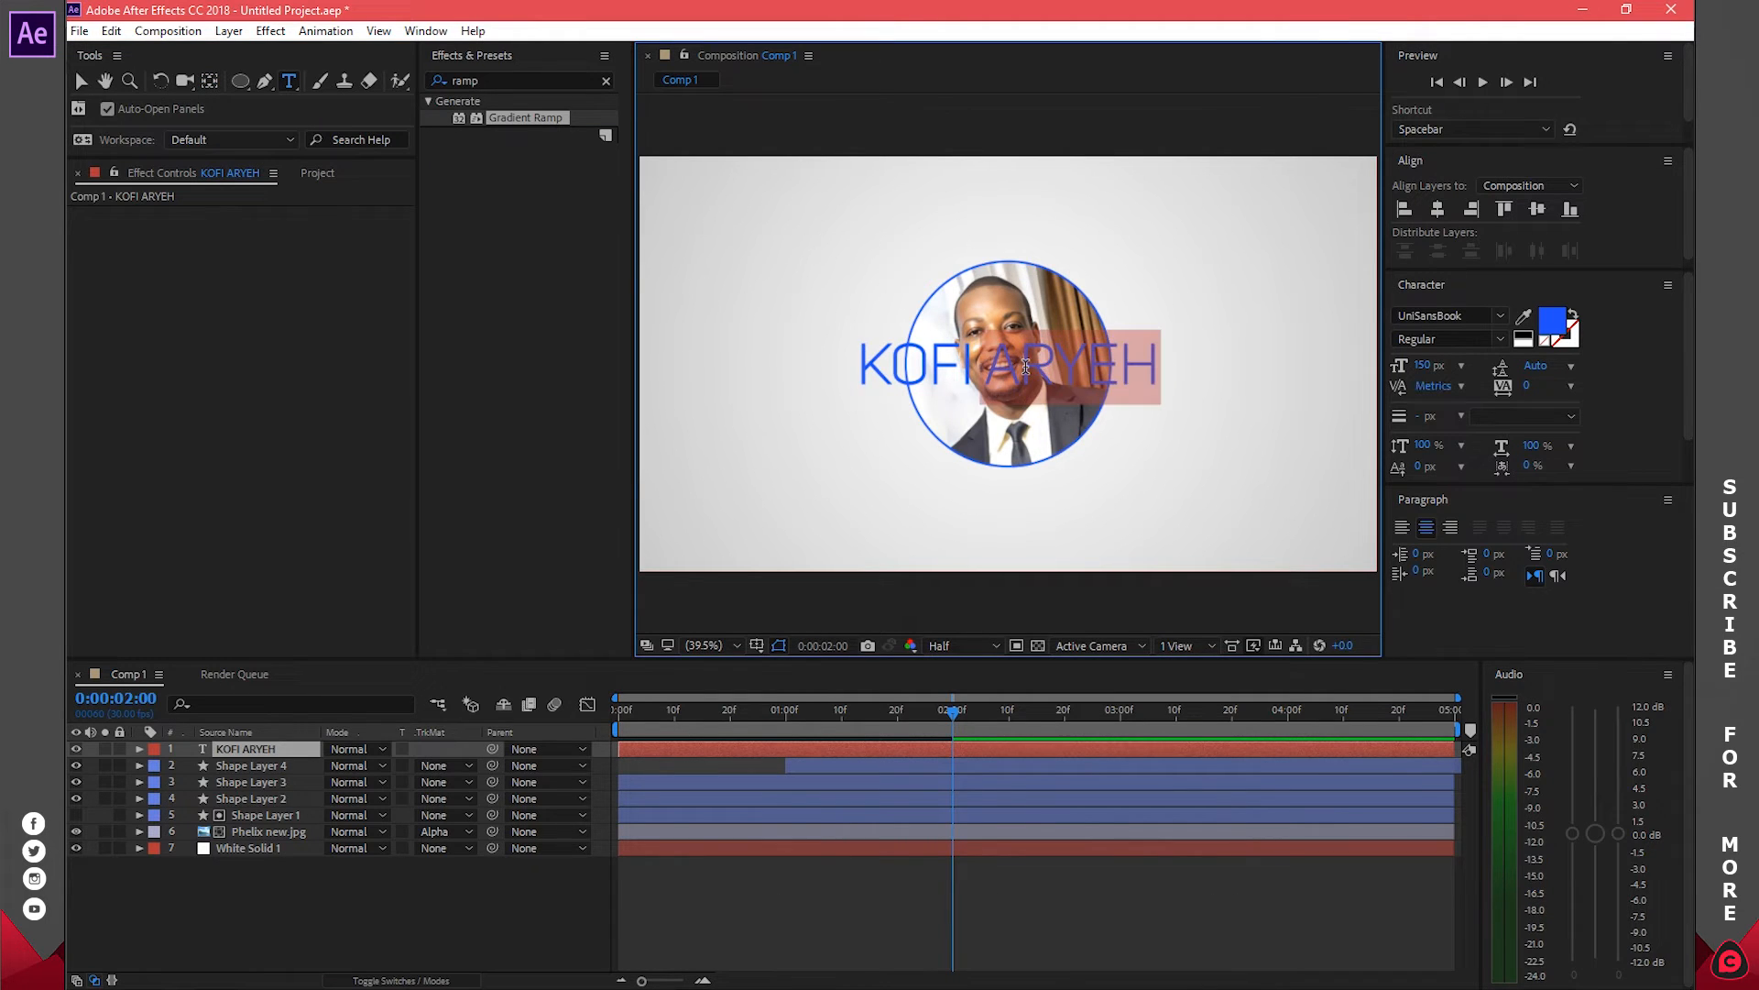
left_click(1462, 366)
left_click(1466, 642)
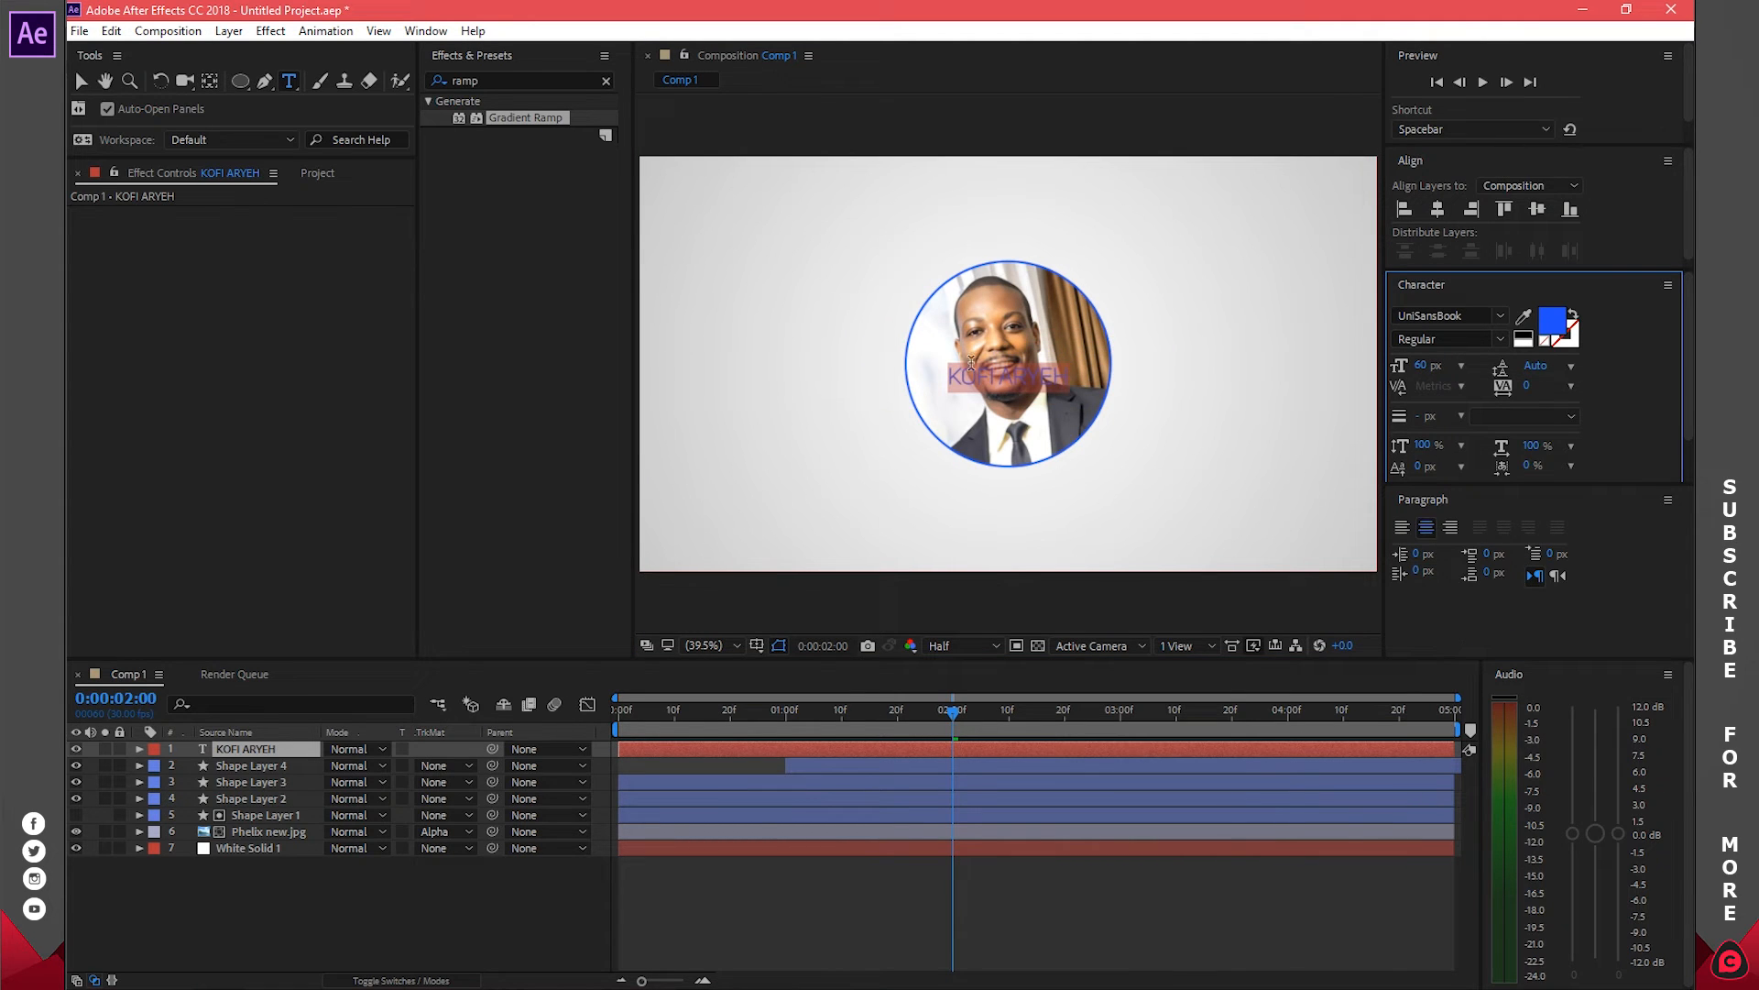
left_click(629, 751)
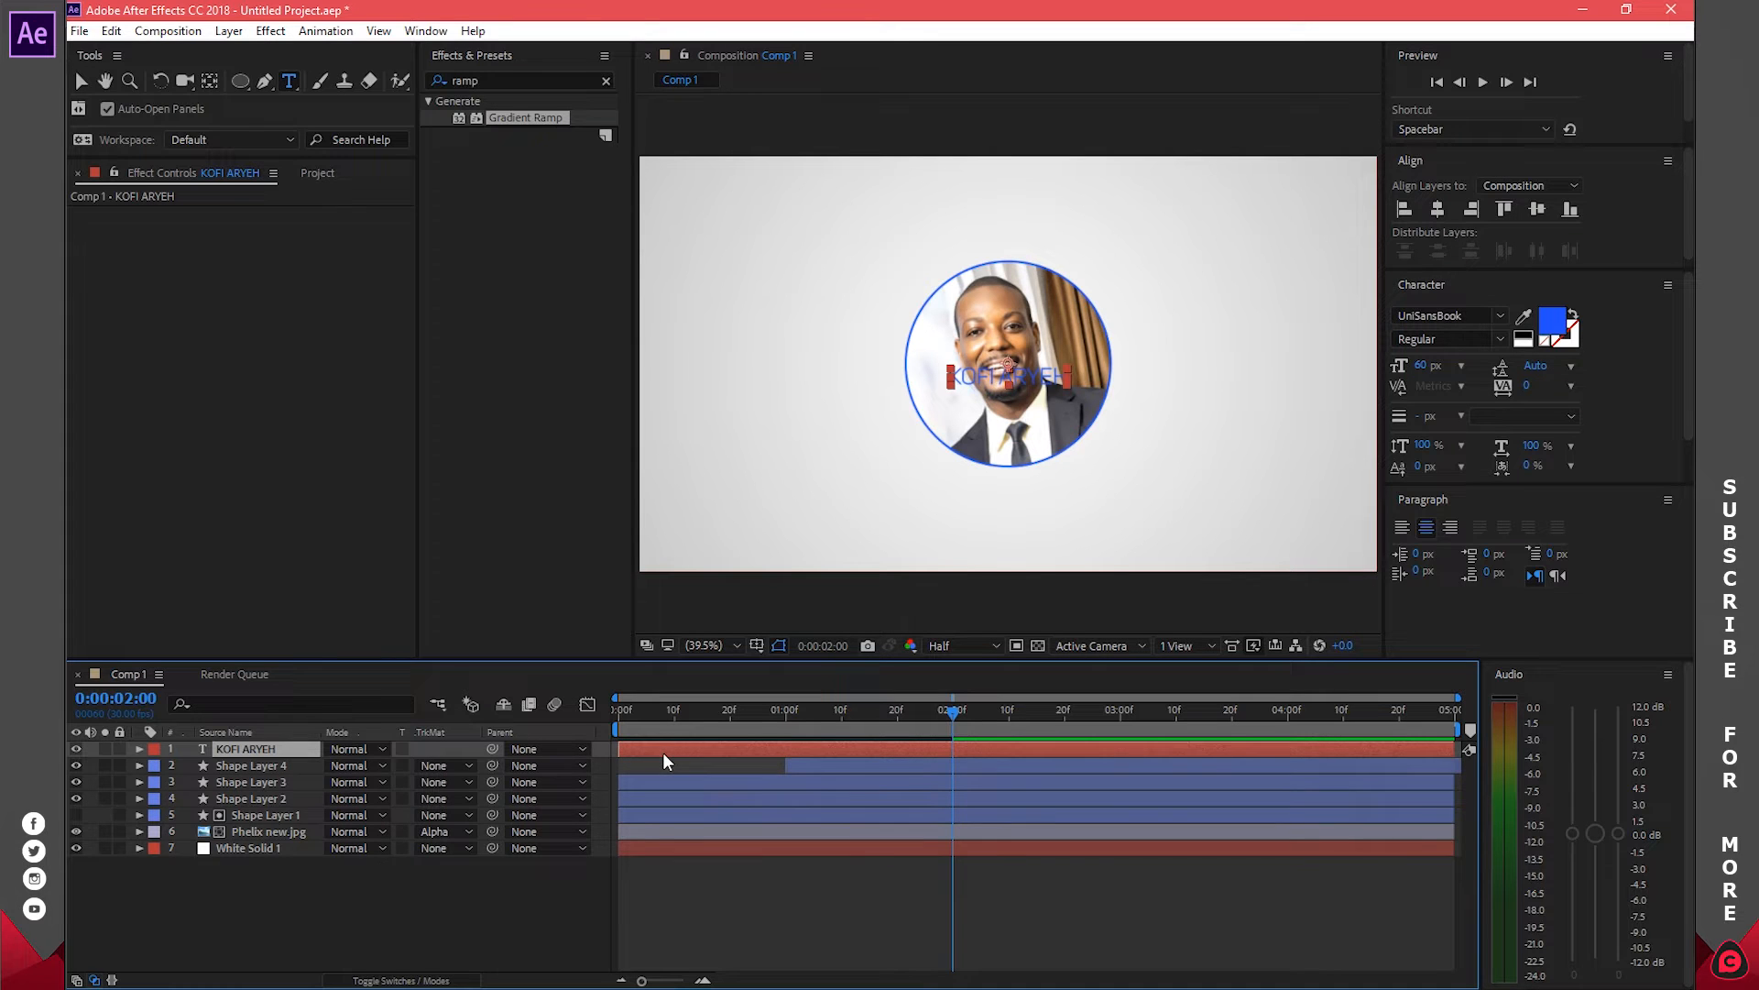
Move the name down to Position Y 832, just below the portrait circle
key("p")
left_click_drag(370, 765, 654, 768)
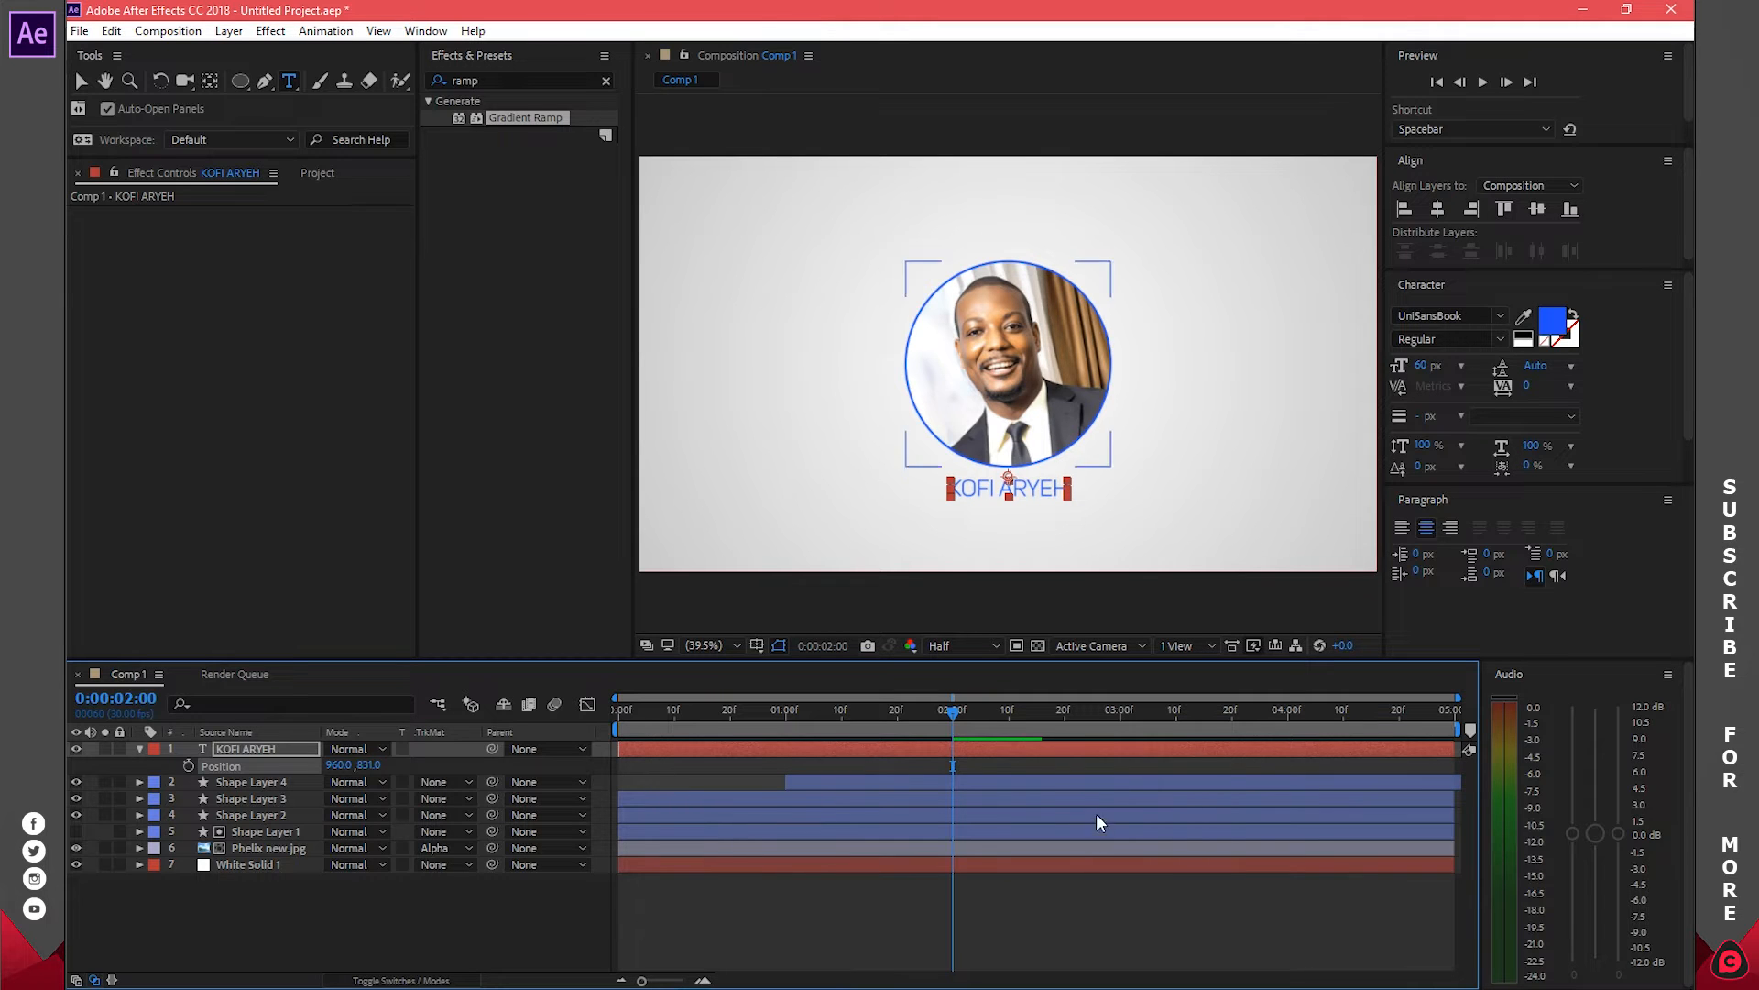
left_click(1041, 766)
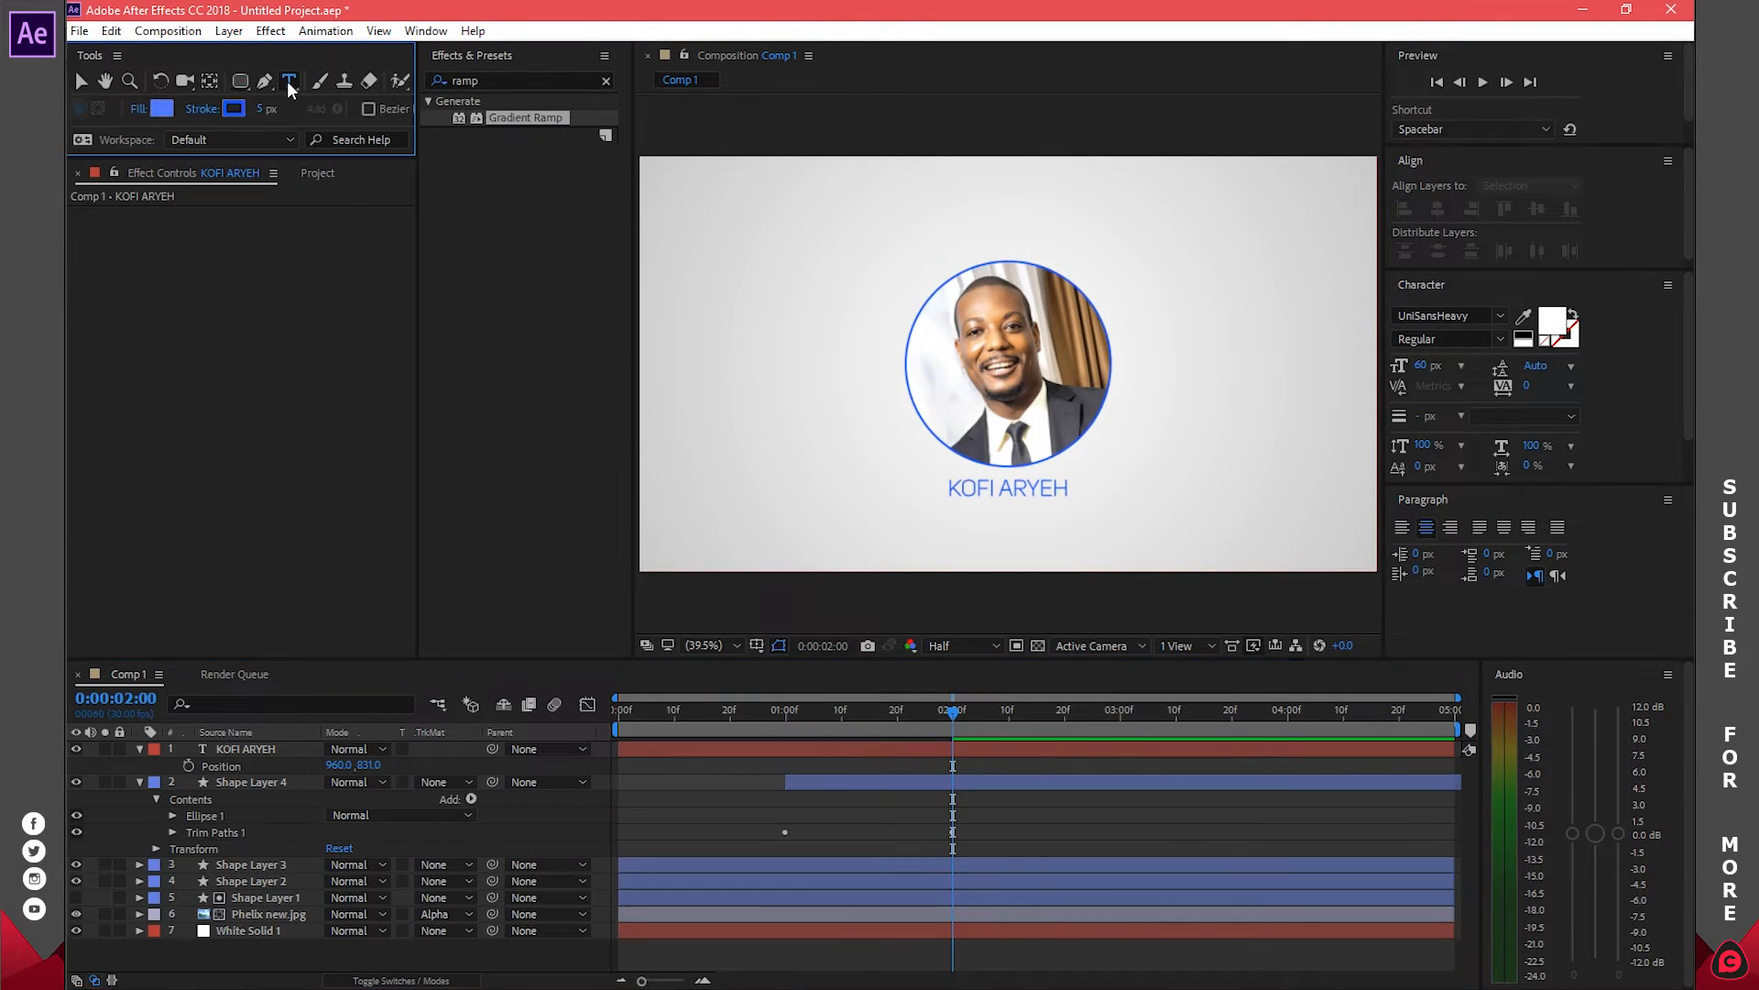
left_click(288, 81)
left_click_drag(1069, 488, 947, 488)
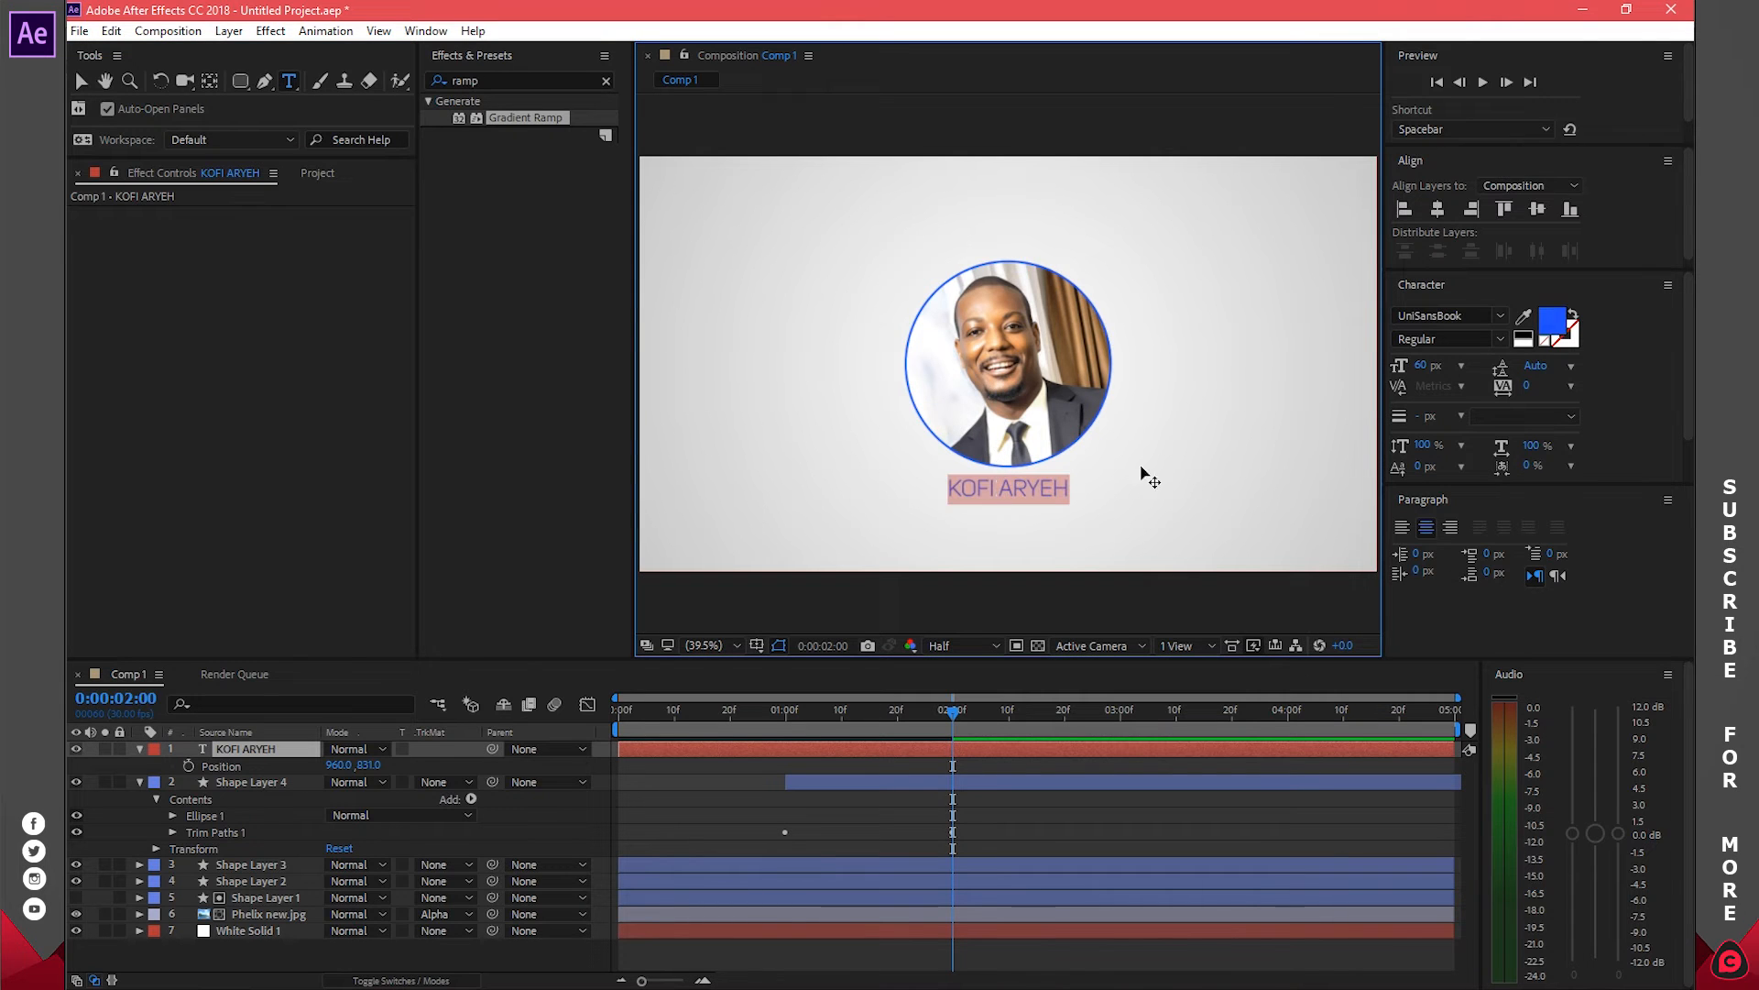
left_click(1449, 315)
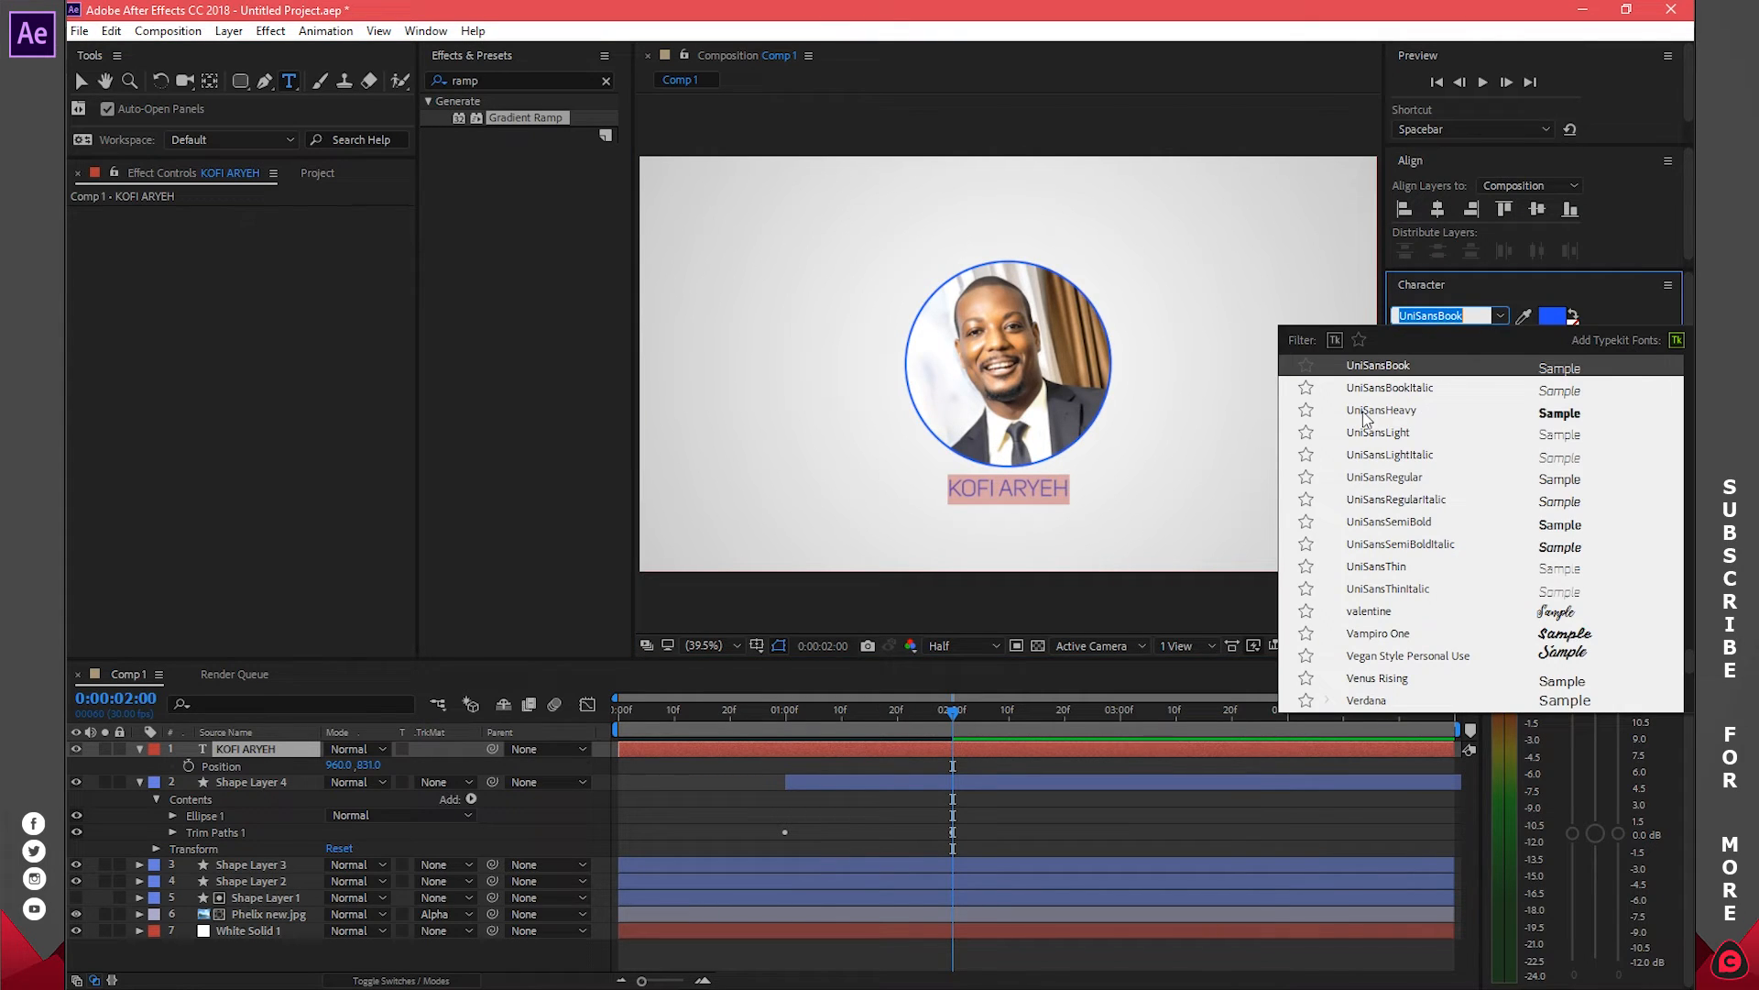
left_click(1407, 413)
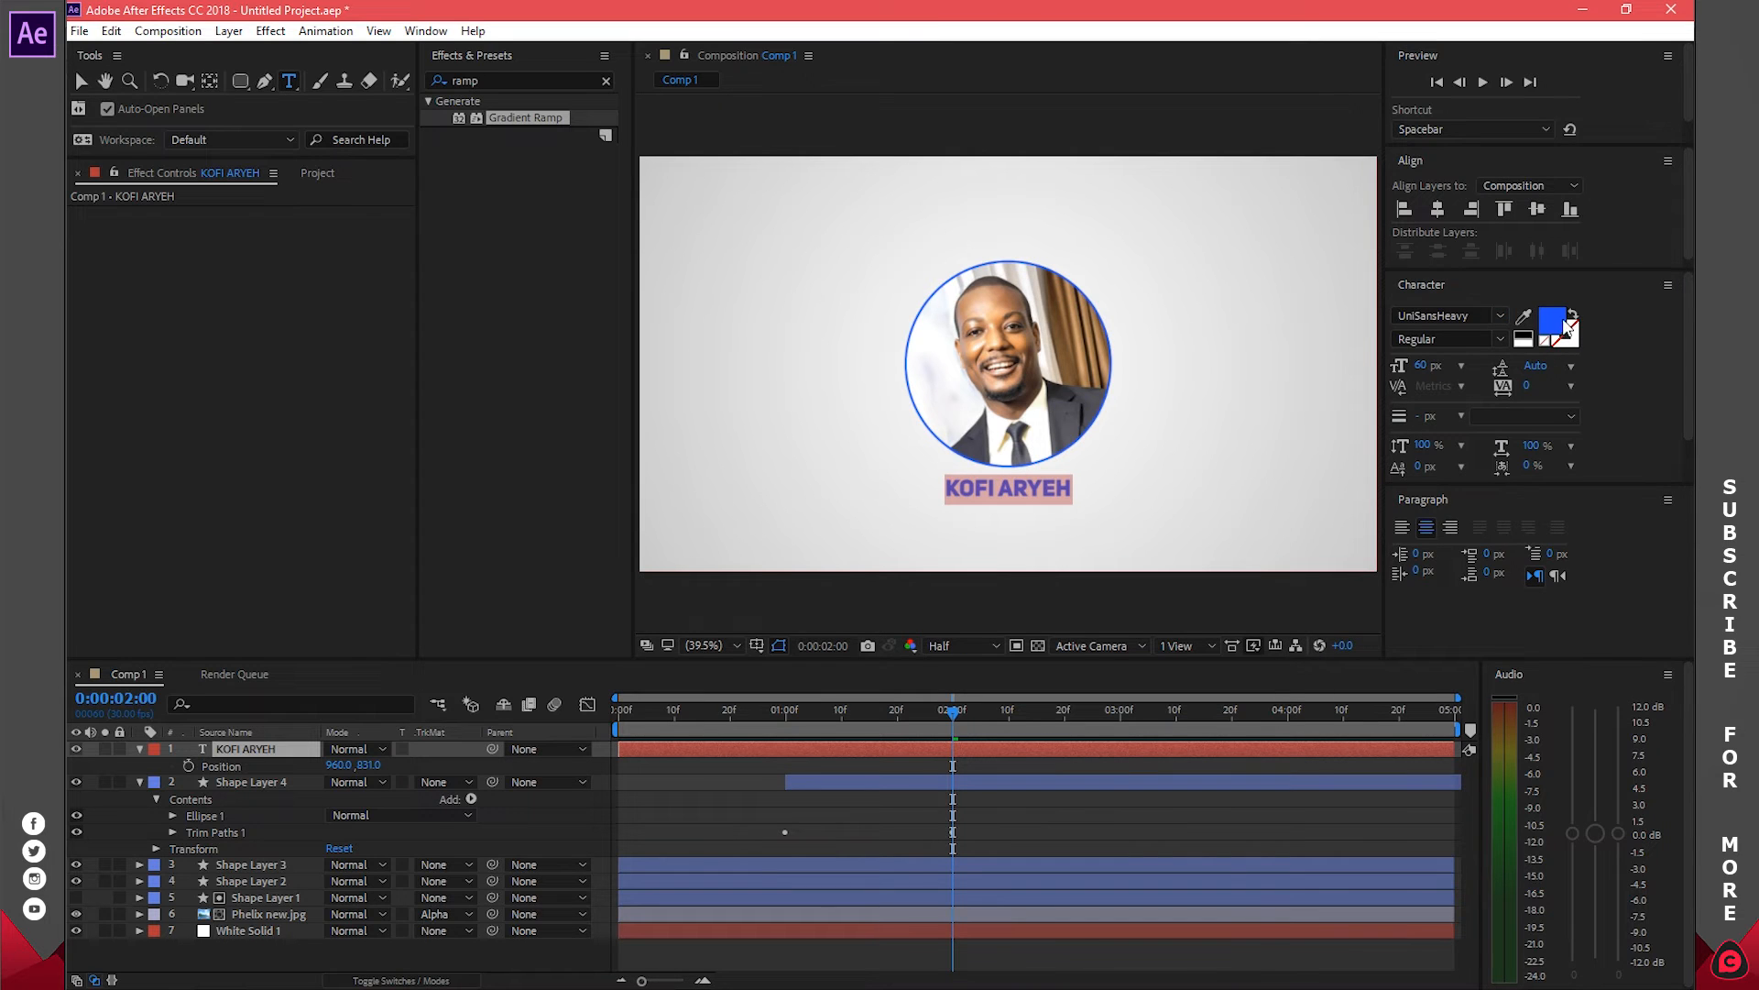
Set the name's fill colour to white (FFFFFF)
left_click(1562, 323)
left_click_drag(1257, 156, 1096, 18)
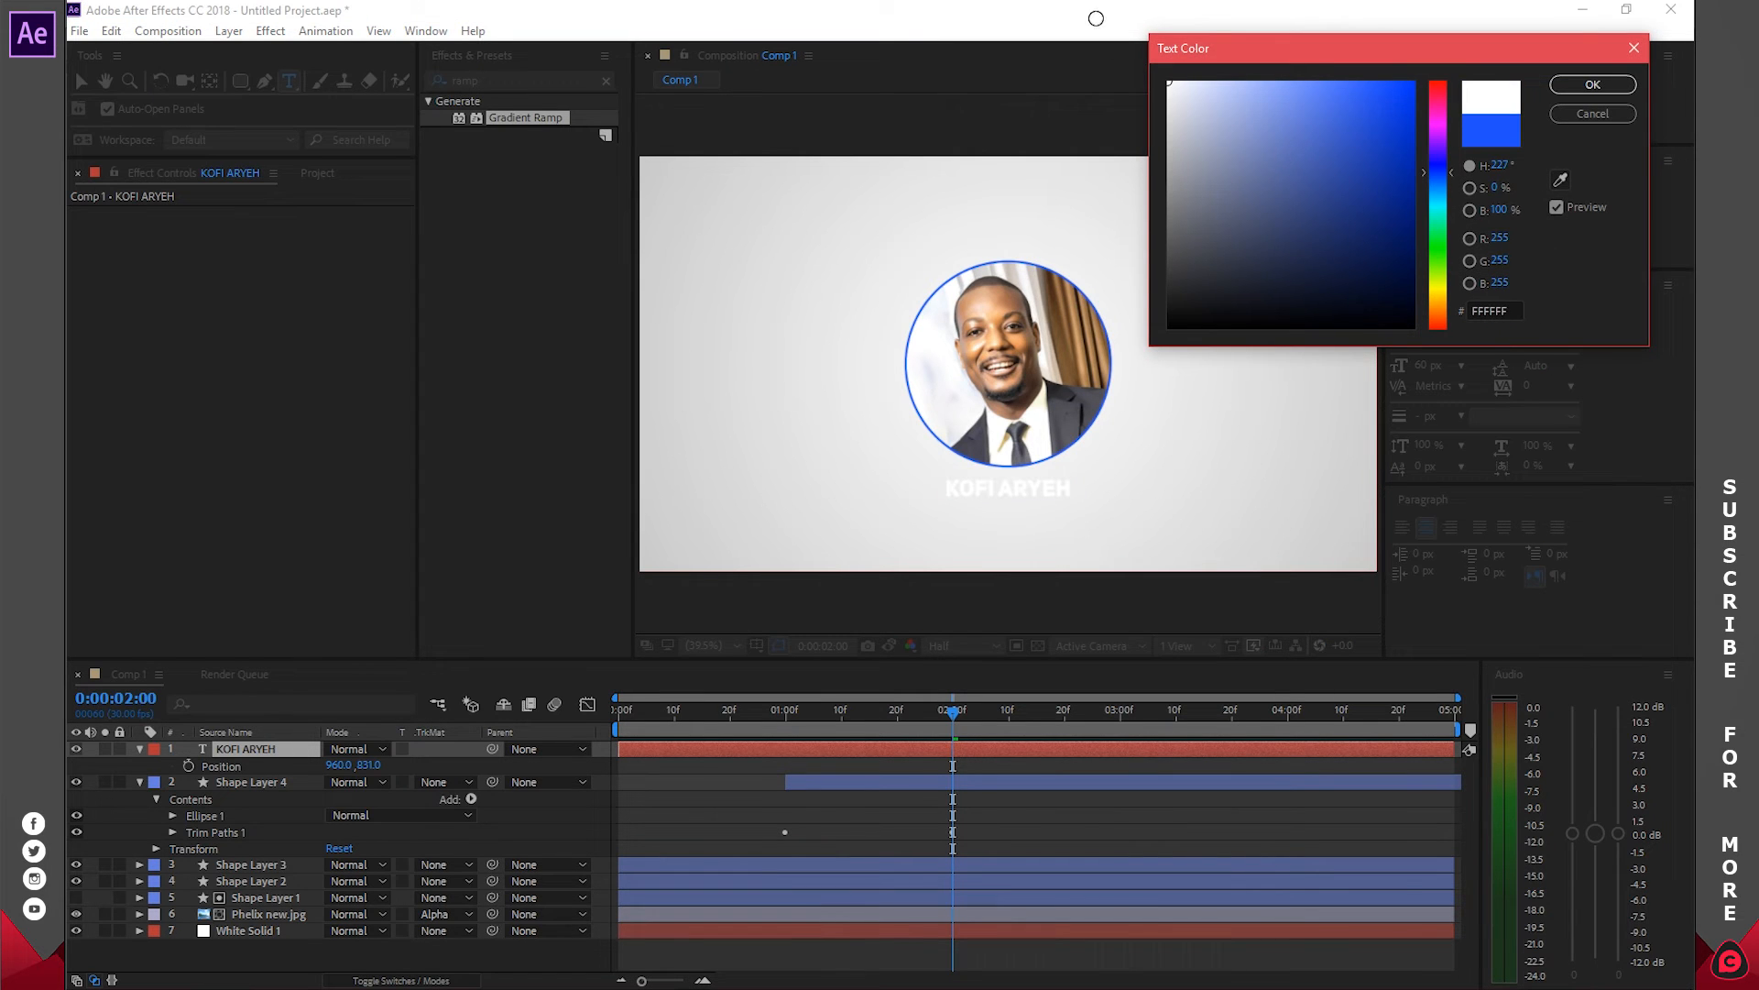
left_click(1592, 85)
left_click(1036, 783)
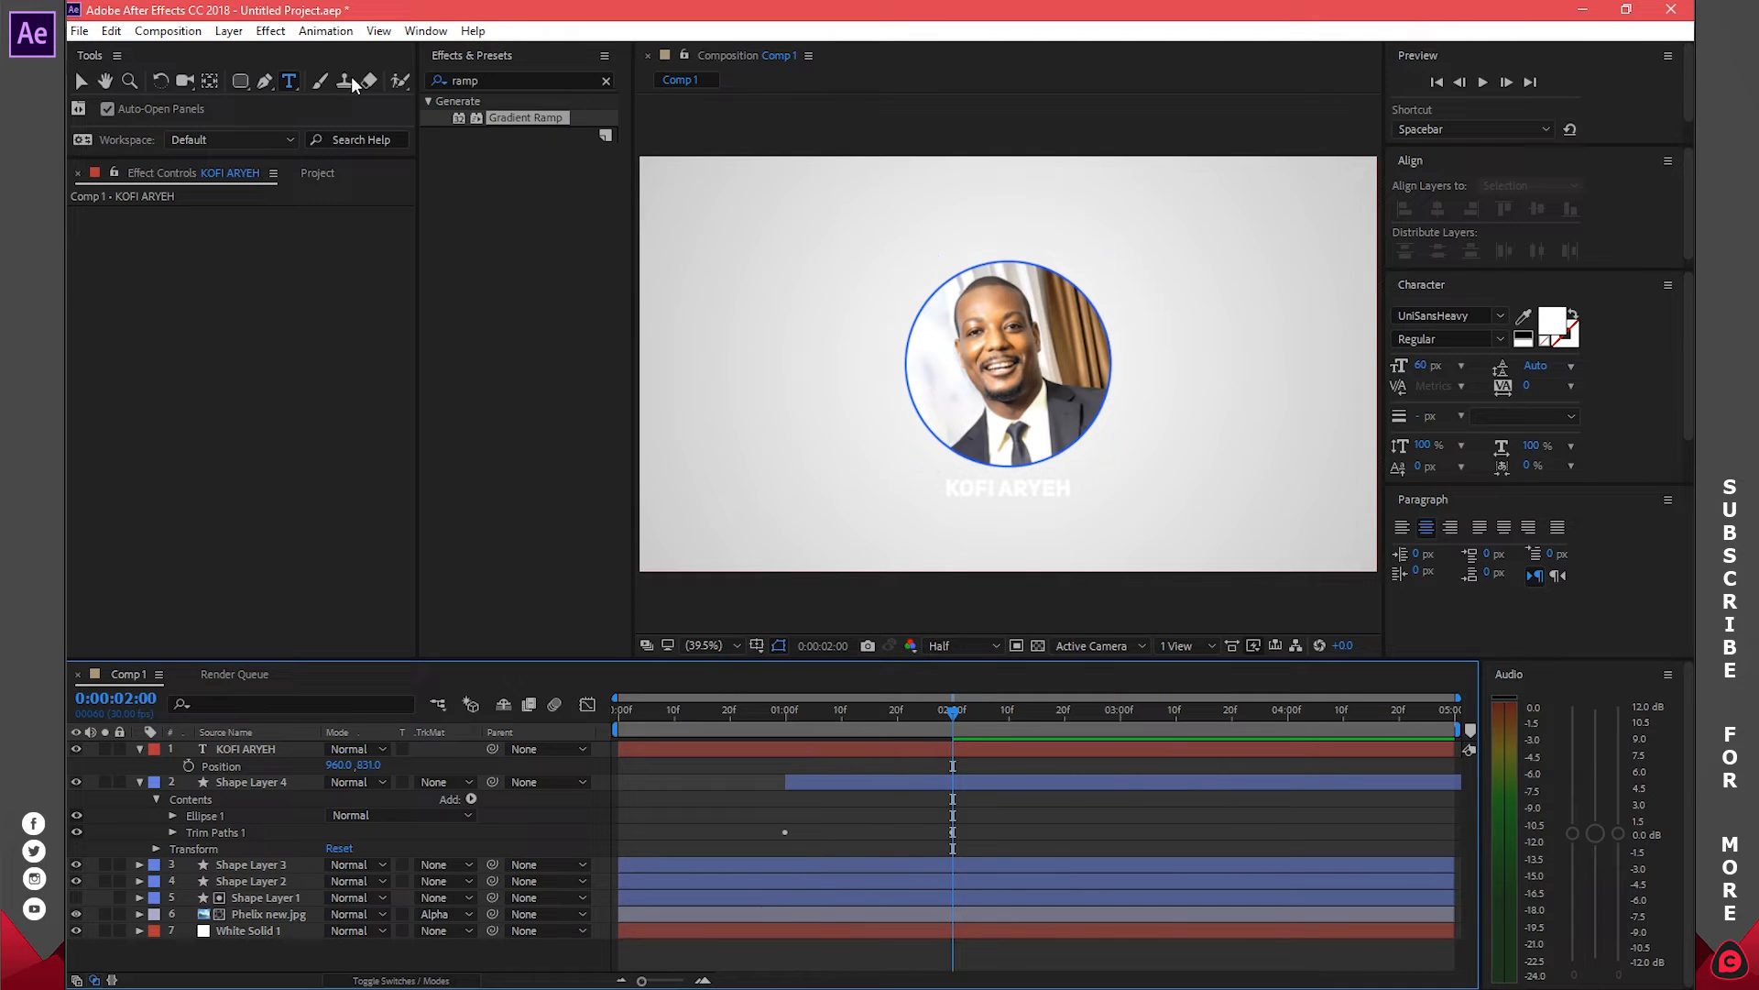
left_click_drag(242, 83, 309, 101)
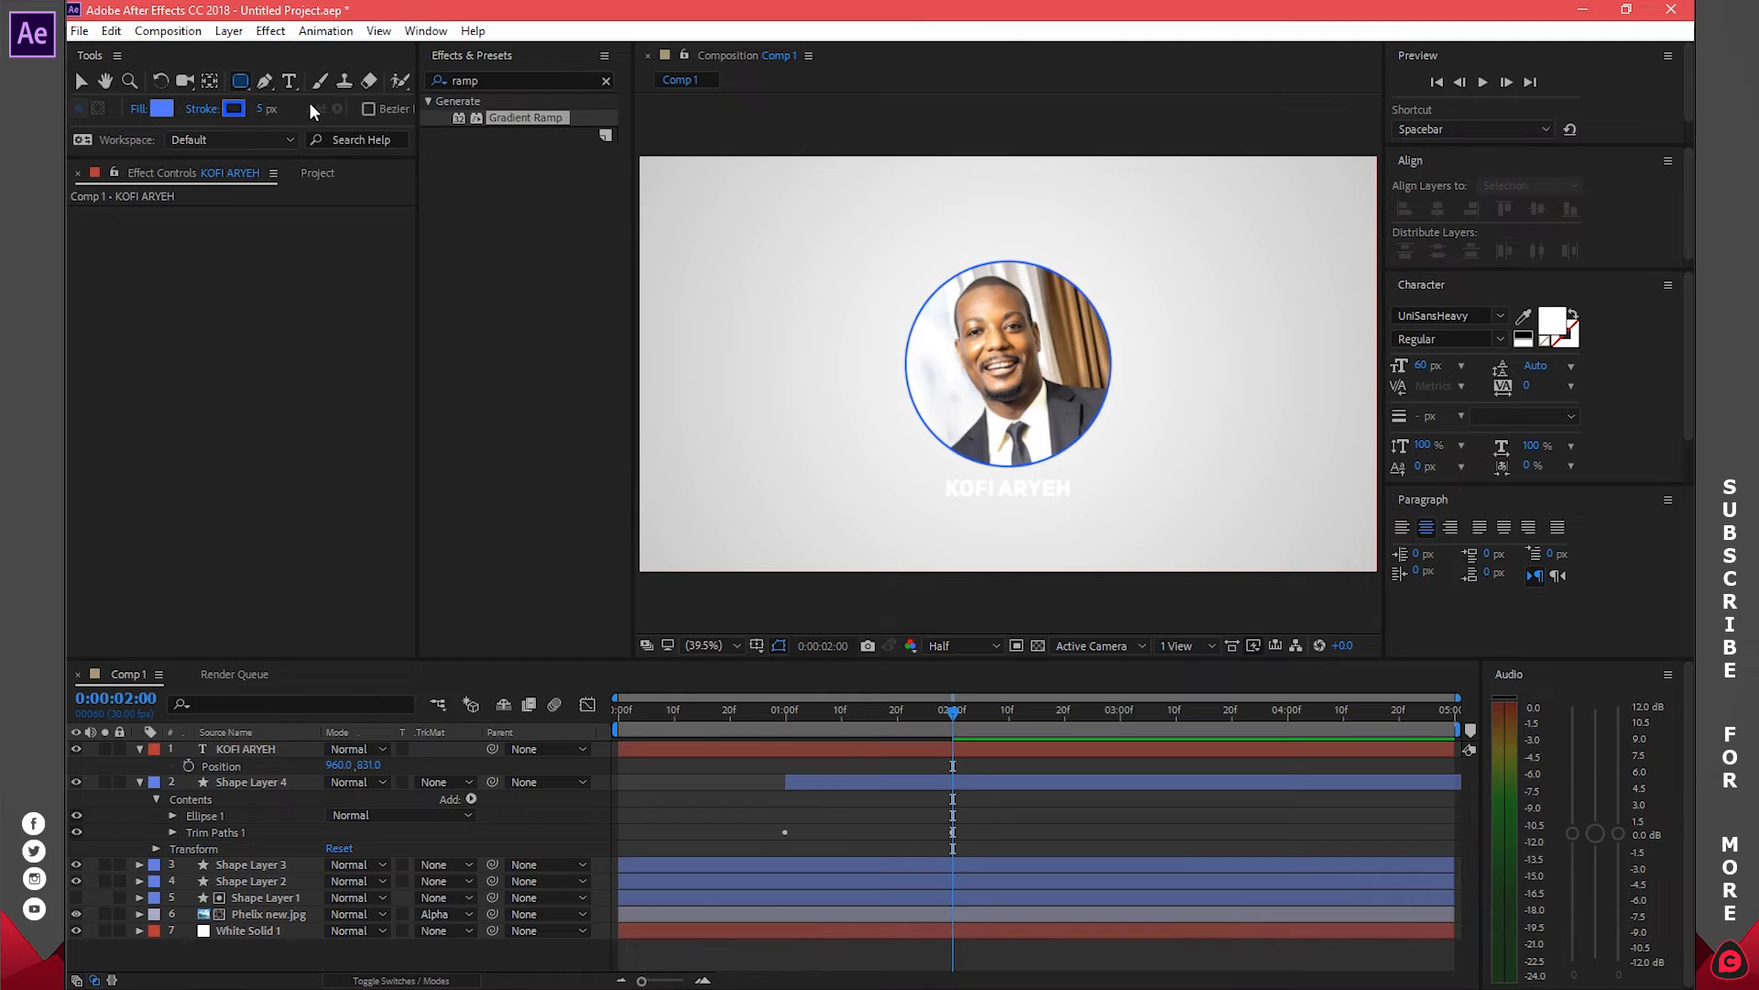
mouse_move(936, 471)
left_mouse_down()
mouse_move(1008, 508)
mouse_move(1089, 501)
left_mouse_up()
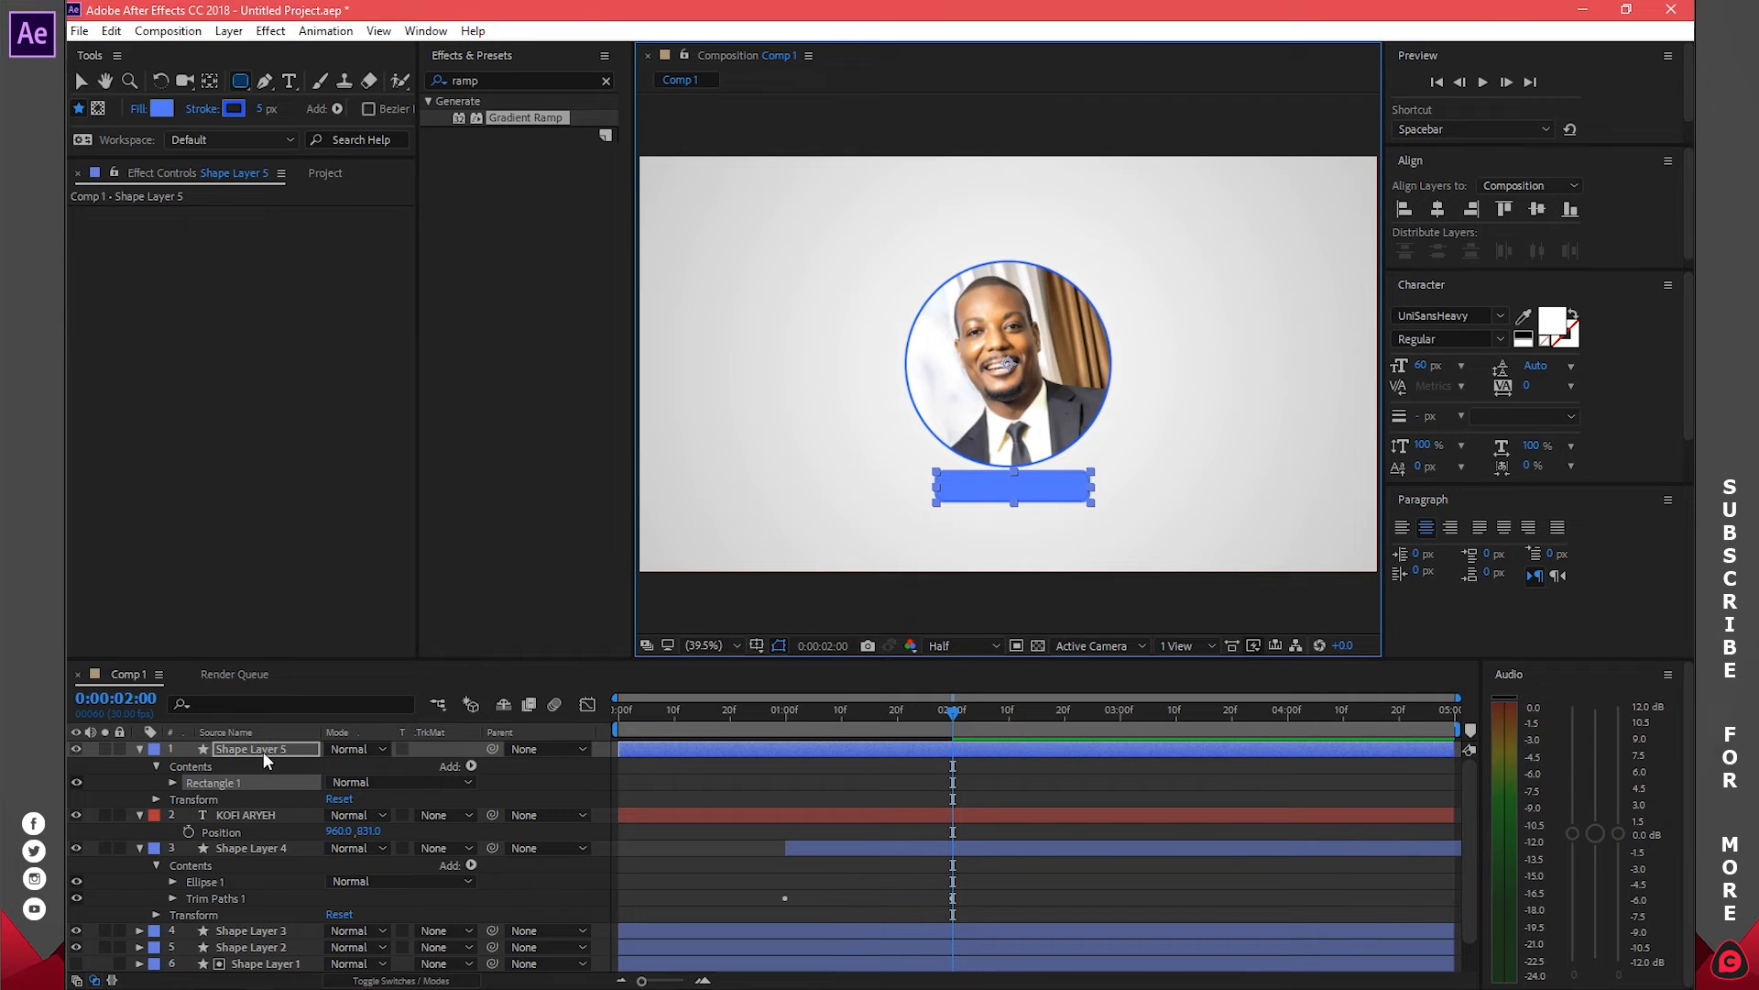
left_click(139, 749)
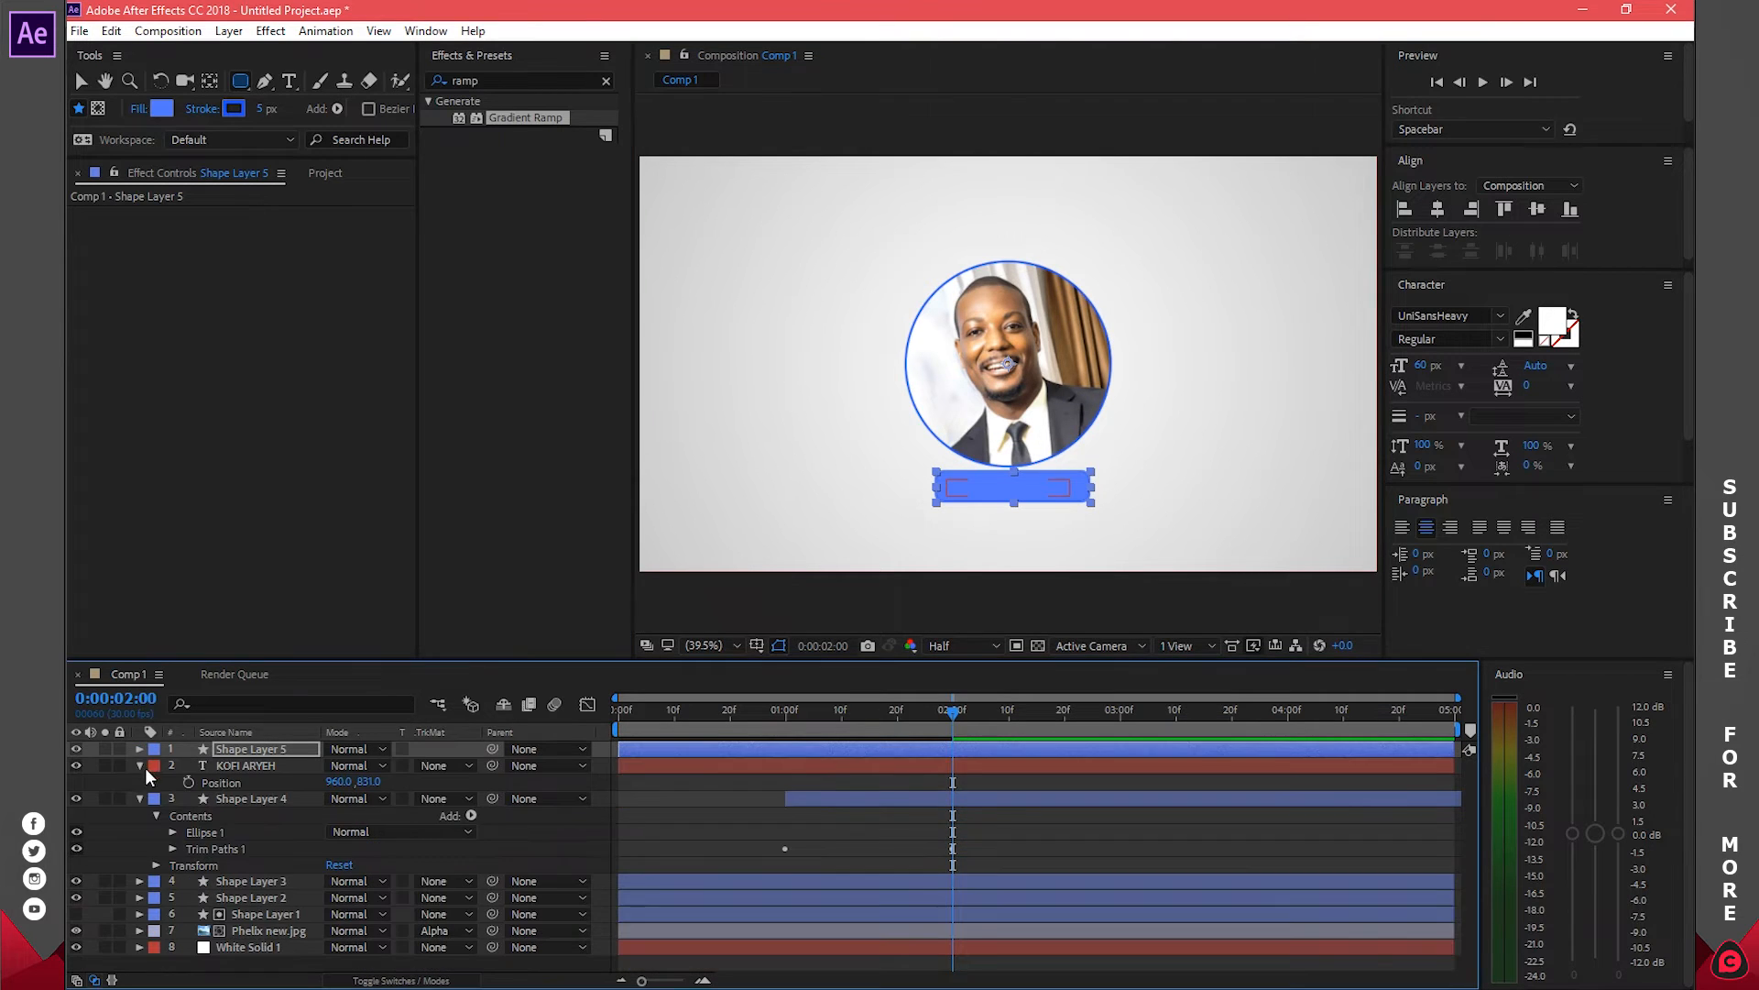
left_click(140, 799)
left_click(138, 765)
left_click_drag(278, 749, 282, 770)
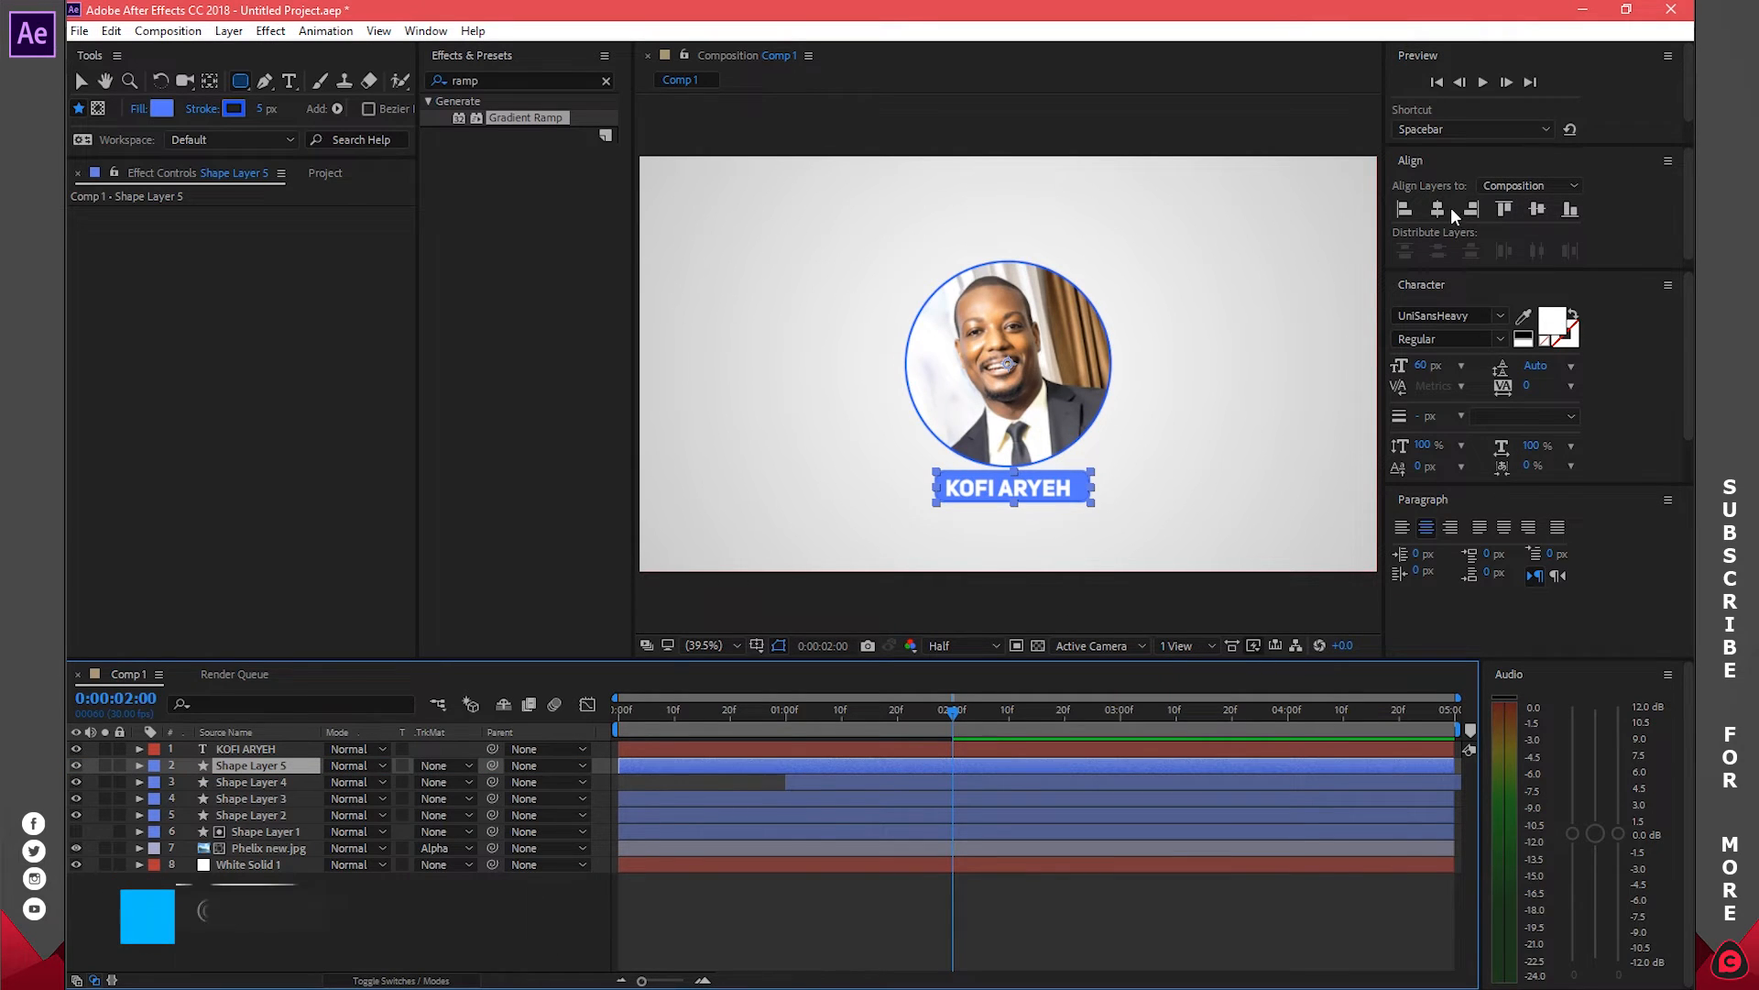
Position the bar at 960, 860 behind the name and centre its anchor point
left_click(1537, 209)
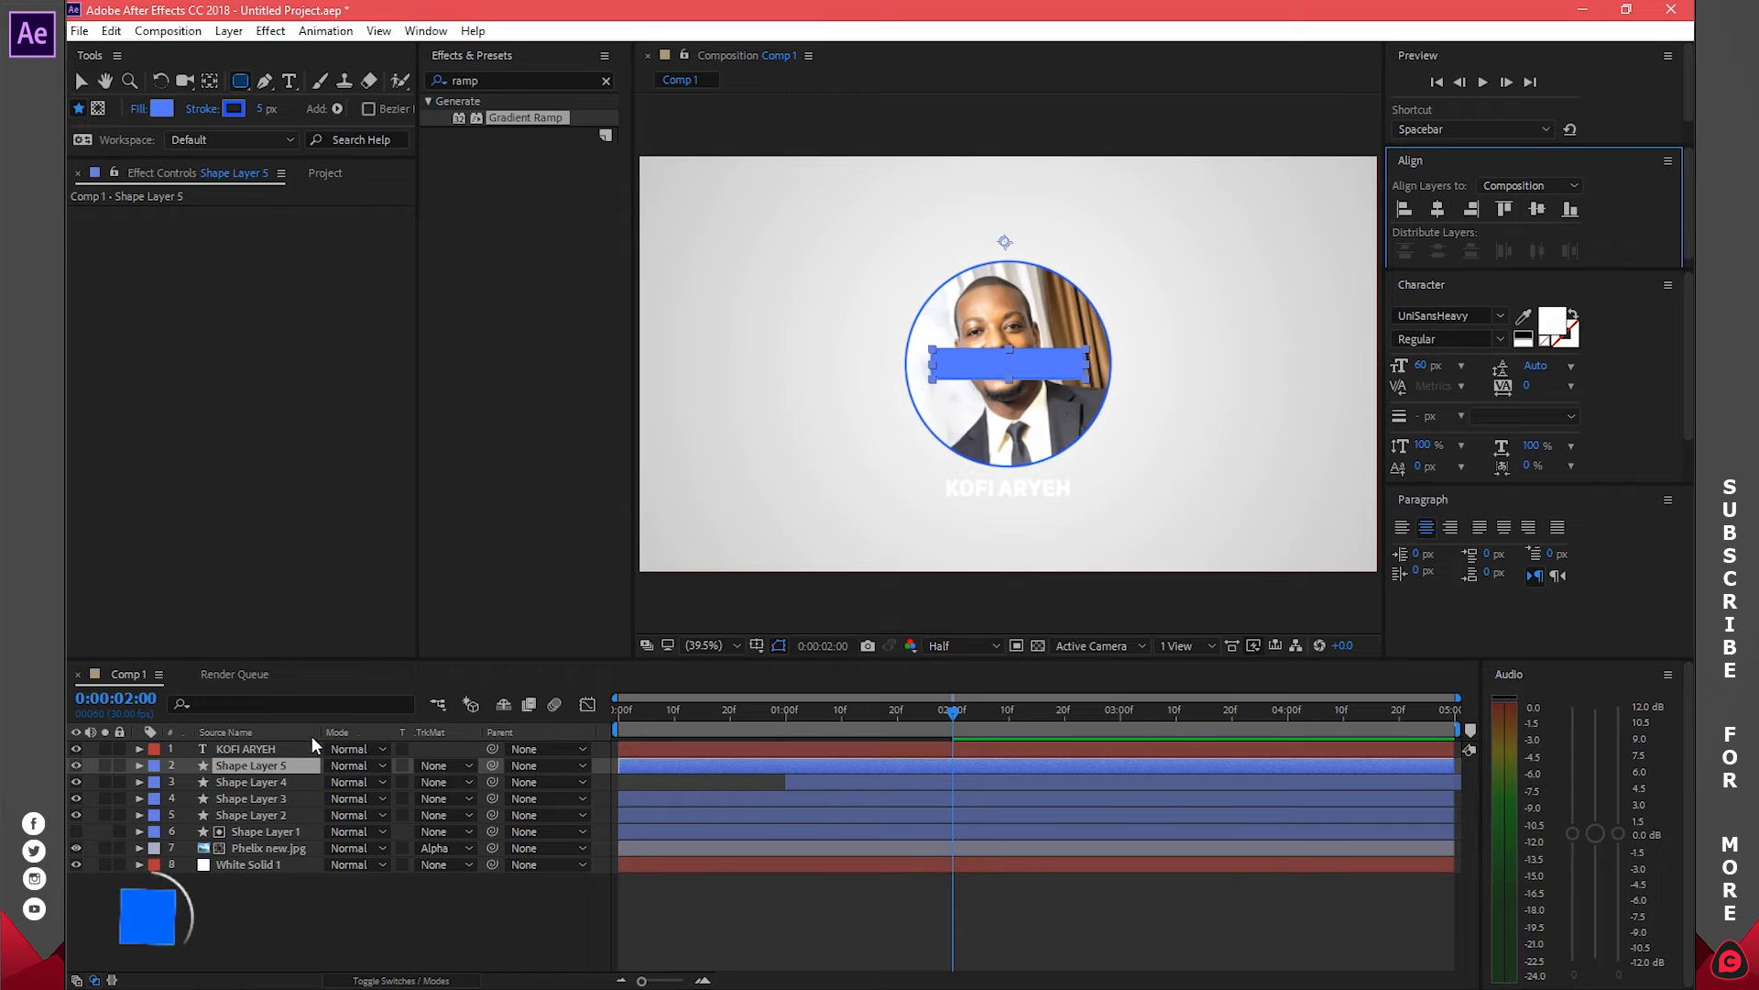
left_click(282, 766)
key("p")
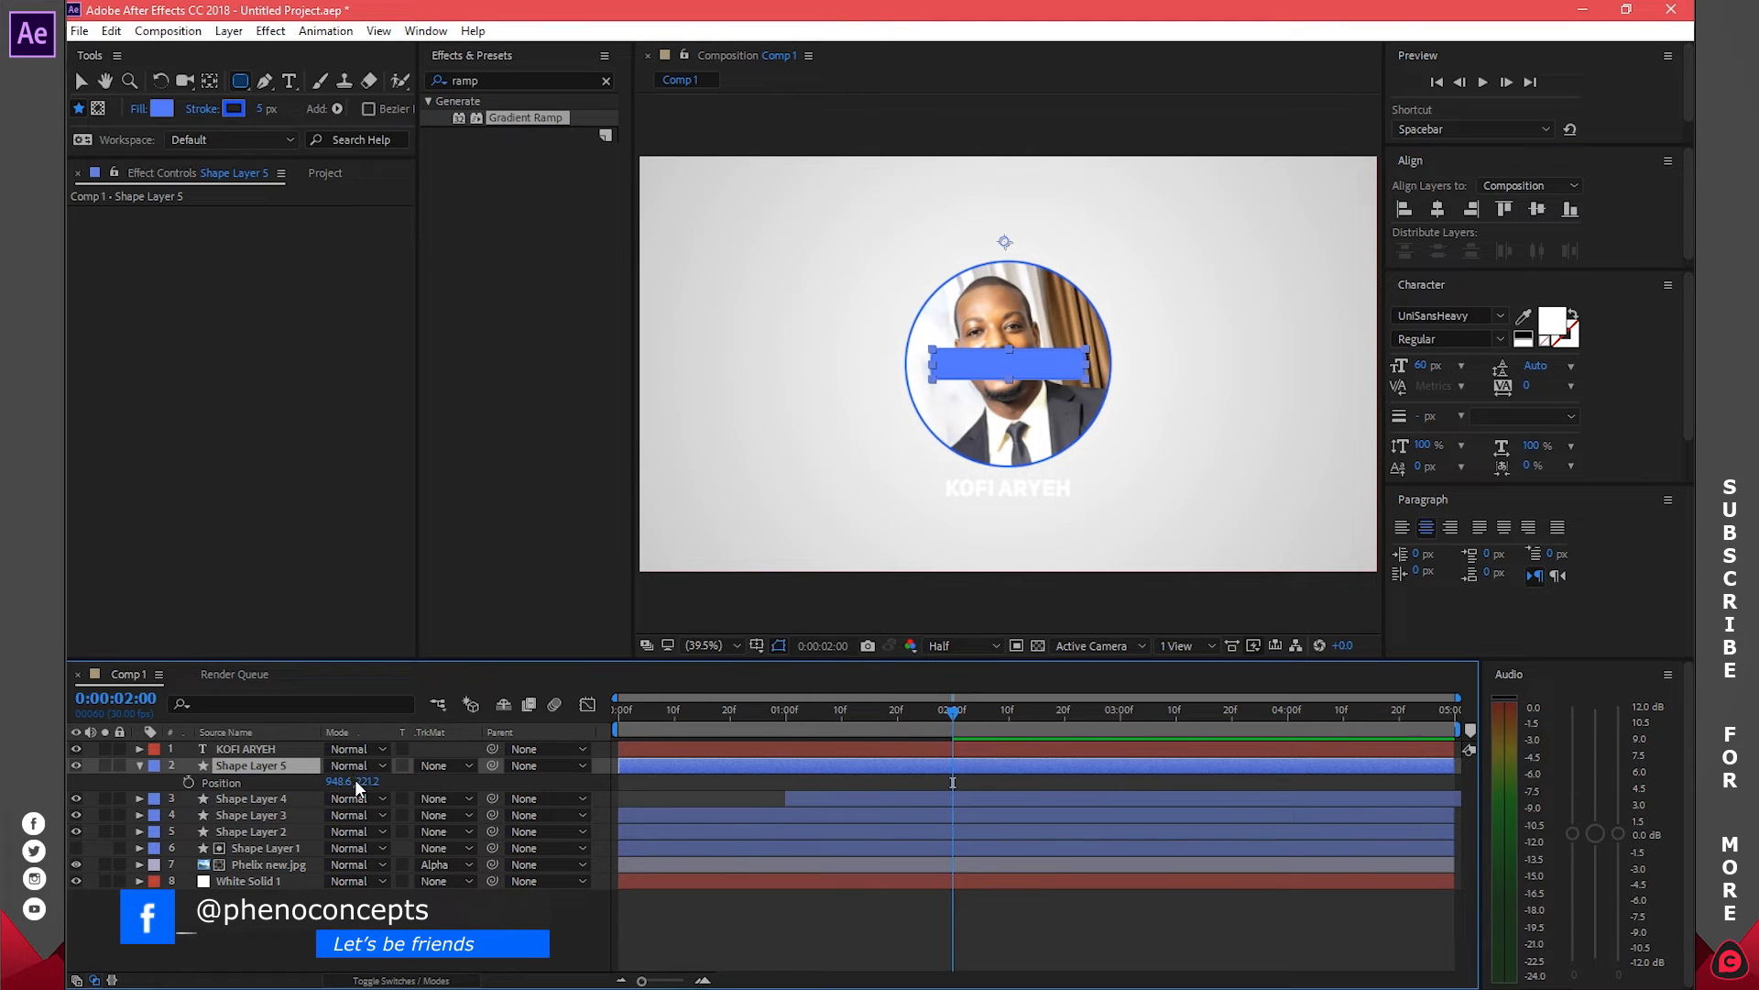
left_click_drag(357, 781, 700, 767)
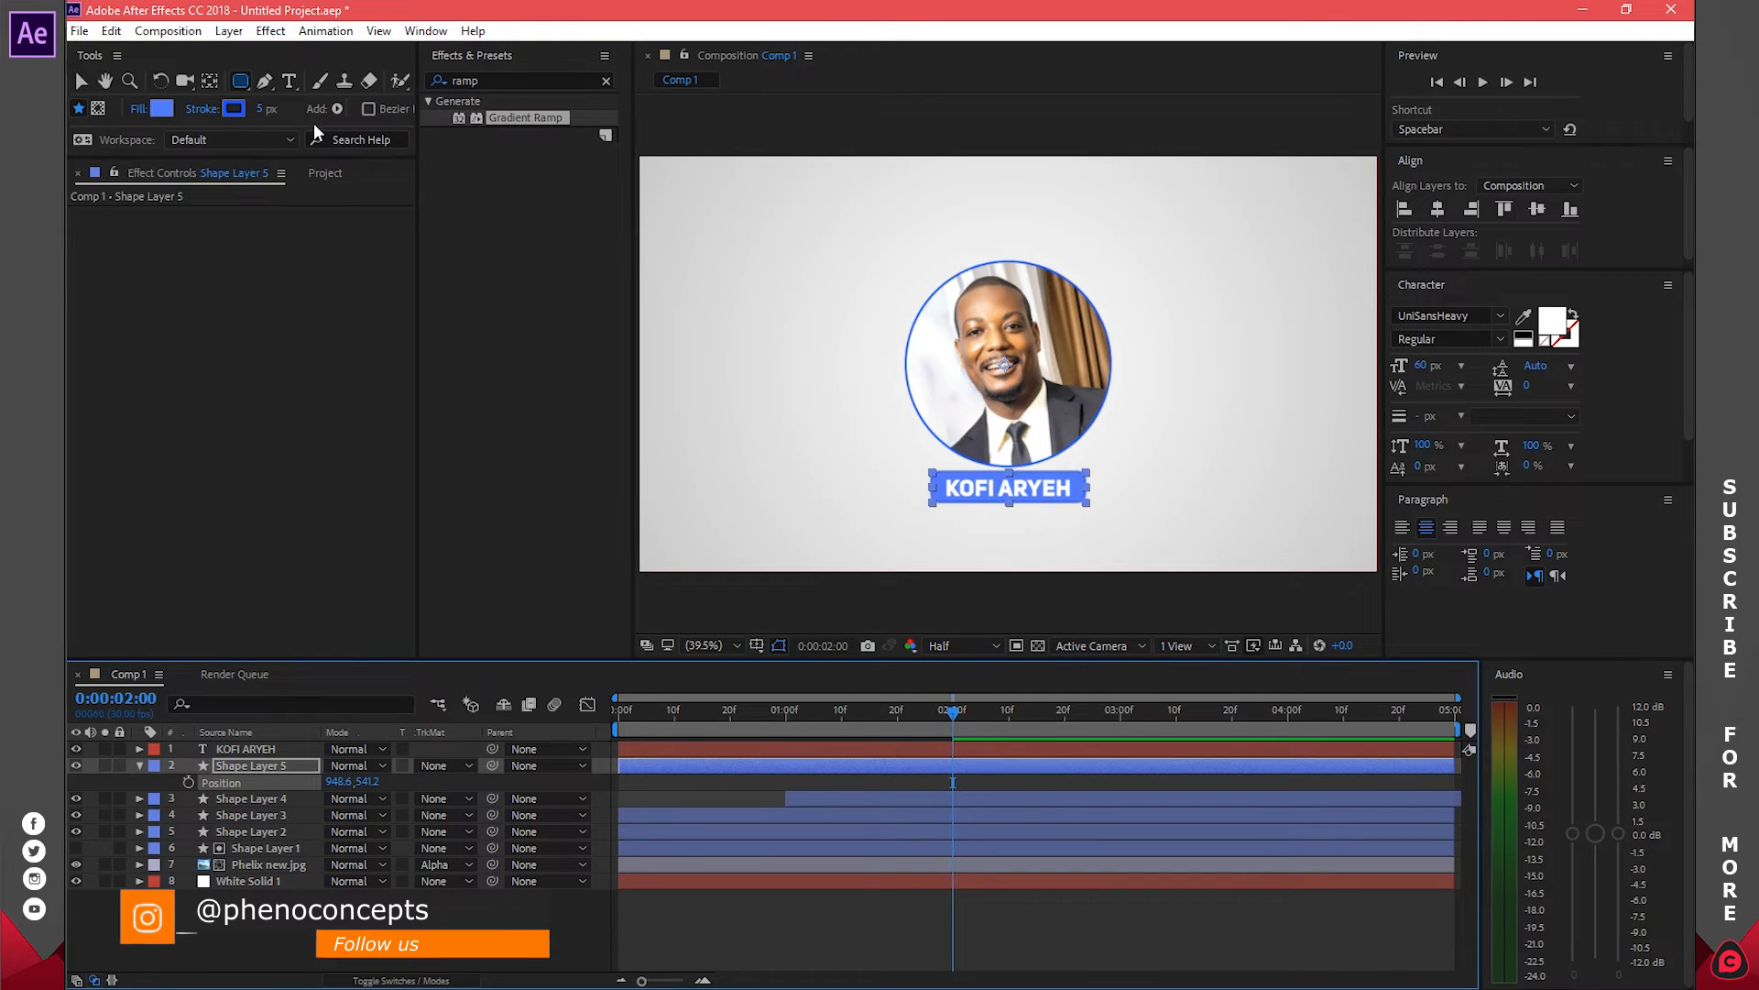
double_click(209, 81)
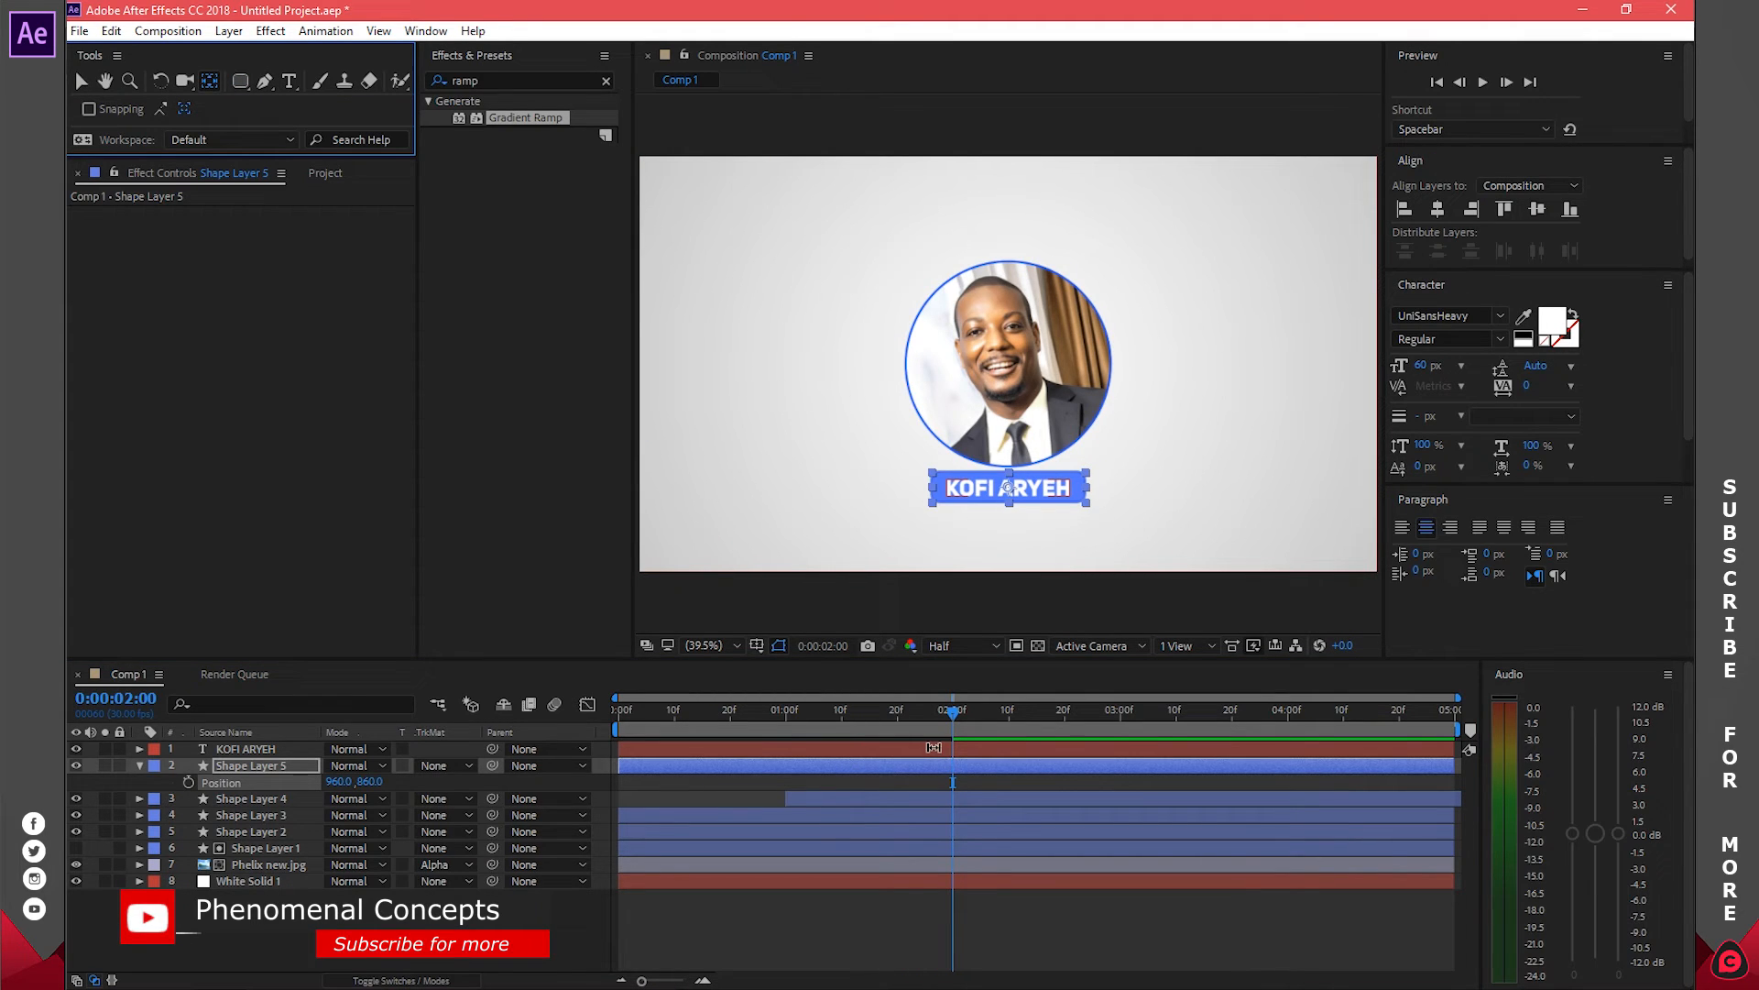
left_click(982, 750)
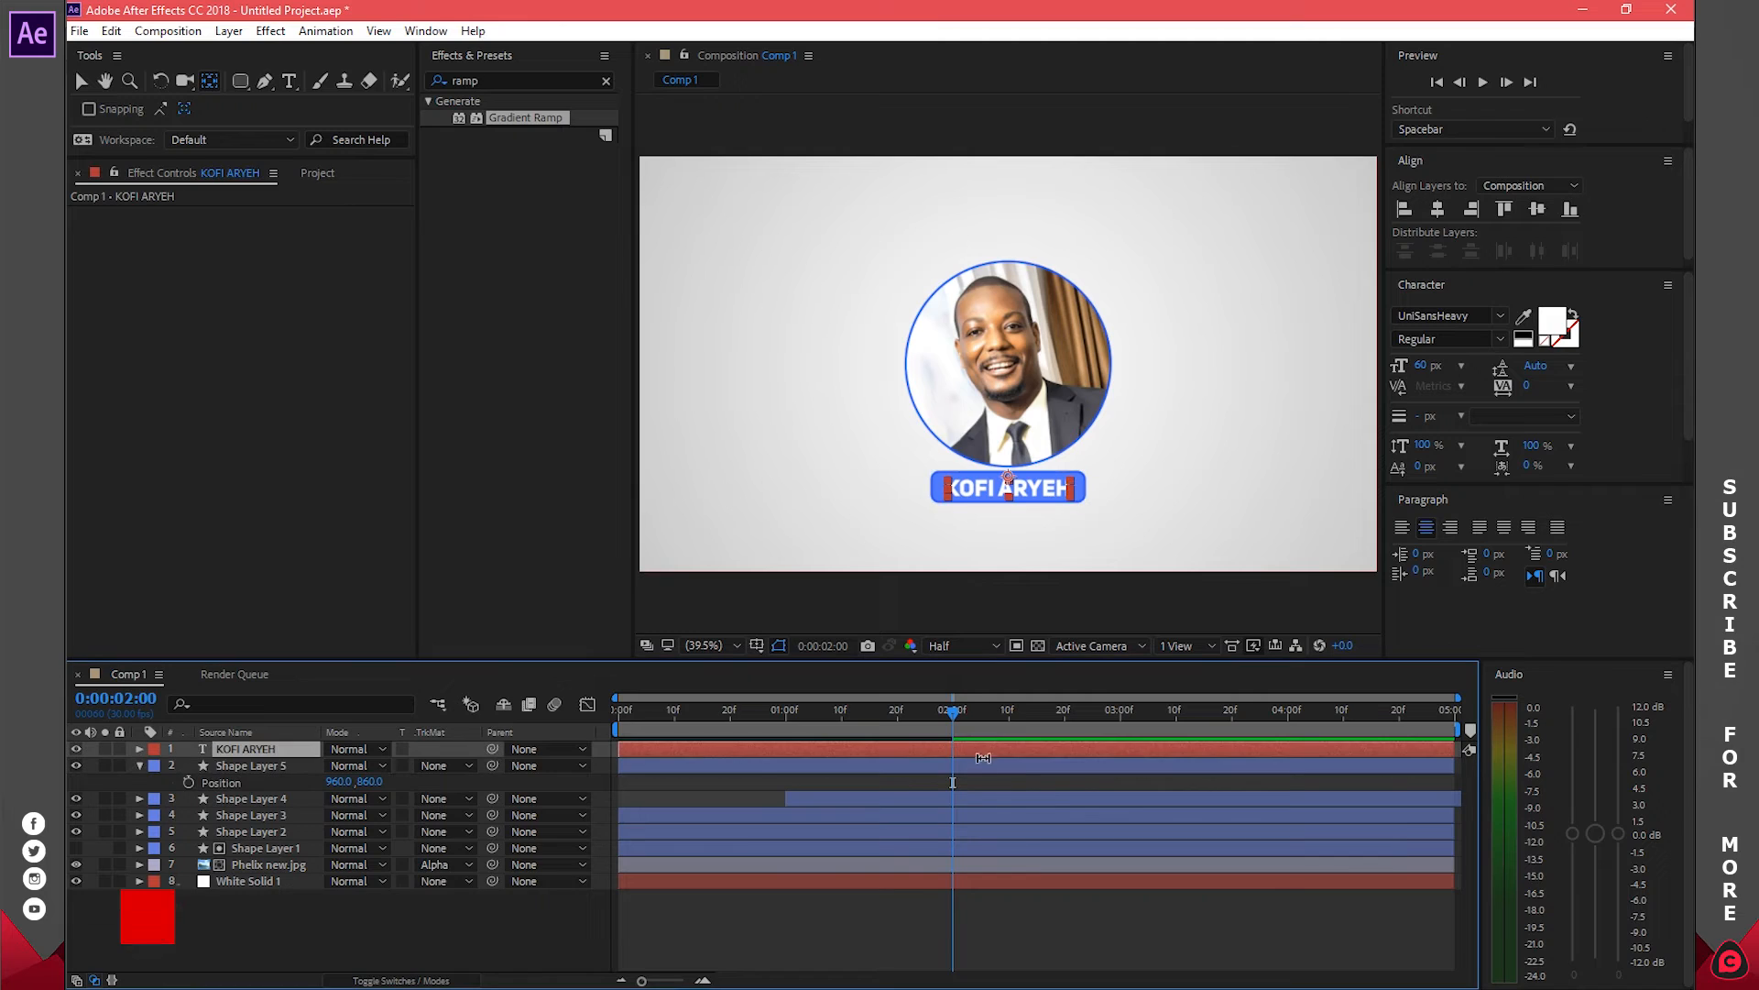
left_click(982, 765, "shift")
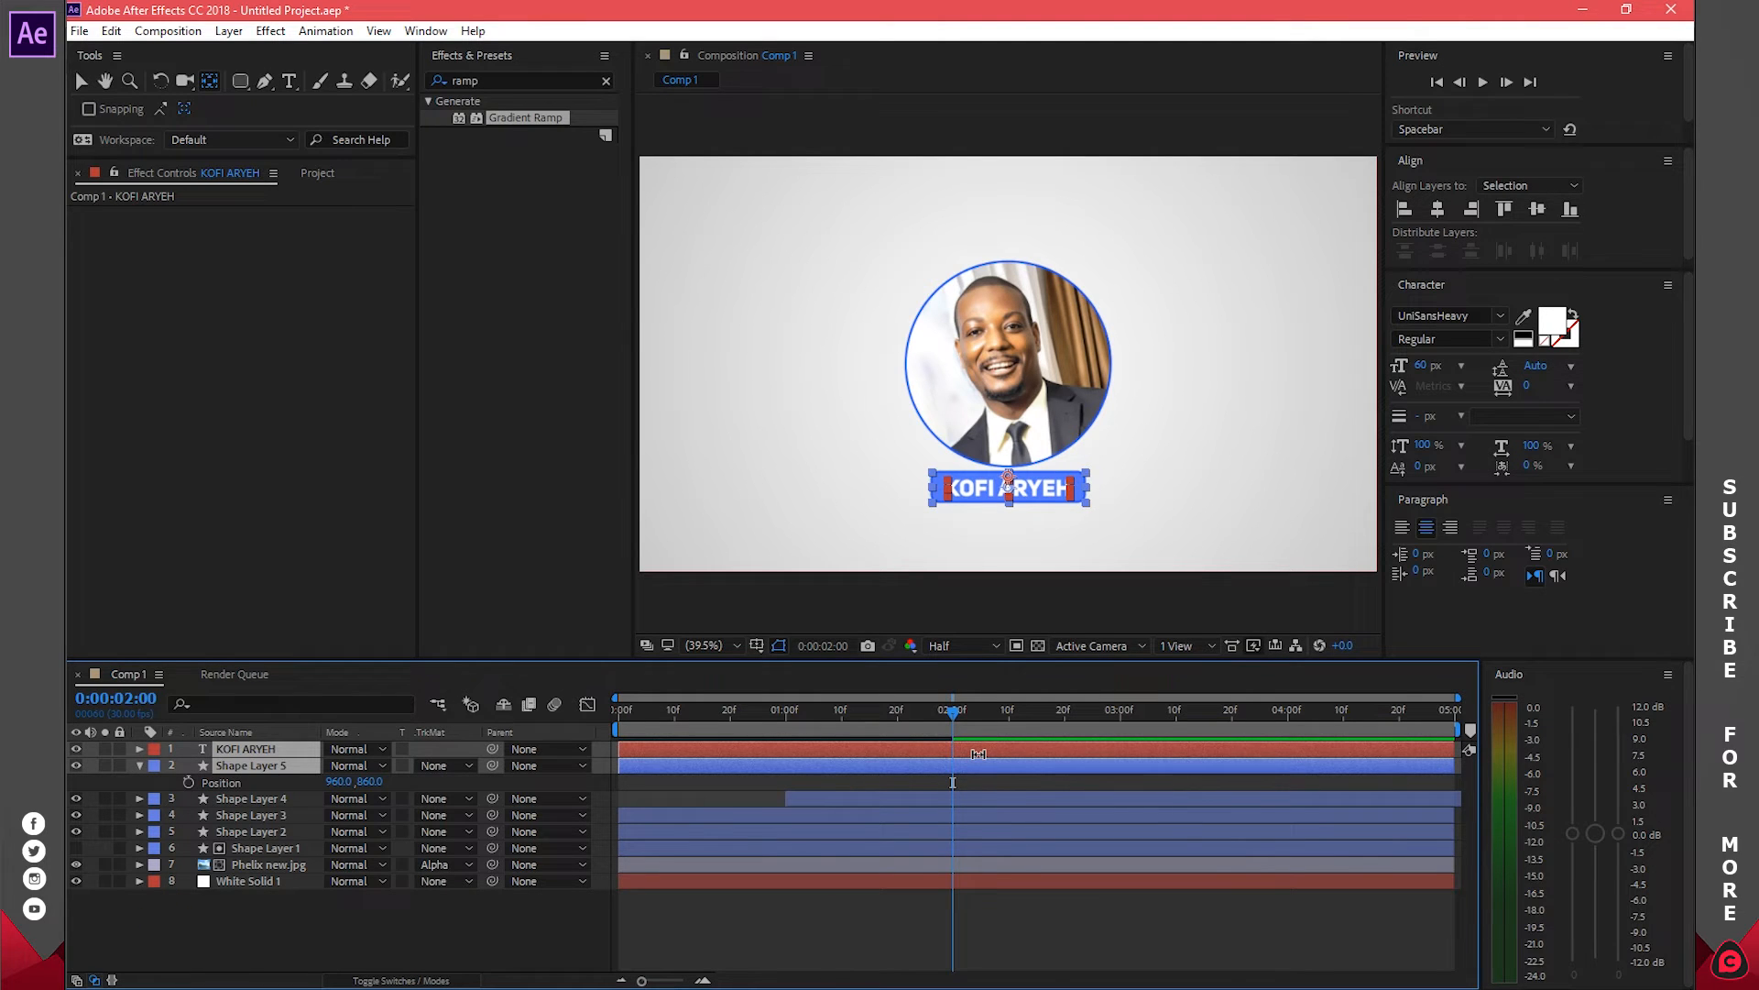
left_click(140, 766)
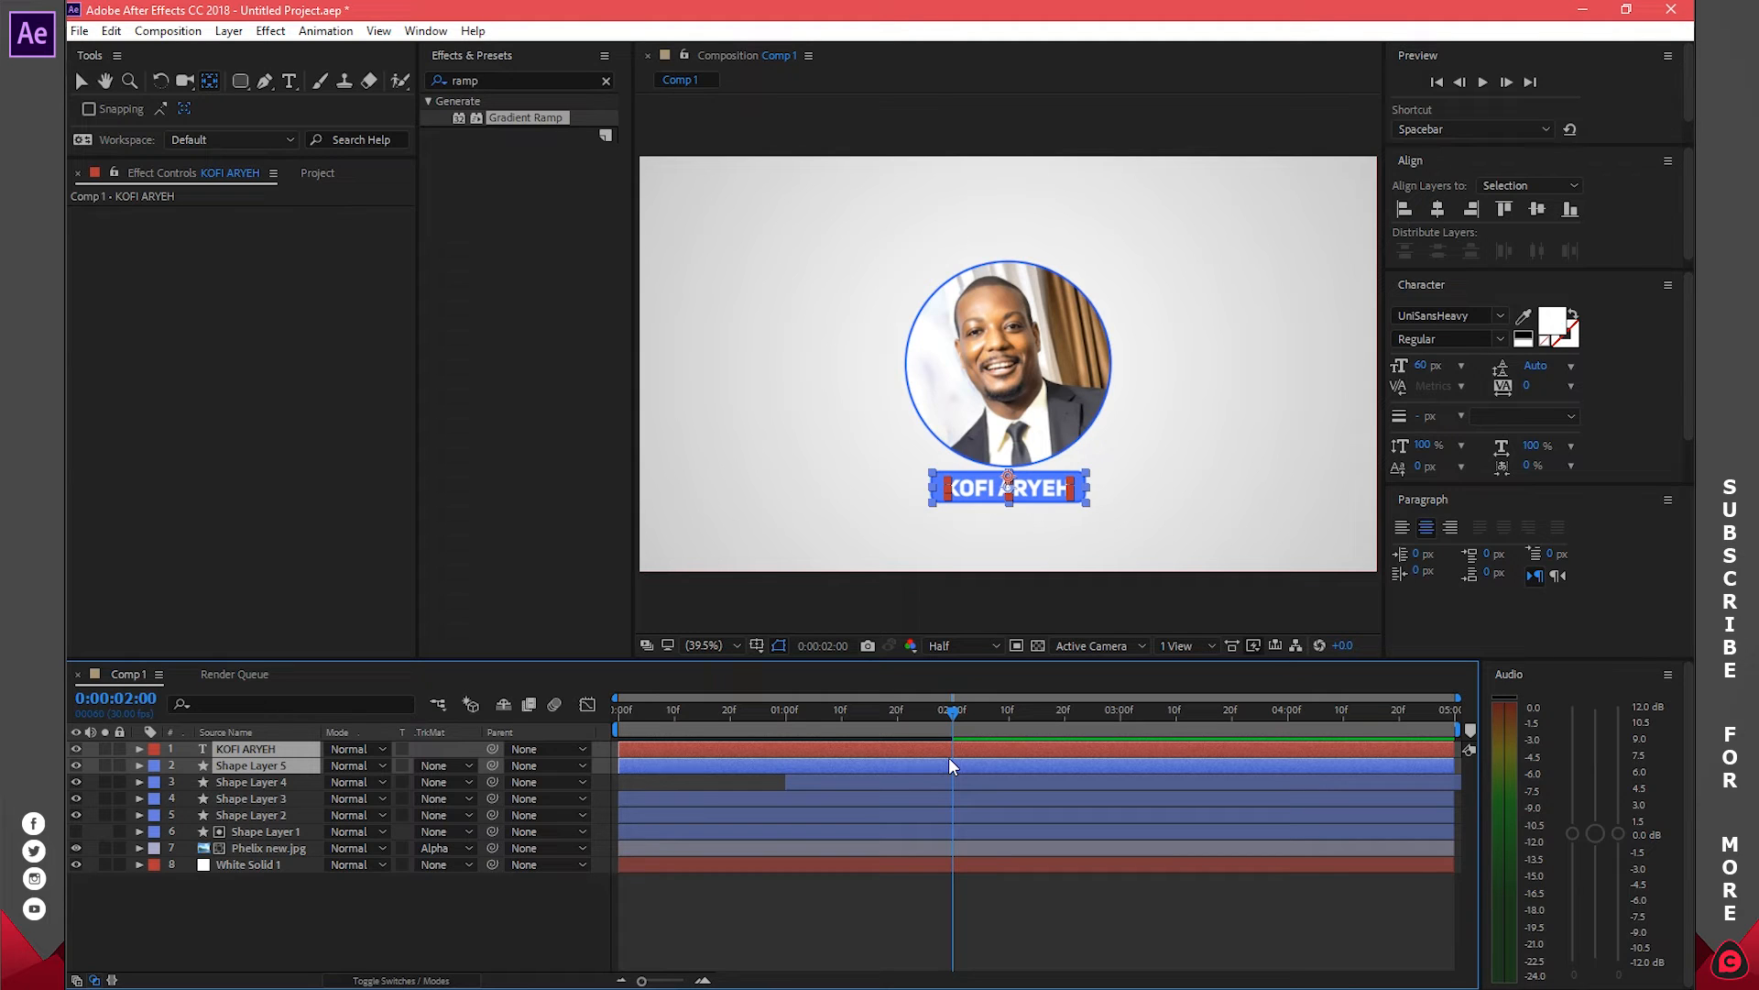
key("alt+bracketleft")
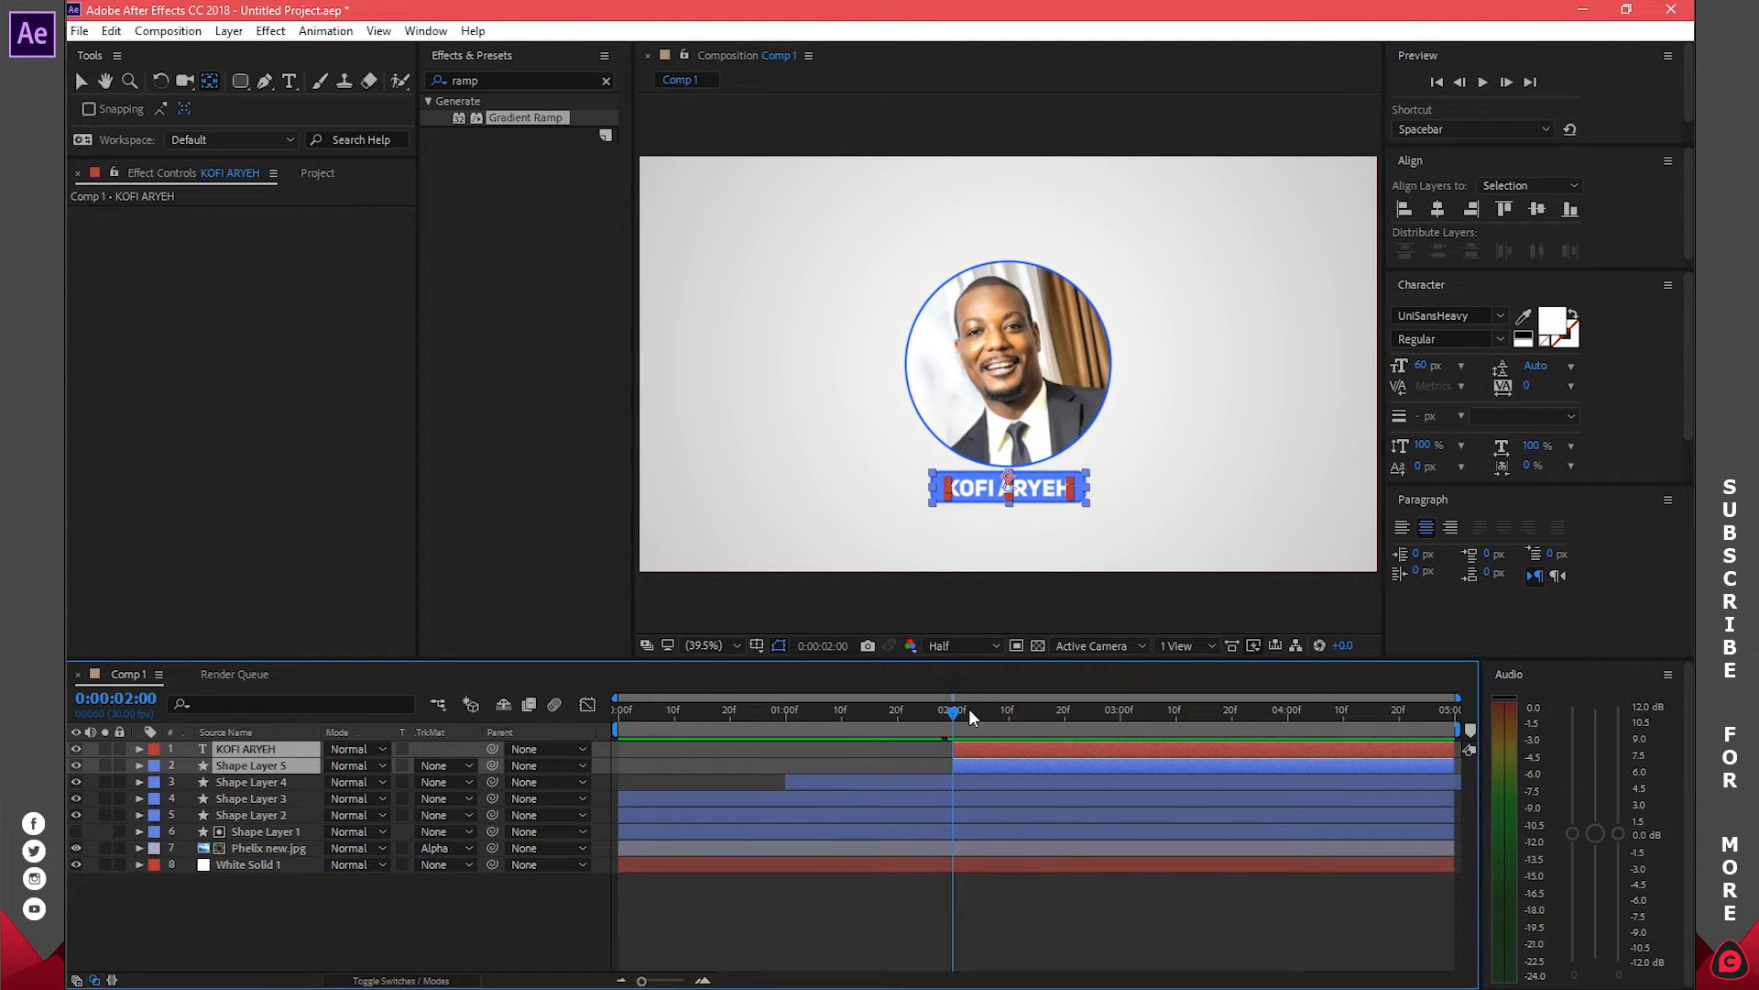
key("F2")
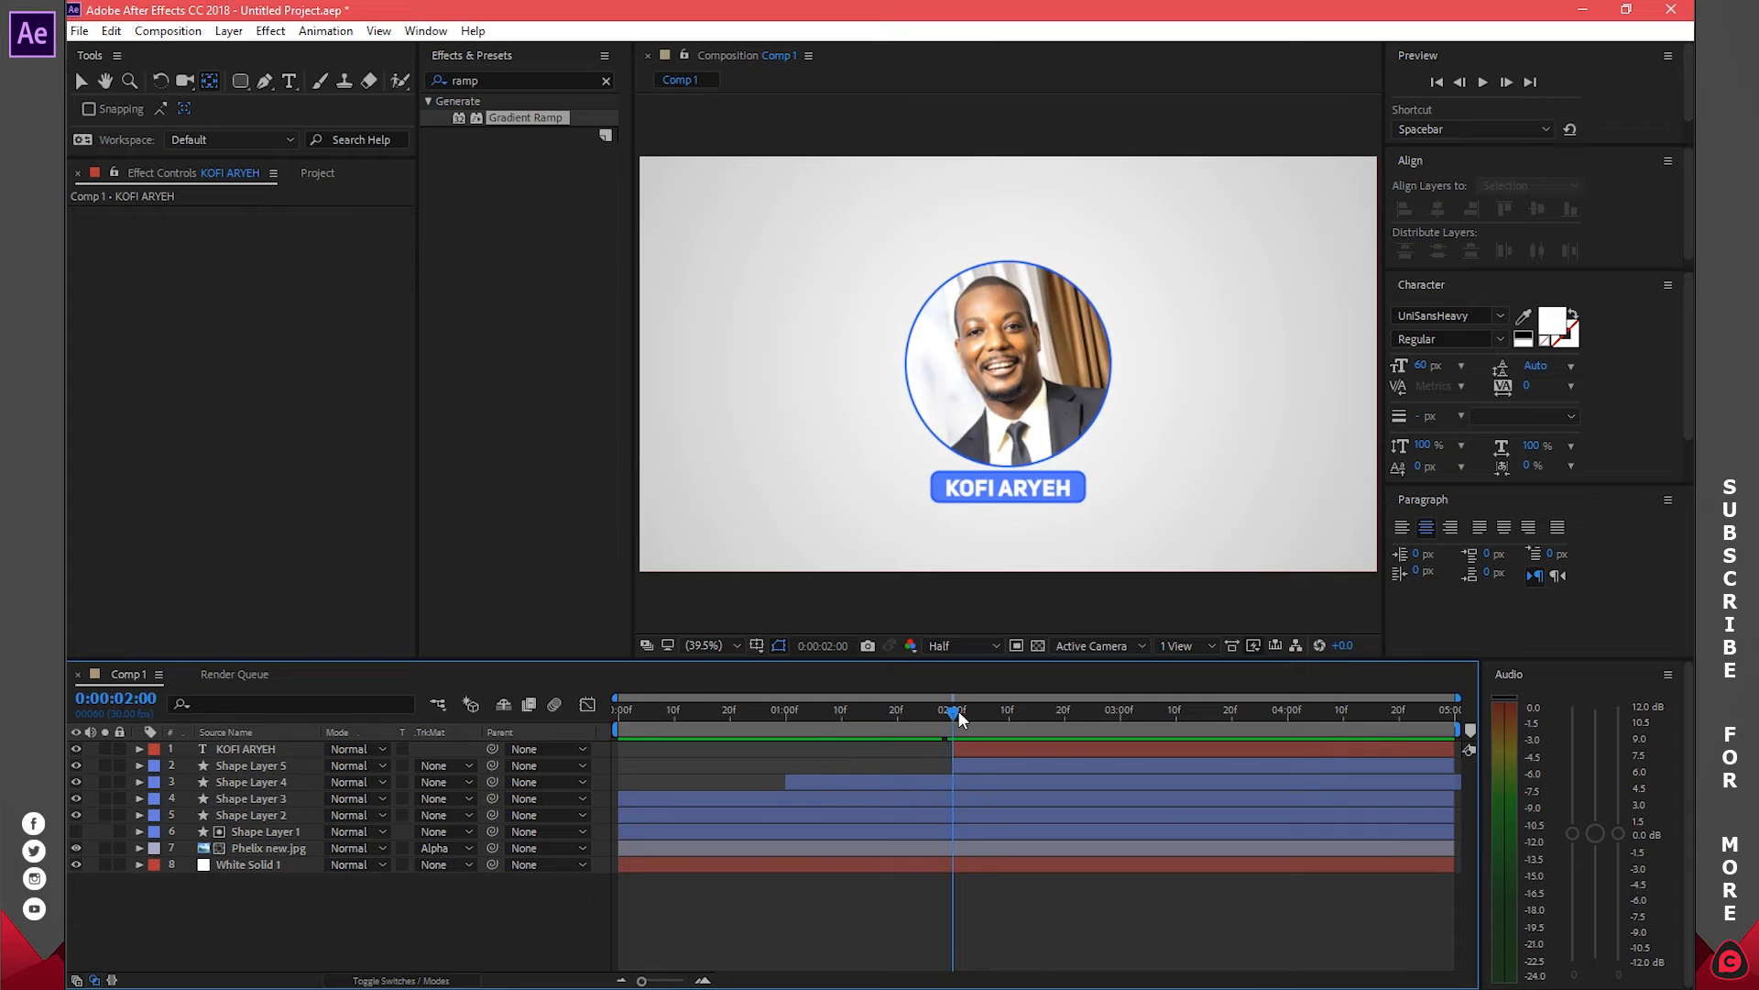
Add 100% Scale keyframes at 02:20f to both the name text and its bar
left_click_drag(959, 717, 1069, 728)
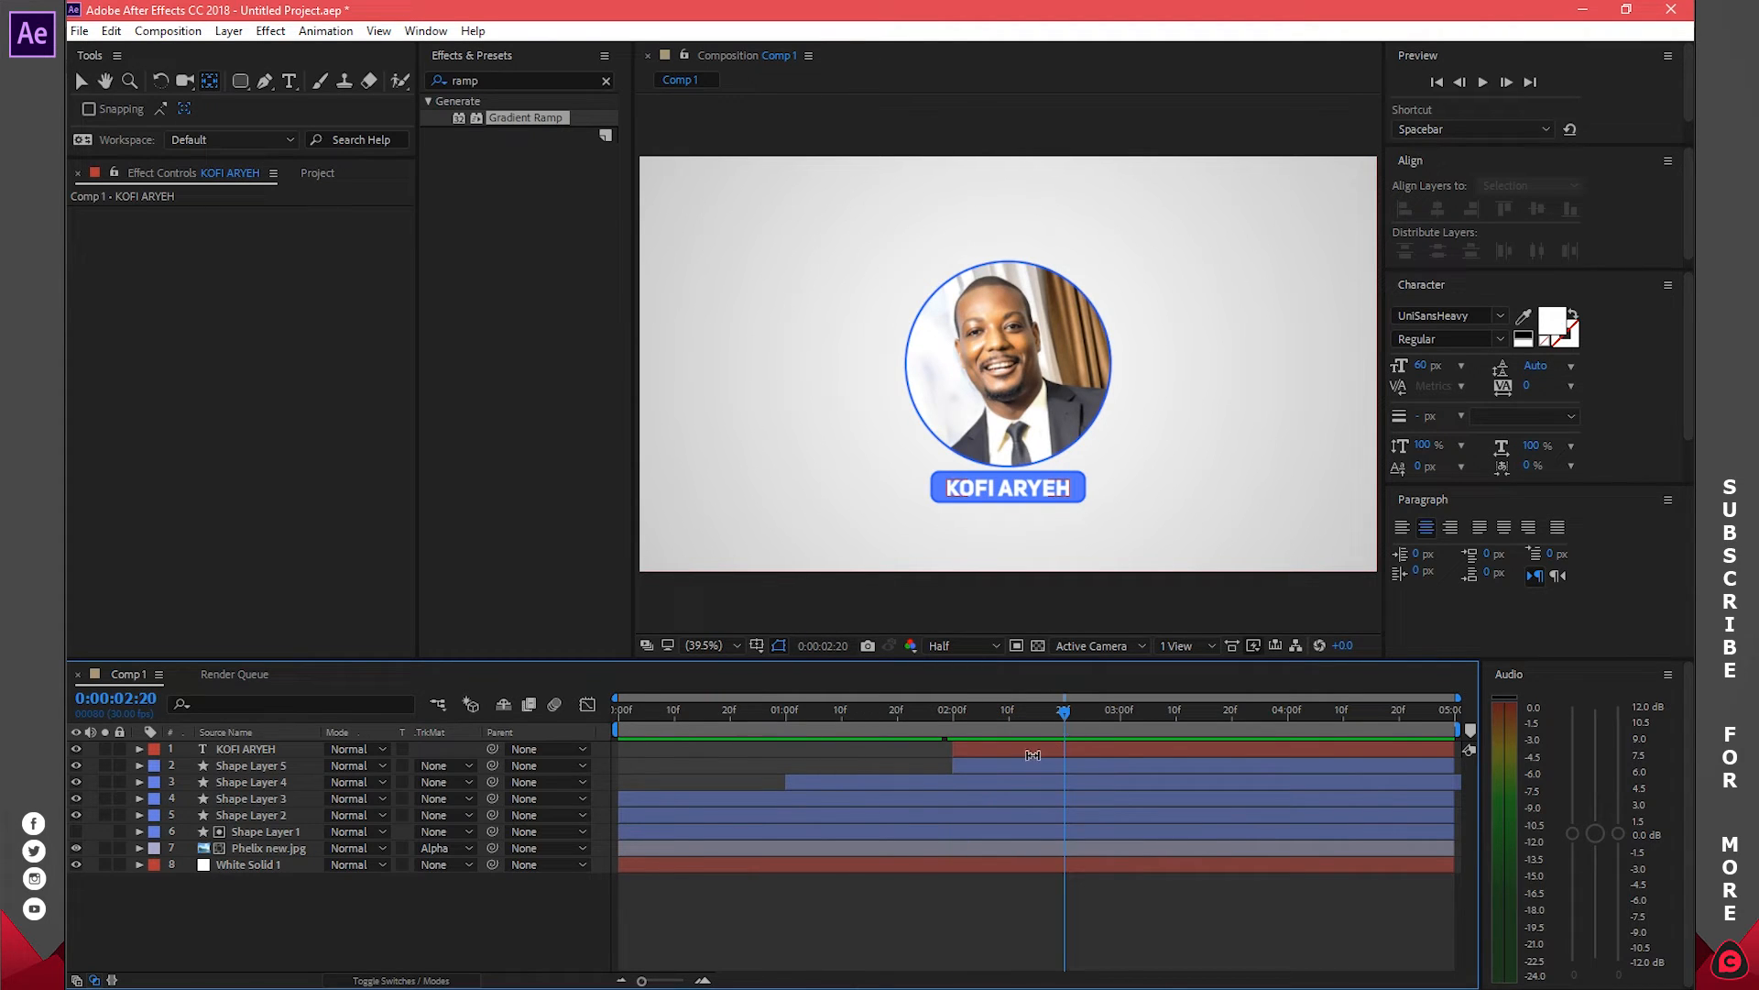
left_click(1033, 754)
left_click(1023, 770, "shift")
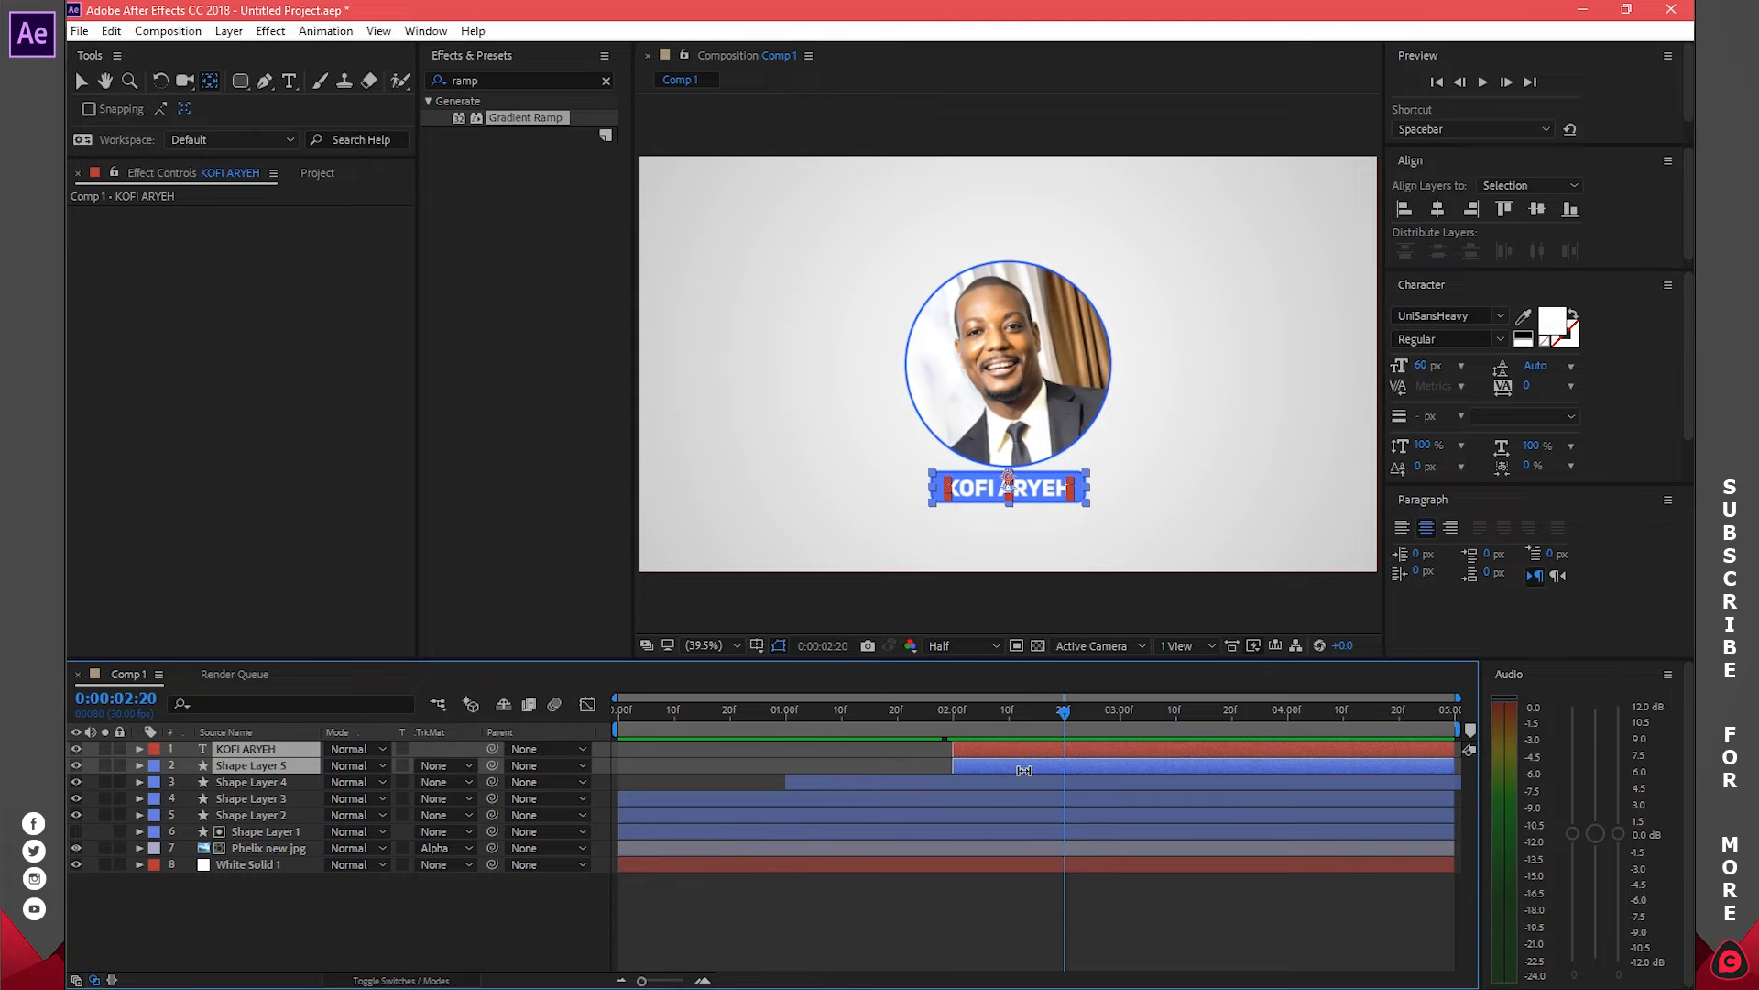
key("s")
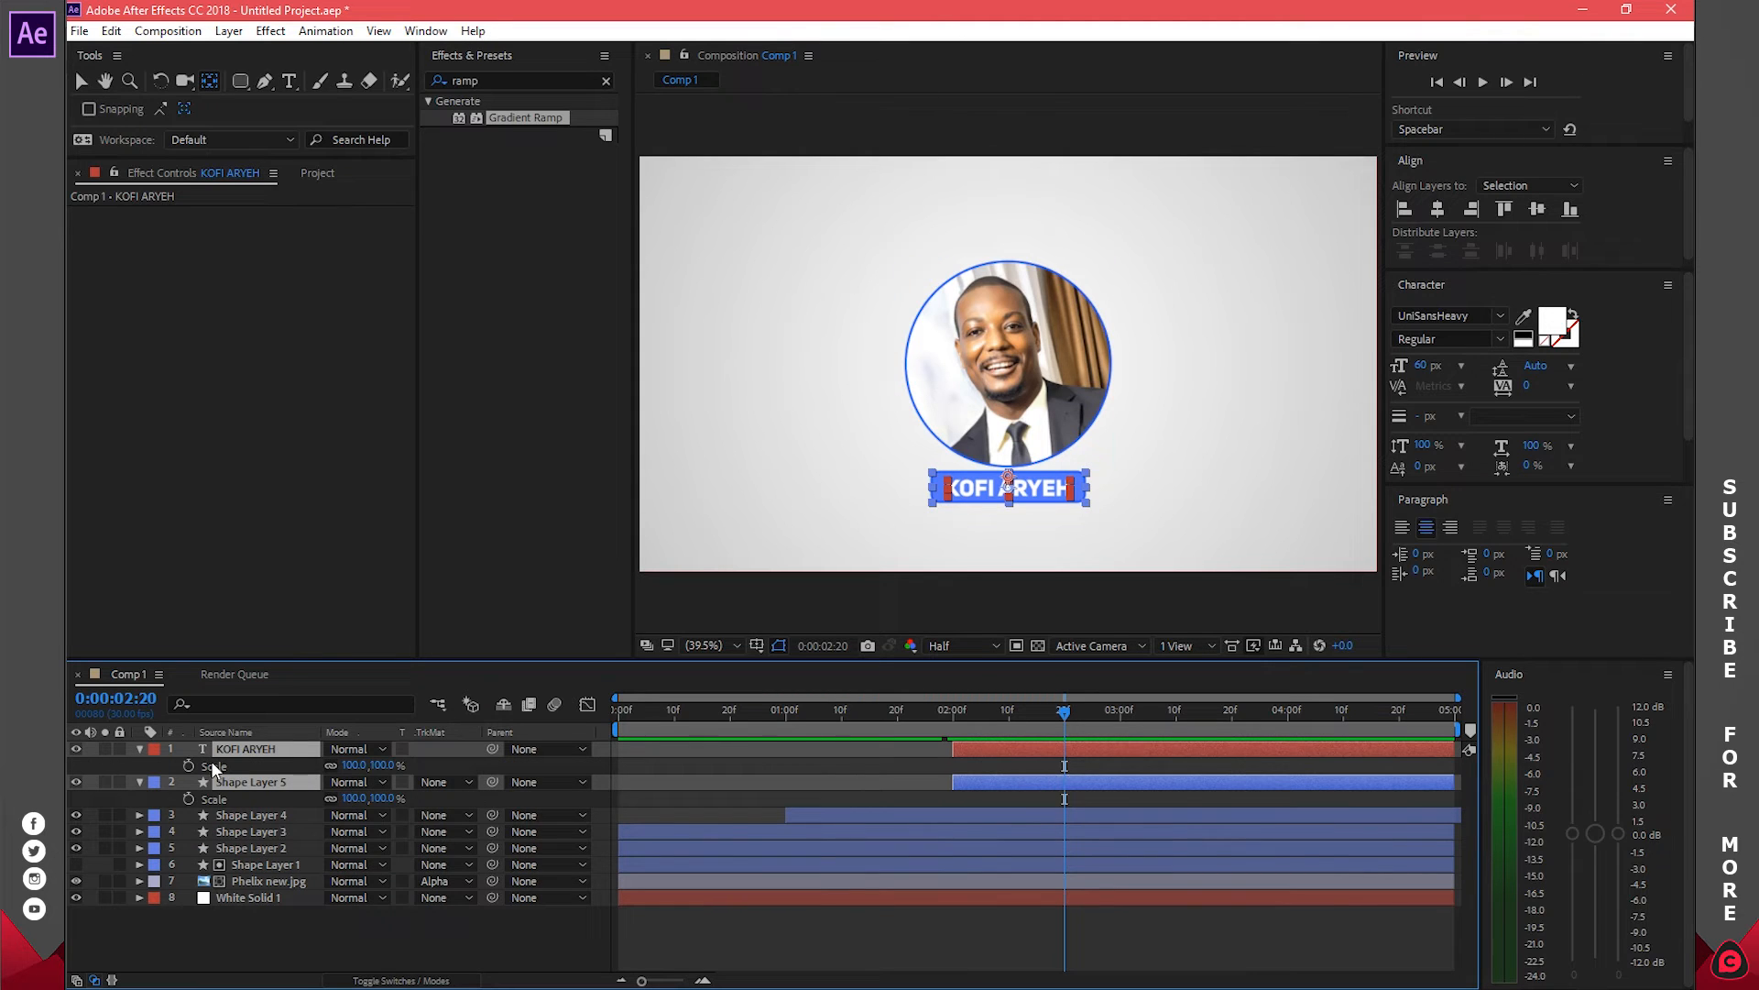
left_click(188, 766)
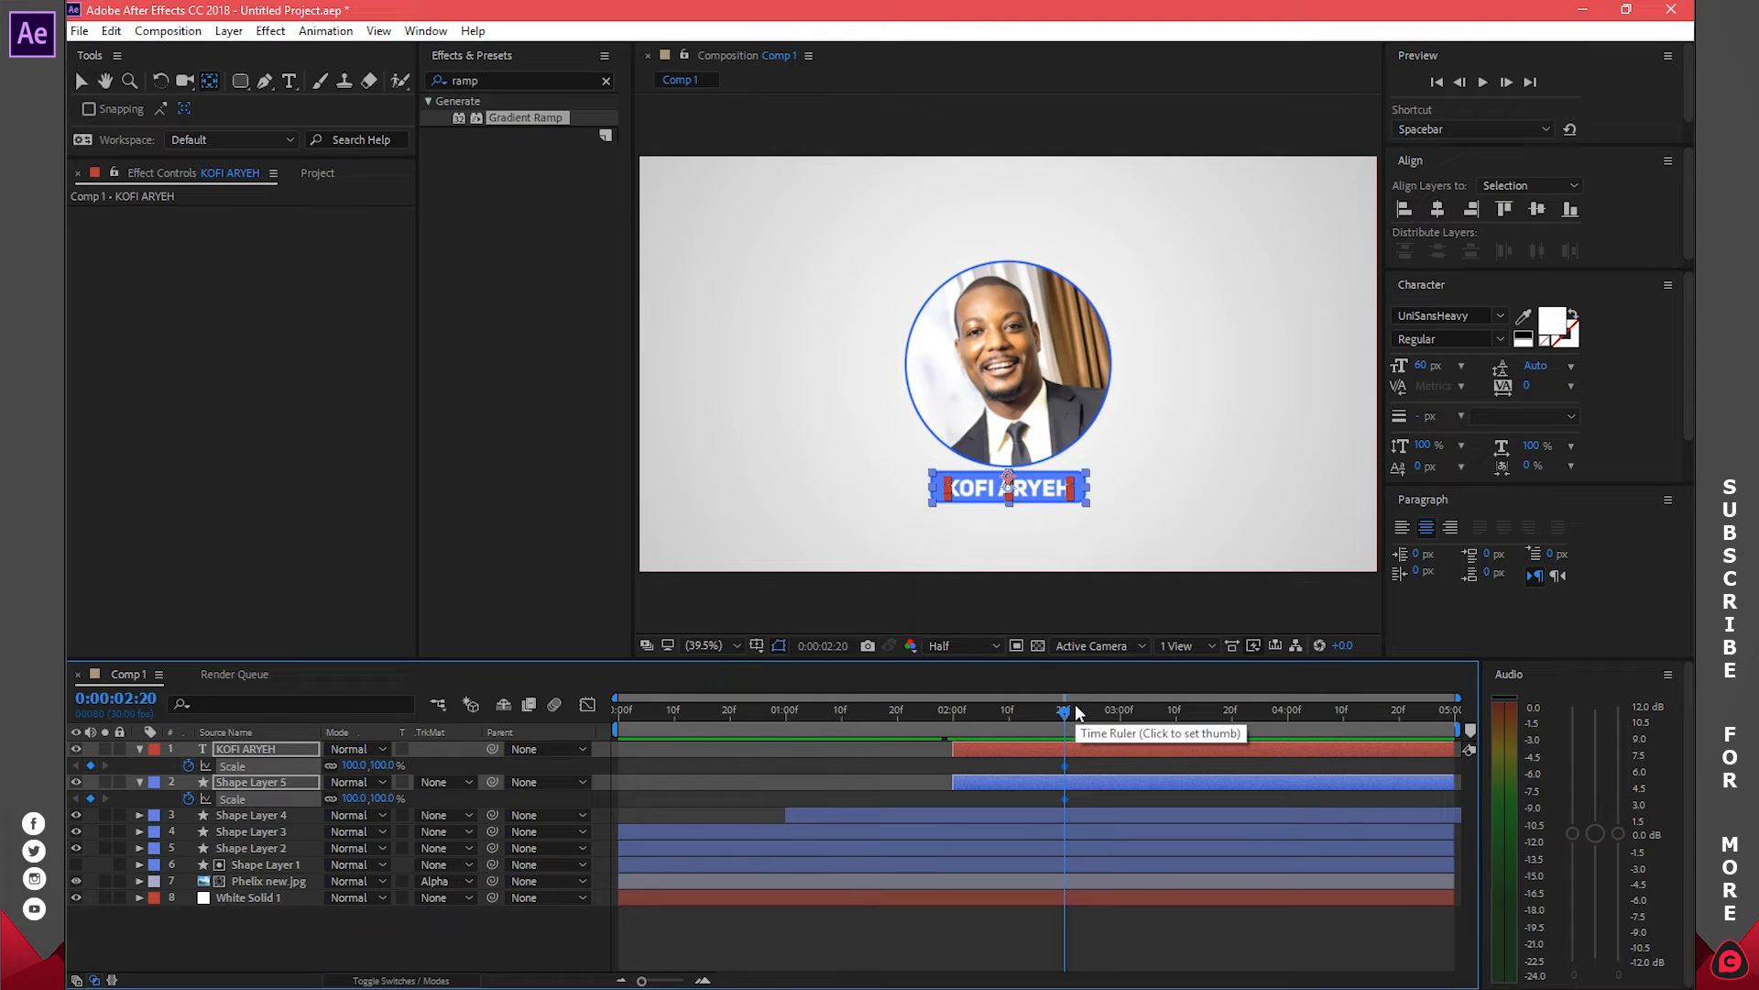
Set both layers' Scale to 0% at 2:00, preview the grow-in, and collapse the layers
left_click_drag(1076, 715, 955, 725)
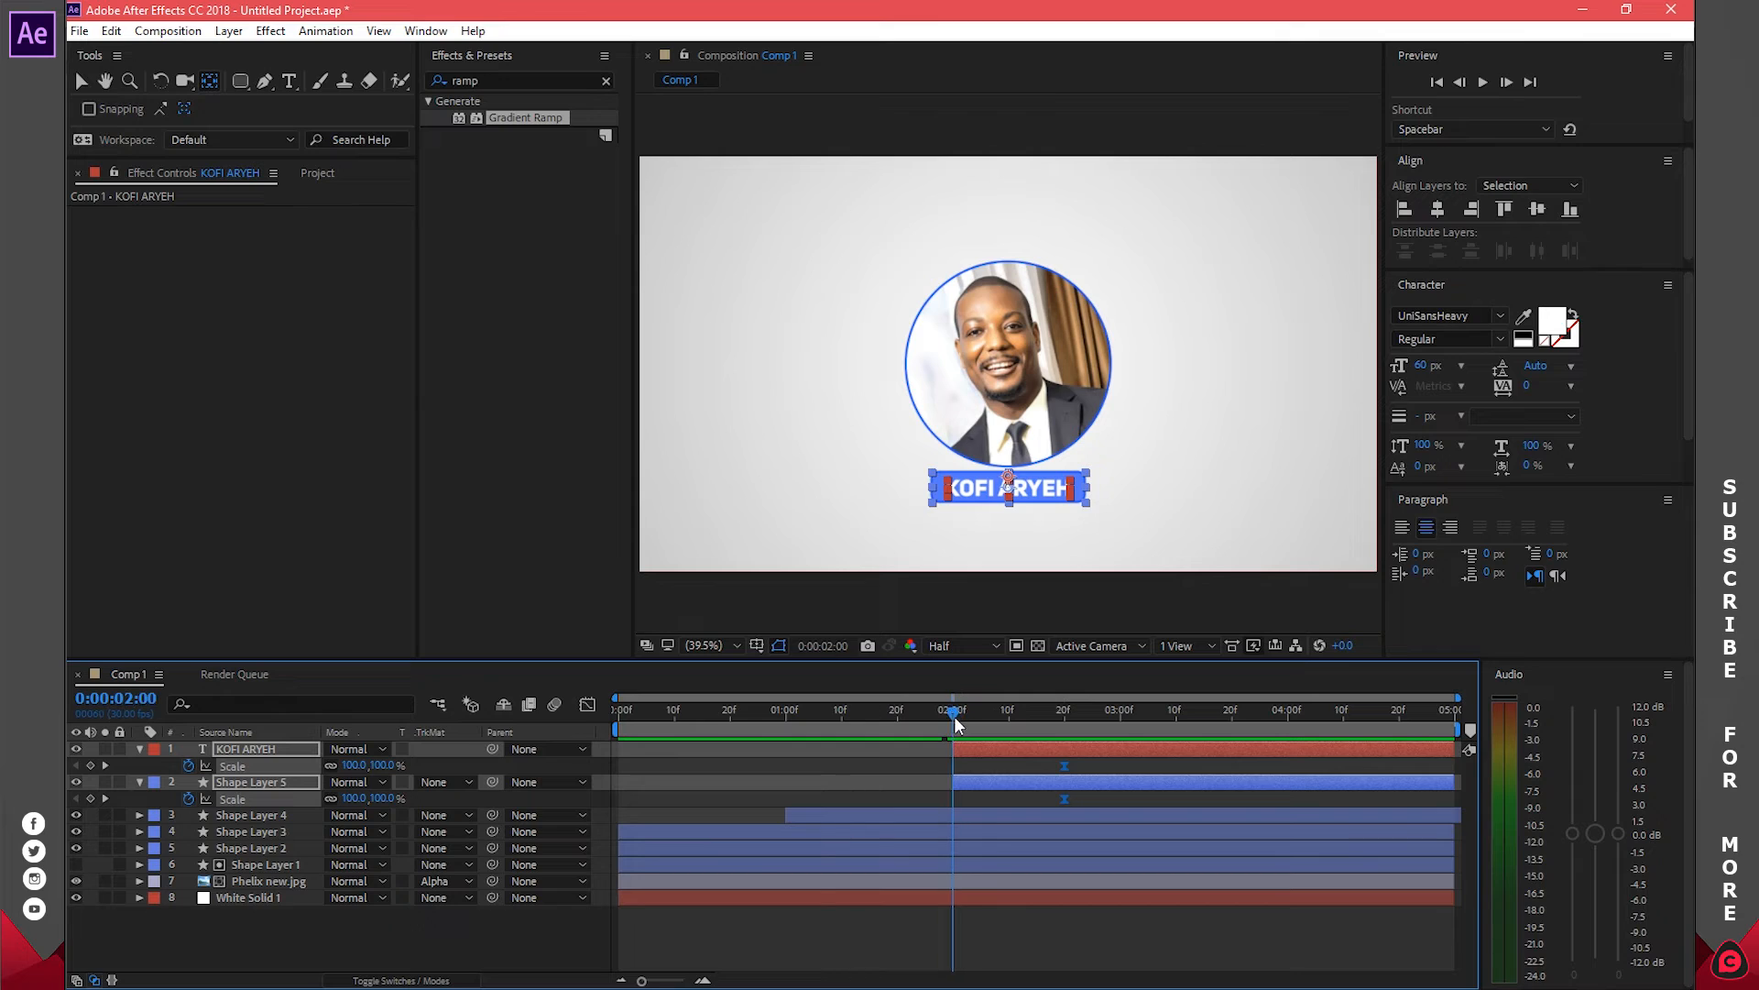
left_click(353, 764)
key("Return")
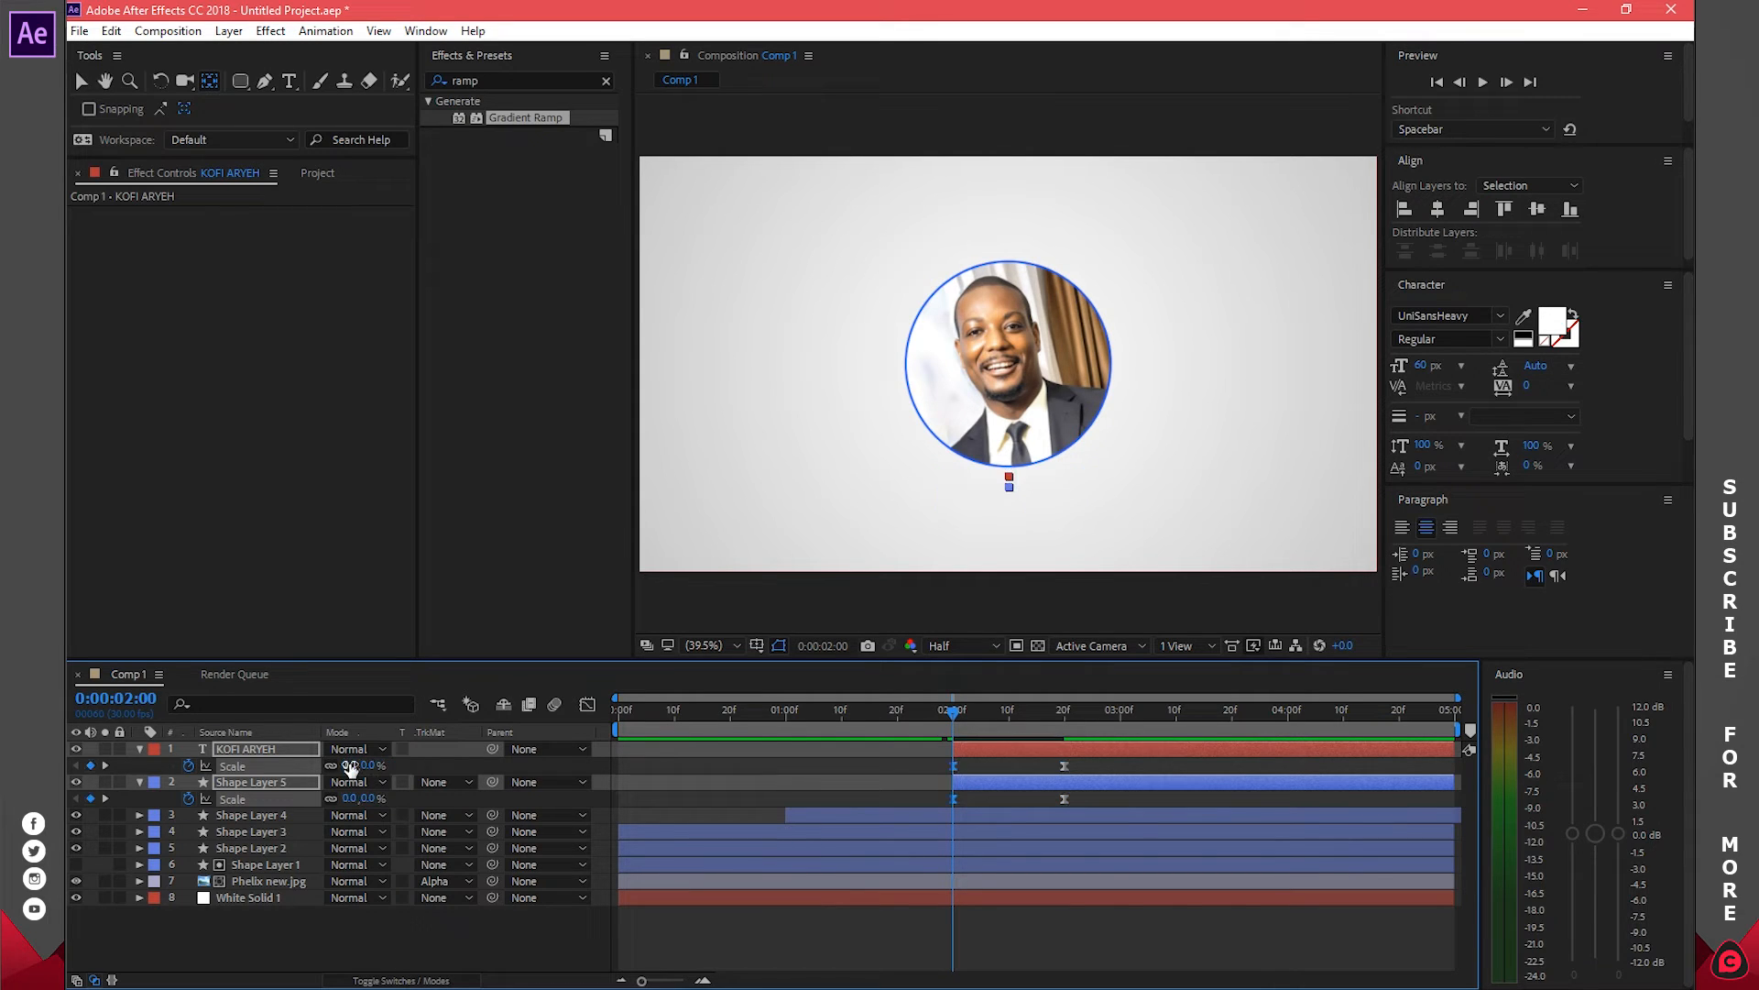
left_click_drag(956, 712, 1068, 720)
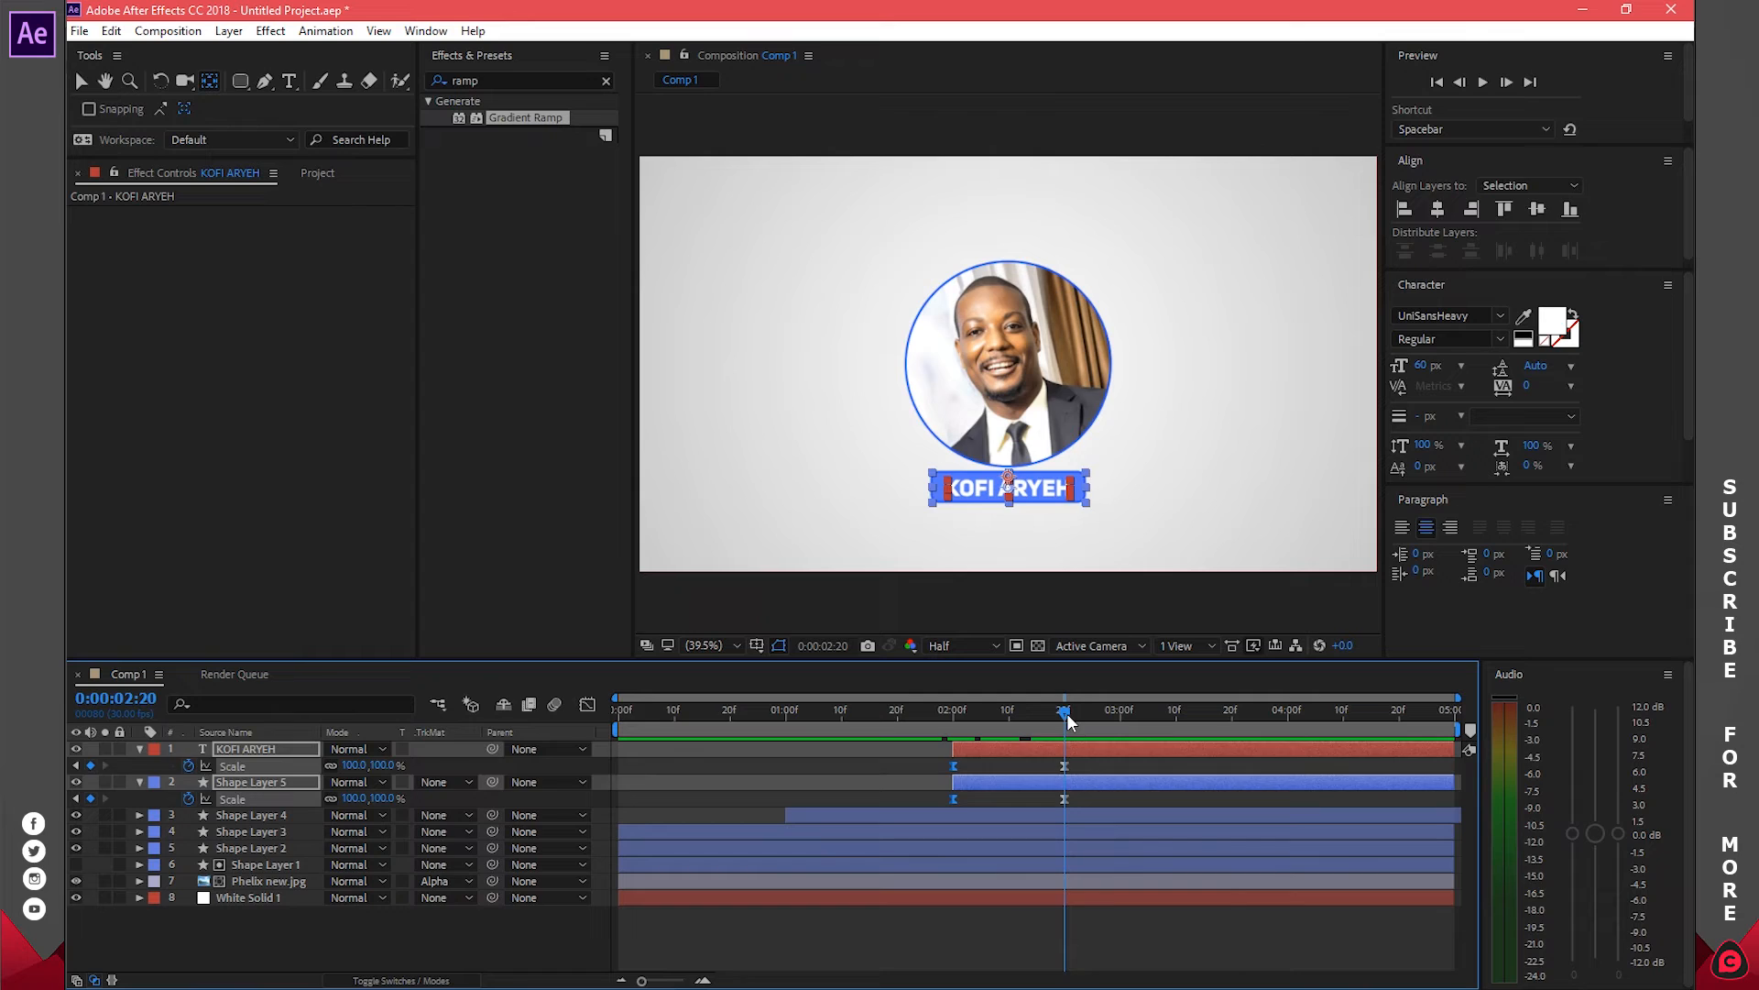
left_click(513, 937)
left_click(139, 748)
left_click(139, 765)
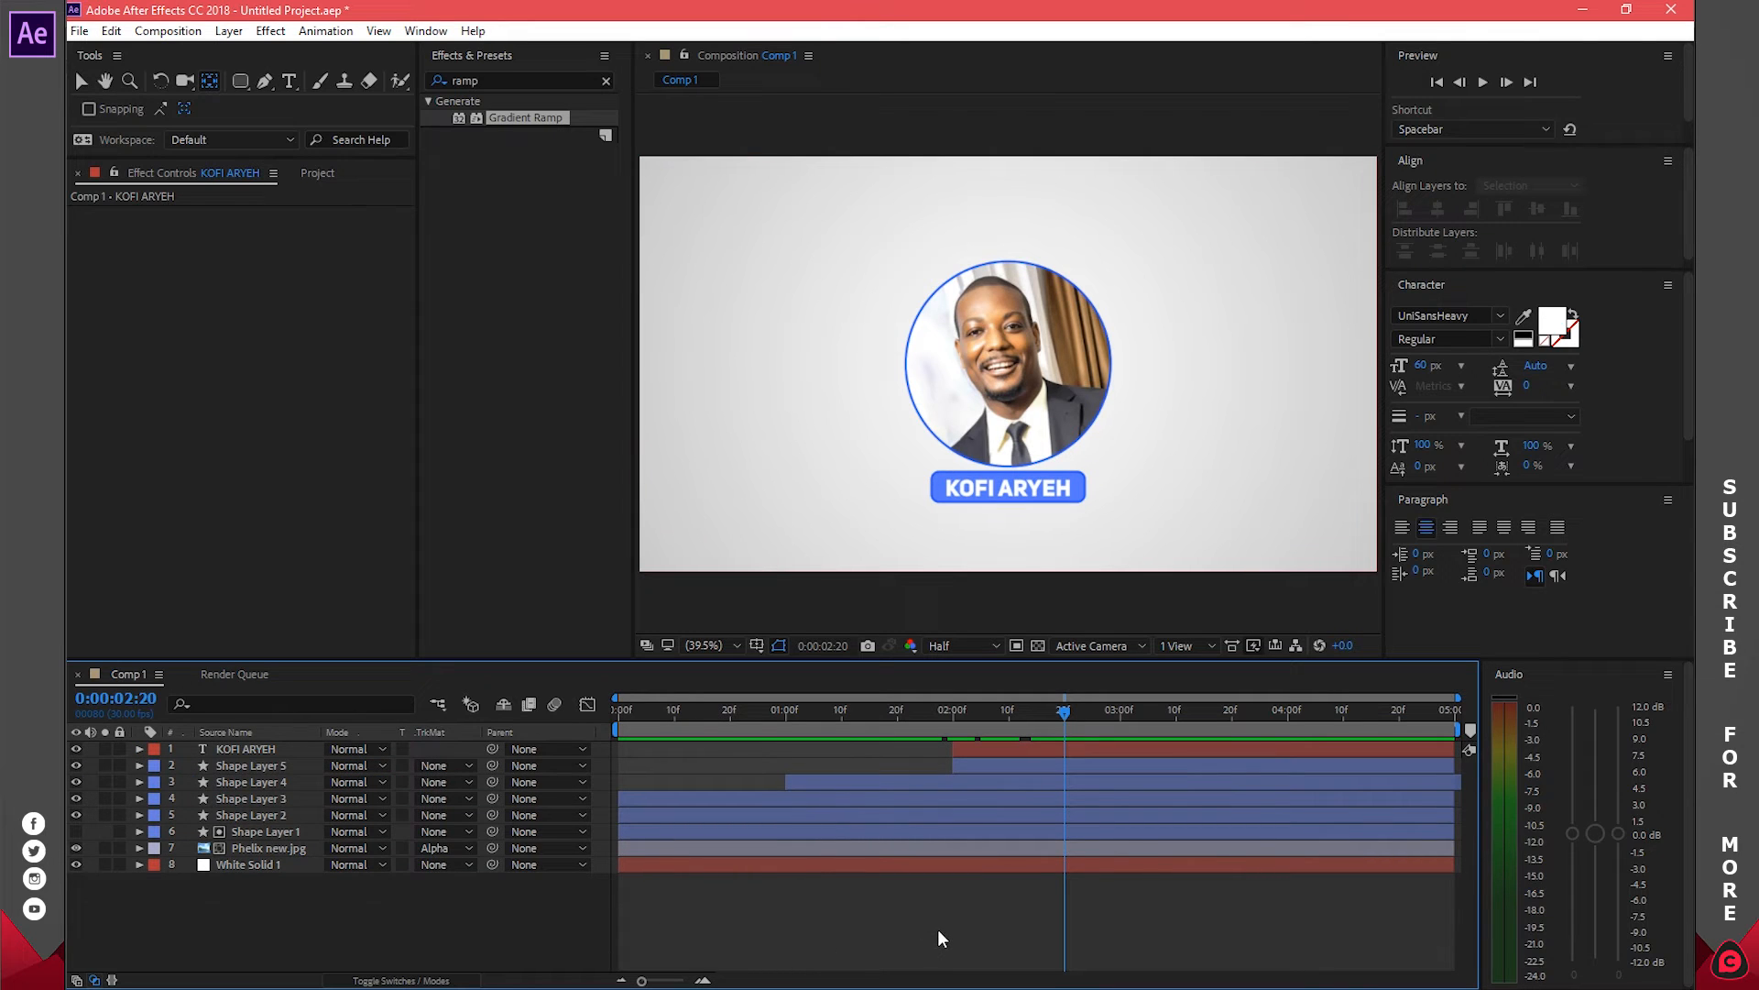
left_click_drag(1067, 717, 1123, 727)
Draw a blue polygon shape in the composition's top-left area
left_click(241, 82)
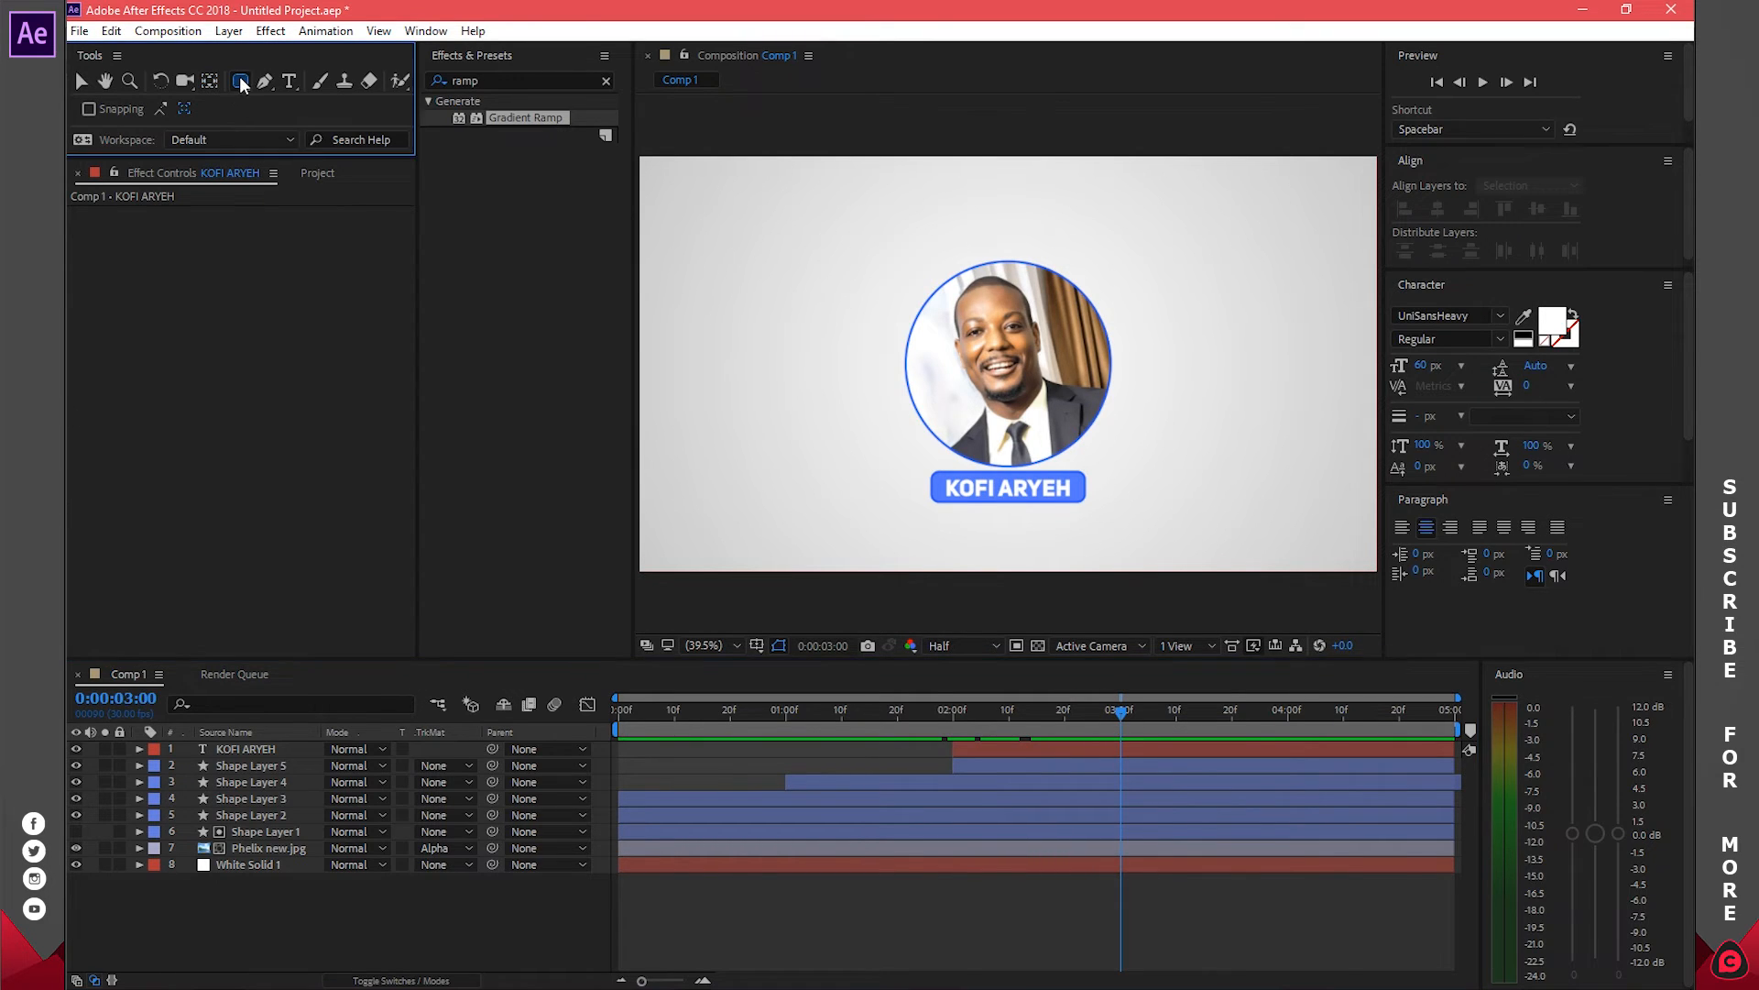
left_click(328, 147)
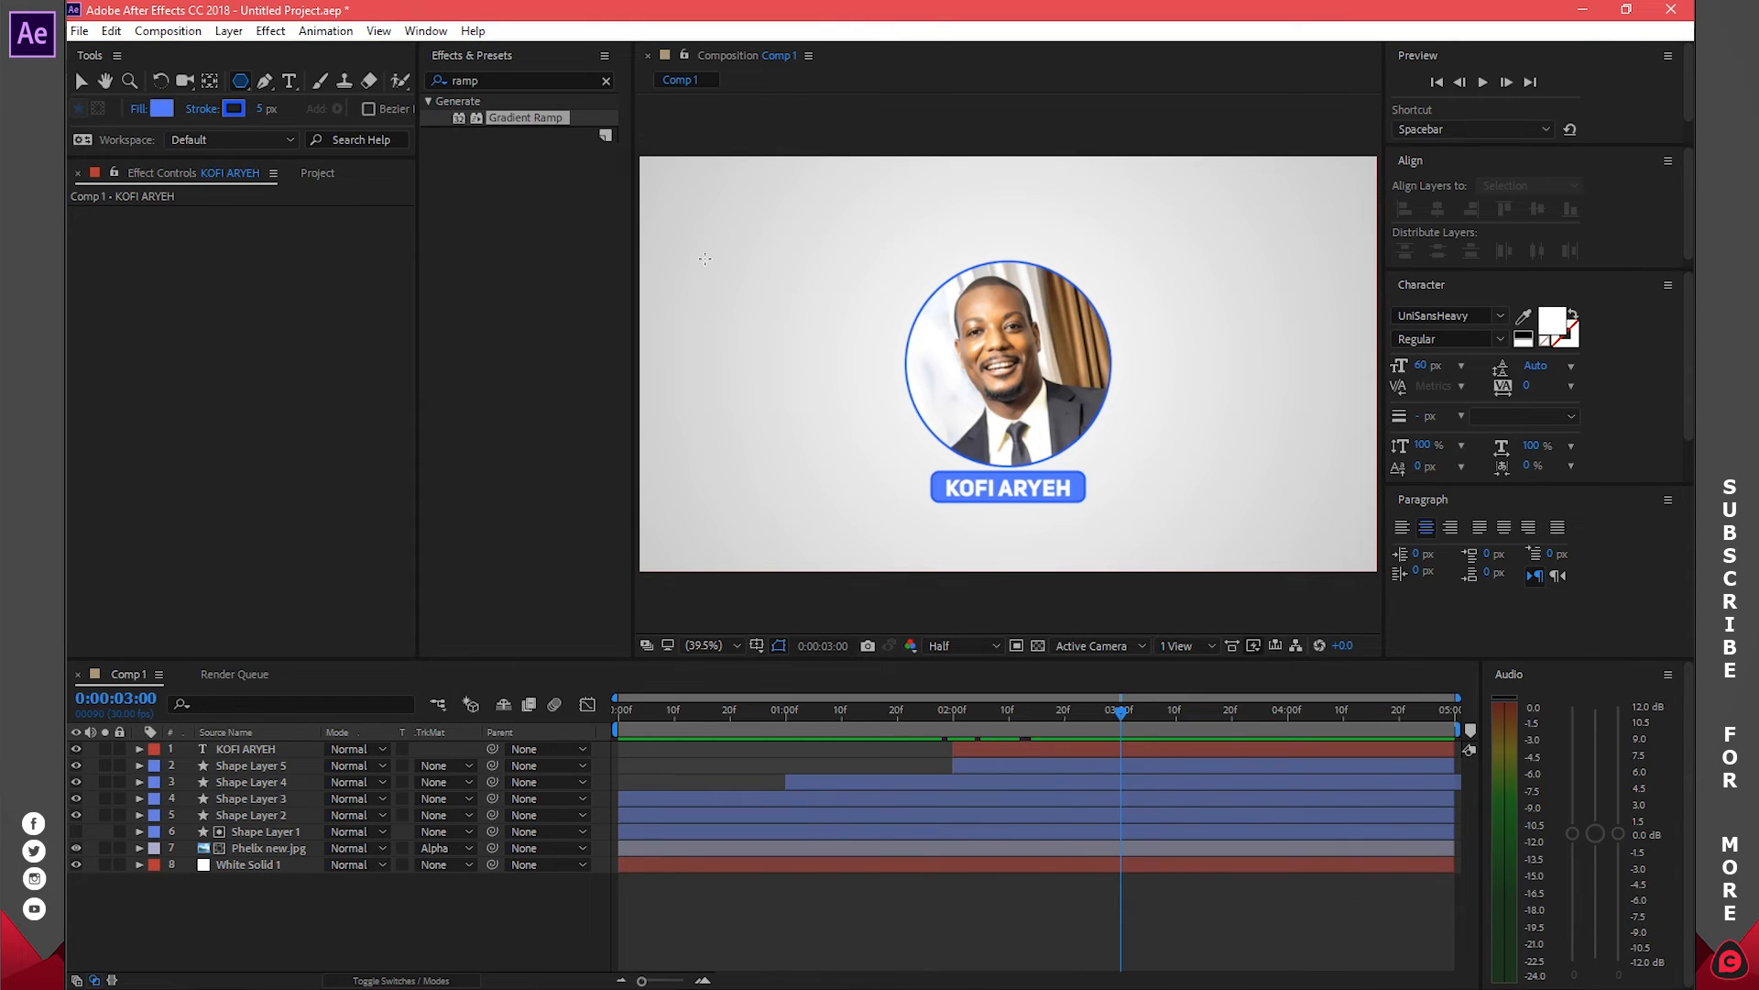
mouse_move(699, 226)
left_mouse_down()
mouse_move(772, 265)
mouse_move(759, 253)
left_mouse_up()
left_click(749, 673)
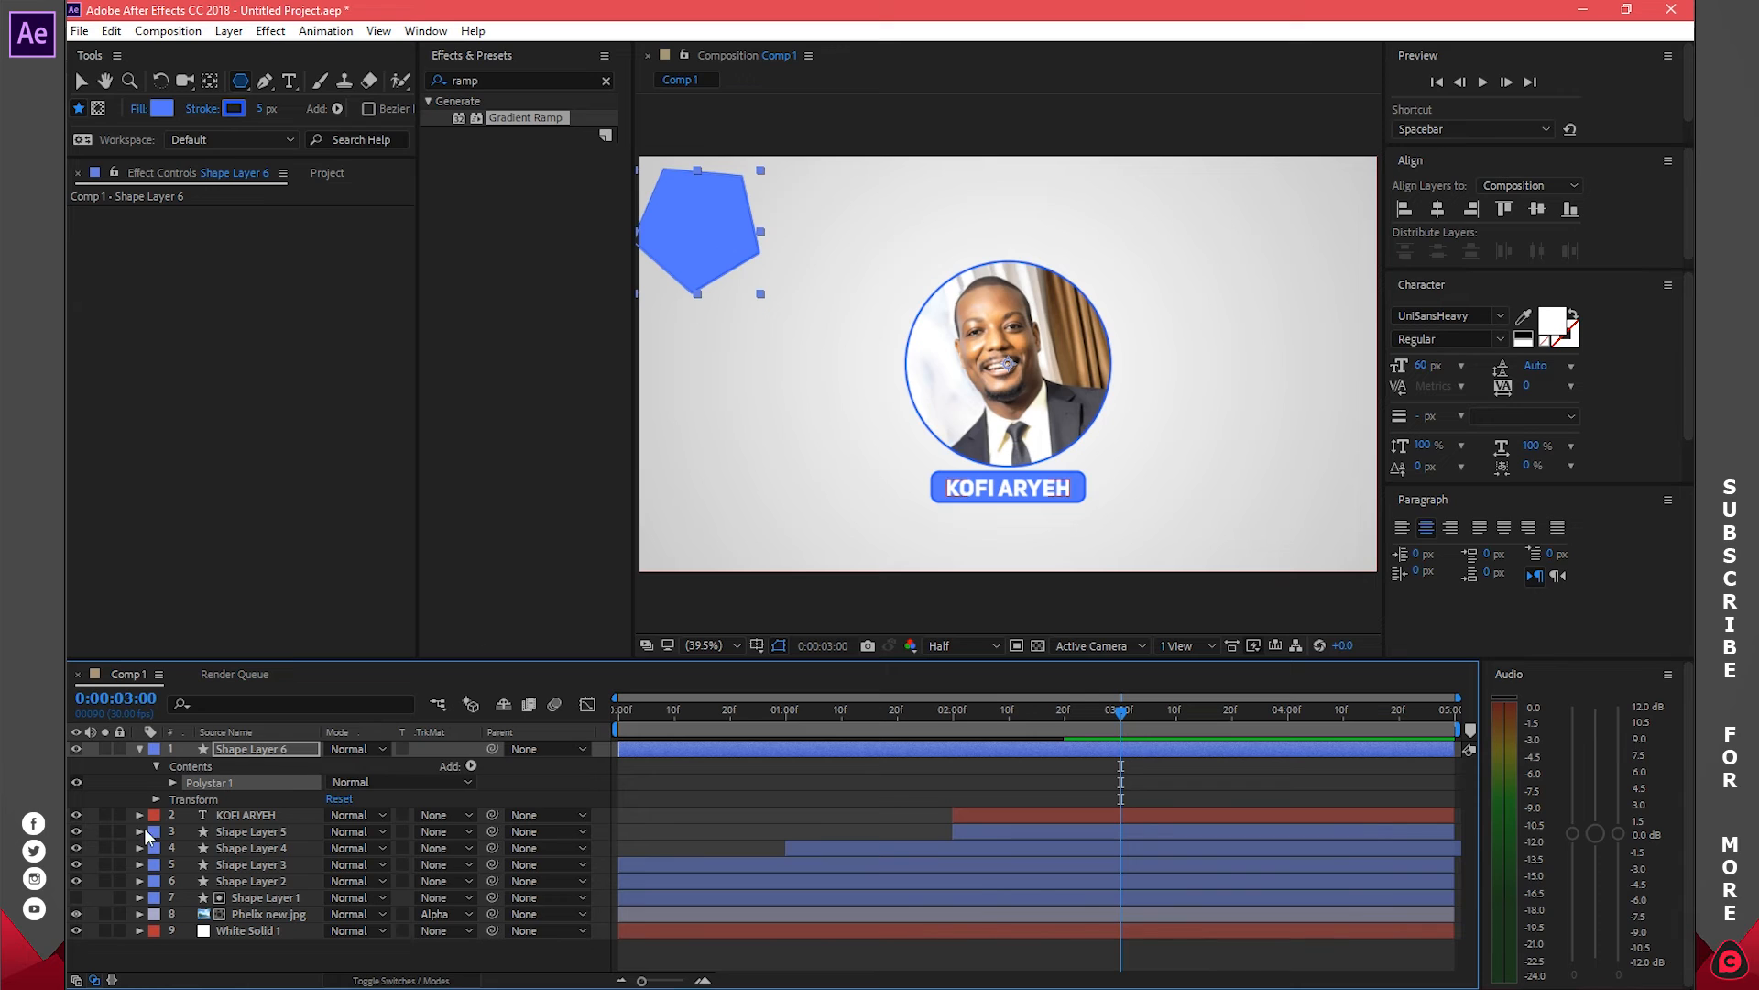
Make the polygon a triangle with 3 Polystar points and a 0 px stroke
left_click(173, 783)
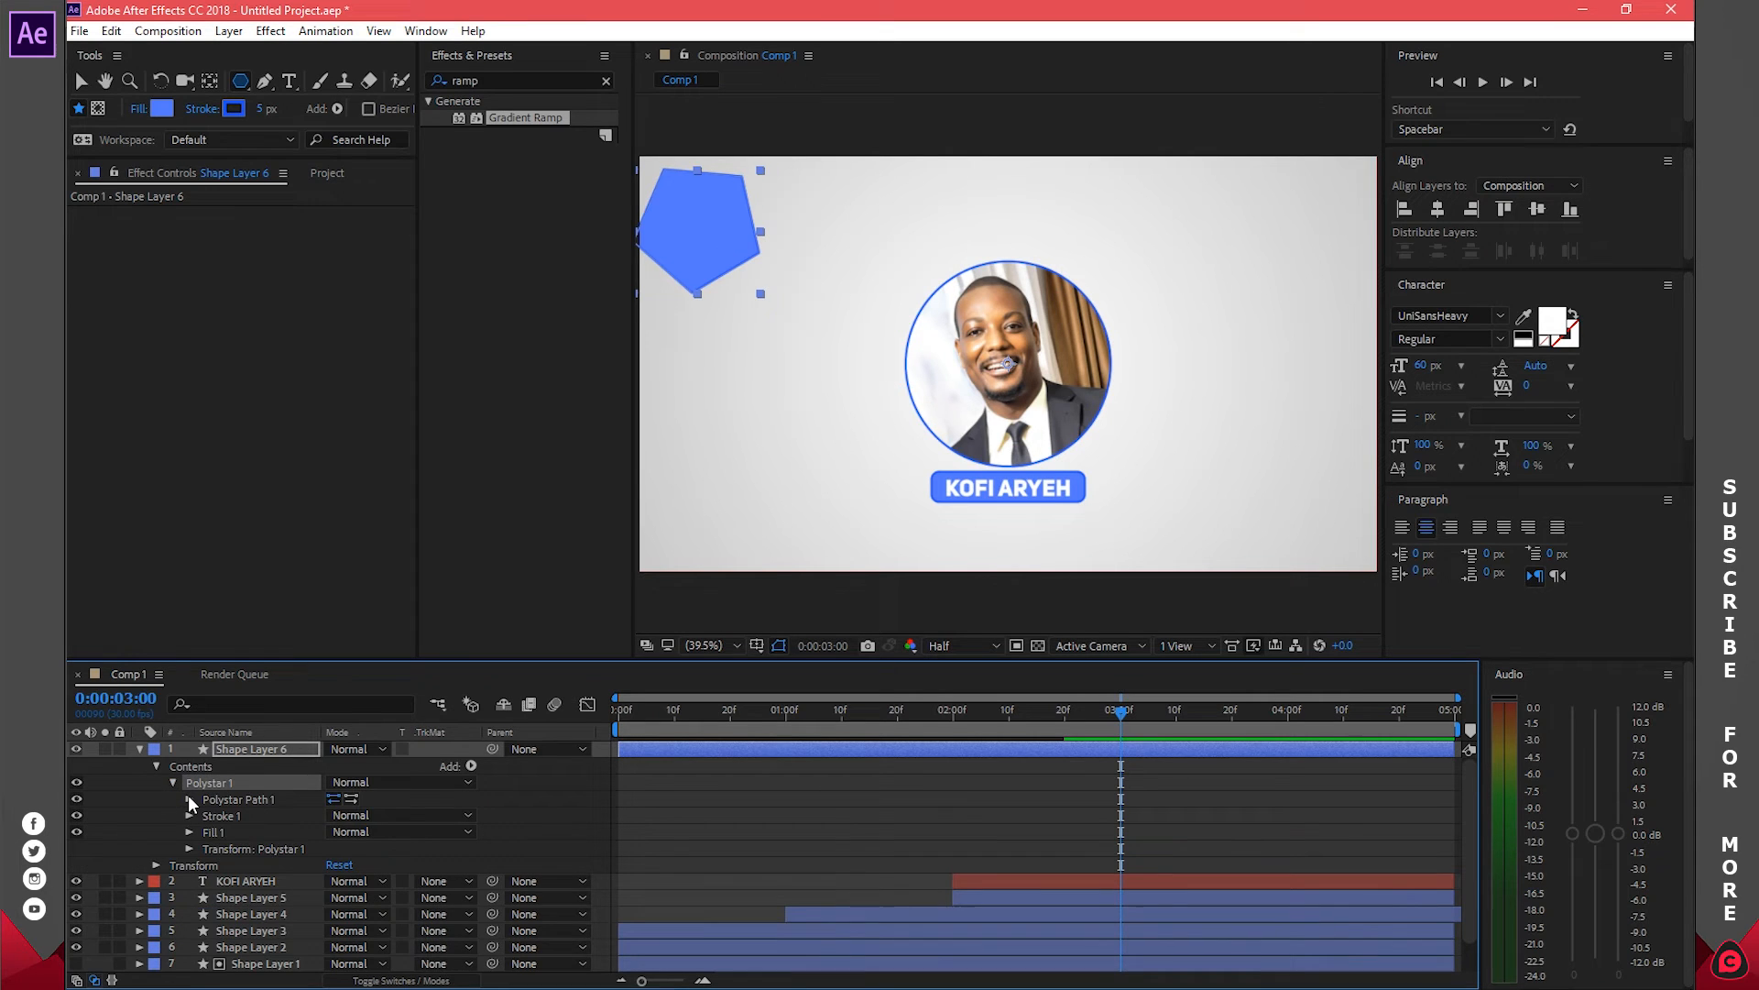
left_click(190, 800)
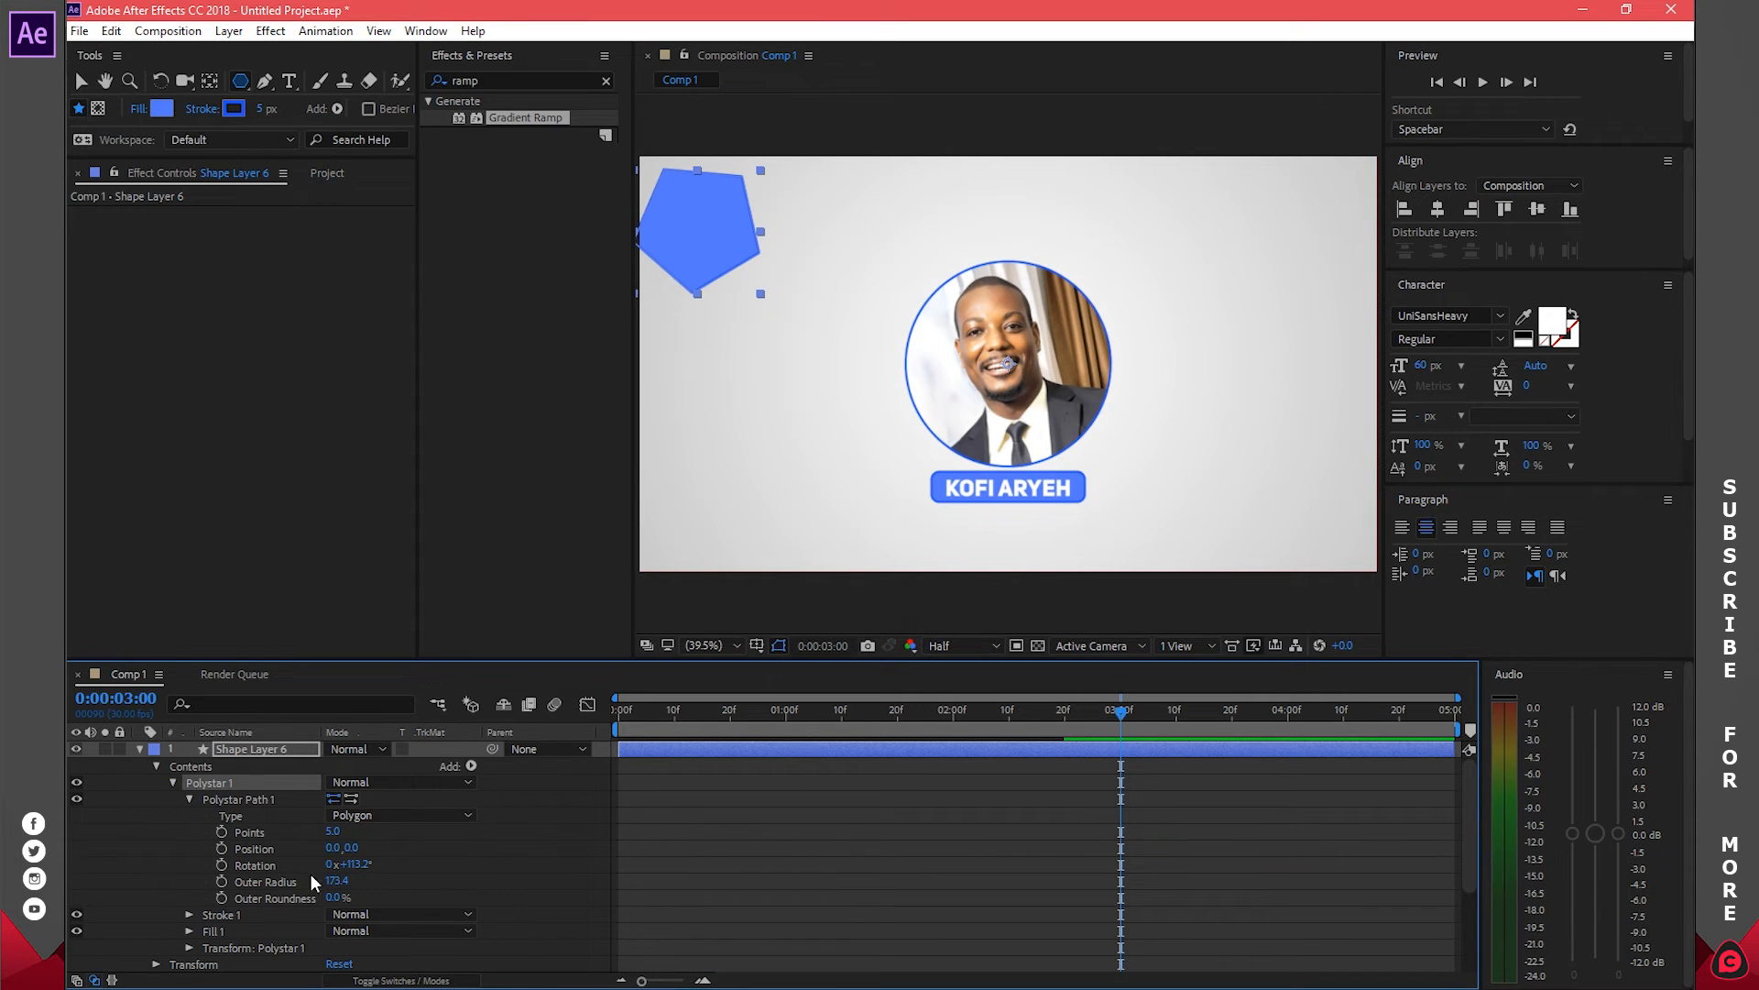
left_click_drag(332, 831, 312, 835)
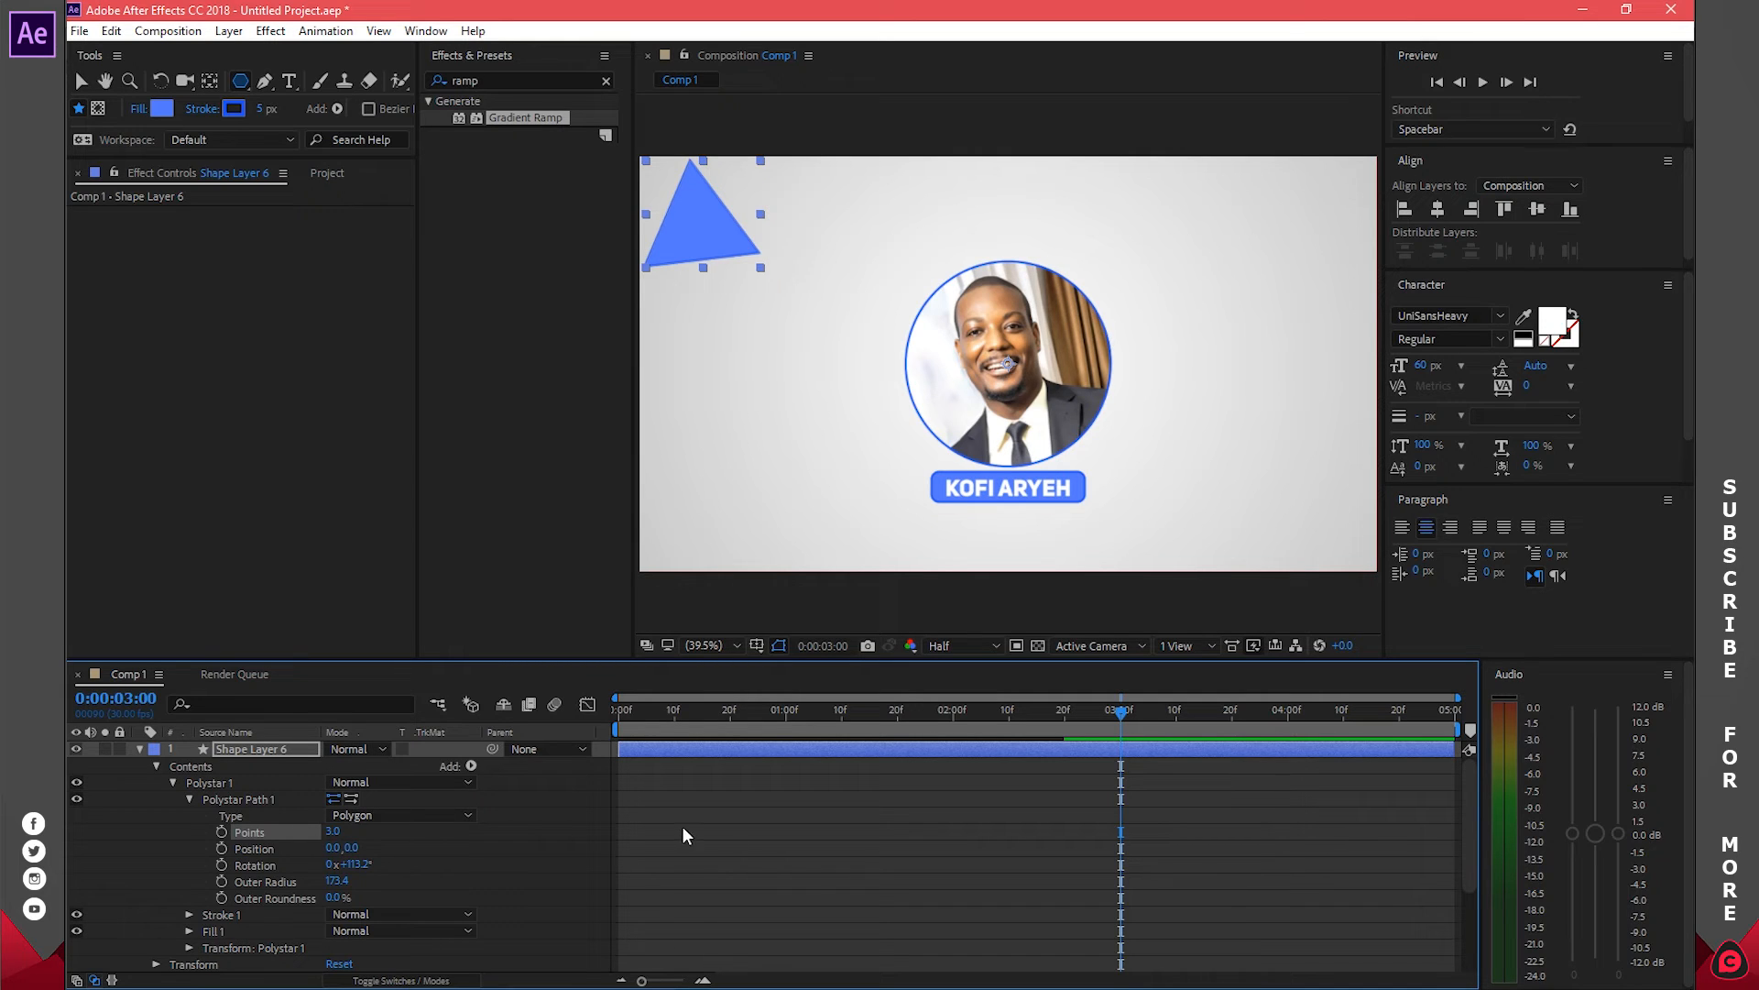
left_click(263, 108)
type("0")
key("Return")
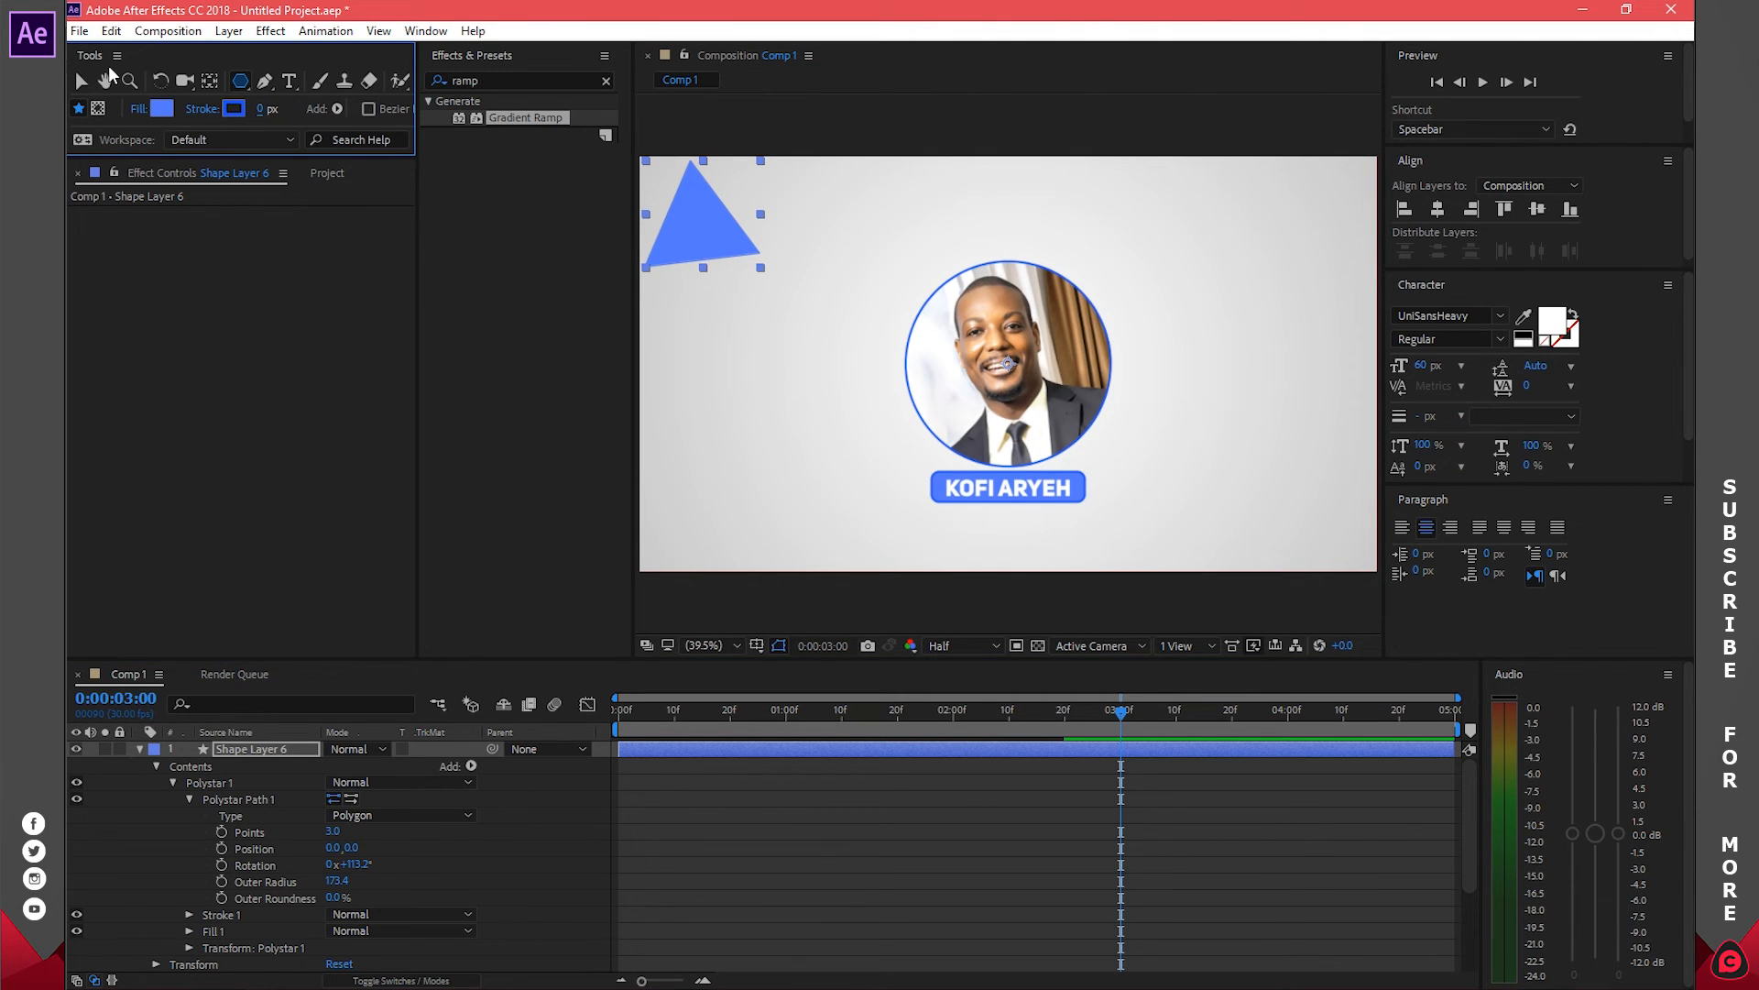
Tuck the blue triangle further into the top-left corner
key("v")
left_click(1084, 500)
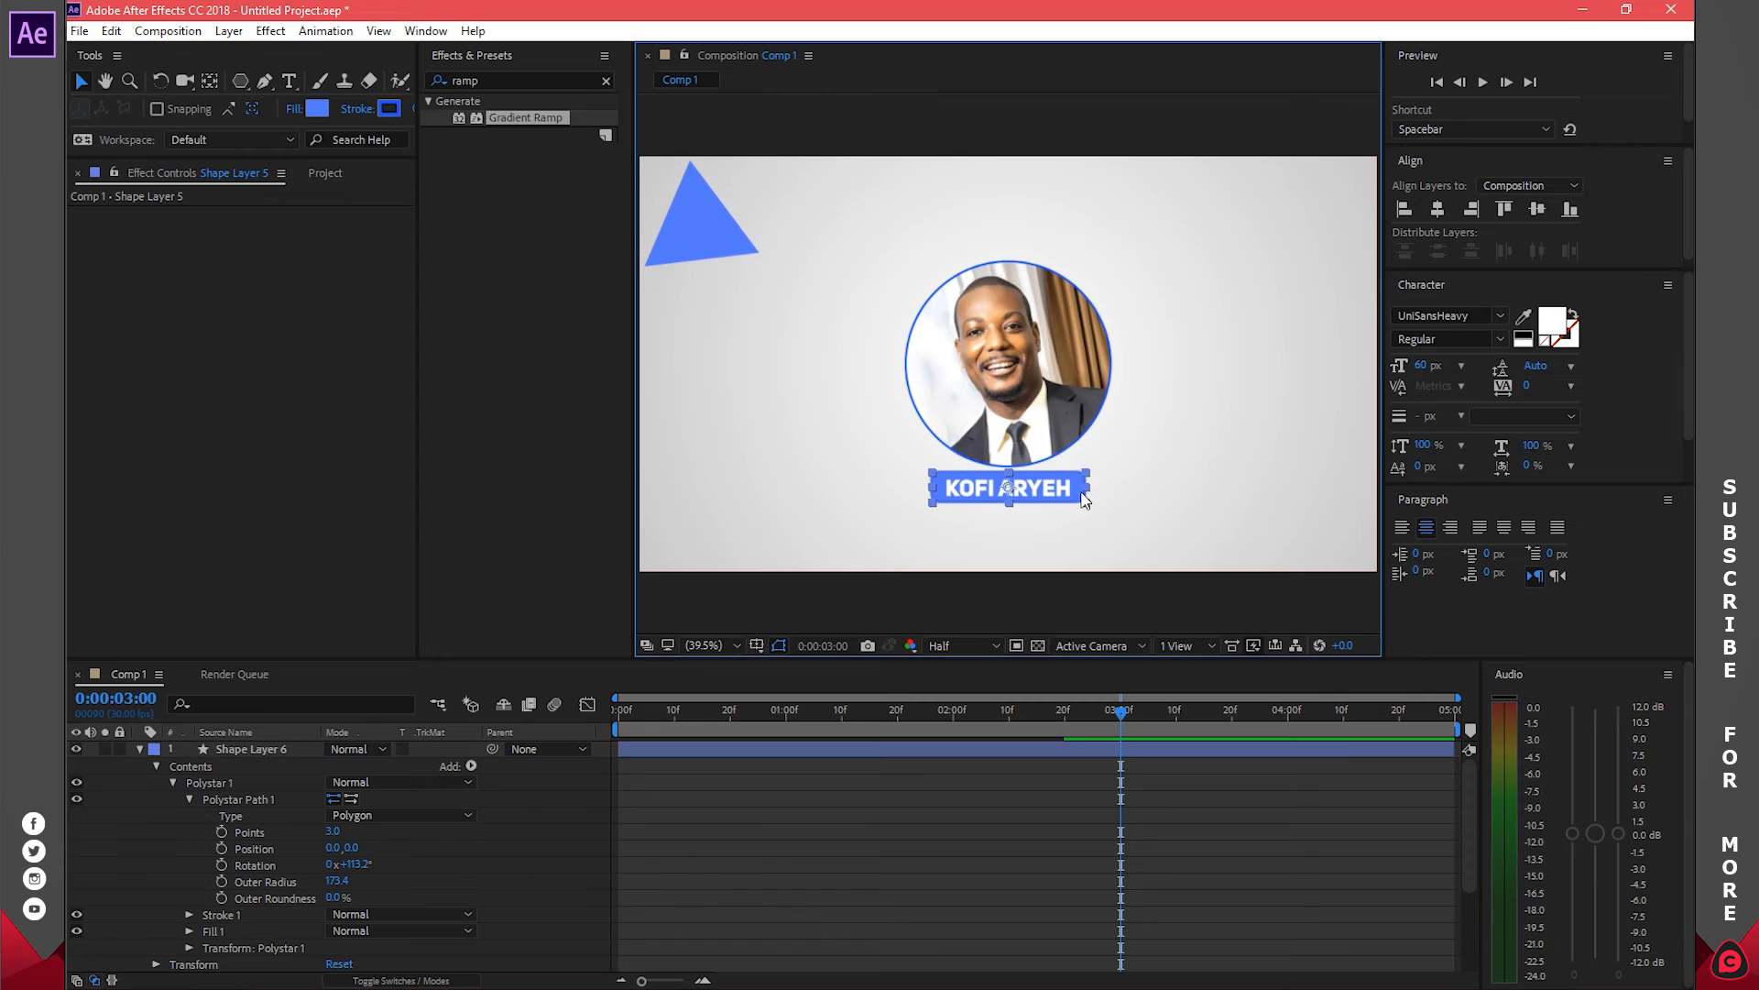
left_click(413, 112)
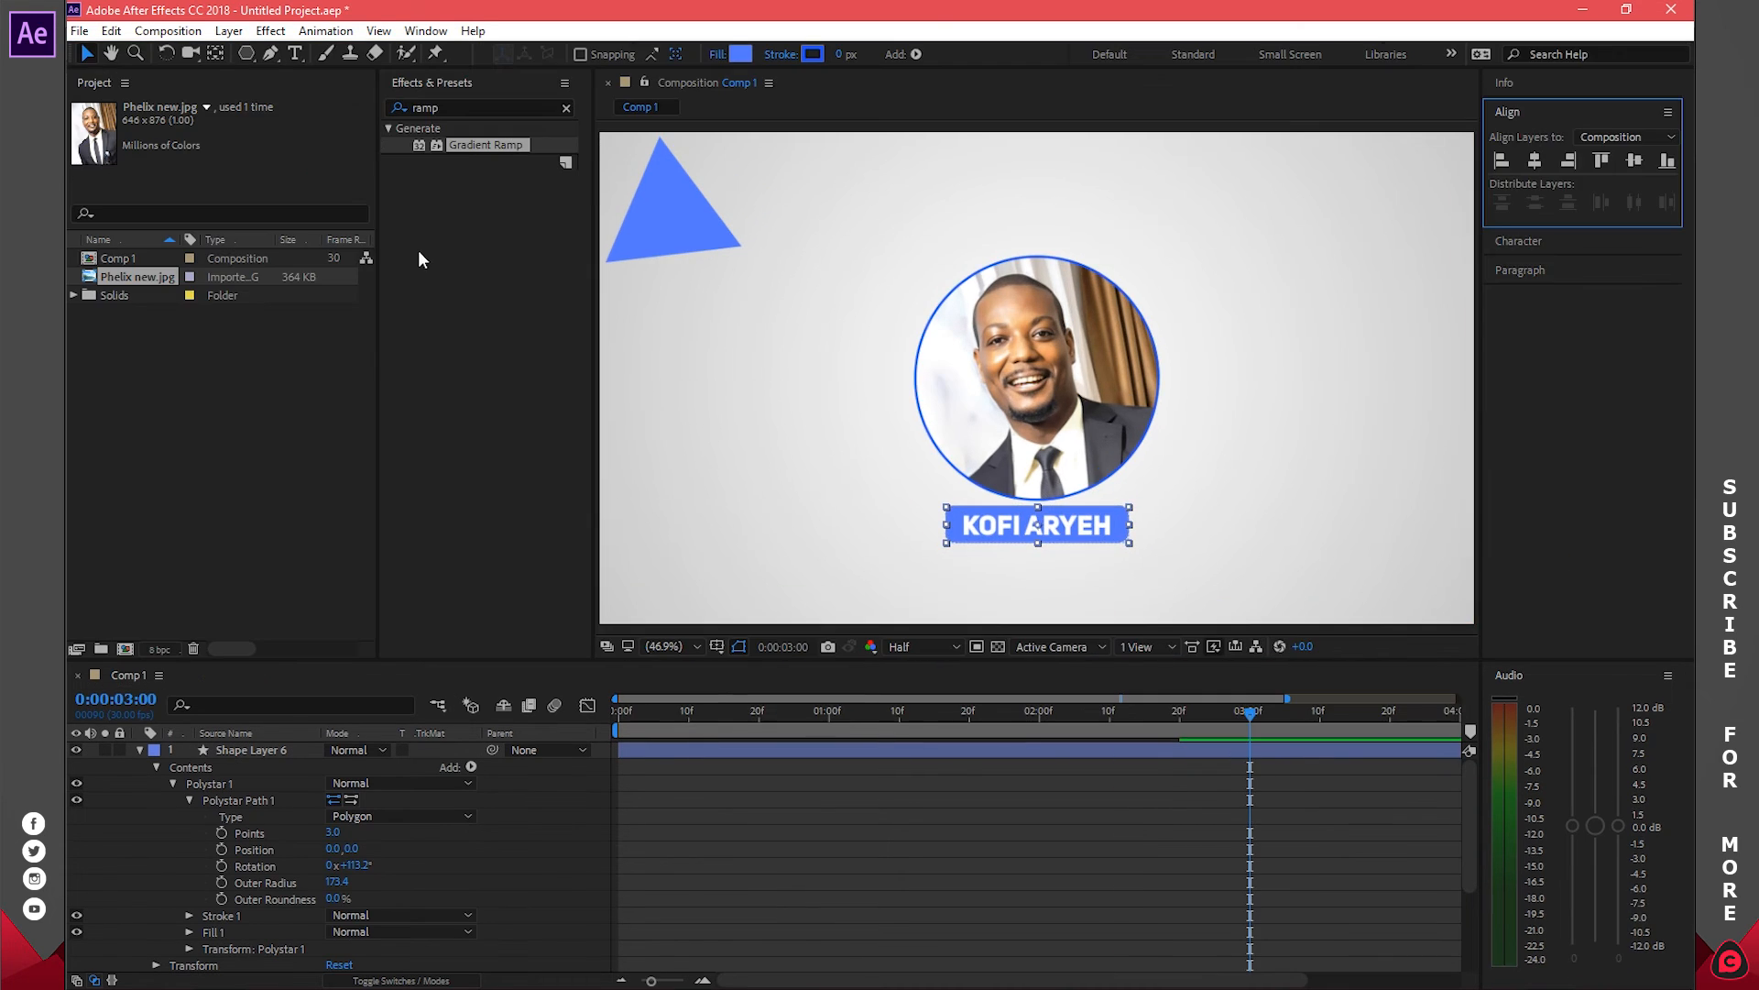
left_click_drag(687, 220, 641, 160)
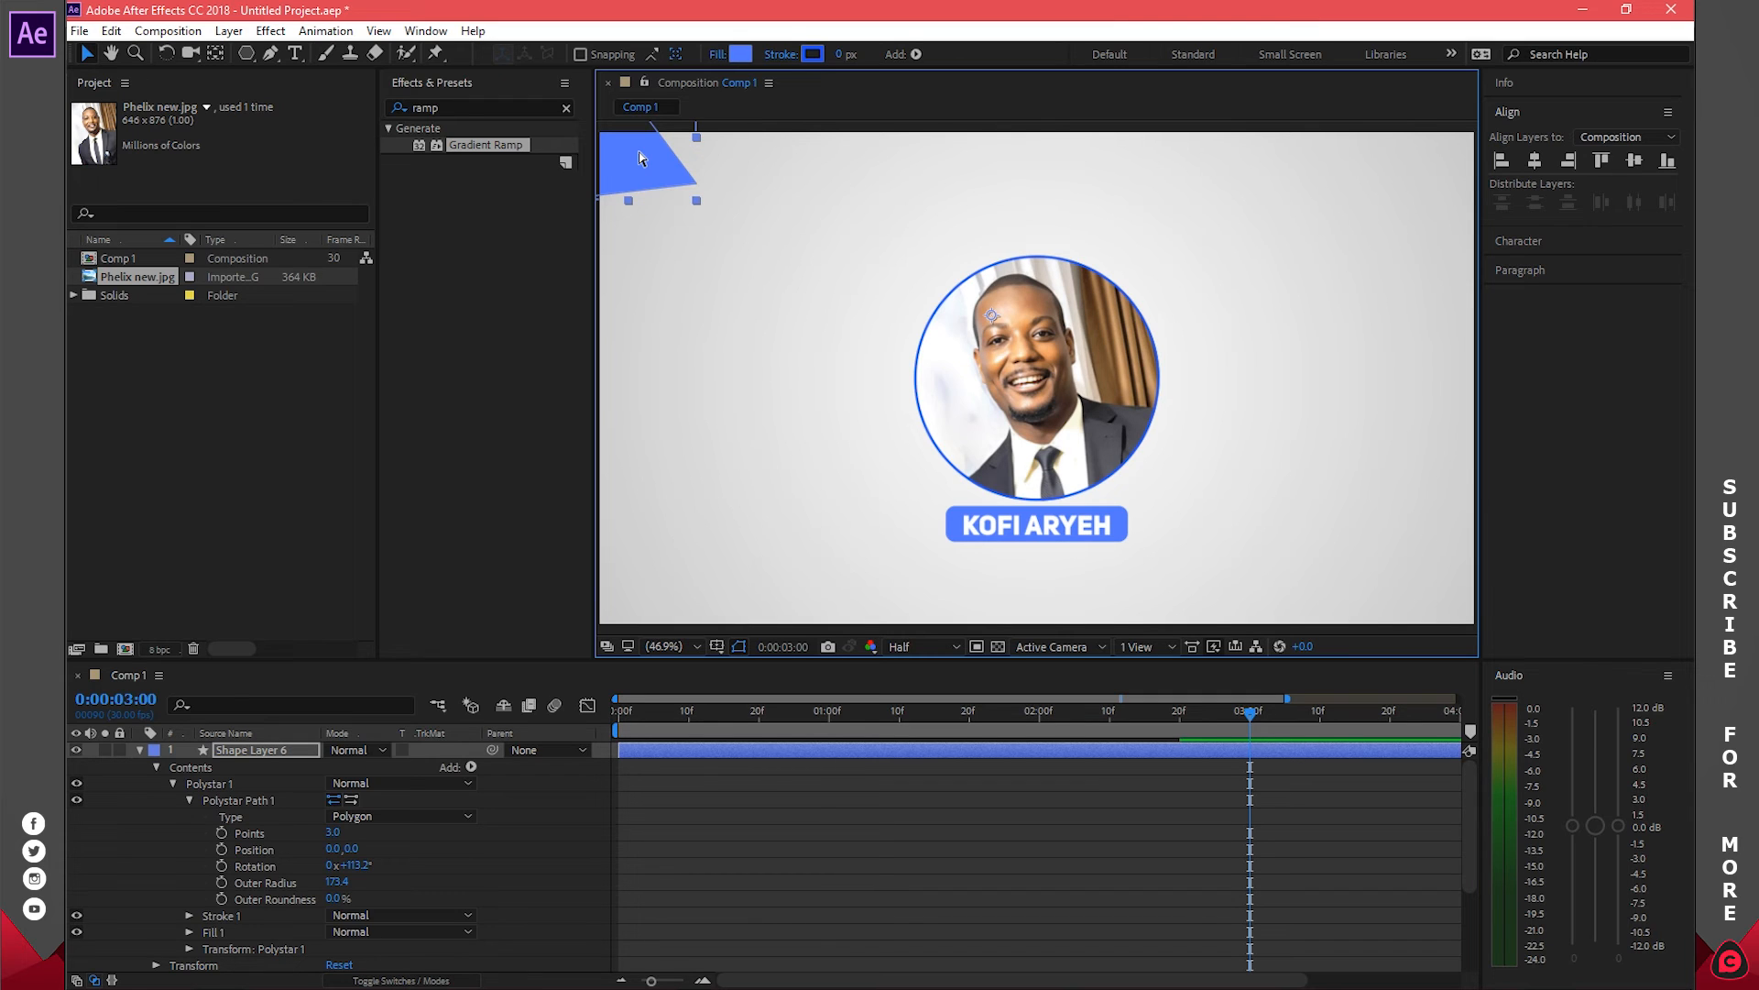
Duplicate the triangle layer and move the copy to the bottom-right corner
key("ctrl+d")
left_click(140, 767)
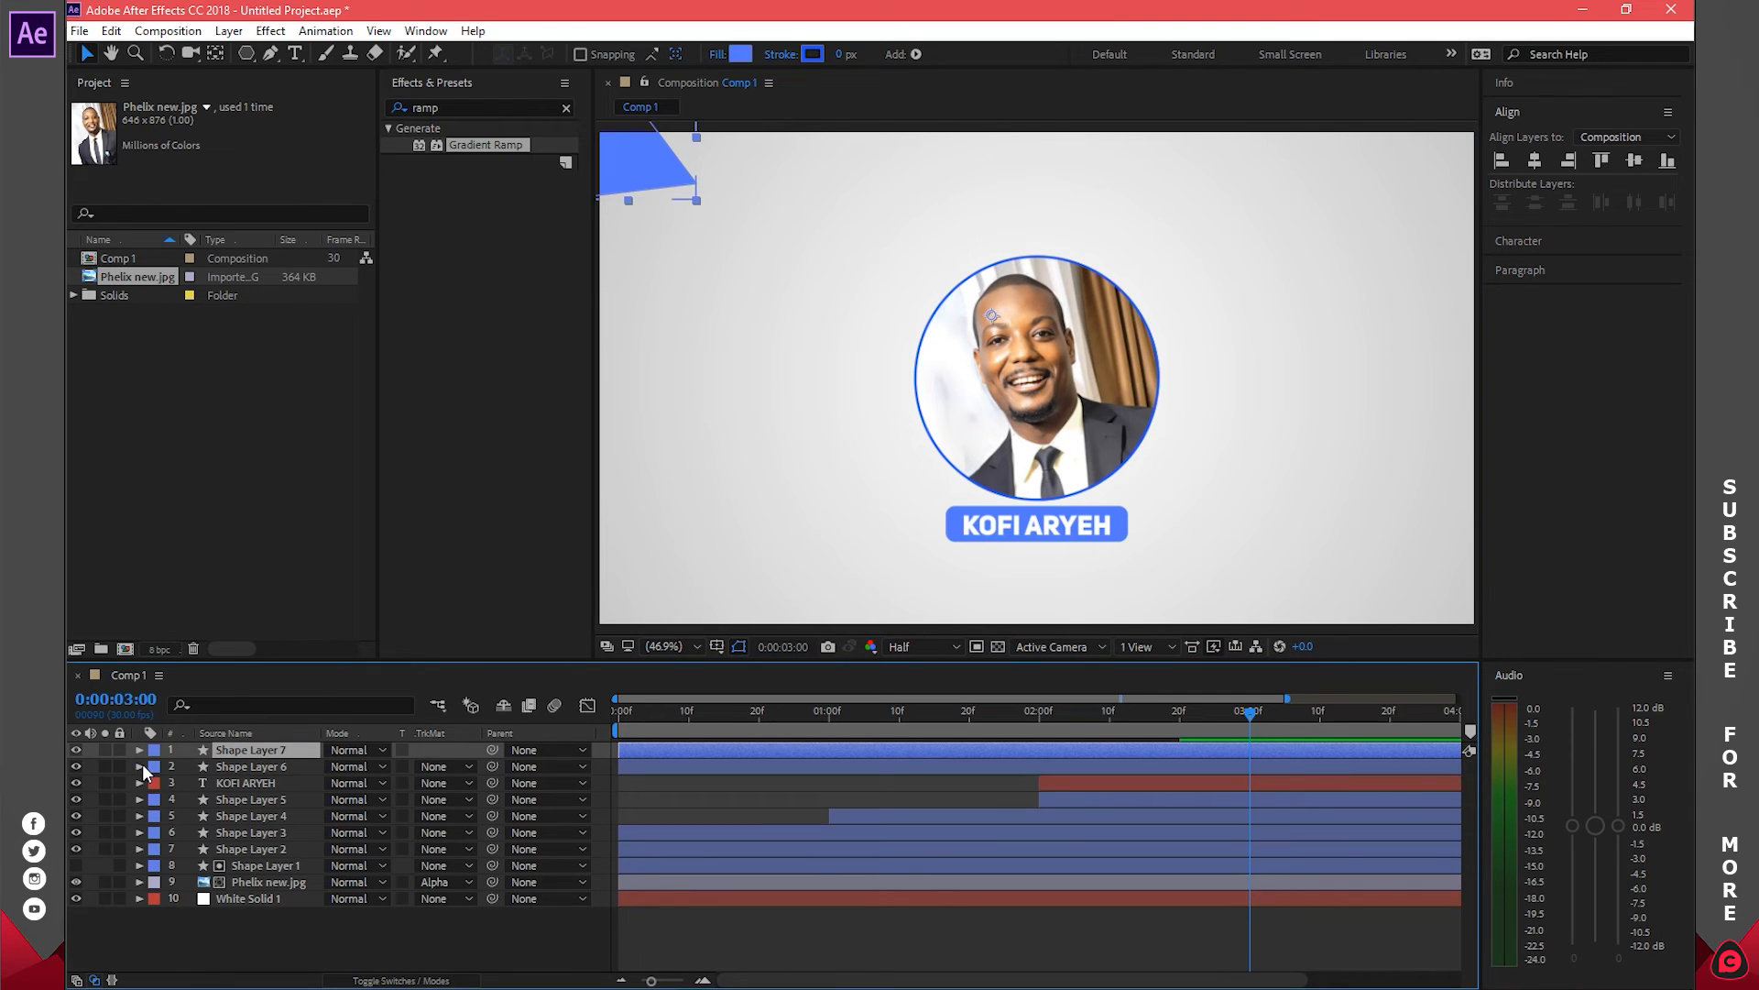
left_click_drag(629, 163, 1427, 592)
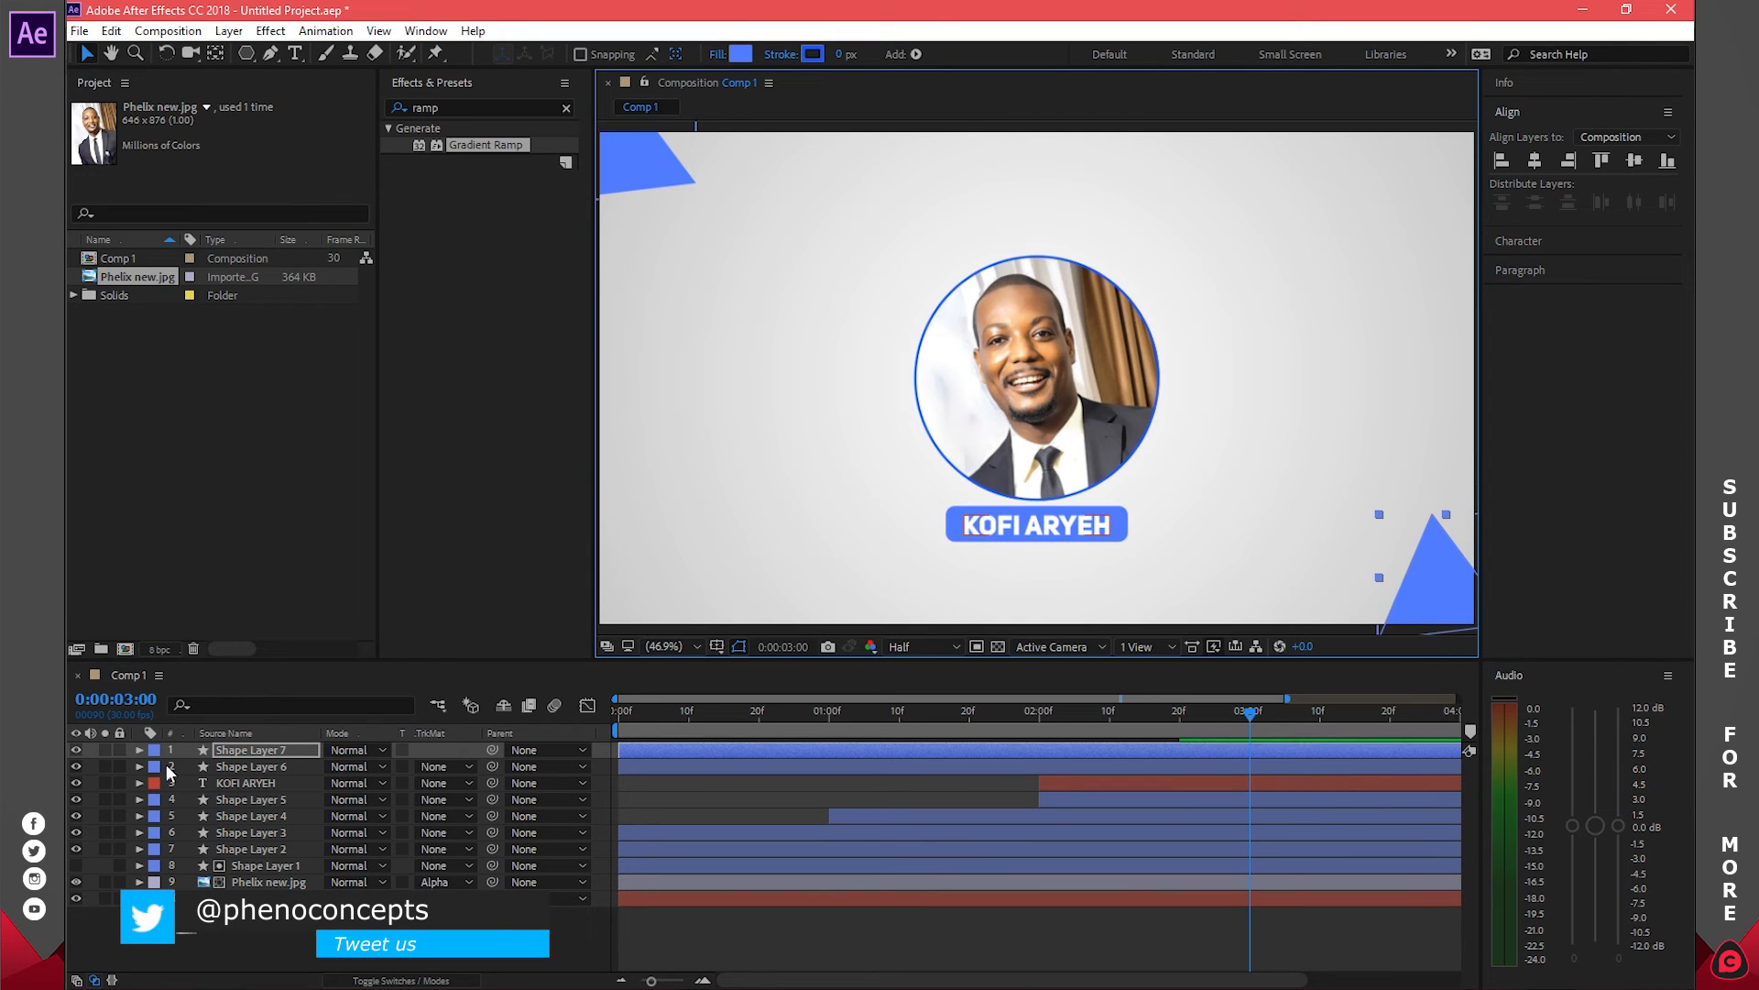
Rotate the bottom-right triangle to 56° and nudge it into the corner
key("r")
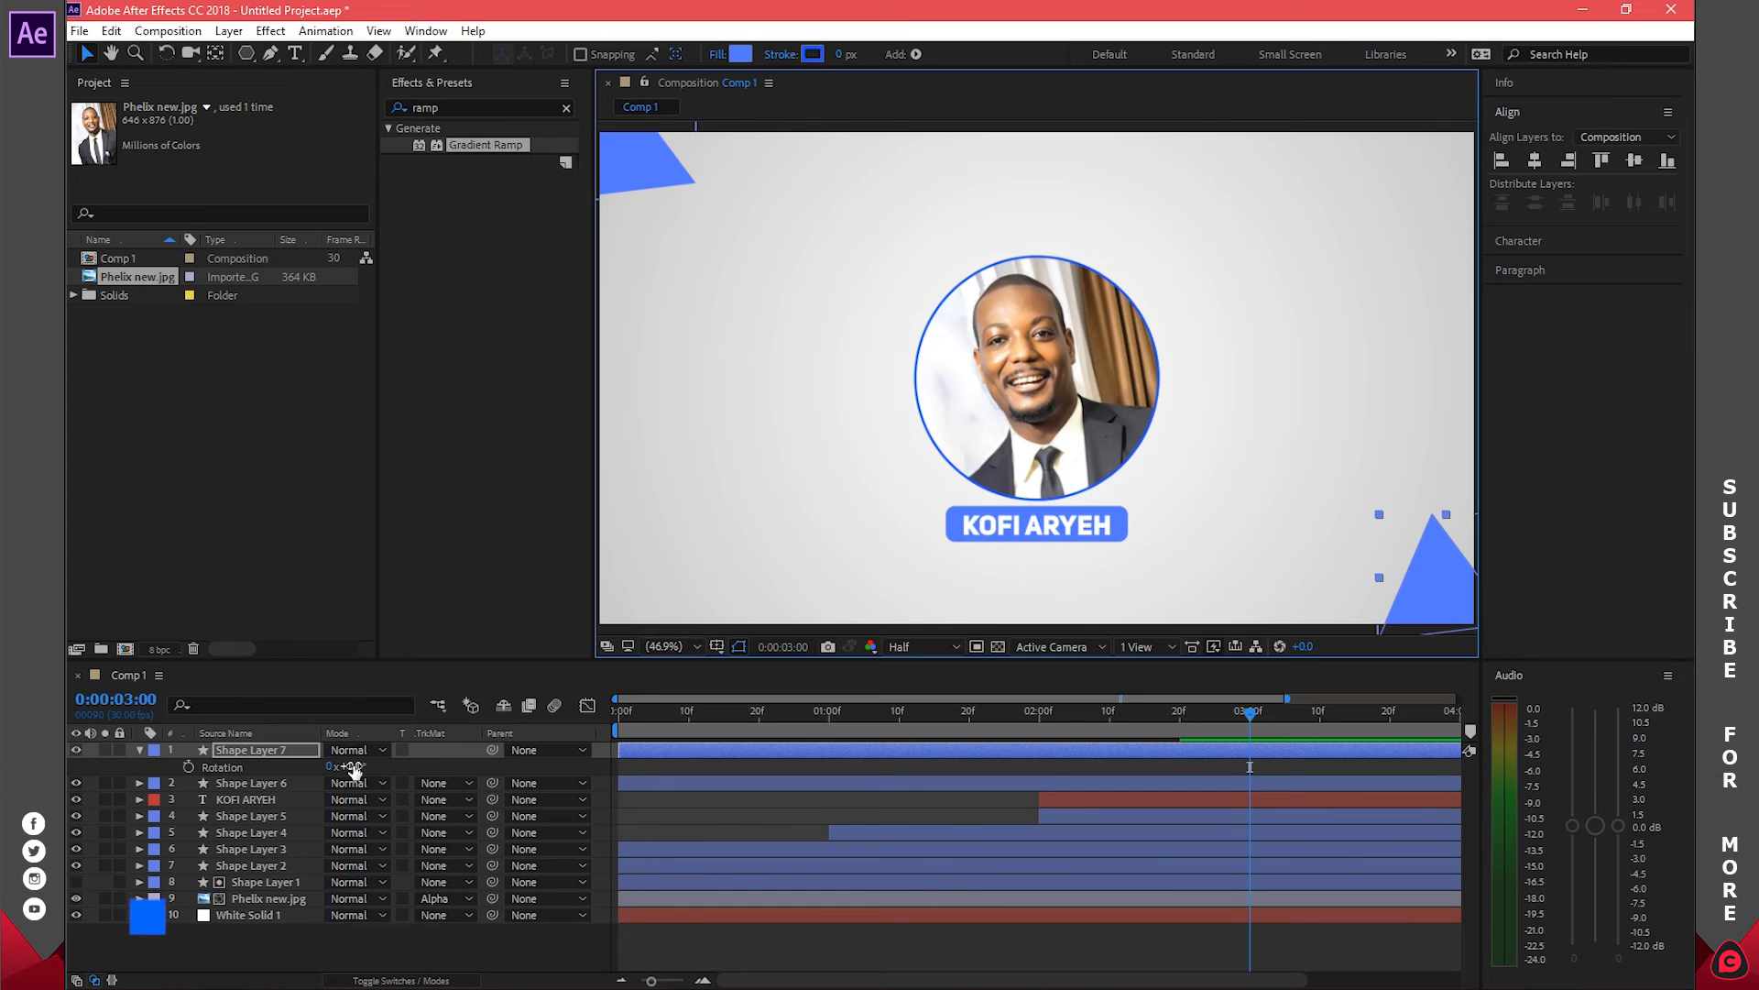
left_click_drag(350, 767, 399, 766)
key("y")
left_click(1404, 575)
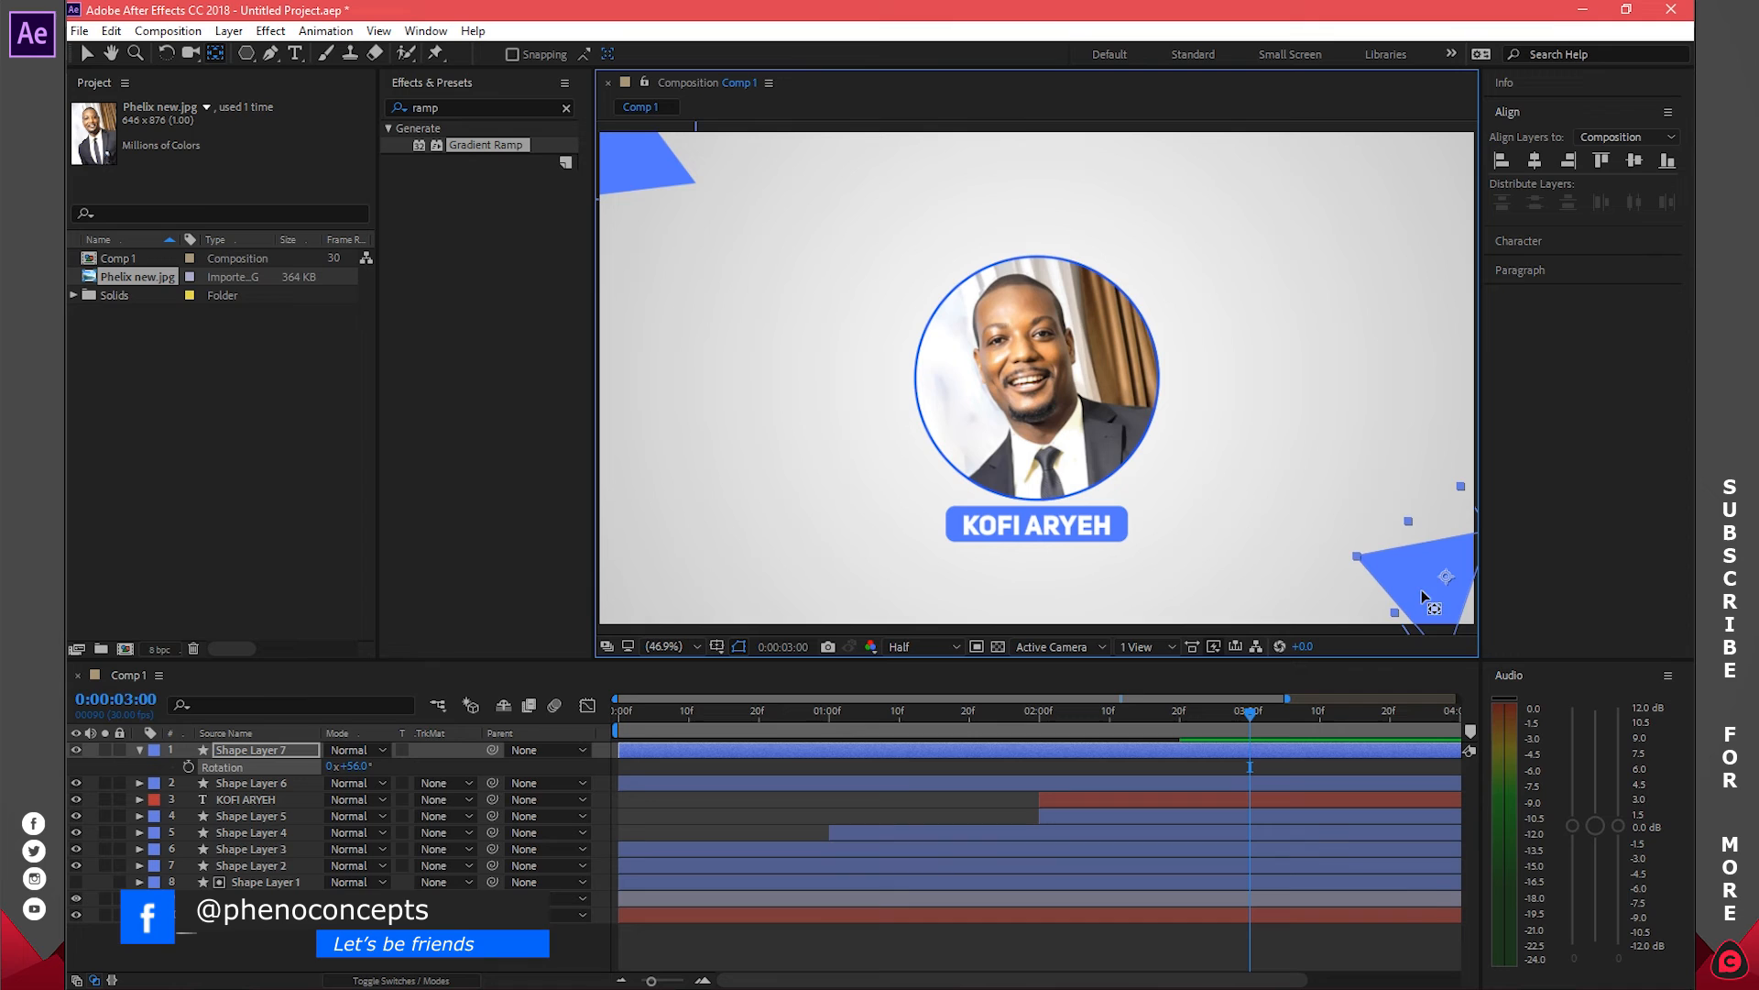
key("v")
left_click_drag(1392, 578, 1422, 592)
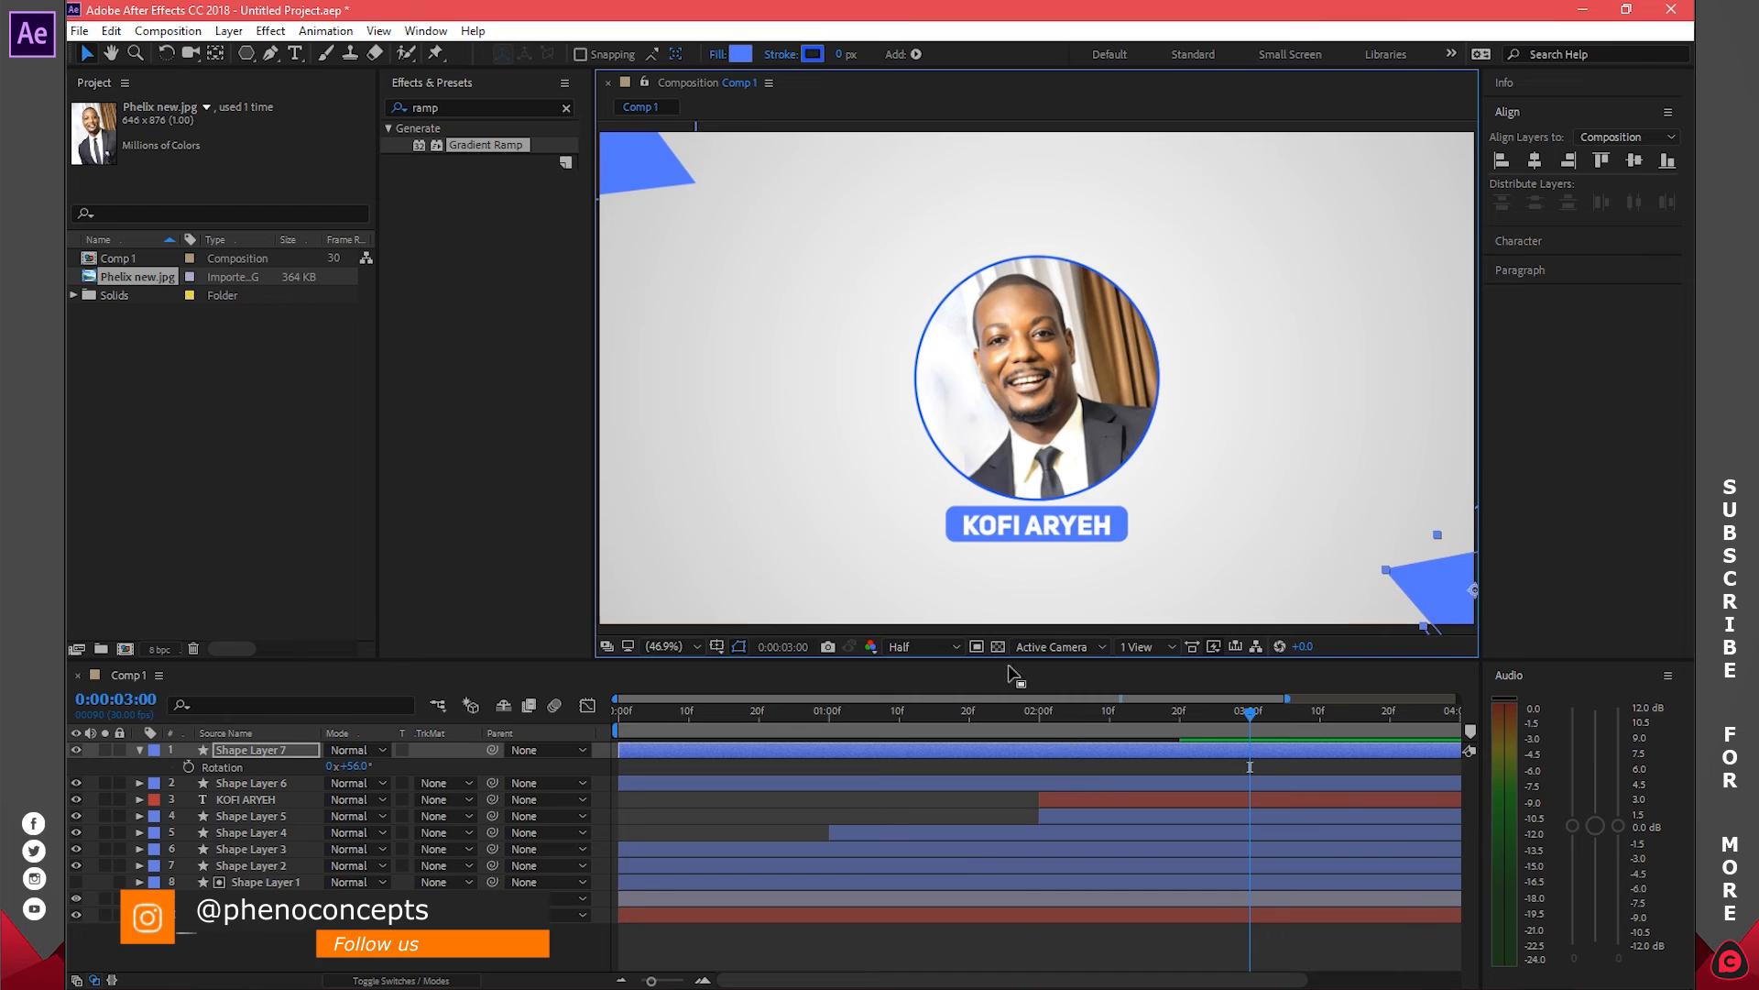
Apply CC Radial Fast Blur, found by searching 'fast blur', to the bottom-right triangle
left_click(442, 107)
double_click(443, 107)
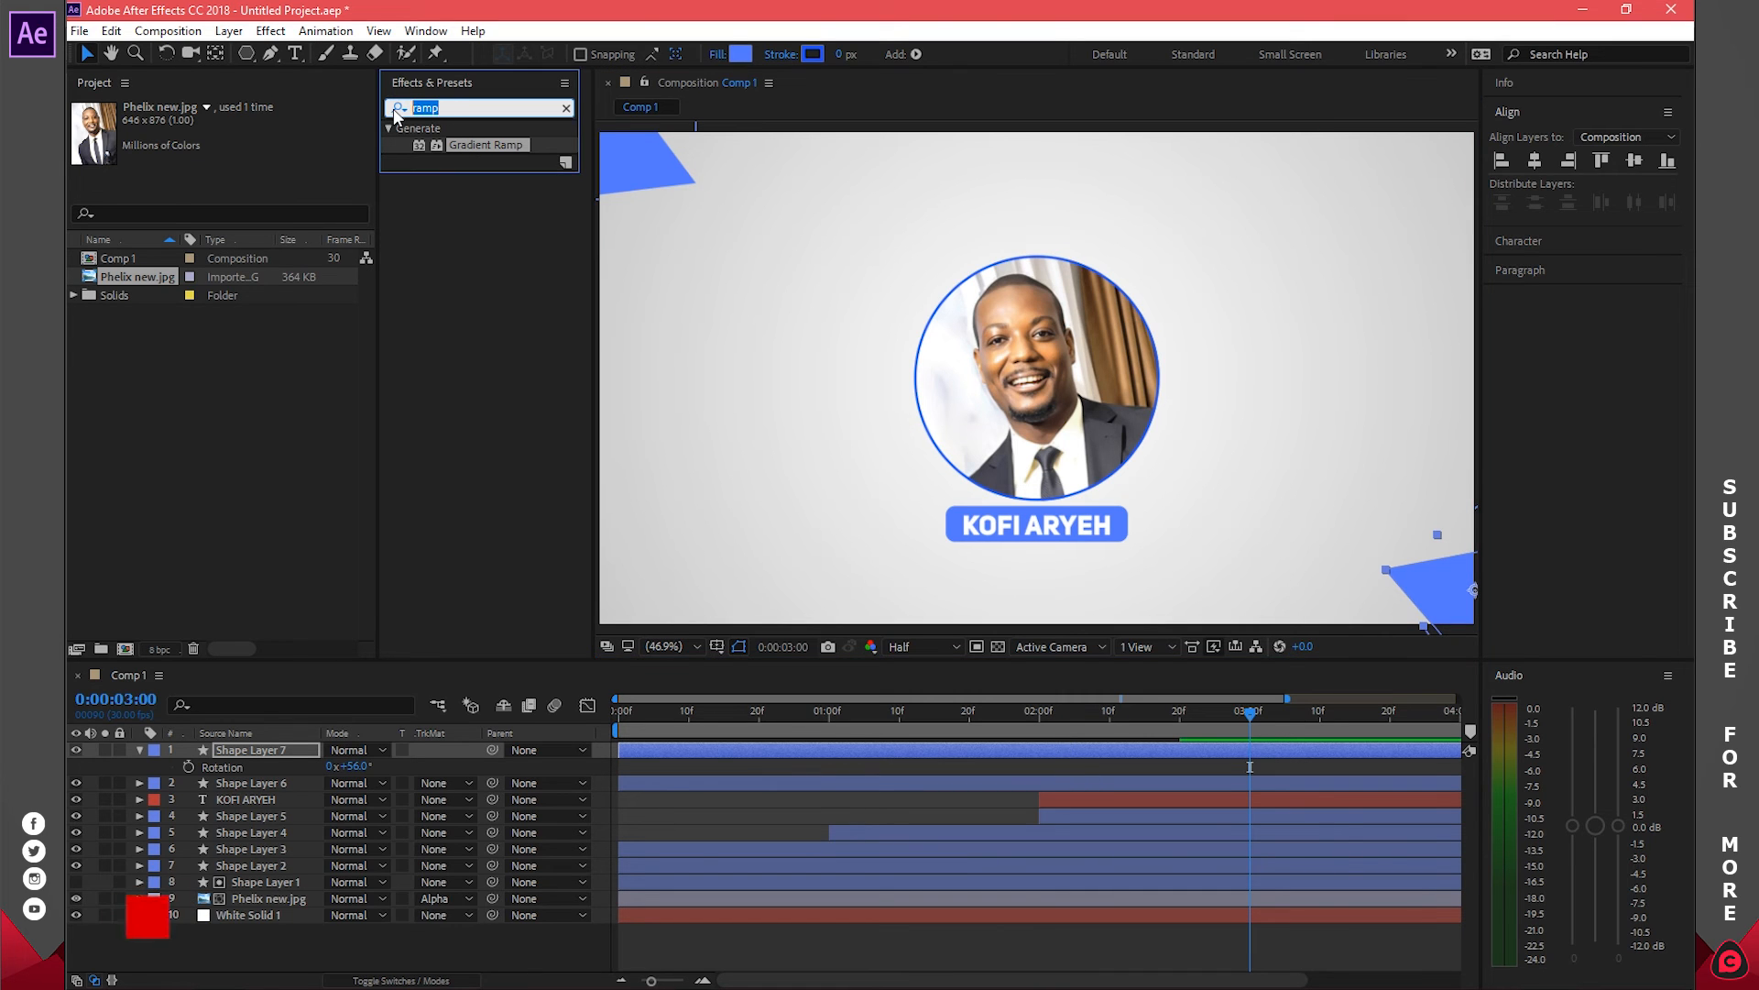
type("fast")
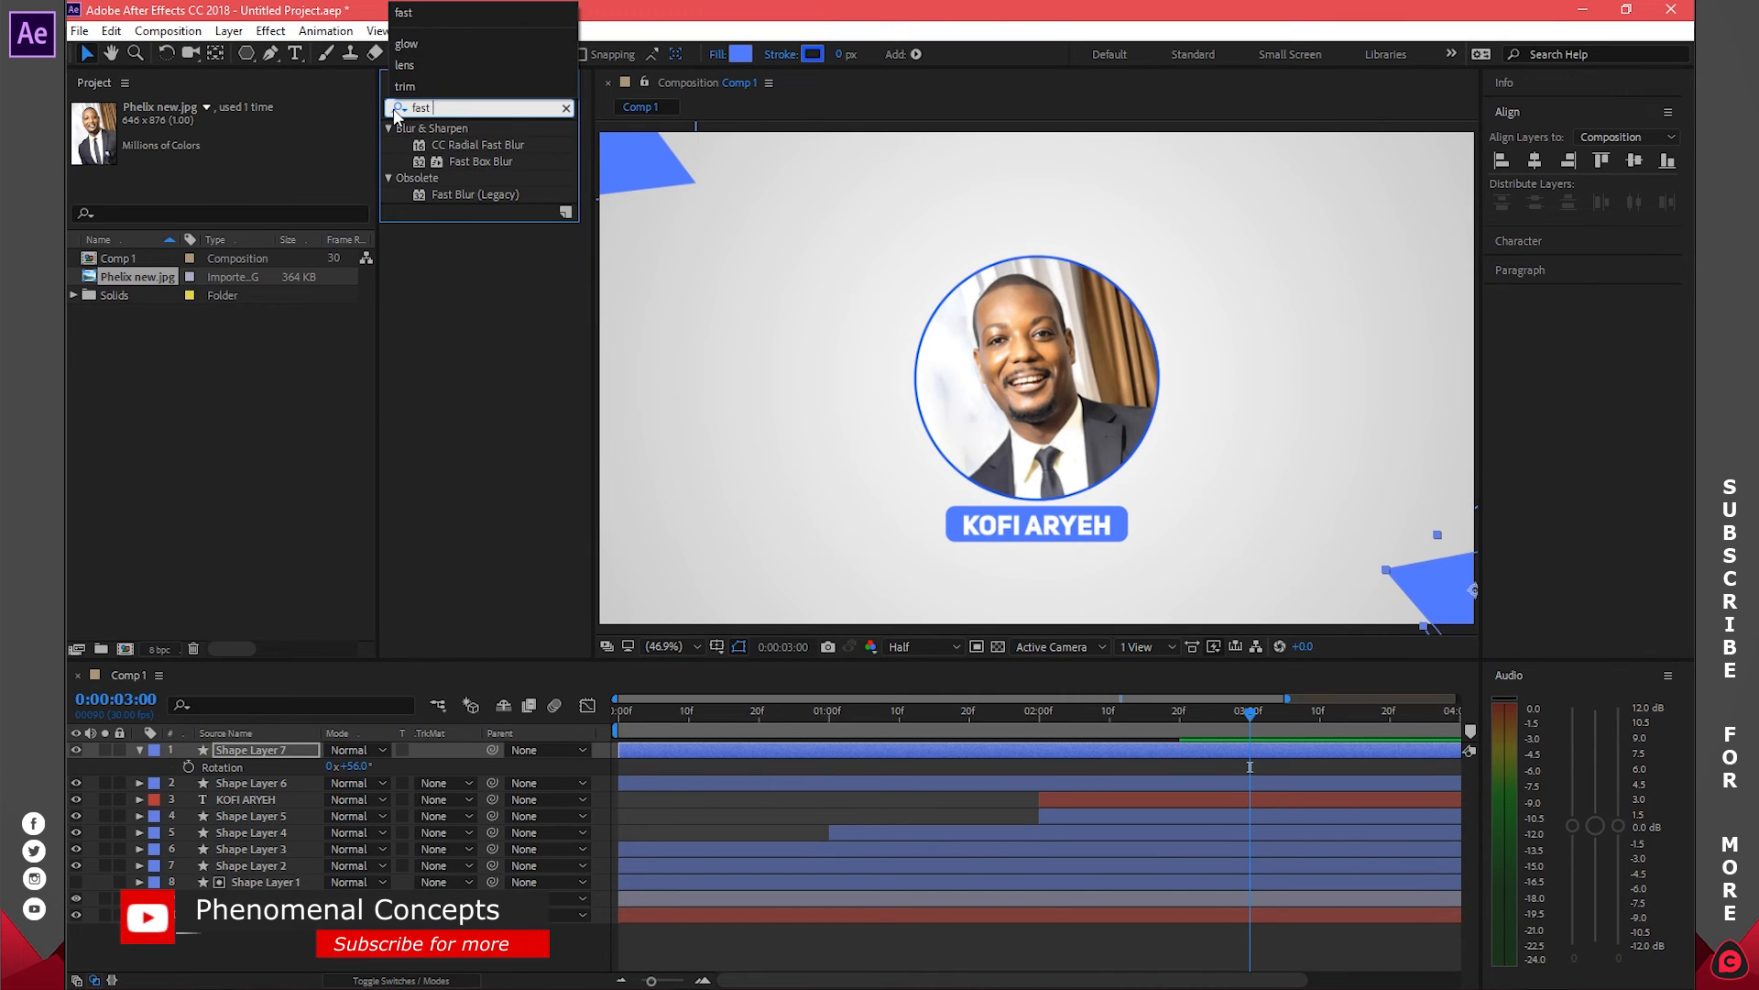
type(" blur")
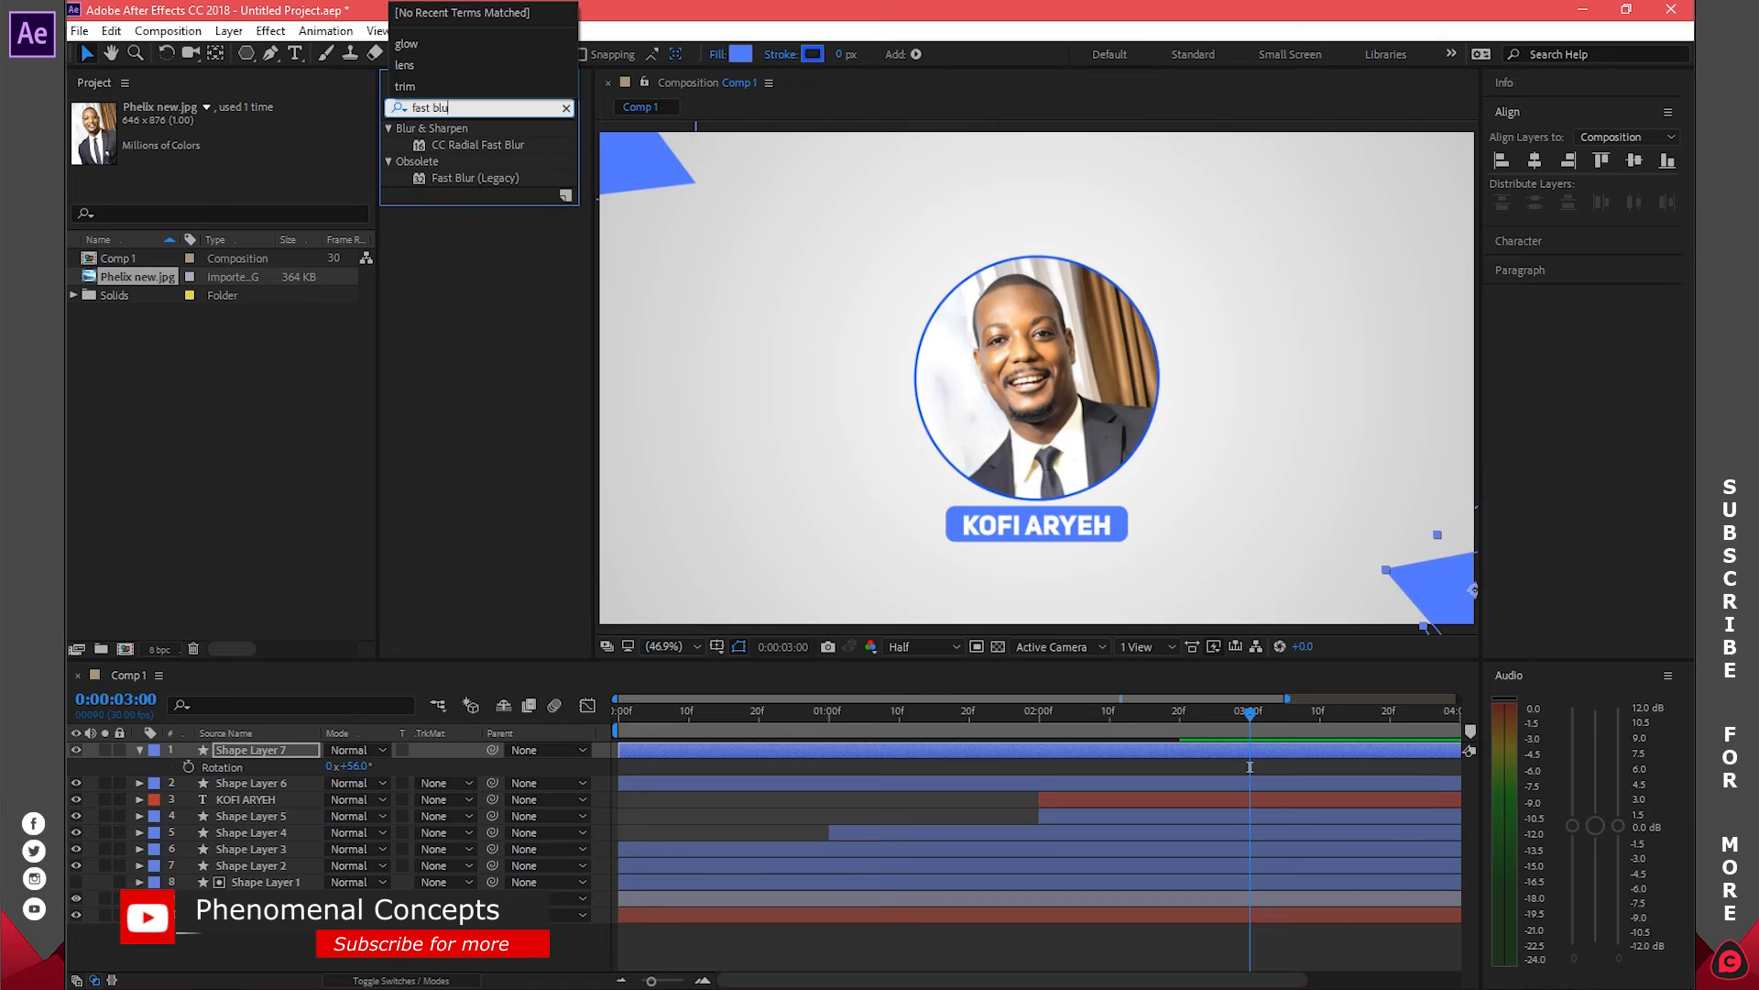
left_click(450, 146)
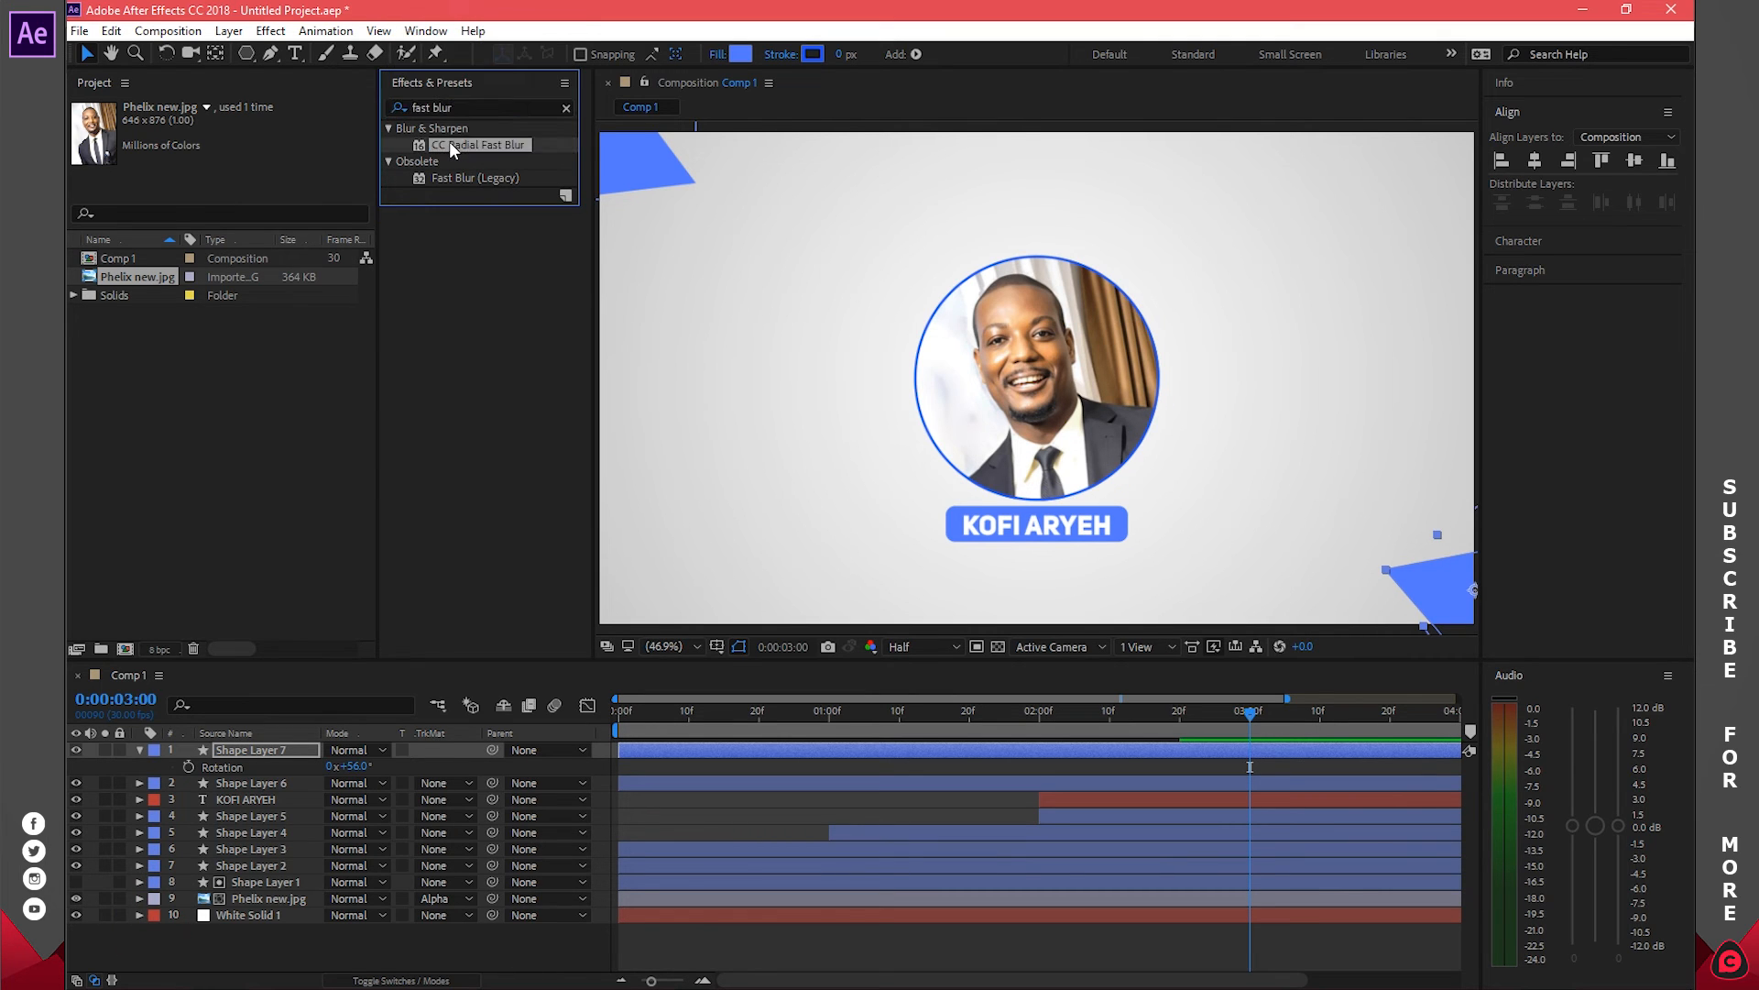
left_click_drag(473, 141, 778, 749)
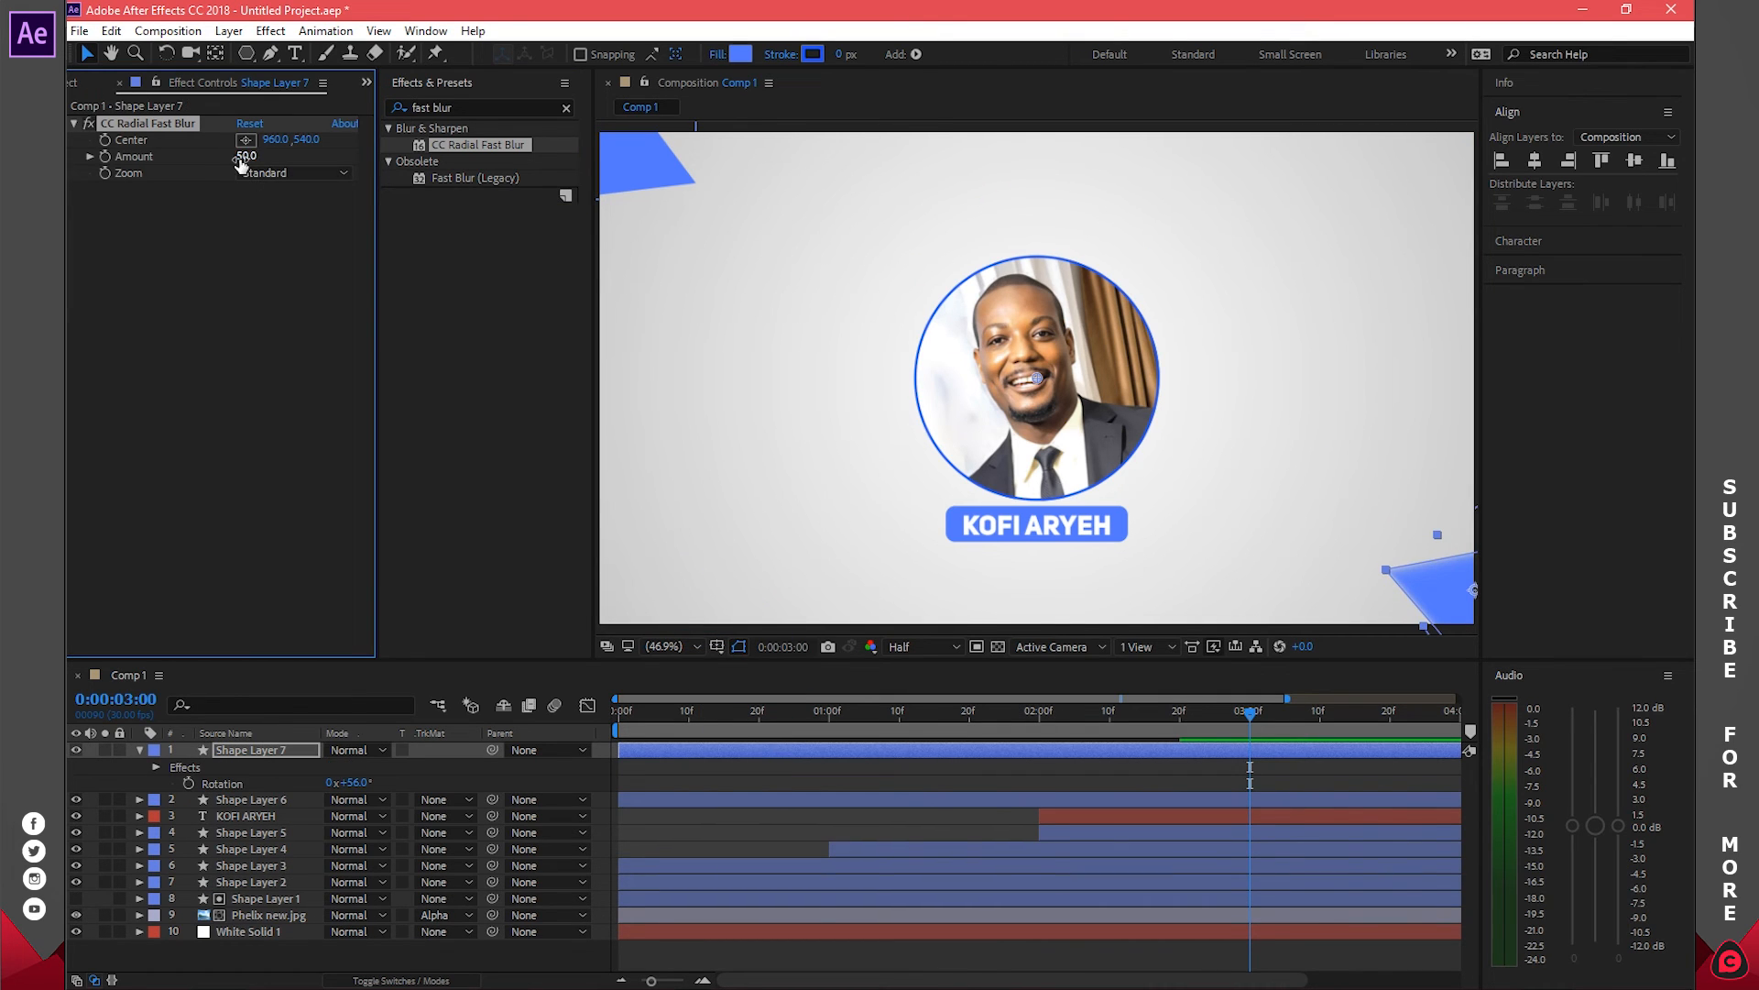
Set the blur Amount to 50 and apply the same blur to the top-left triangle
left_click_drag(244, 156, 240, 157)
left_click(244, 156)
type("50")
key("Return")
left_click_drag(467, 151, 667, 797)
Trim both triangle layers' in points to start at 3 seconds
left_click(648, 341)
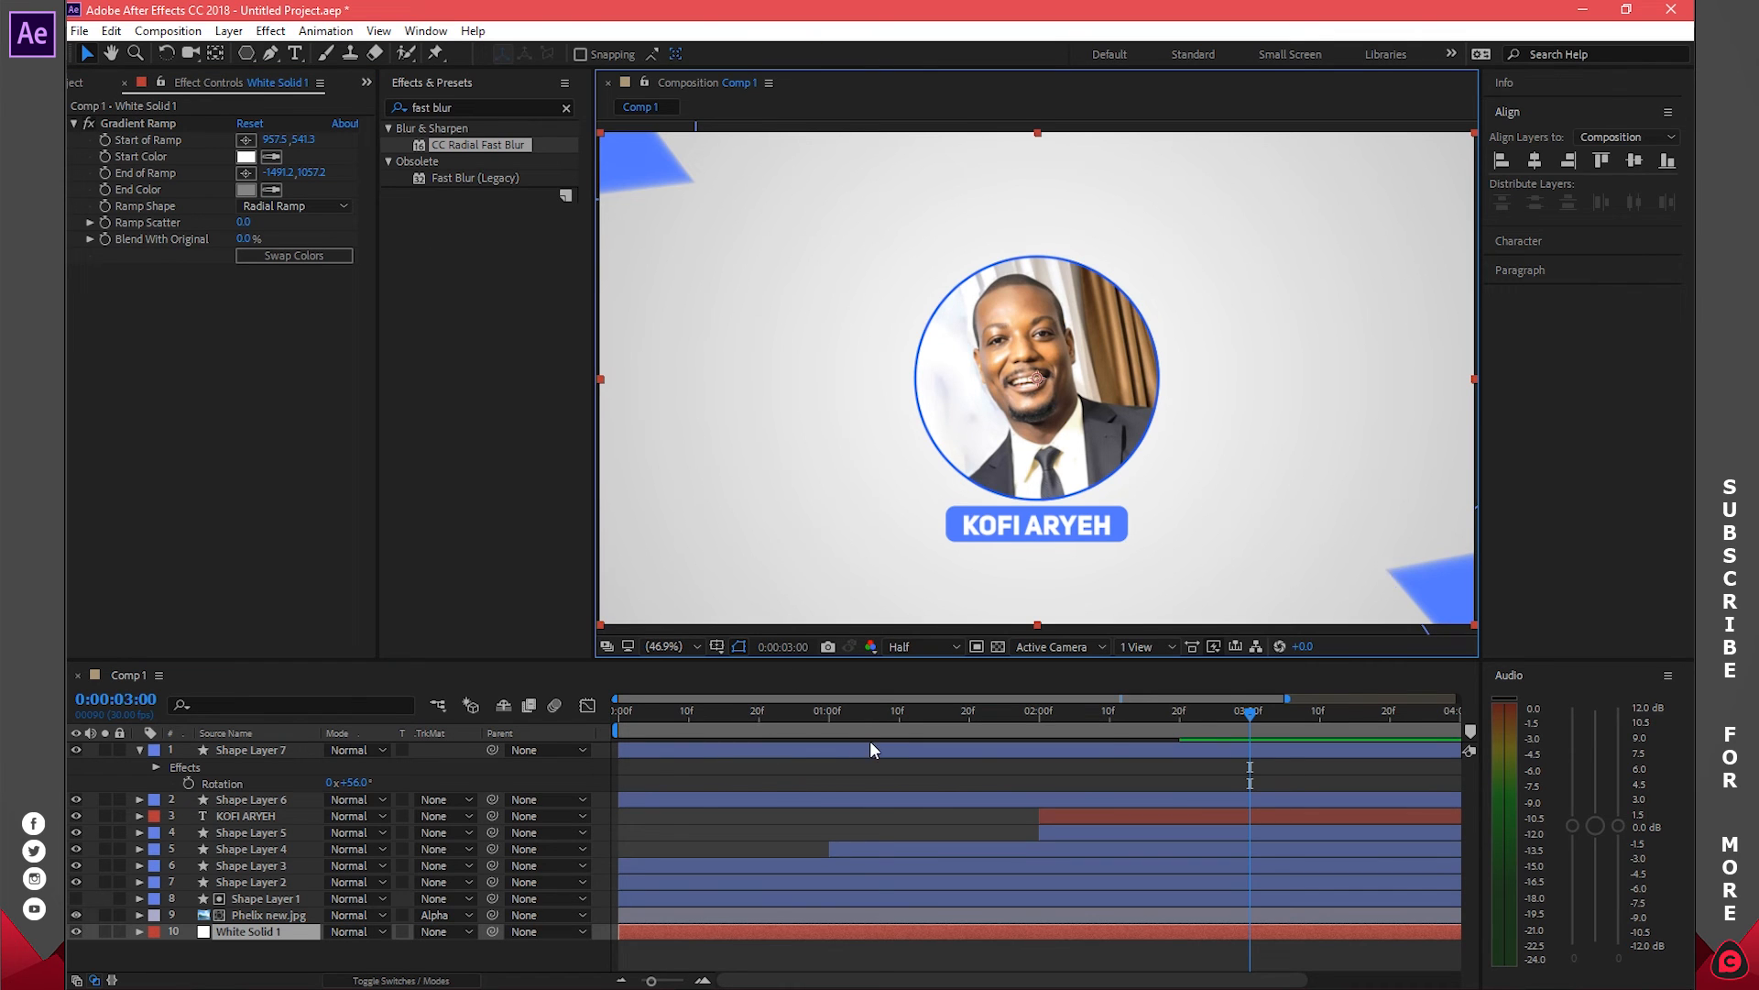
left_click(877, 799)
left_click(1185, 751, "shift")
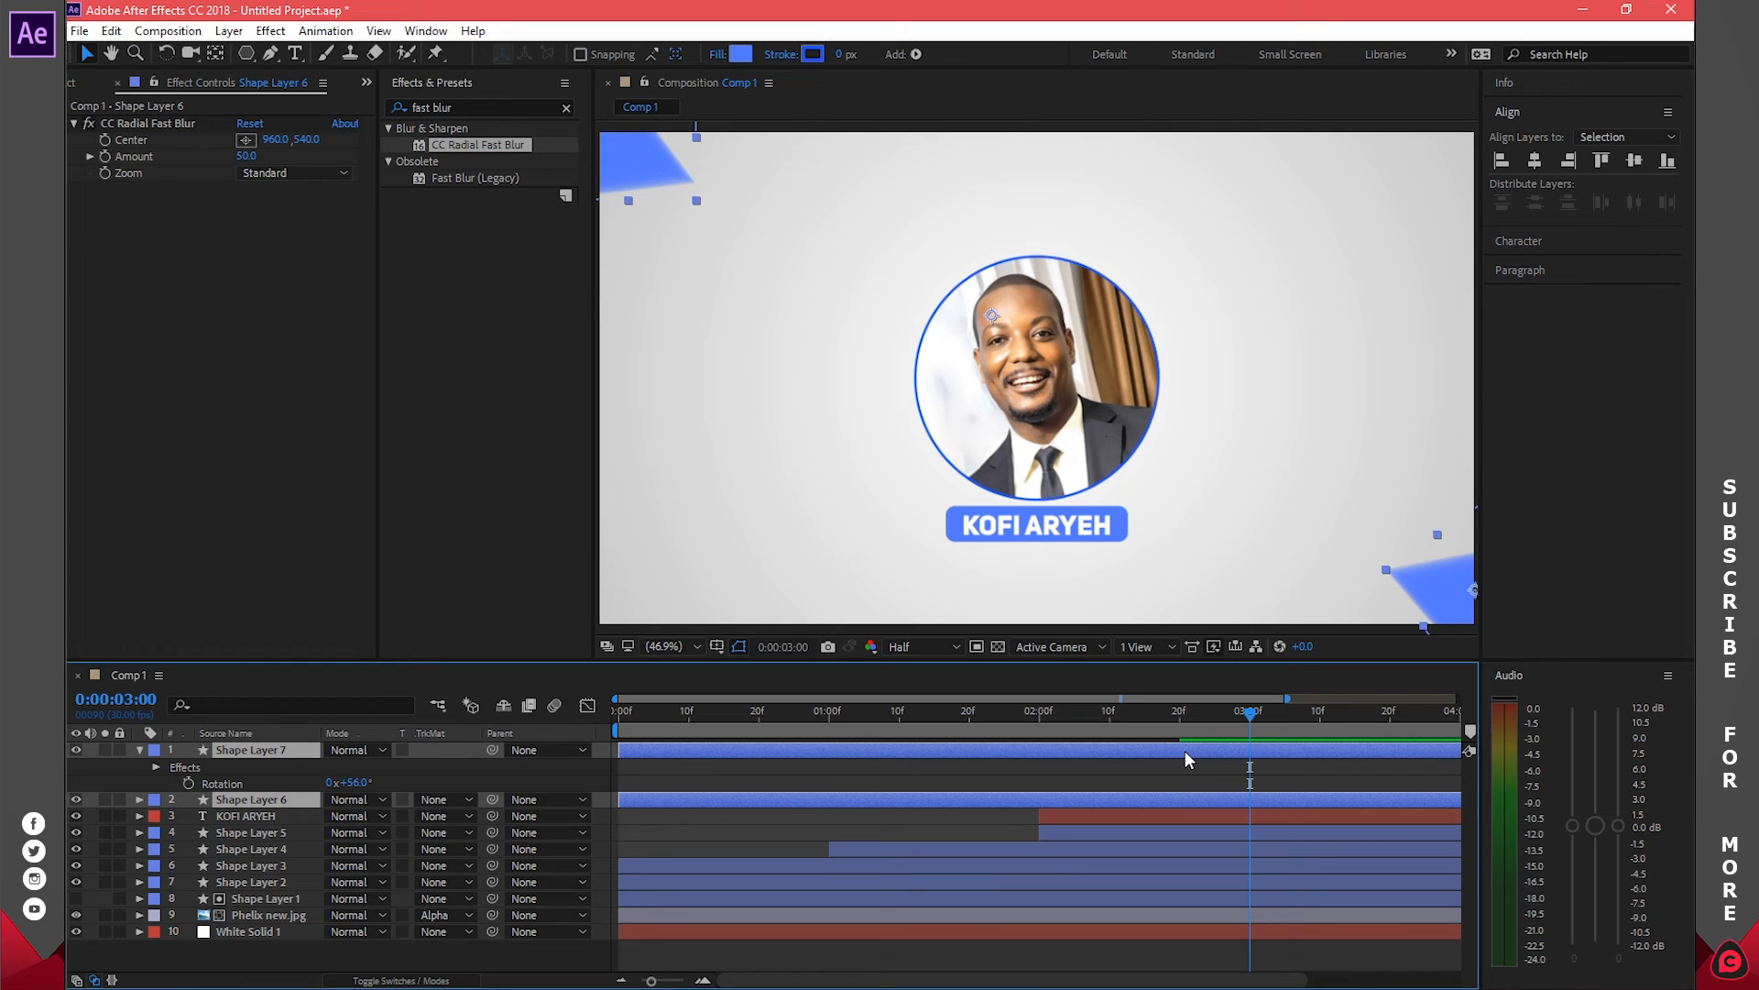
key("alt+bracketleft")
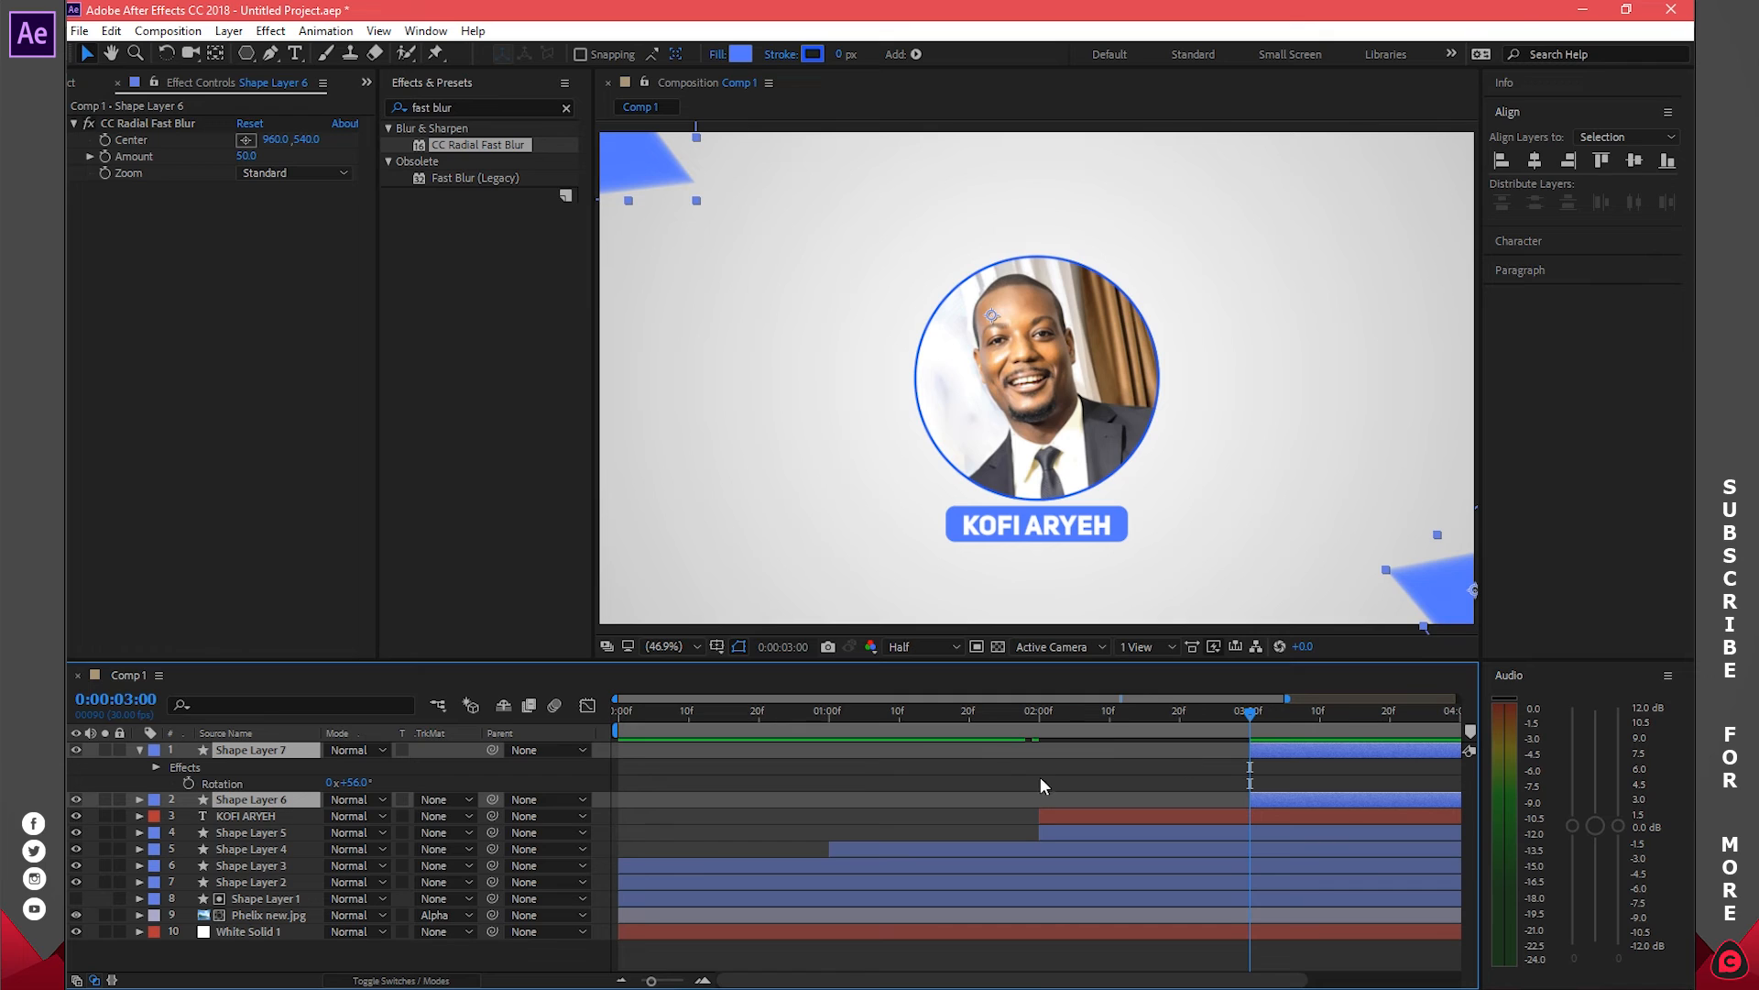
Trim both triangle layers to start earlier, with the current time at 3:20
left_click(138, 749)
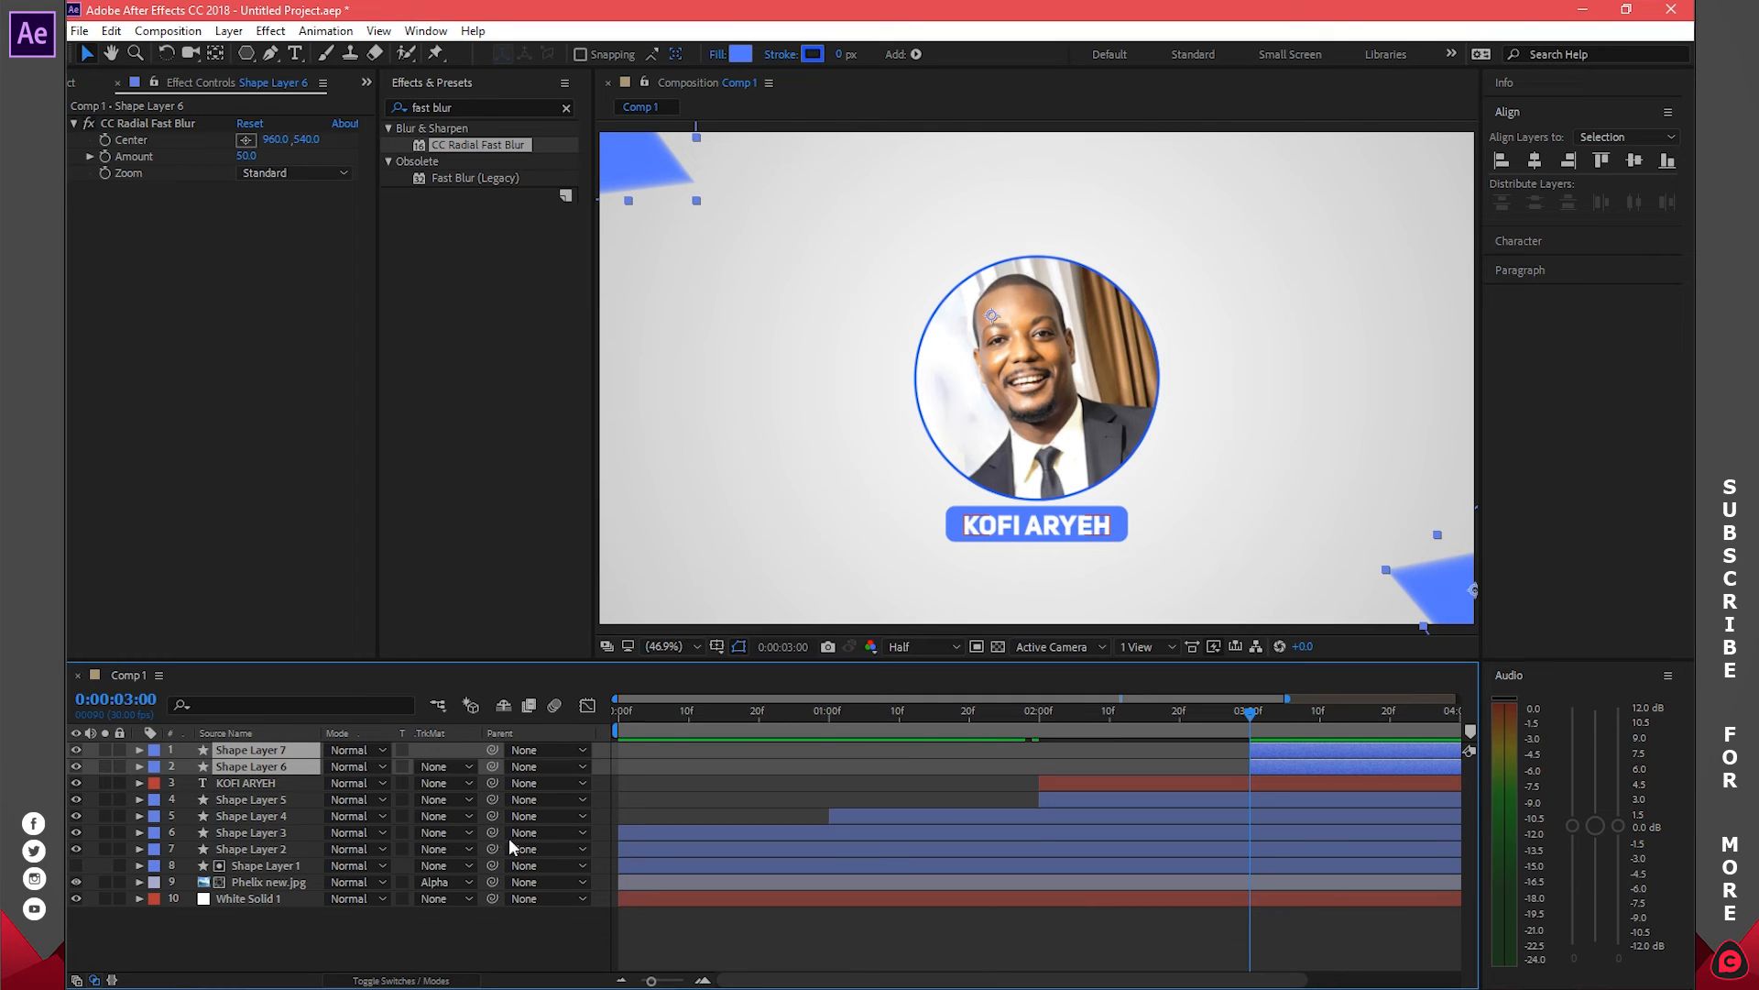
left_click_drag(834, 983, 985, 983)
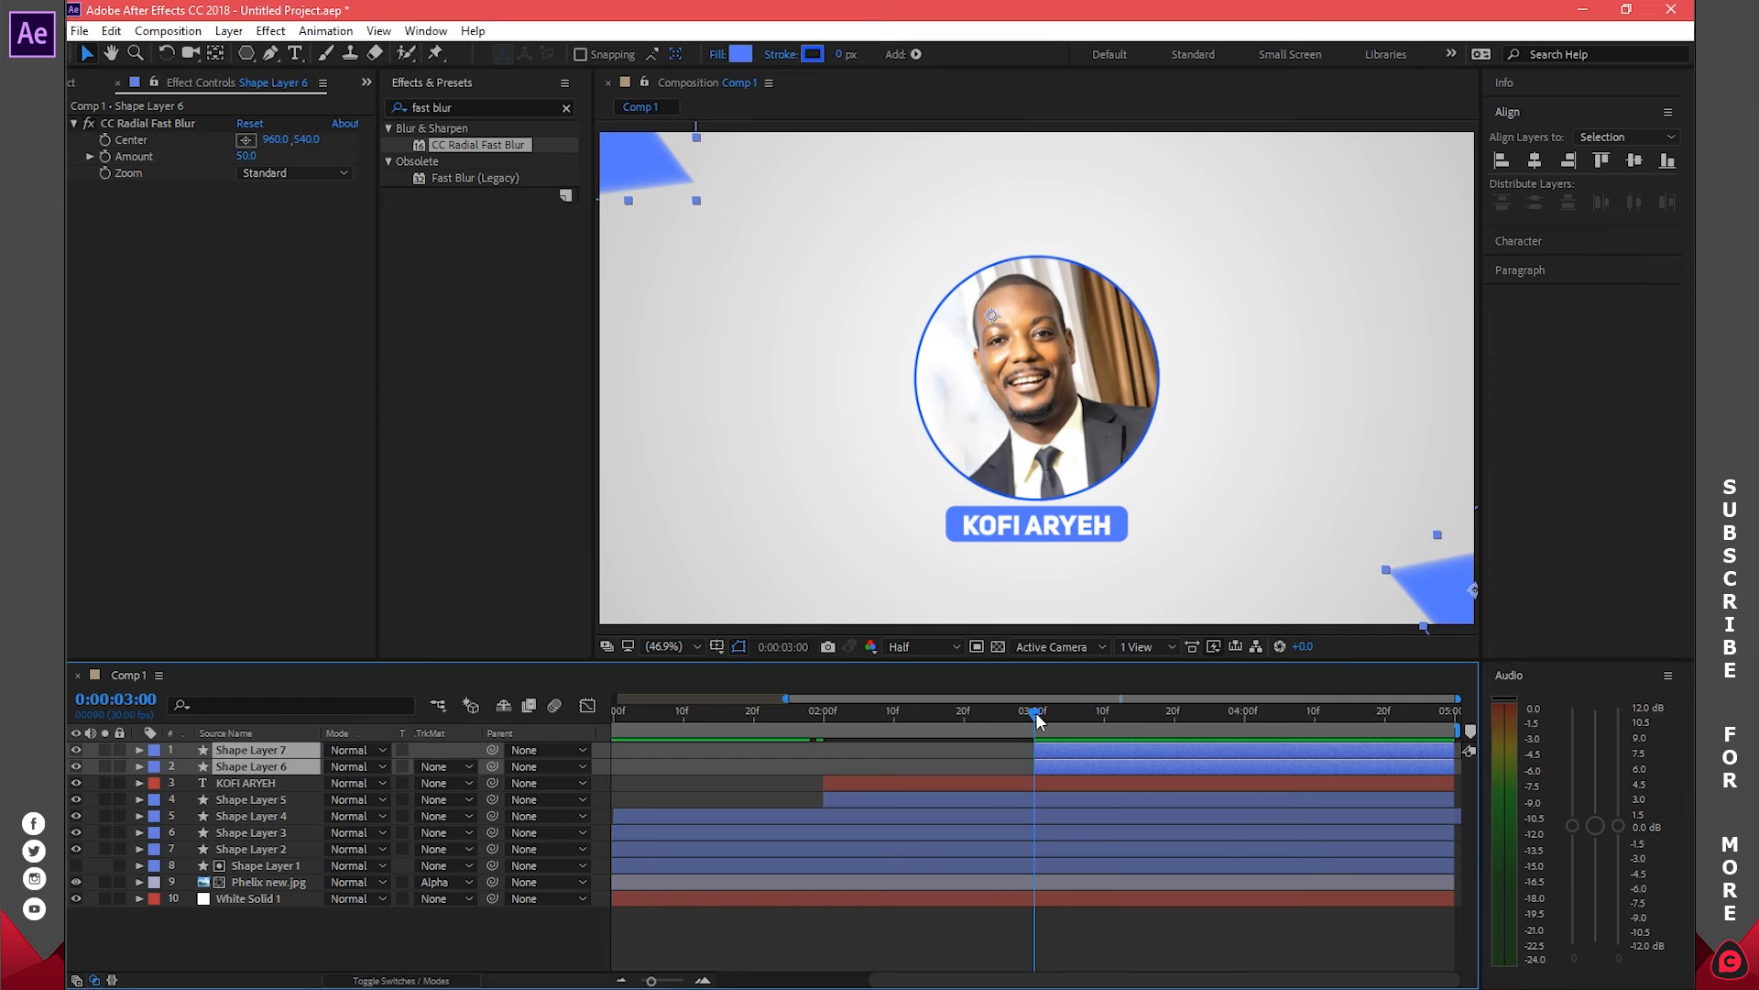
left_click_drag(1038, 720, 1174, 724)
left_click_drag(1034, 751, 965, 751)
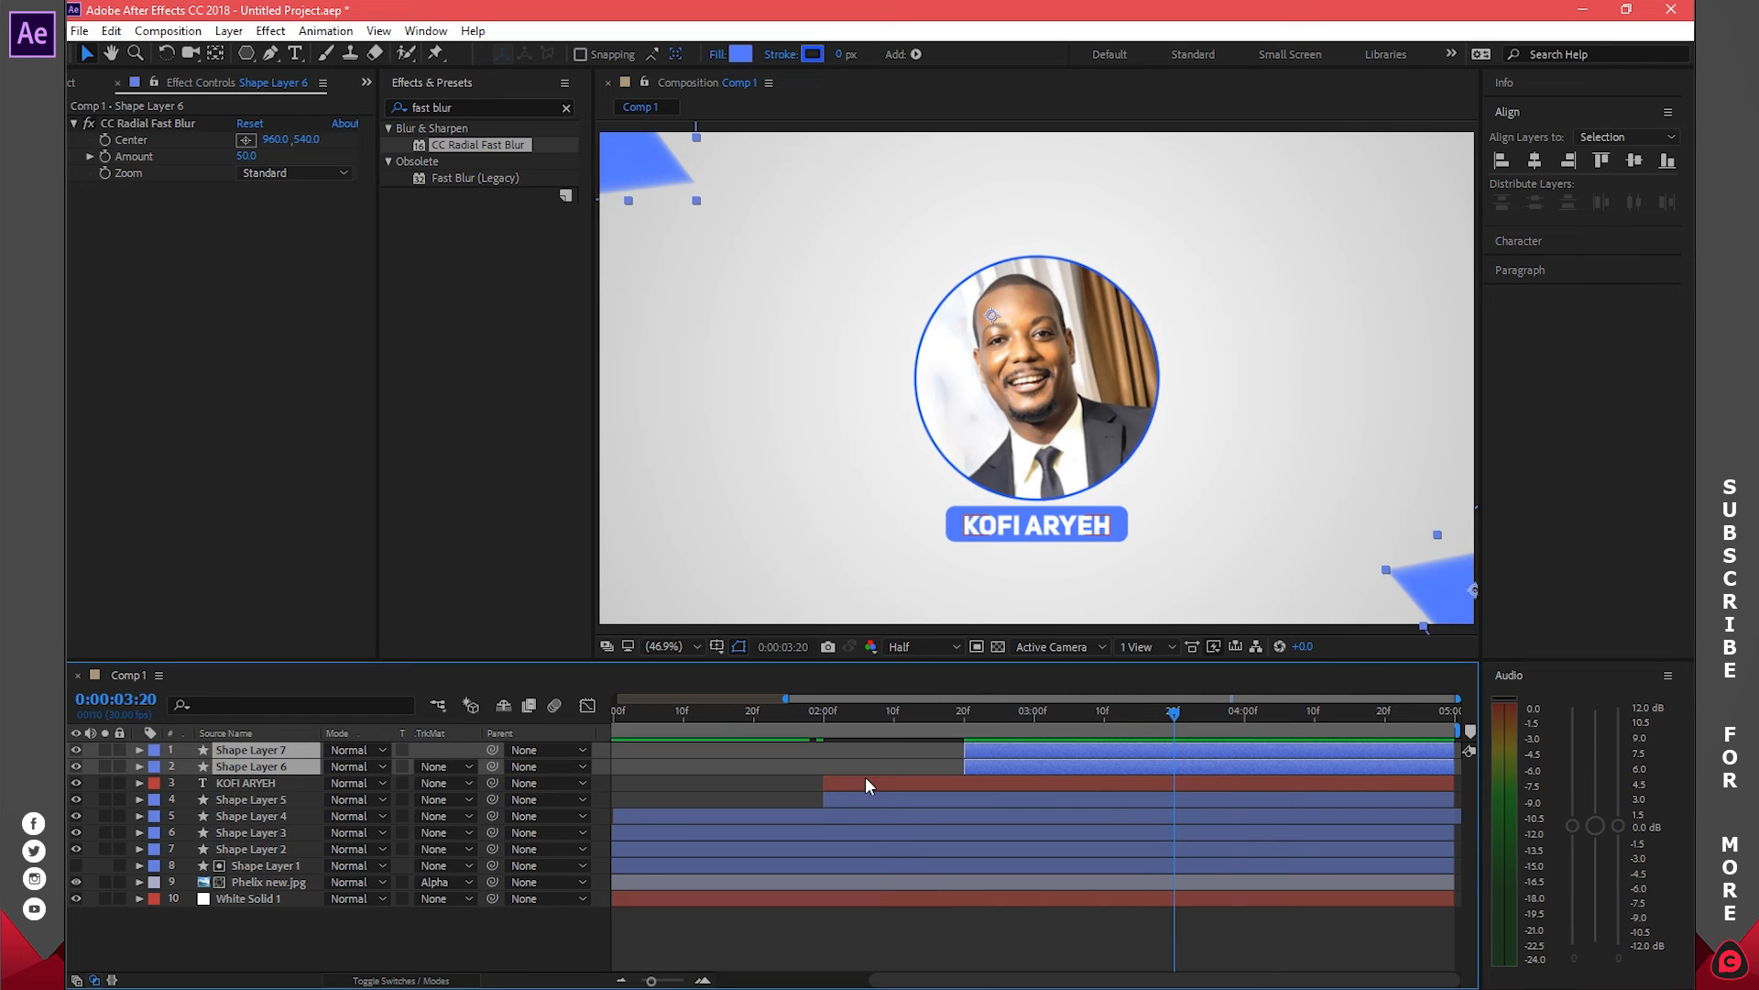
Set eased Position keyframes for both triangles' resting positions at 3:20
key("p")
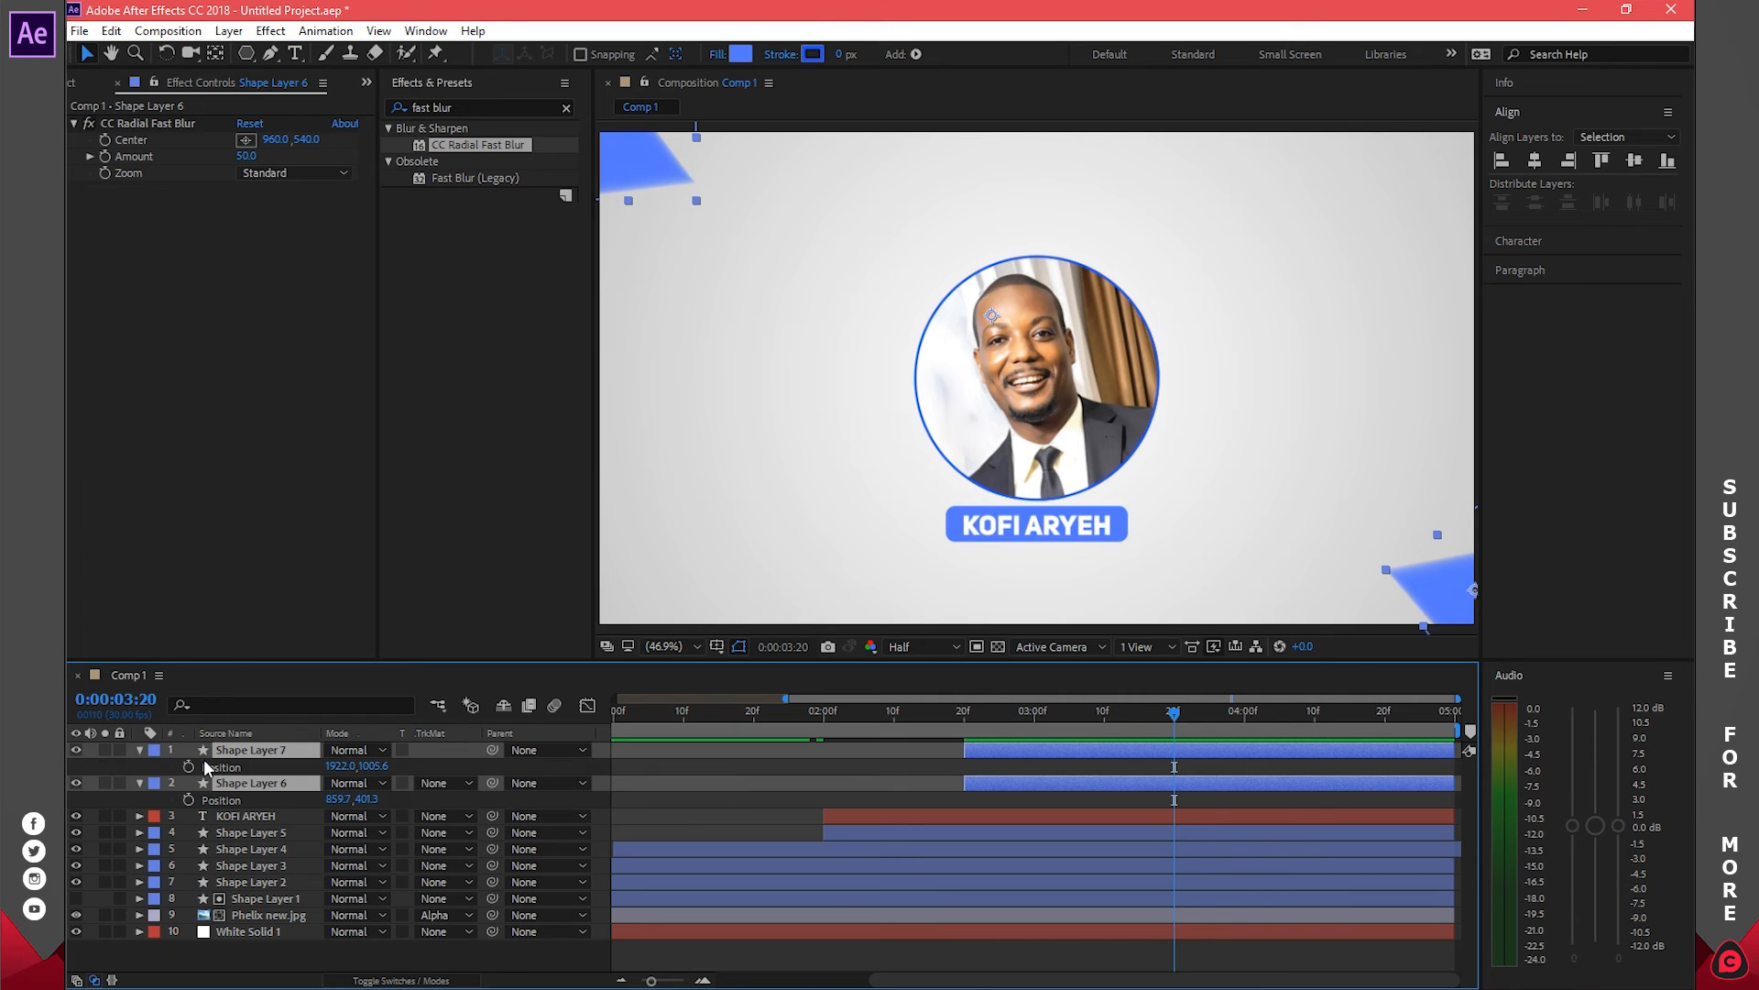
left_click(189, 764)
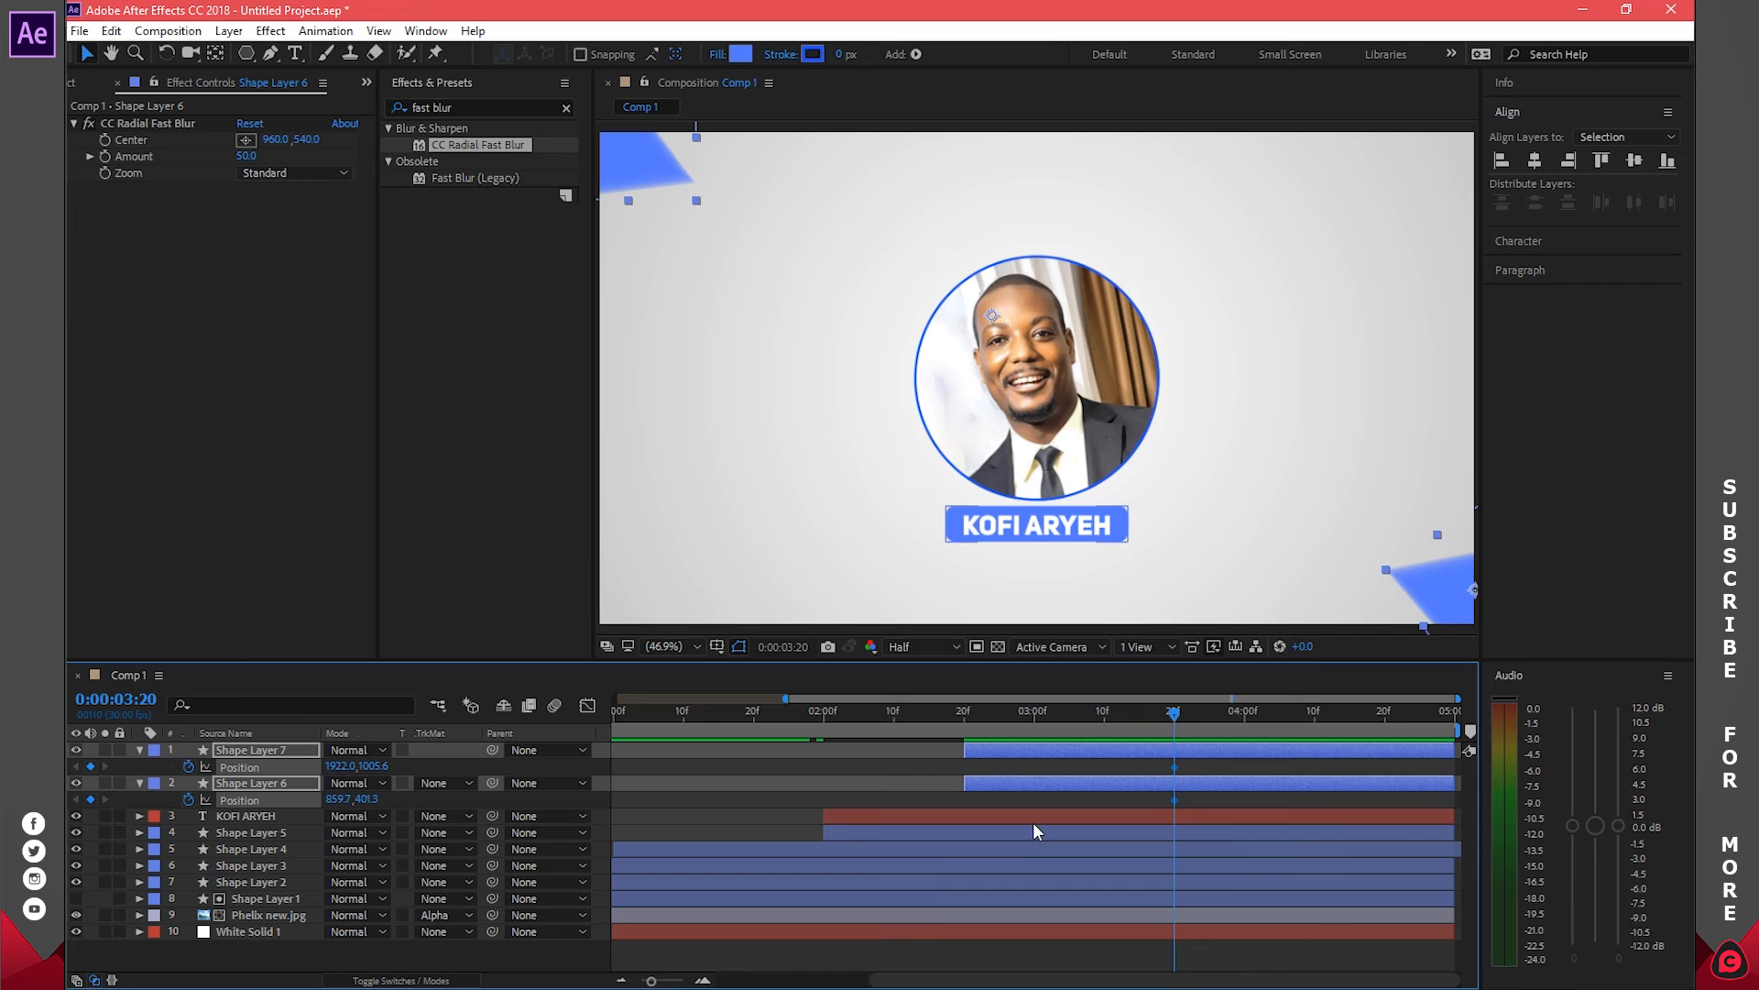
key("F9")
left_click(1079, 799)
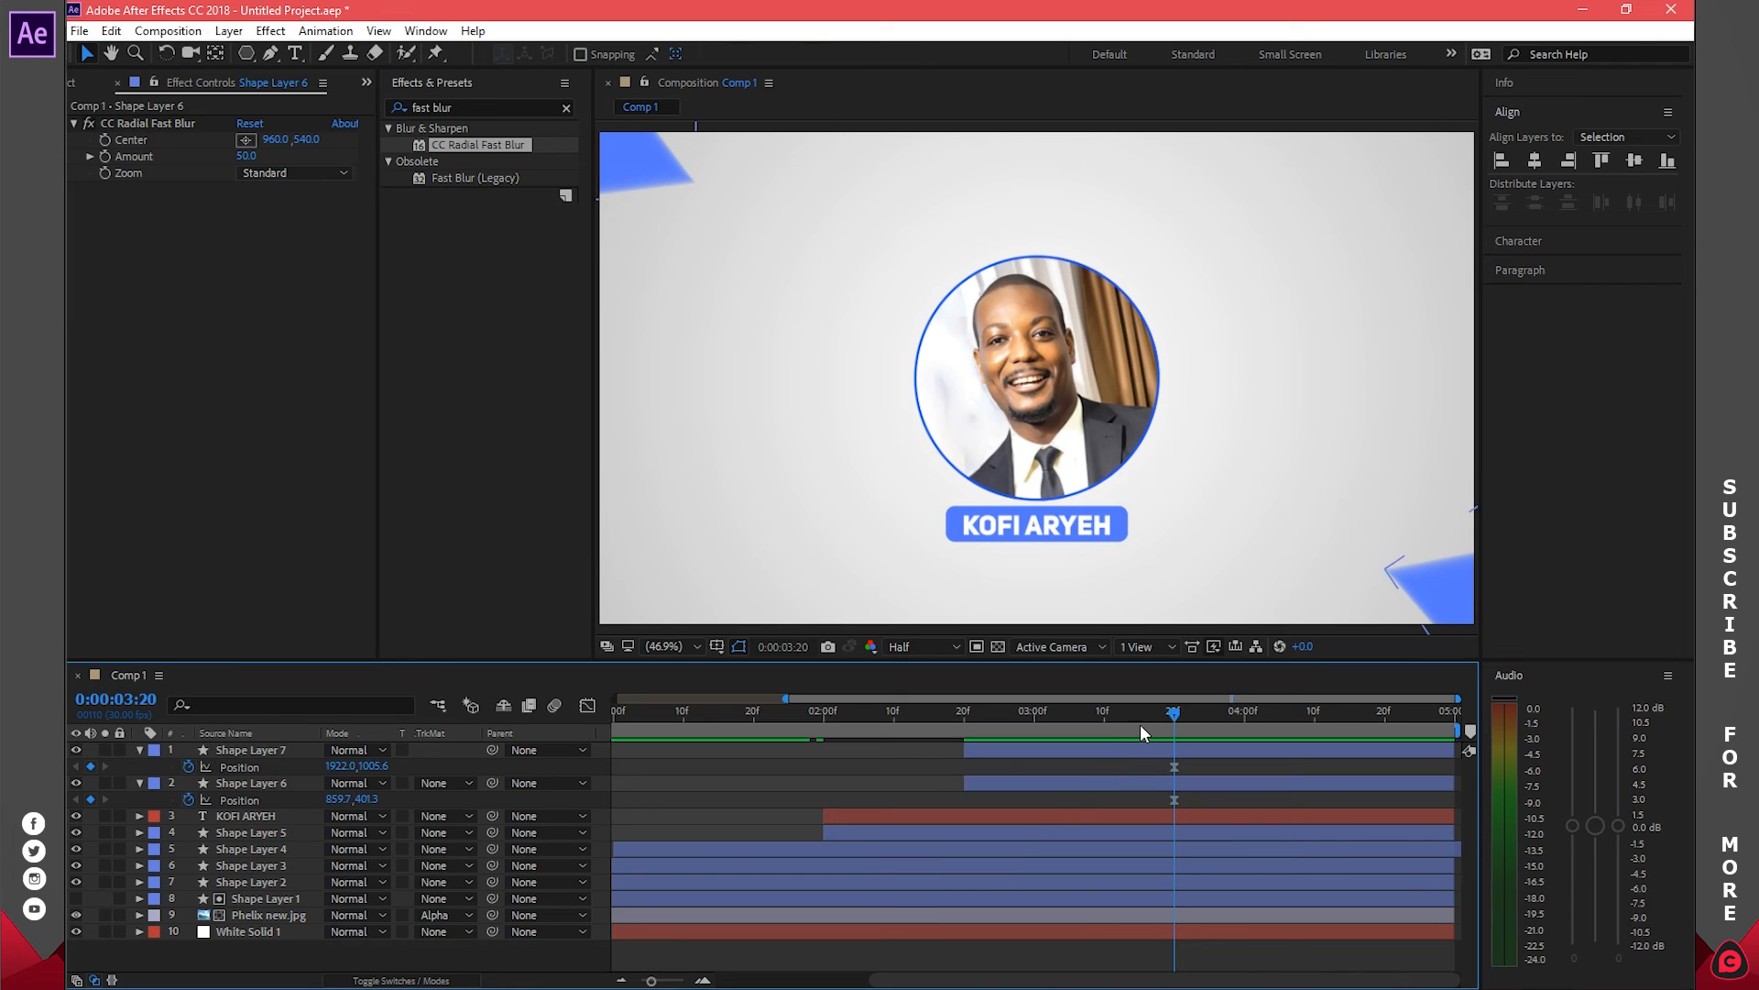
At 2:20, push the bottom-right triangle off the frame edge
left_click_drag(1147, 709, 965, 716)
left_click_drag(1173, 711, 968, 718)
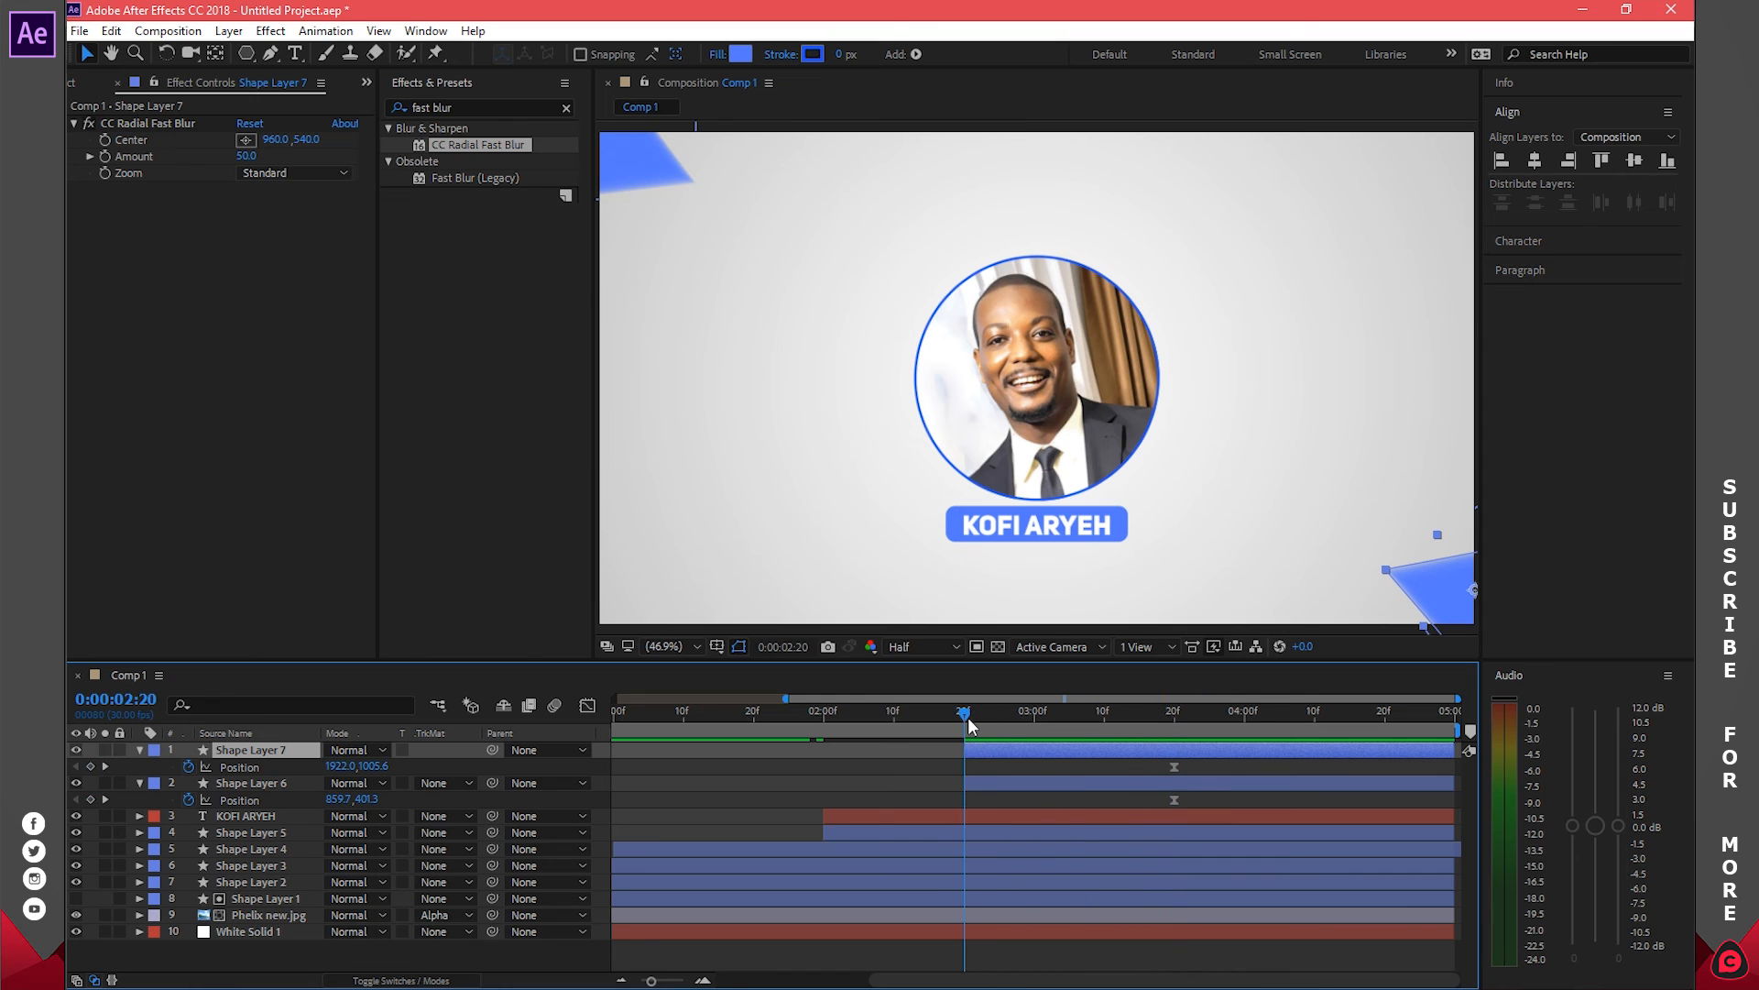
left_click_drag(342, 766, 451, 770)
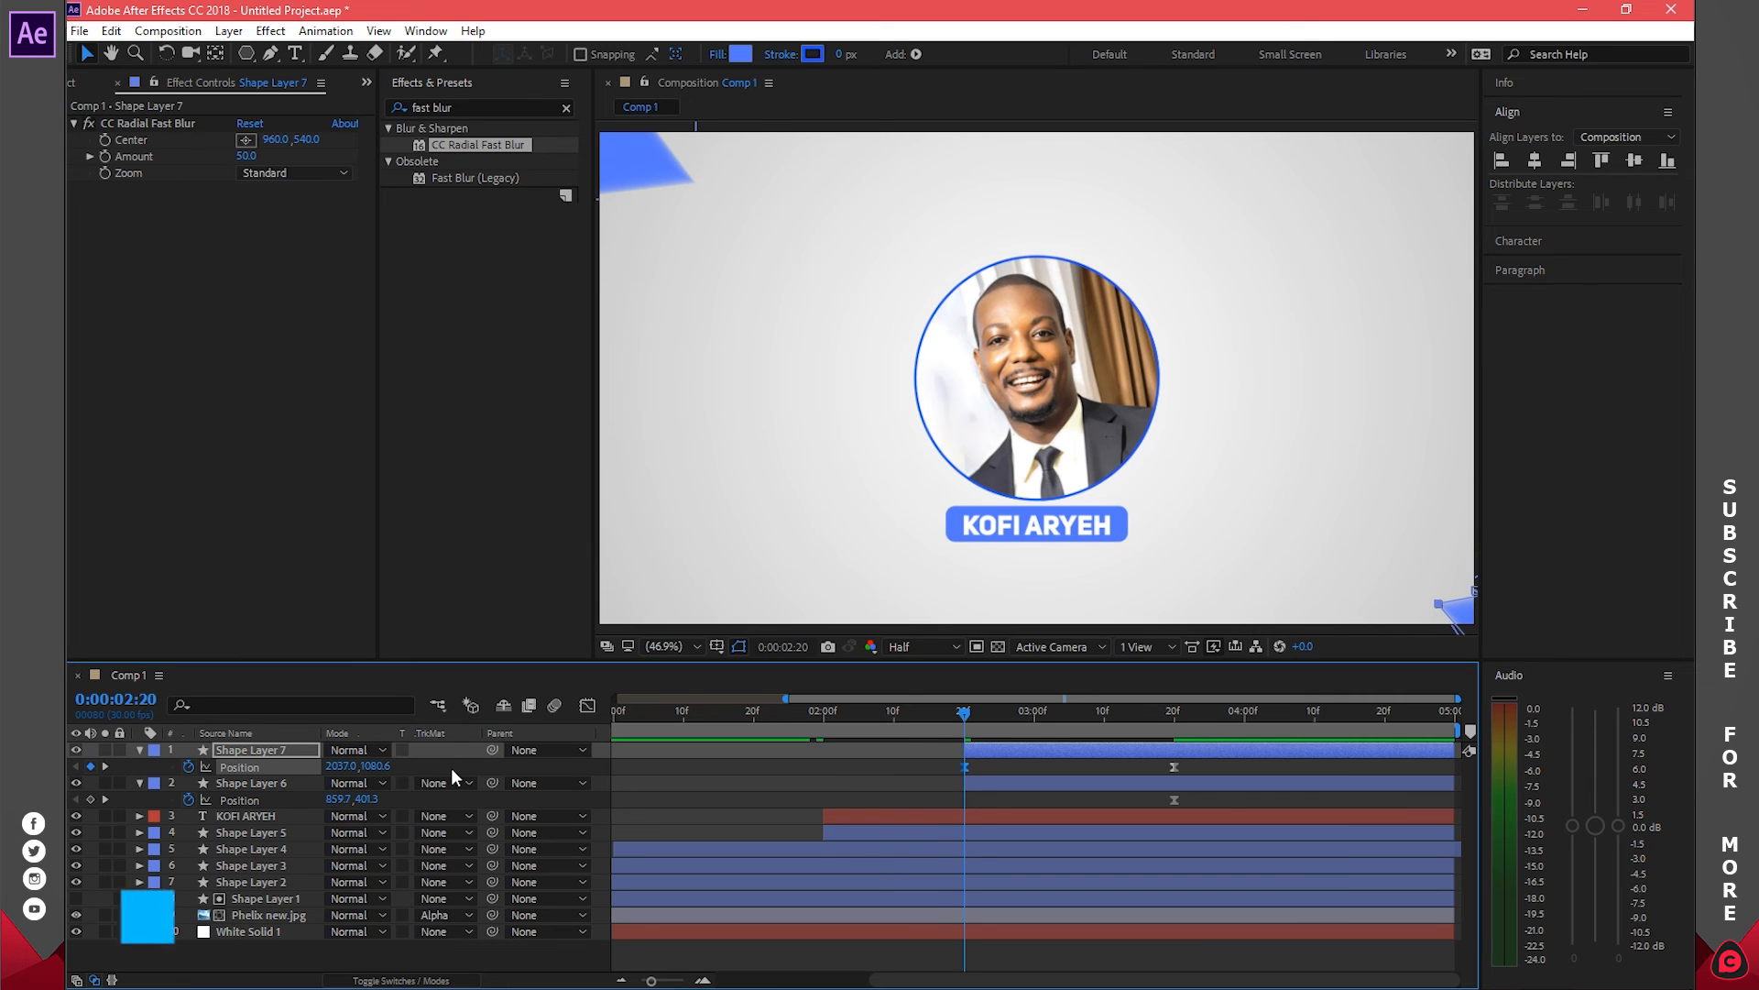
Keyframe the bottom-right triangle's rotation from 81° at 2:20 to 56° at 3:20, then preview
key("r")
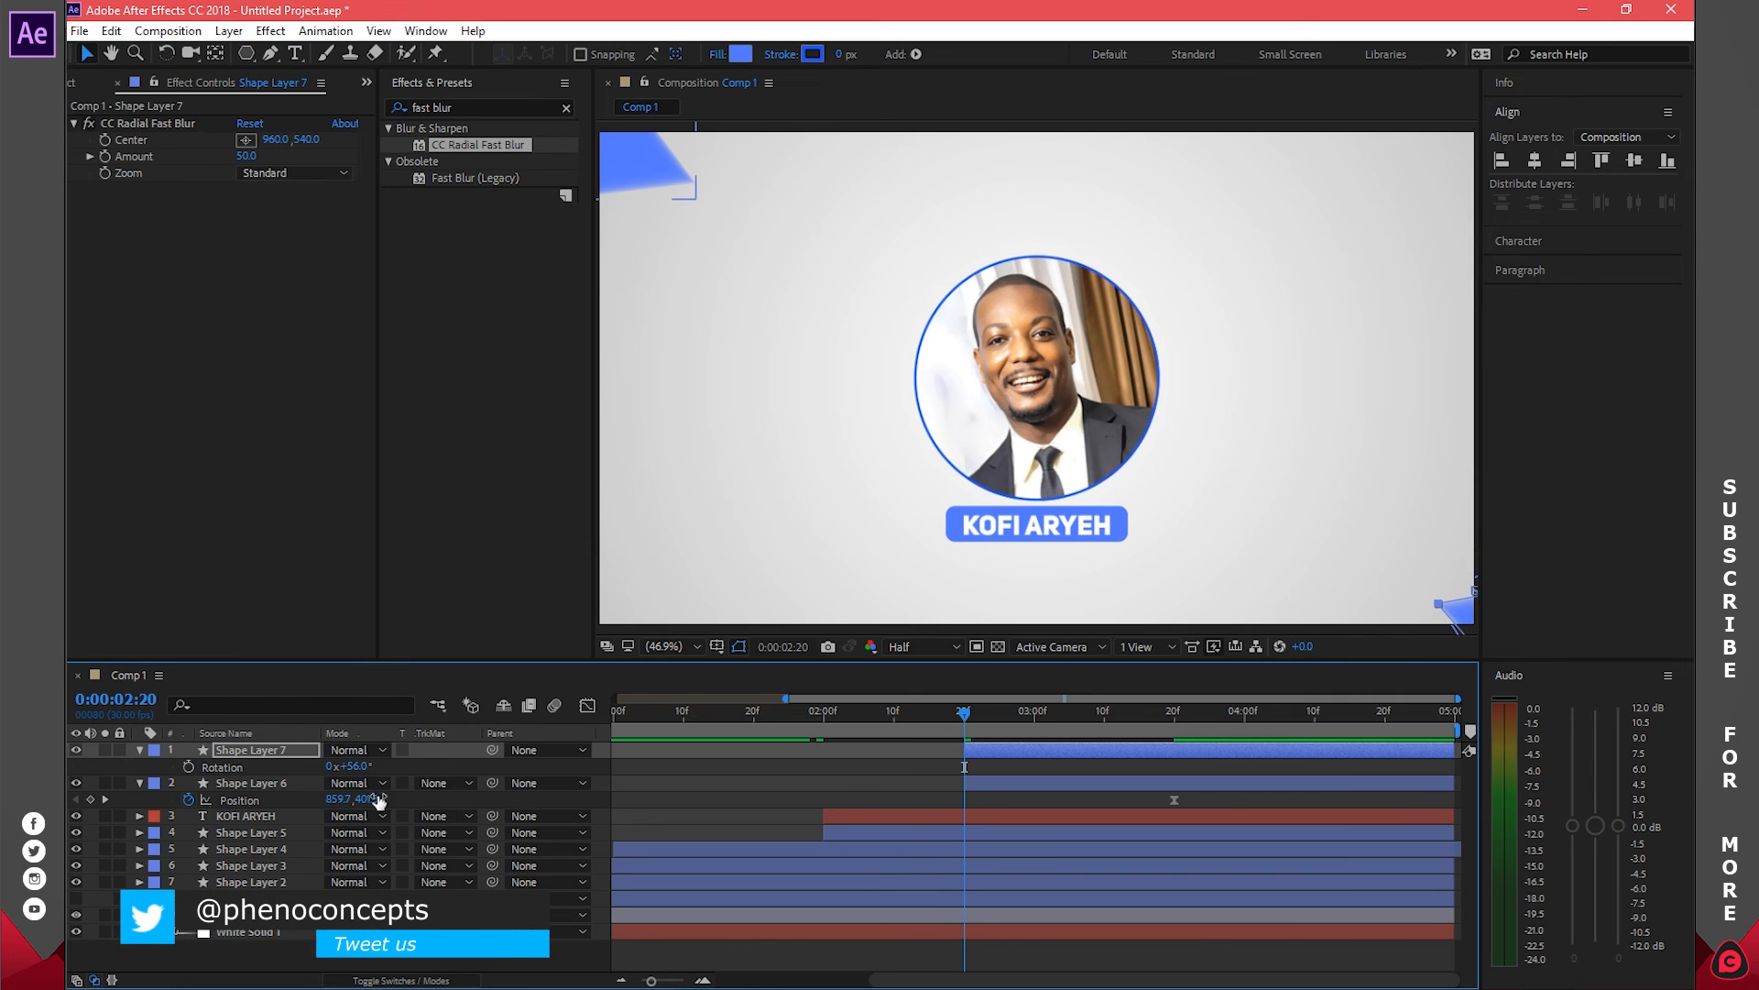
left_click_drag(962, 719, 1175, 728)
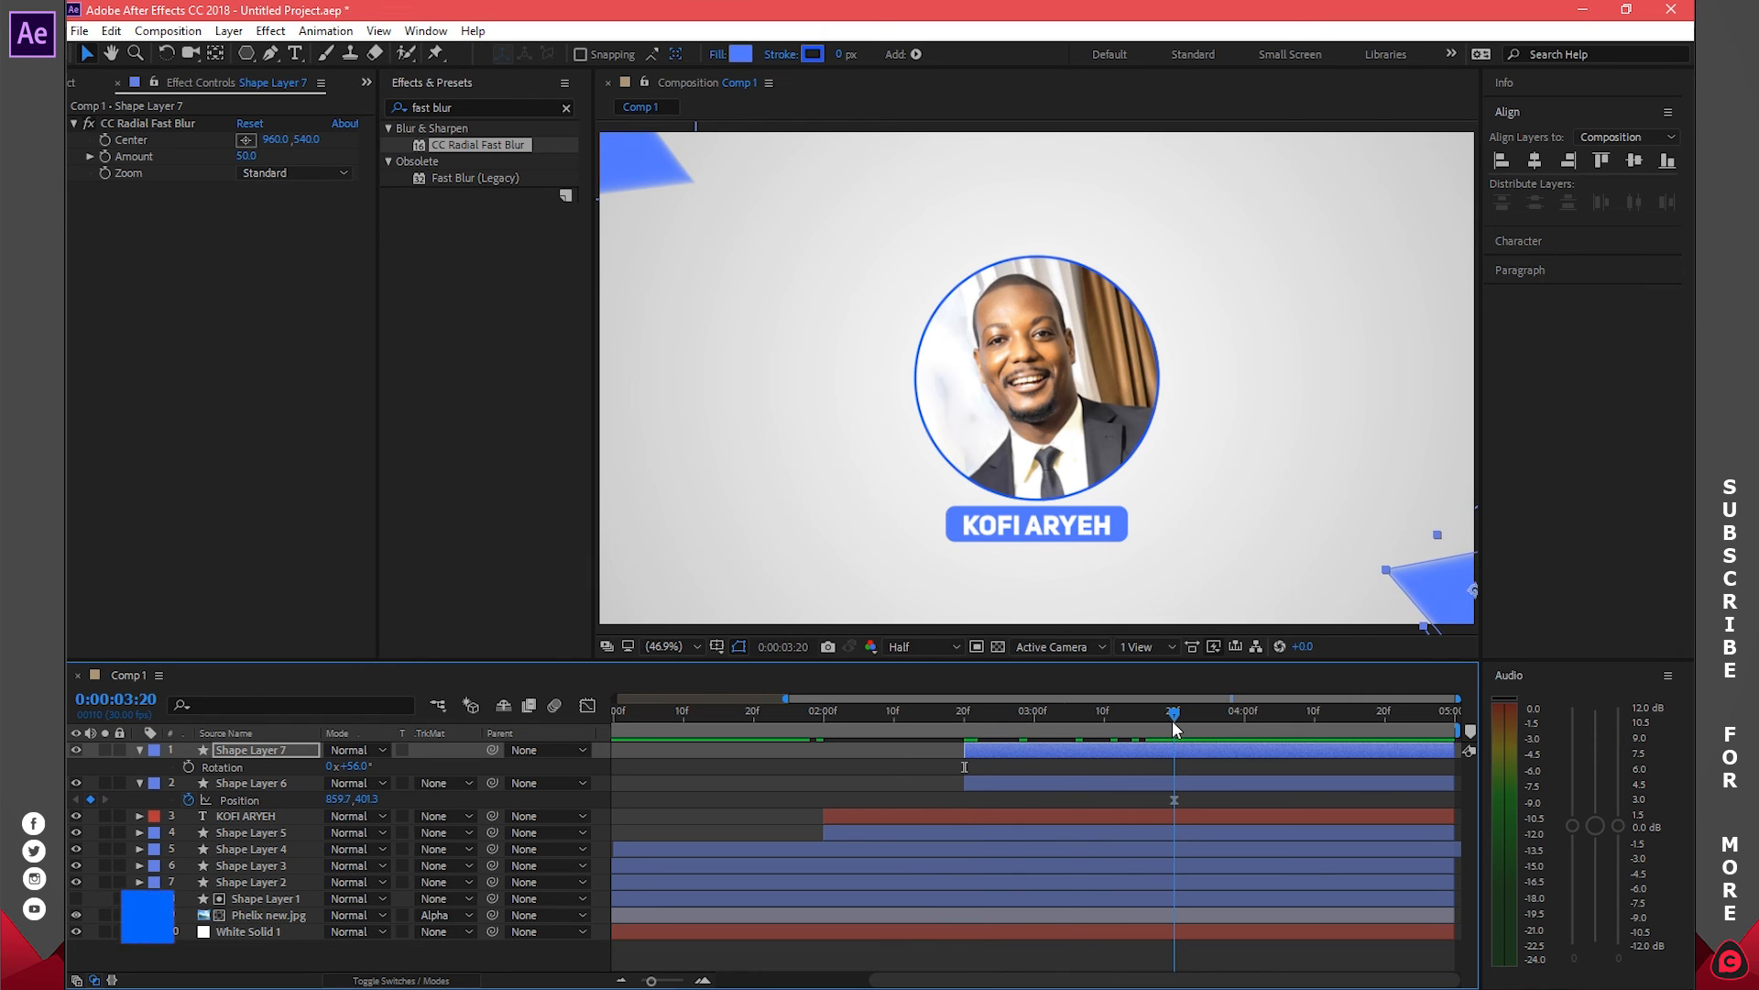
left_click(188, 766)
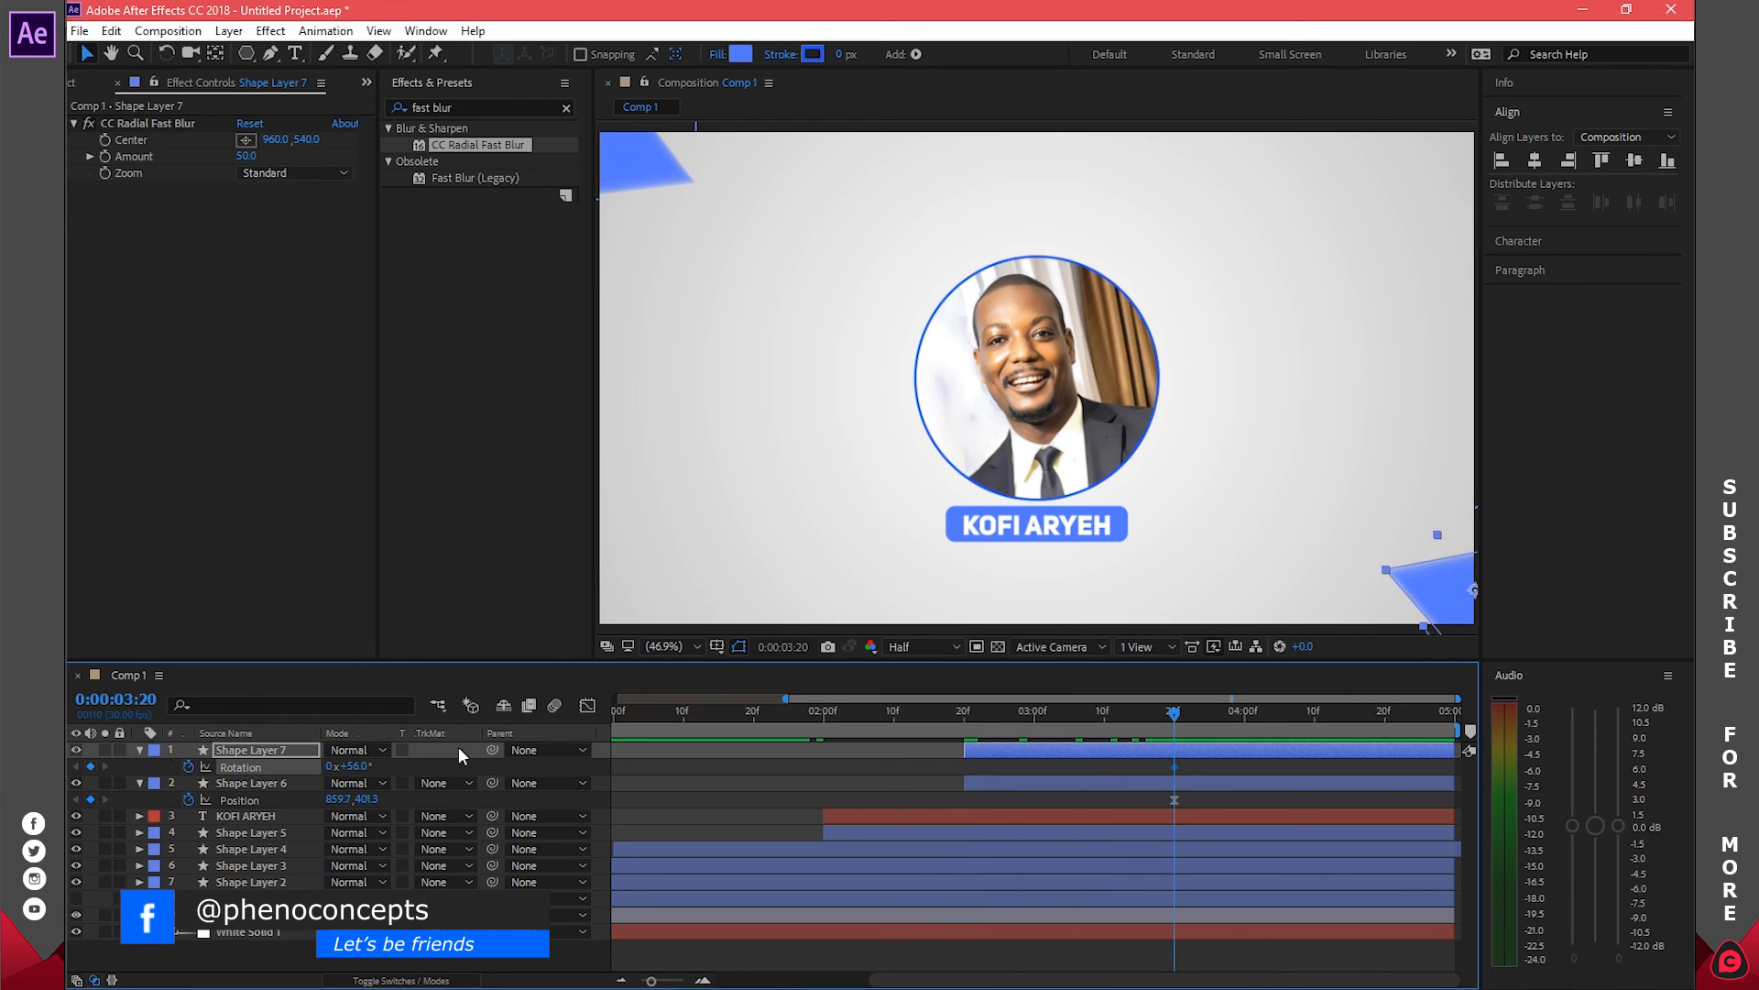
left_click(1006, 713)
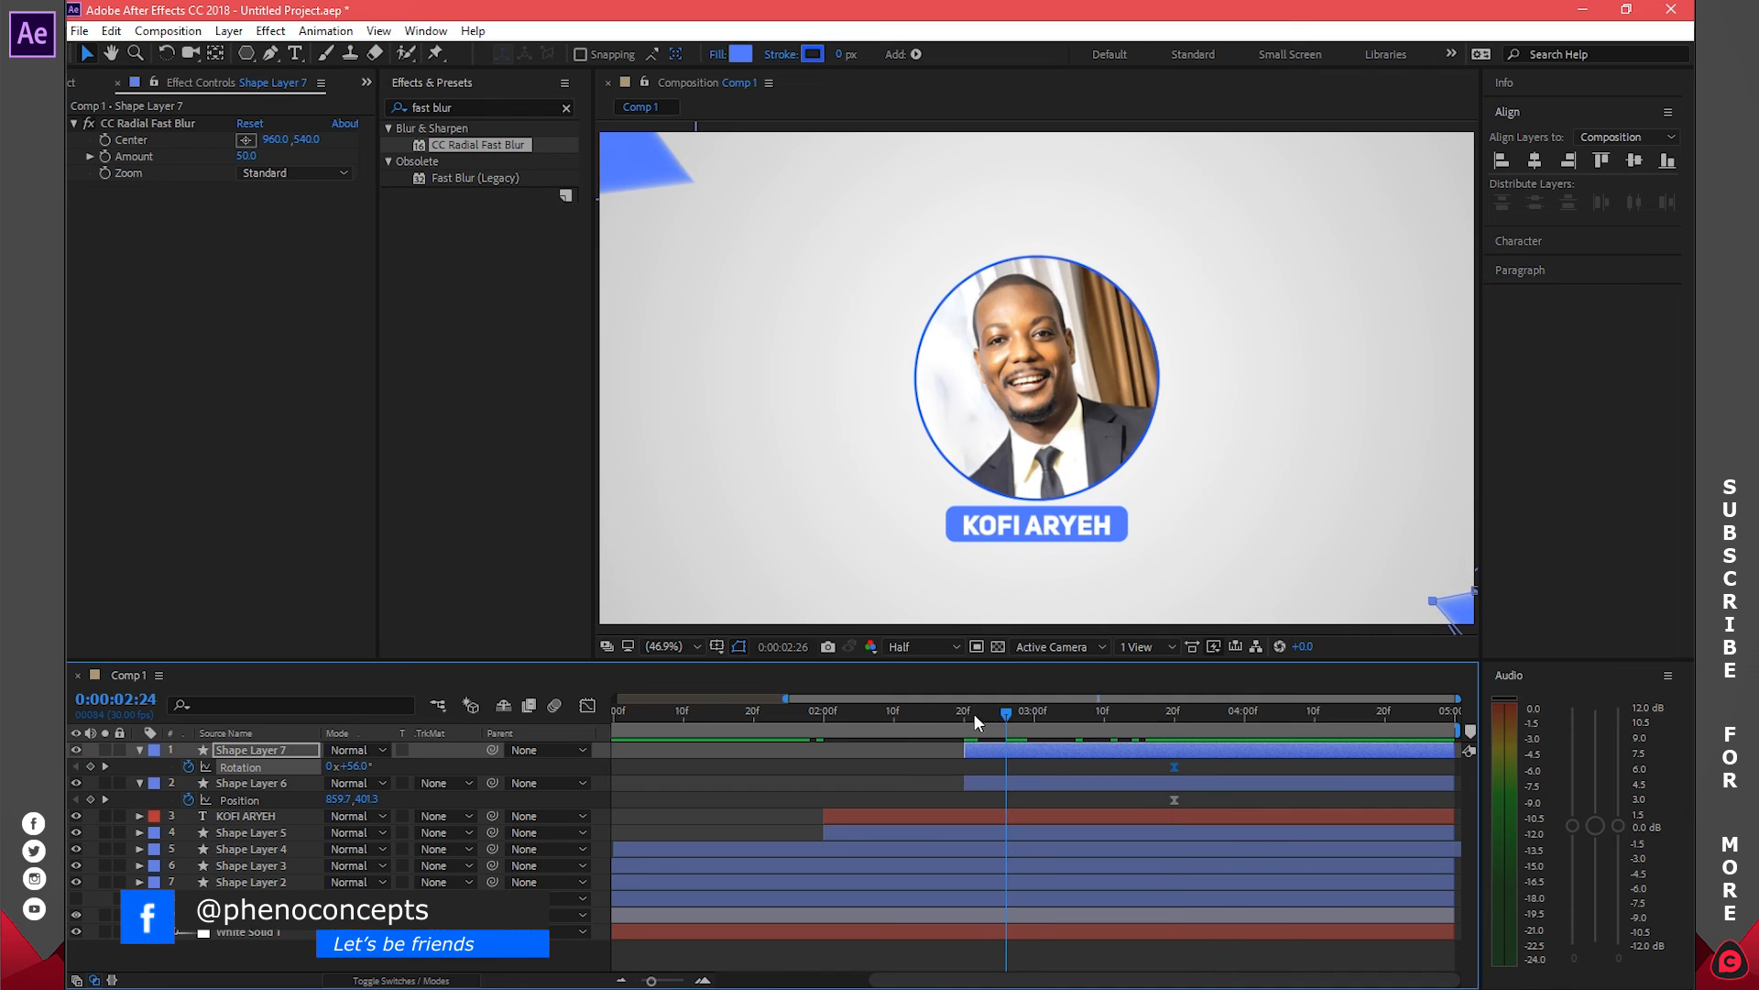
left_click(960, 713)
left_click_drag(354, 769, 376, 770)
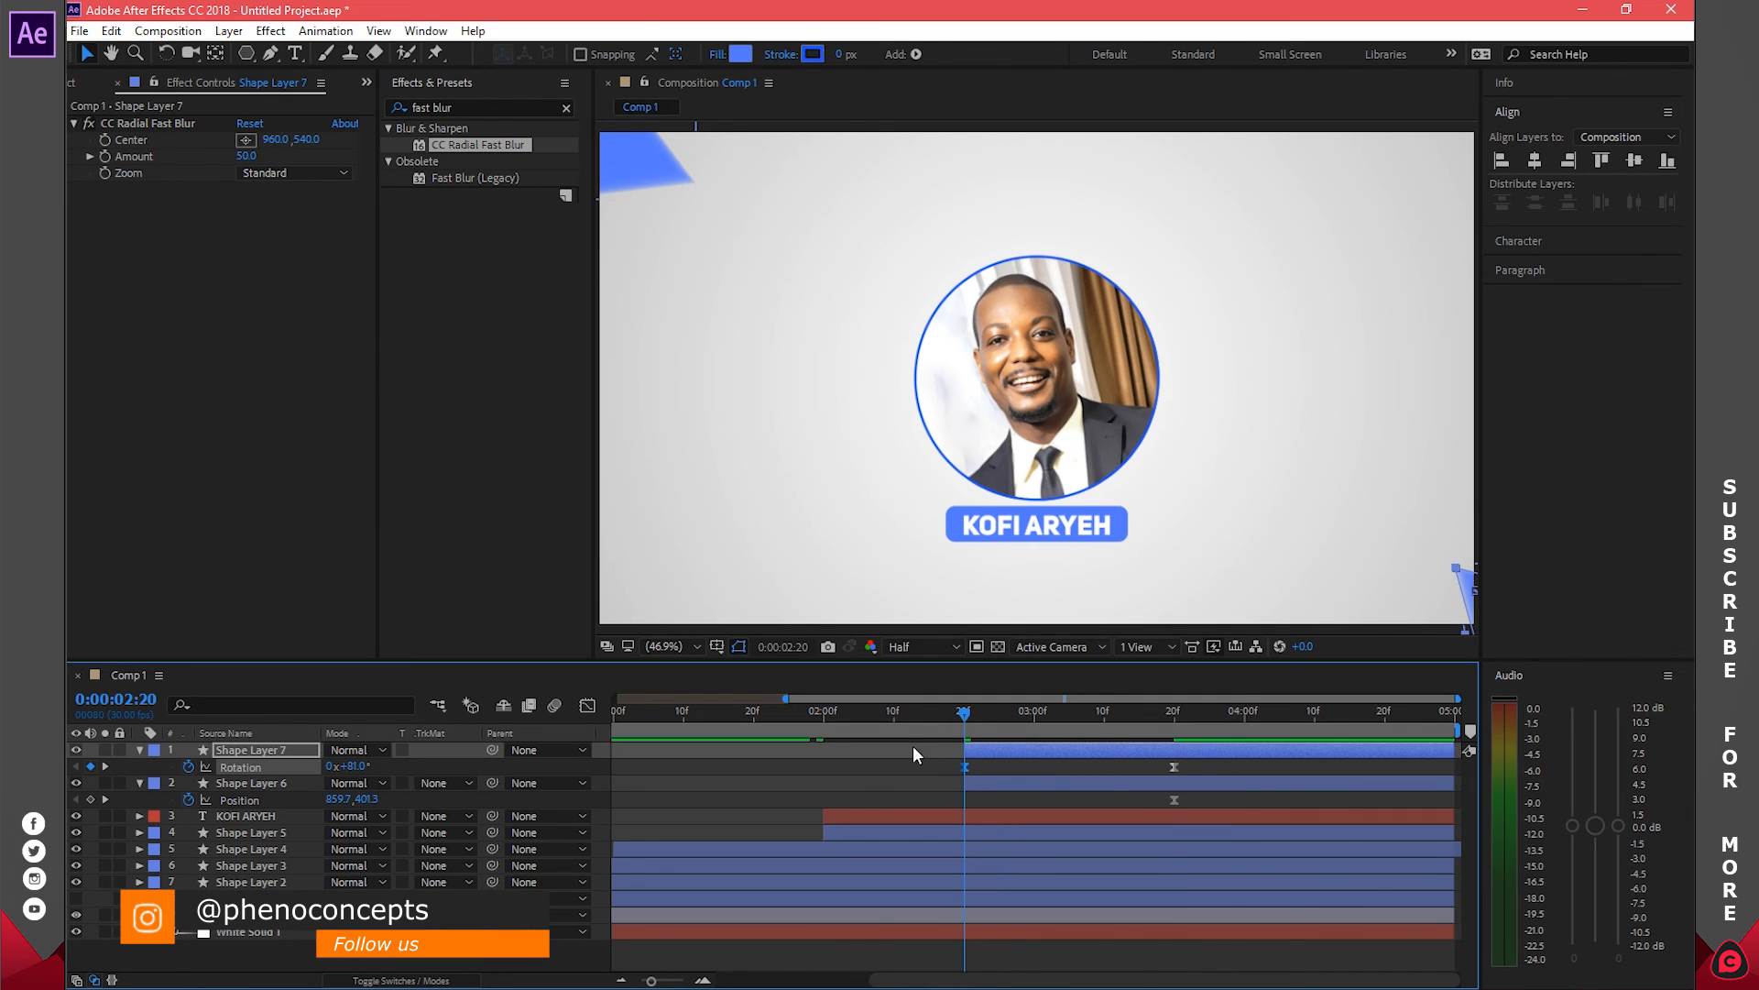
left_click_drag(963, 720, 1173, 723)
left_click(1101, 782)
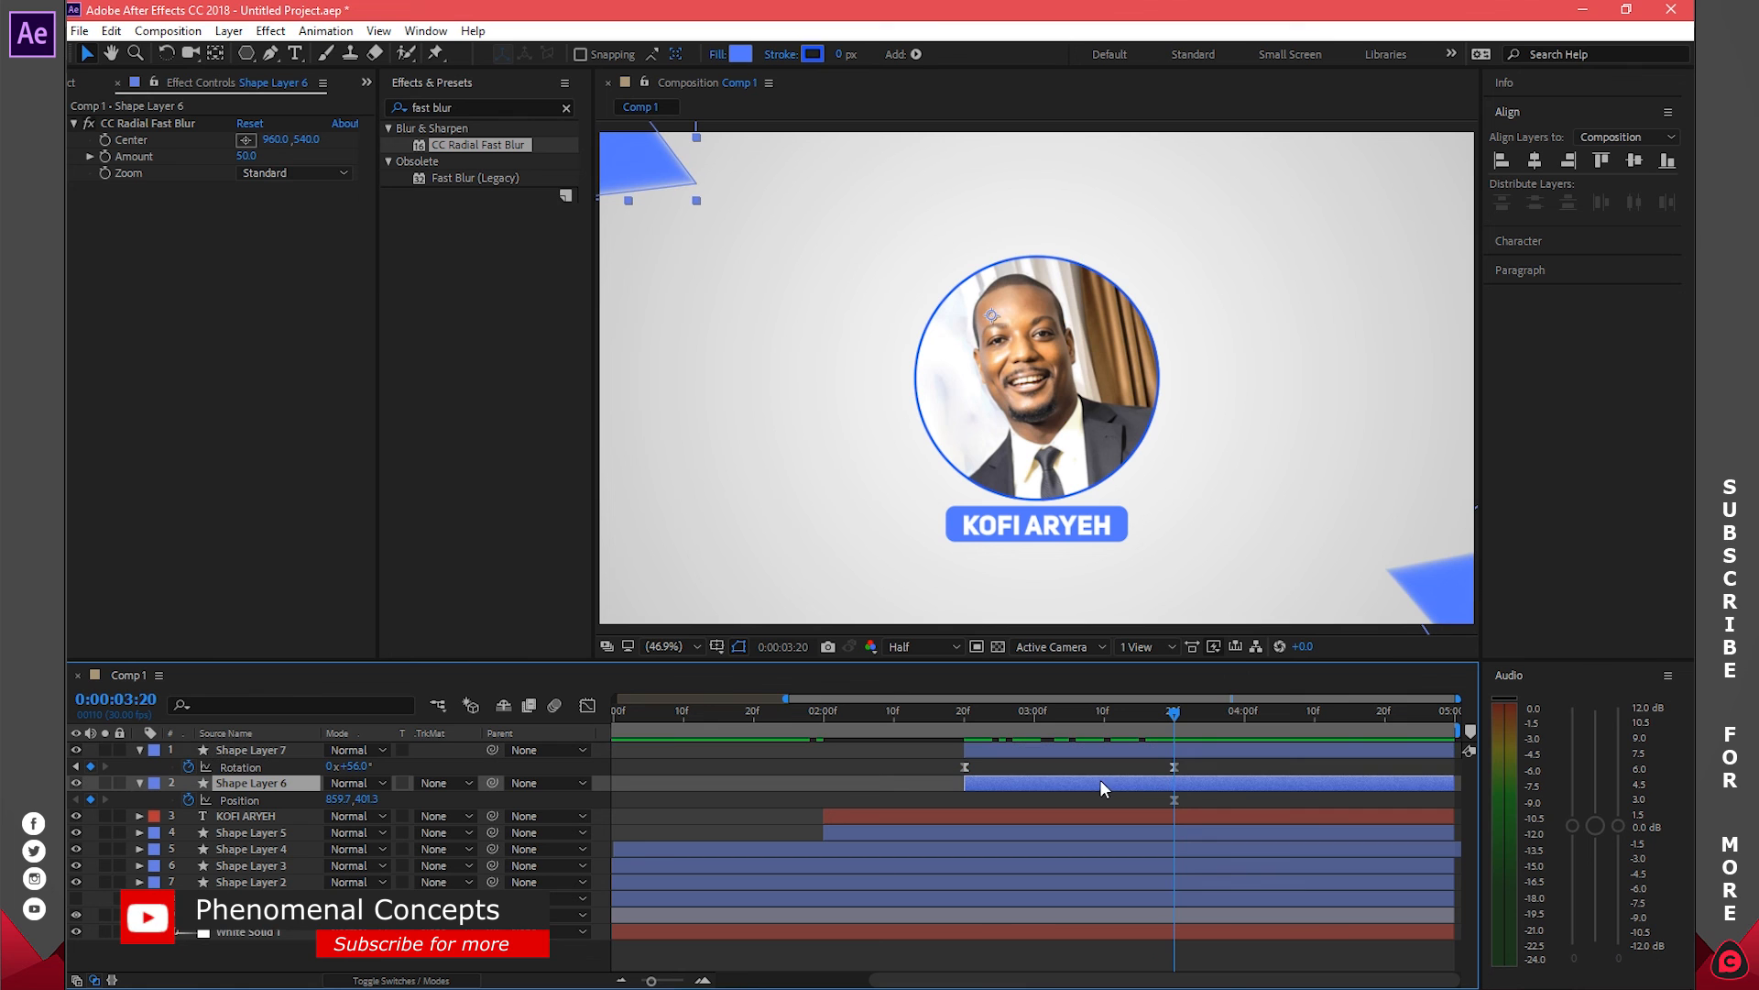